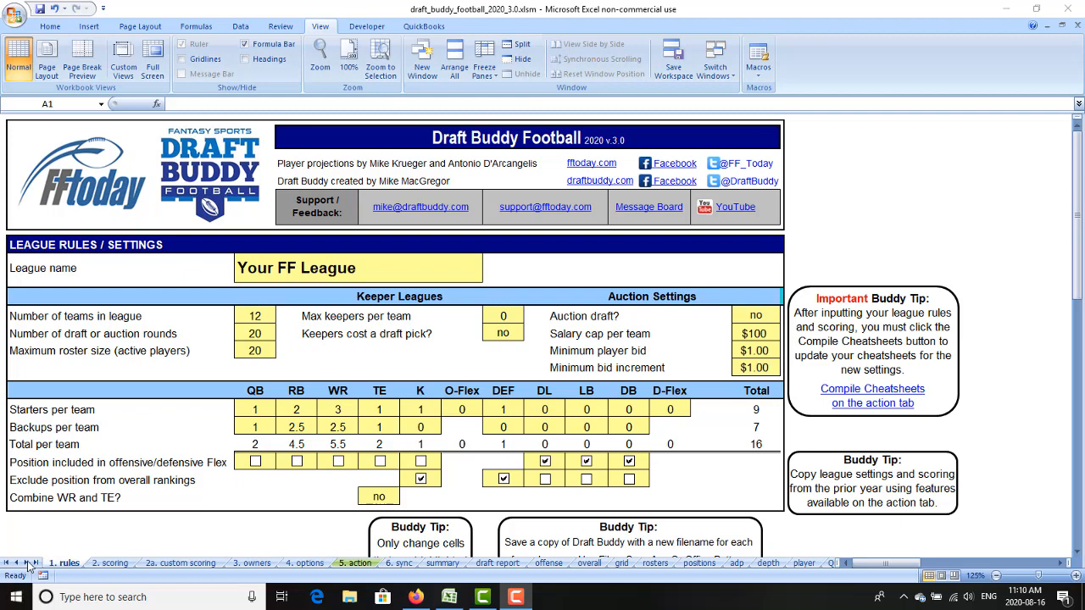
Open the QB position sheet in the draft_buddy_football_2020_3.0.xlsm workbook
{"action": "left_click", "coordinate": [27, 562]}
{"action": "left_click", "coordinate": [27, 563]}
{"action": "left_click", "coordinate": [27, 562]}
{"action": "left_click", "coordinate": [27, 563]}
{"action": "left_click", "coordinate": [27, 562]}
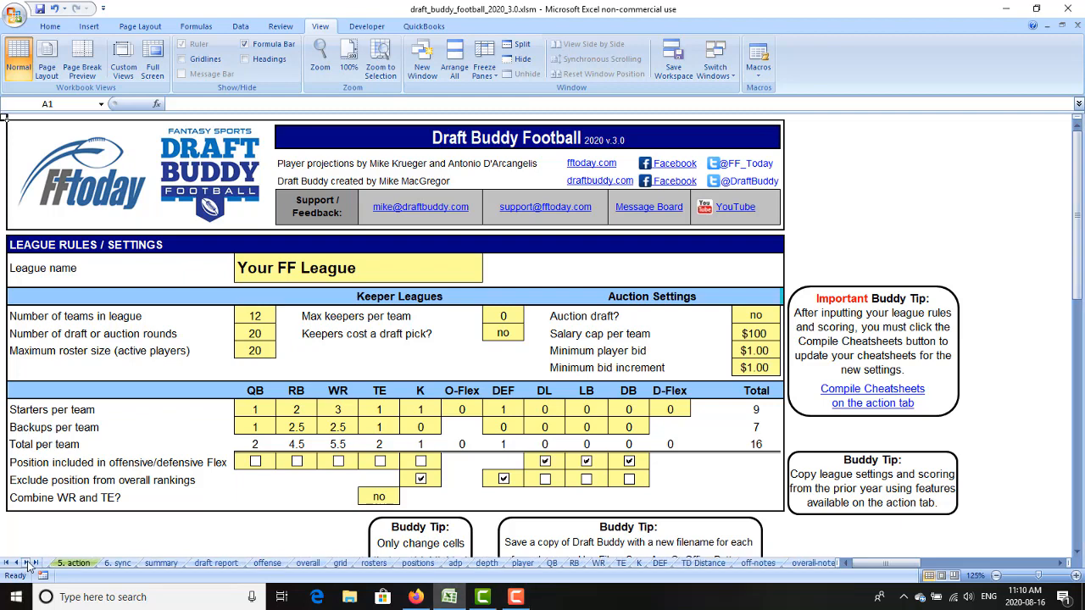
{"action": "left_click", "coordinate": [27, 562]}
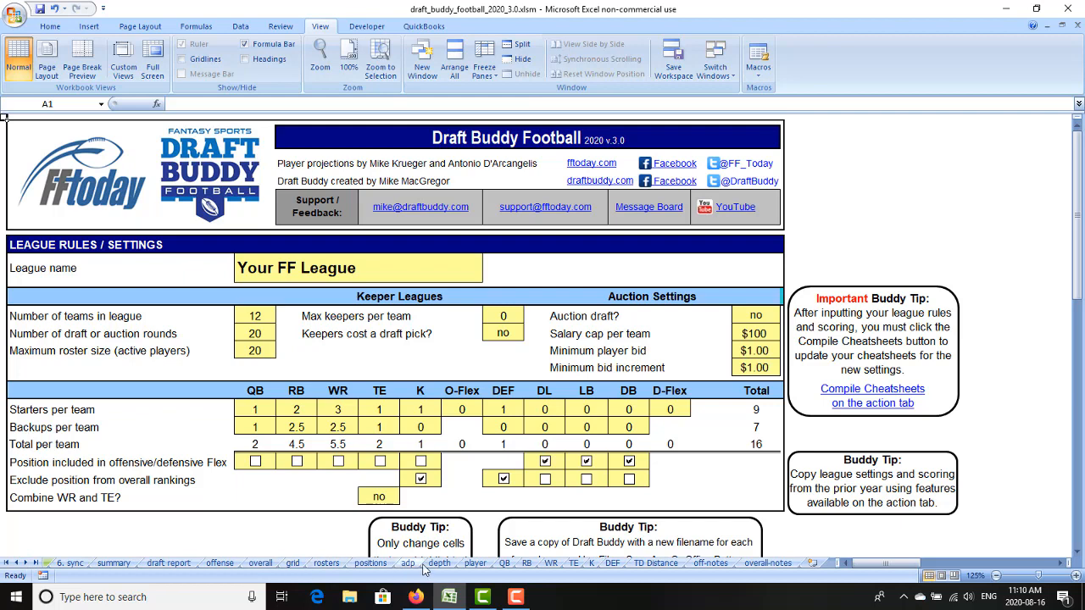
{"action": "left_click", "coordinate": [506, 563]}
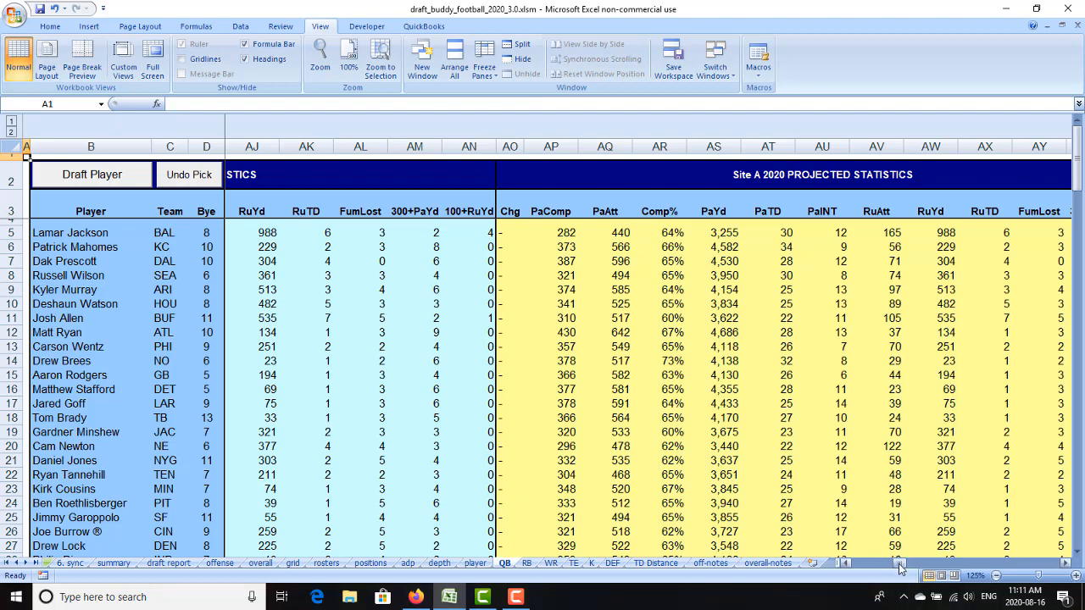
Examine the Draft Buddy and Site A 2020 projected statistics on the QB sheet, checking individual PaComp and PaAtt cells
{"action": "left_click_drag", "start_coordinate": [900, 565], "coordinate": [856, 575]}
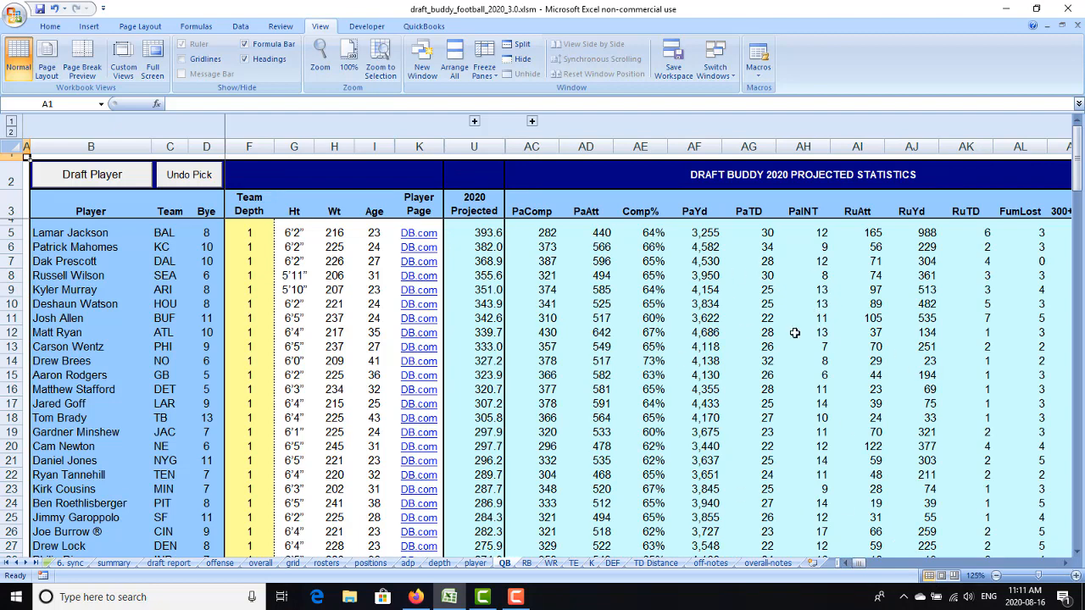
{"action": "left_click", "coordinate": [1065, 565]}
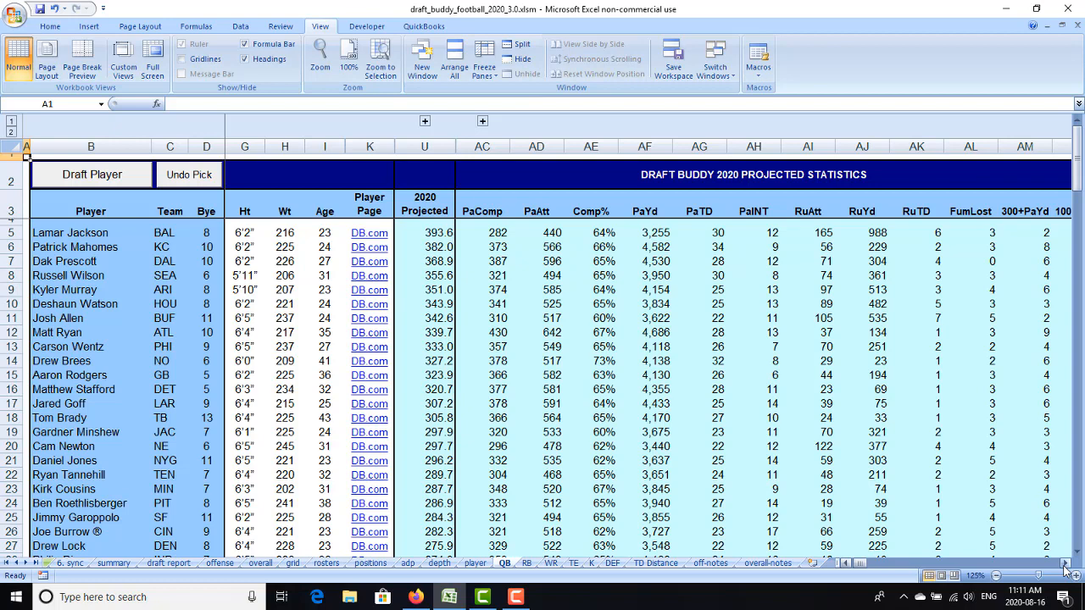
{"action": "left_click_drag", "start_coordinate": [1065, 564], "coordinate": [1066, 564]}
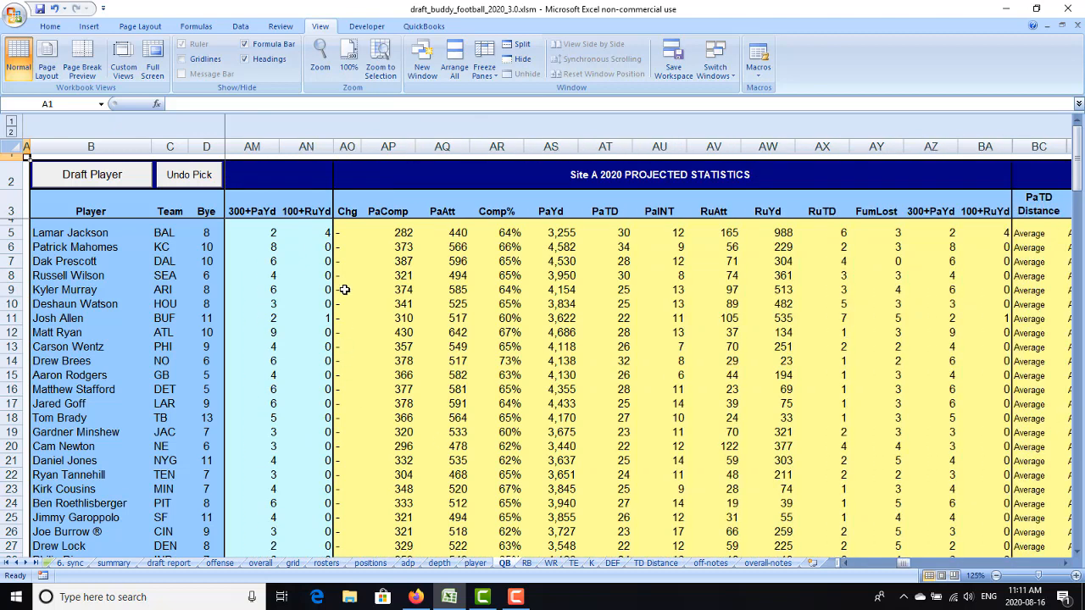
{"action": "left_click", "coordinate": [407, 232]}
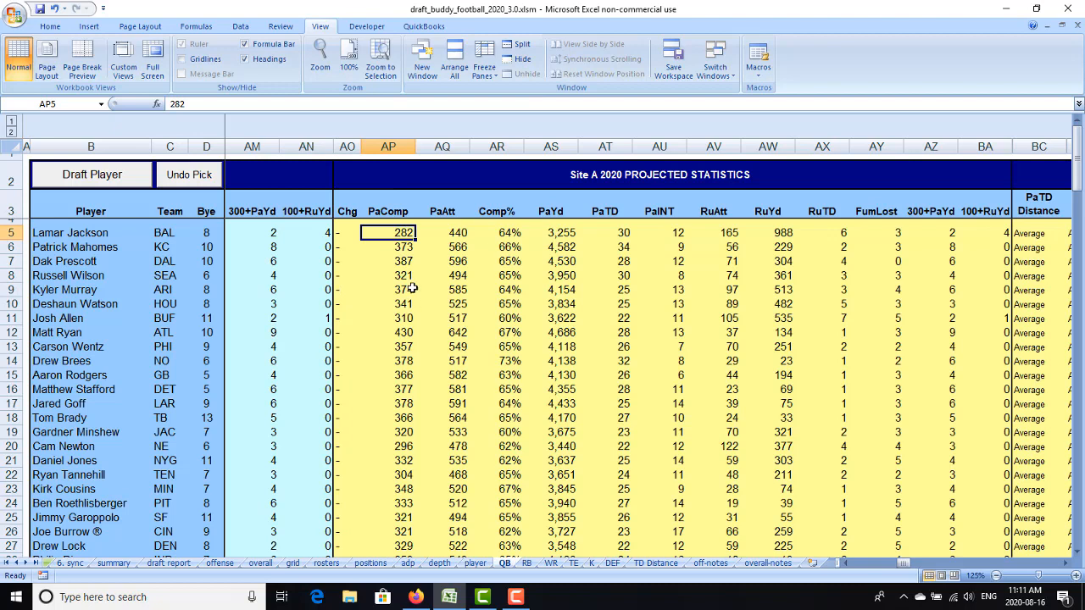
{"action": "left_click", "coordinate": [459, 234]}
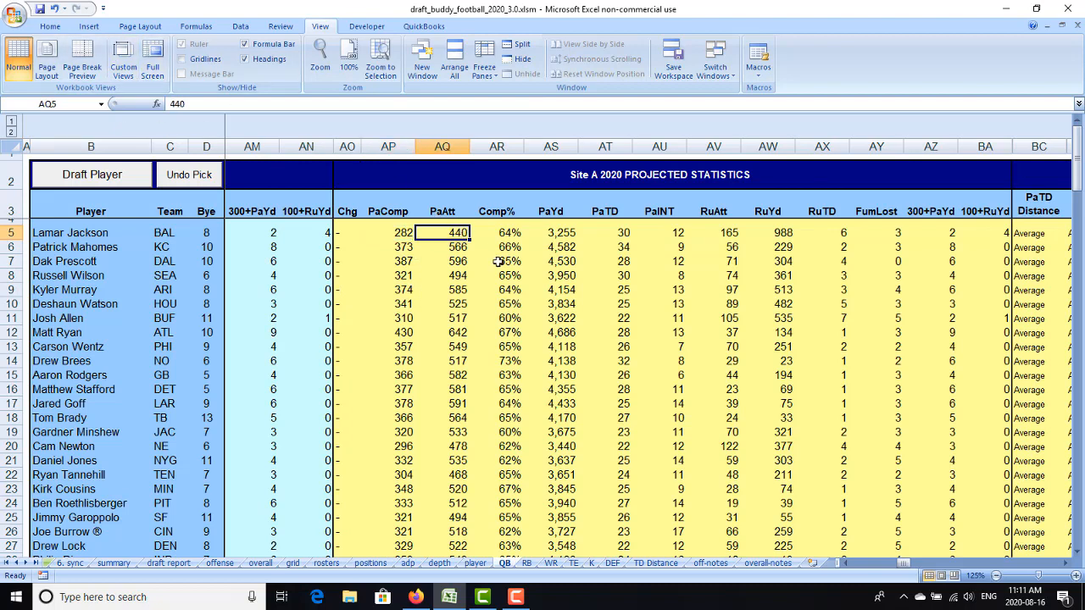
{"action": "left_click", "coordinate": [453, 249]}
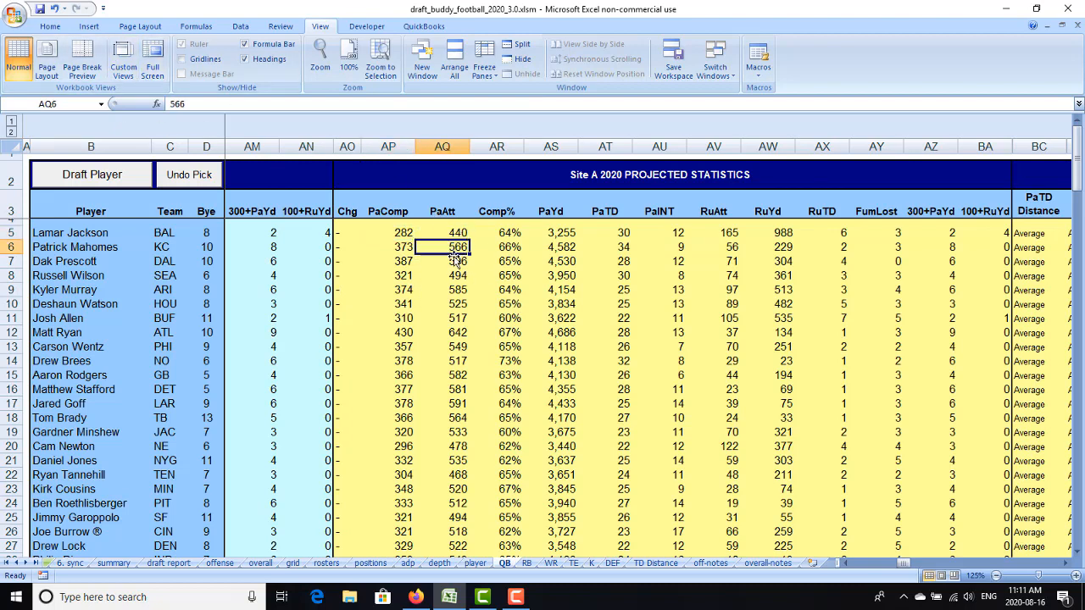
{"action": "left_click", "coordinate": [398, 232]}
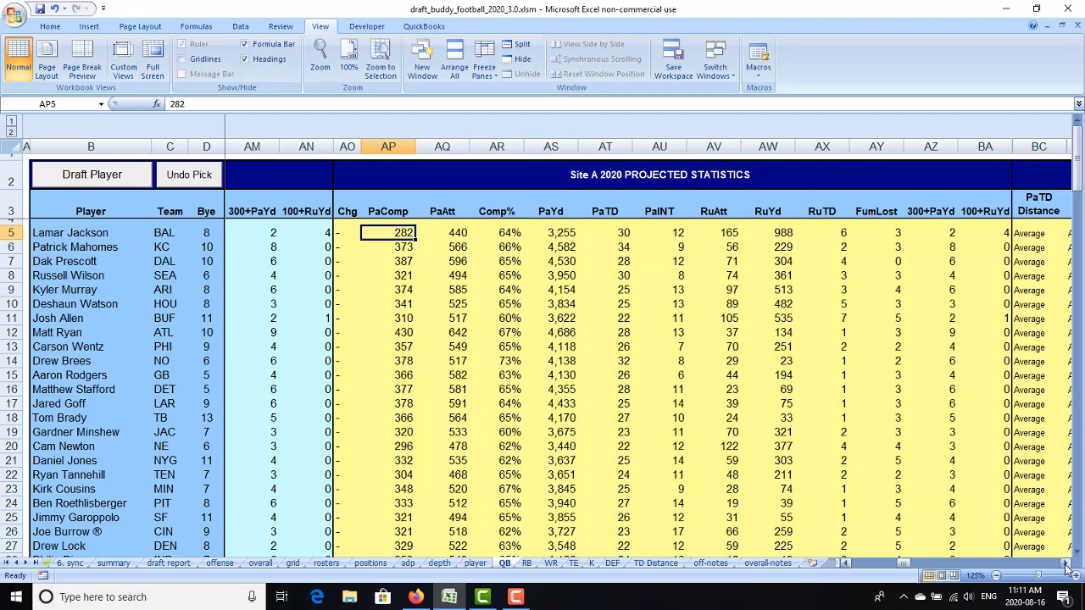
Examine the Site B and Site C 2020 projected statistics sections further along the QB sheet
{"action": "left_click_drag", "start_coordinate": [1066, 566], "coordinate": [1067, 566]}
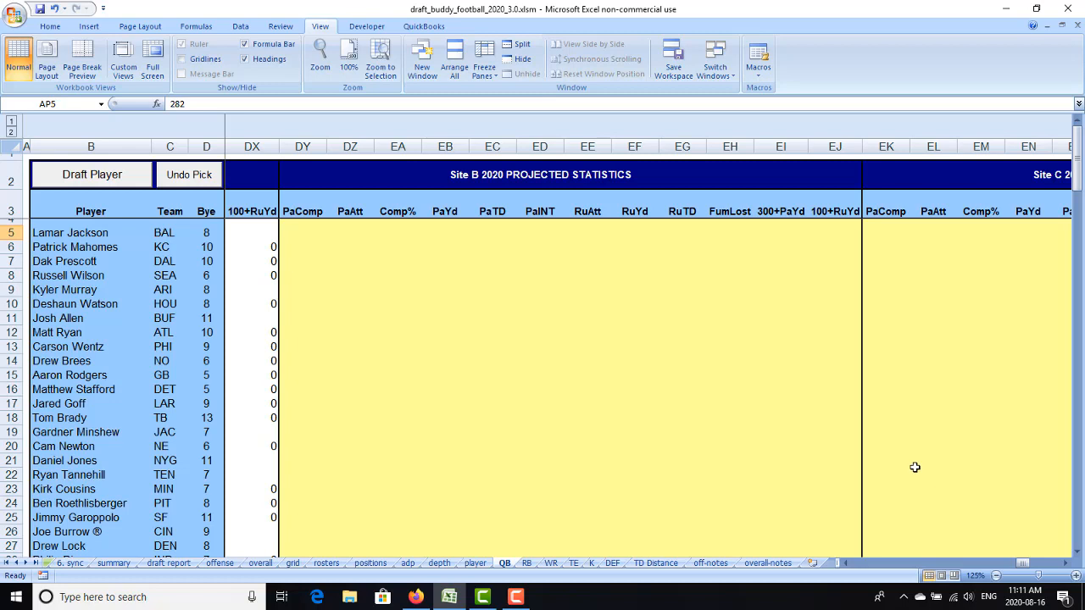
{"action": "left_click", "coordinate": [1066, 565]}
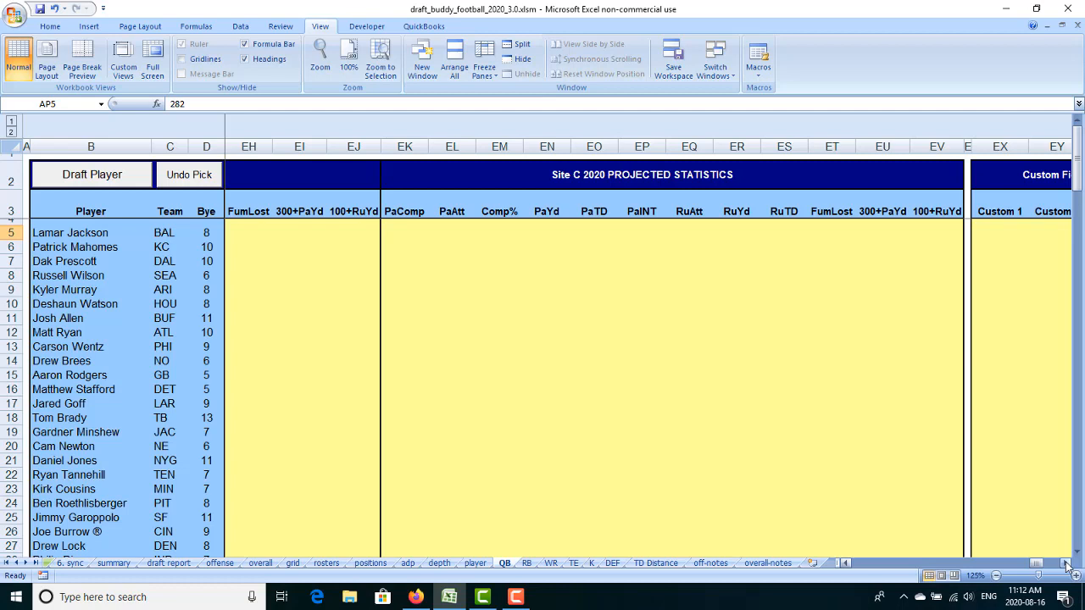
{"action": "left_click", "coordinate": [1066, 565]}
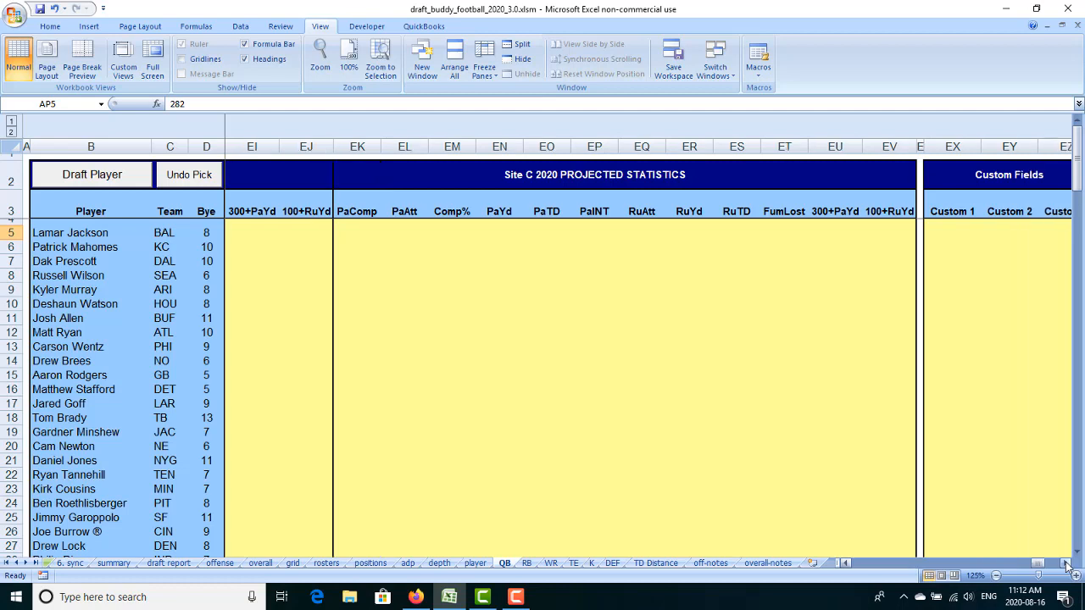
{"action": "left_click", "coordinate": [846, 565]}
{"action": "left_click", "coordinate": [846, 564]}
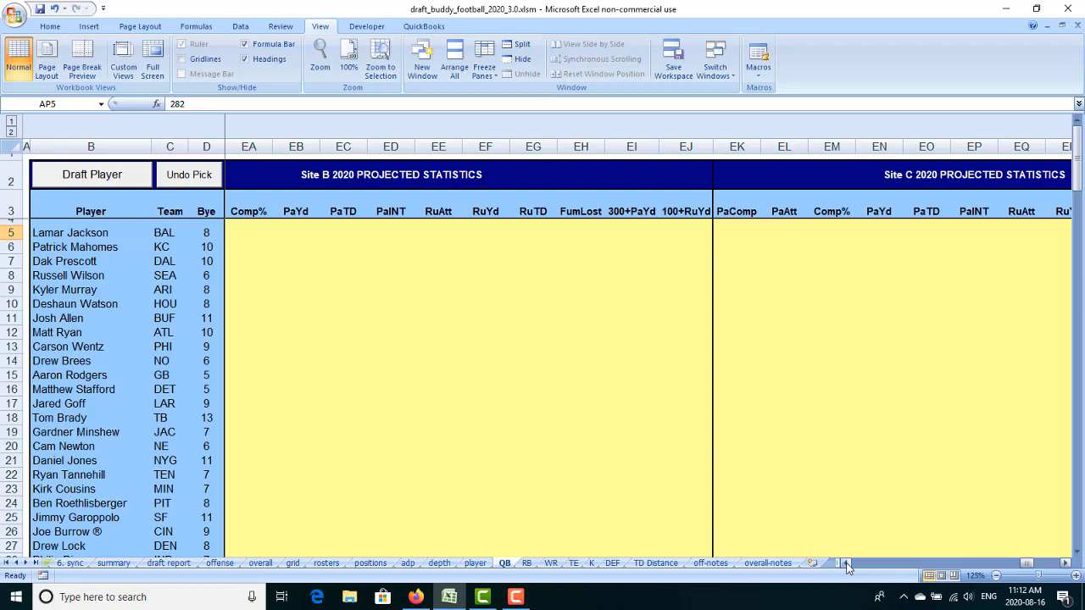
{"action": "left_click", "coordinate": [846, 565]}
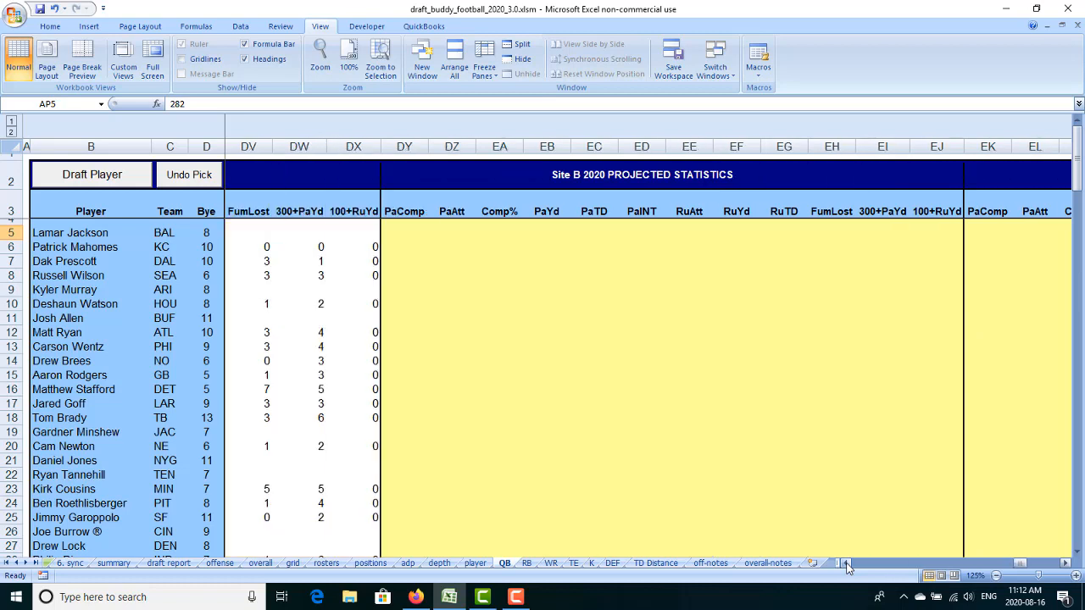
{"action": "left_click", "coordinate": [846, 565]}
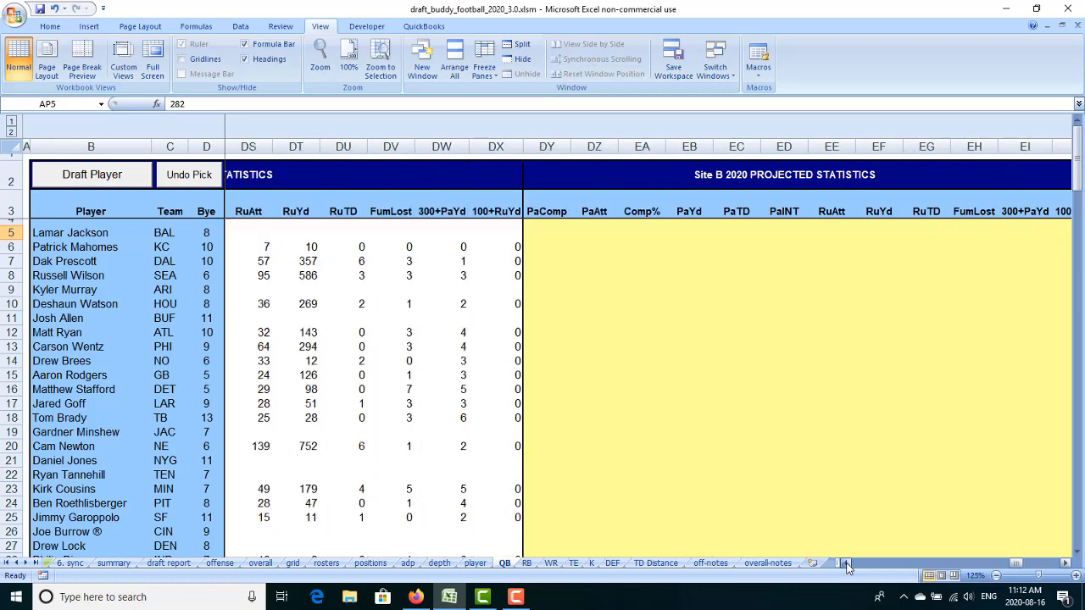
{"action": "left_click", "coordinate": [1066, 564]}
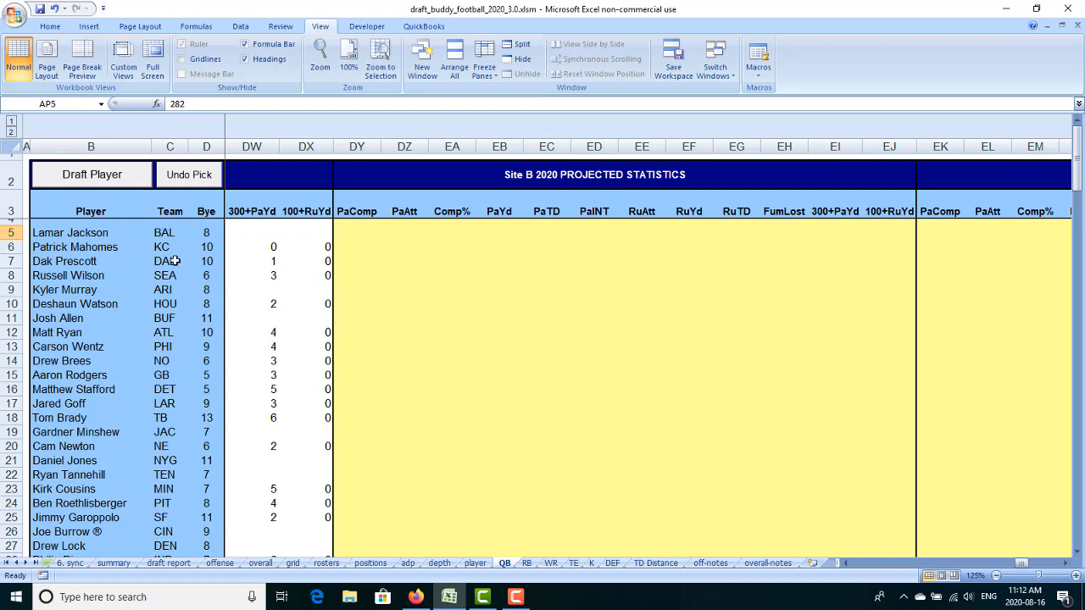
Open the workbook projection_pal_football_2020_1.0.xlsm from the football folder inside Documents > Draft Buddy
{"action": "left_click", "coordinate": [14, 15]}
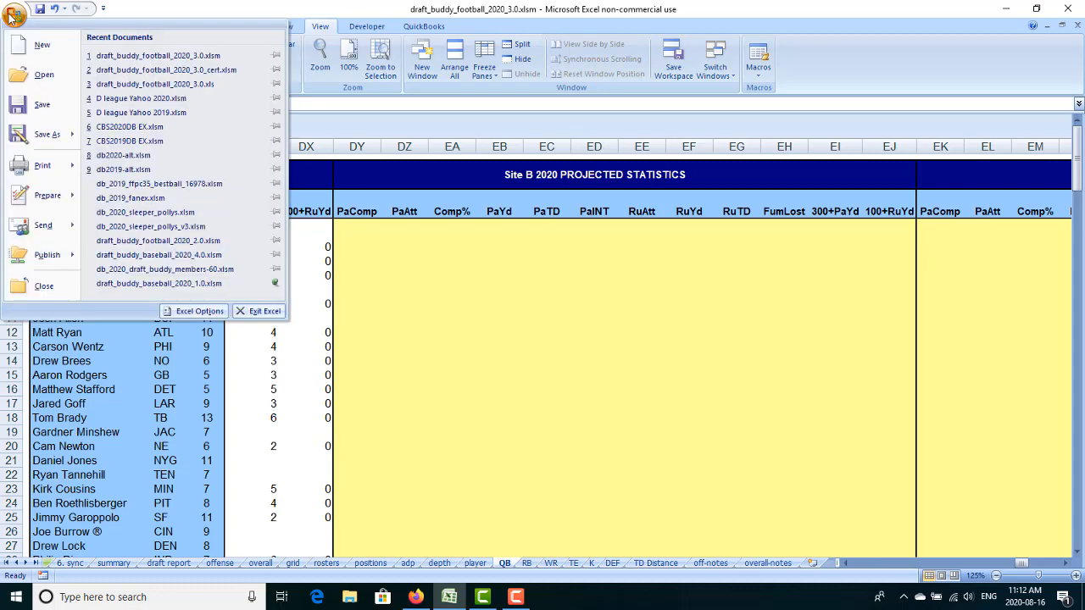
{"action": "left_click", "coordinate": [38, 75]}
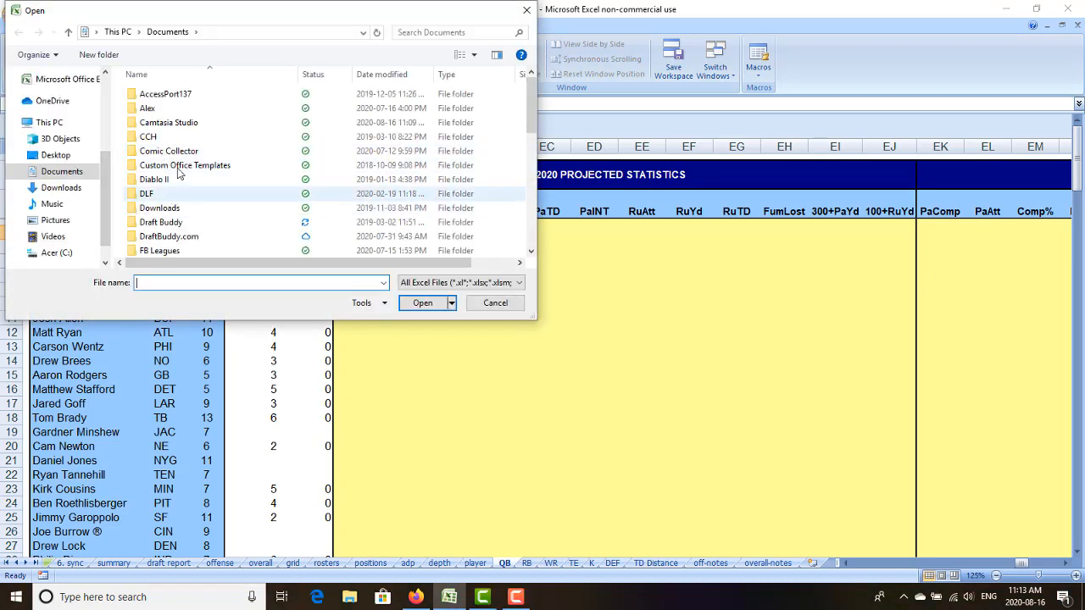
{"action": "left_click", "coordinate": [172, 223]}
{"action": "double_click", "coordinate": [172, 223]}
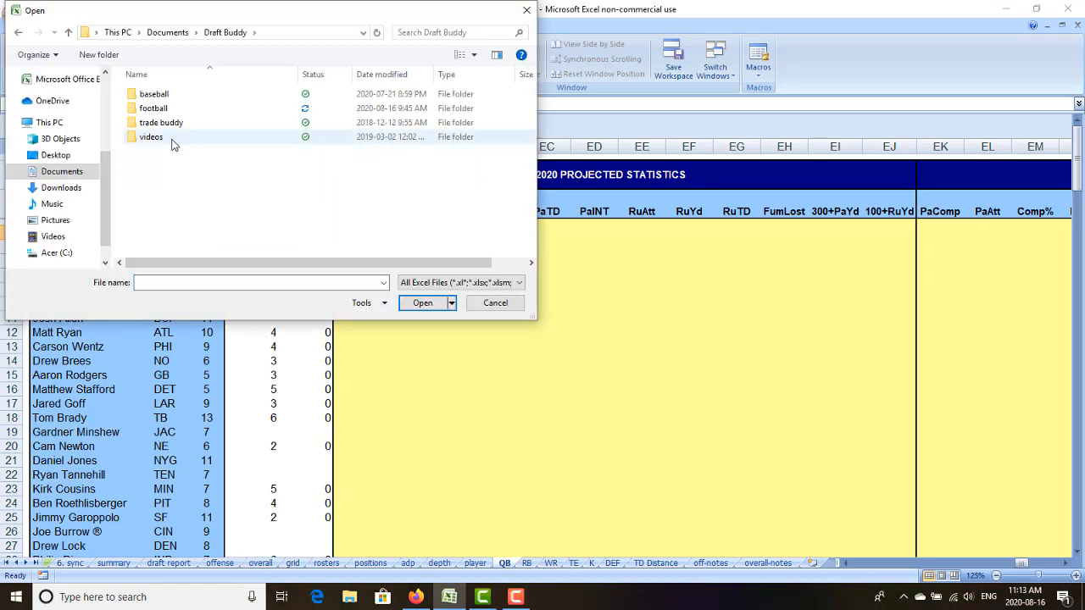
{"action": "double_click", "coordinate": [165, 109]}
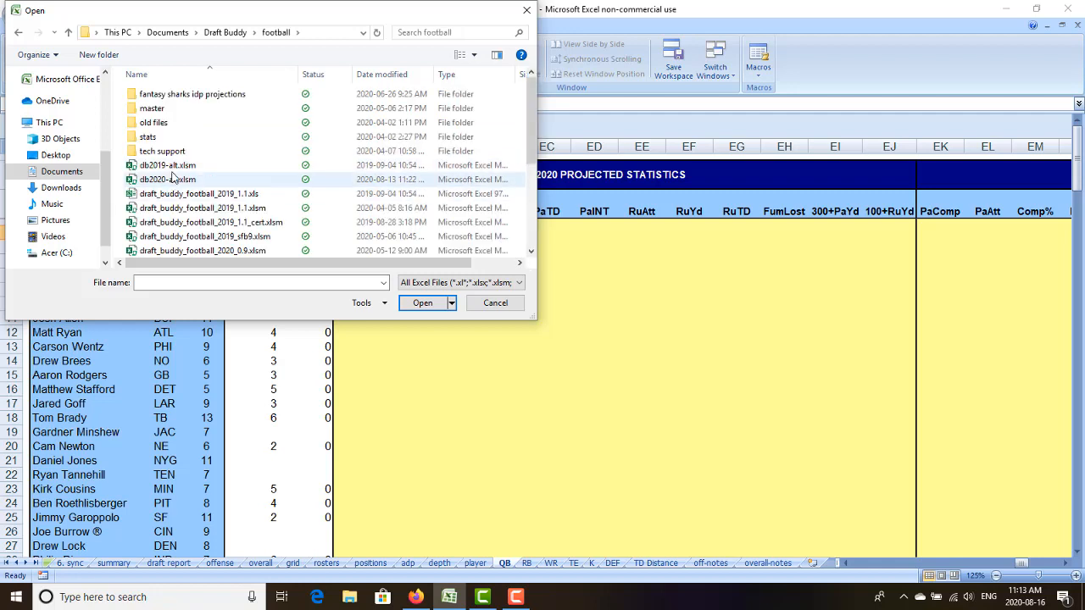
{"action": "scroll", "coordinate": [170, 208], "scroll_direction": "down", "scroll_amount": 4}
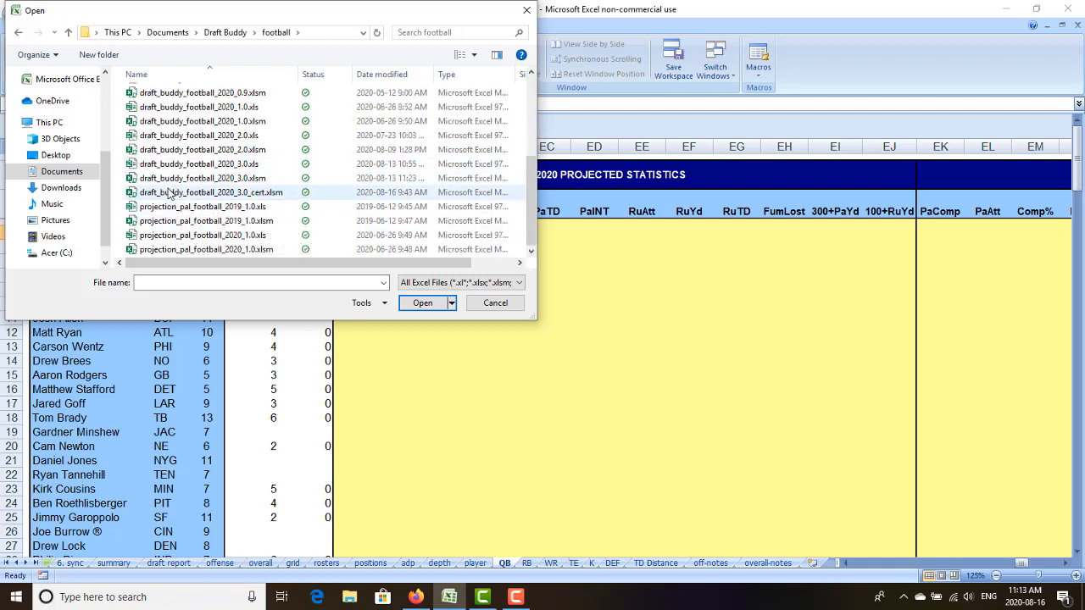
{"action": "left_click", "coordinate": [177, 251]}
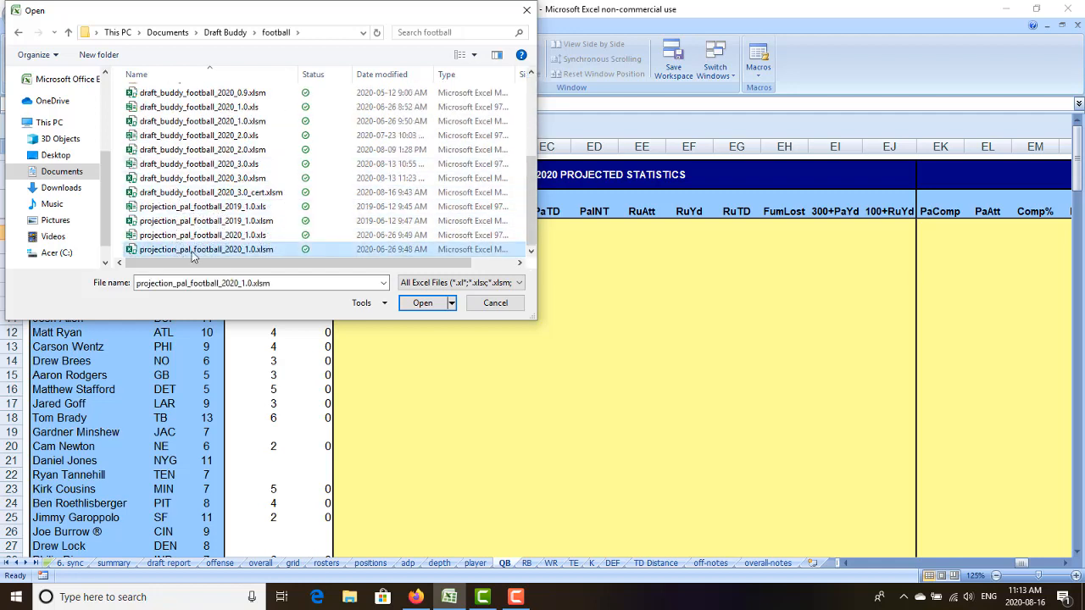
{"action": "left_click", "coordinate": [422, 302]}
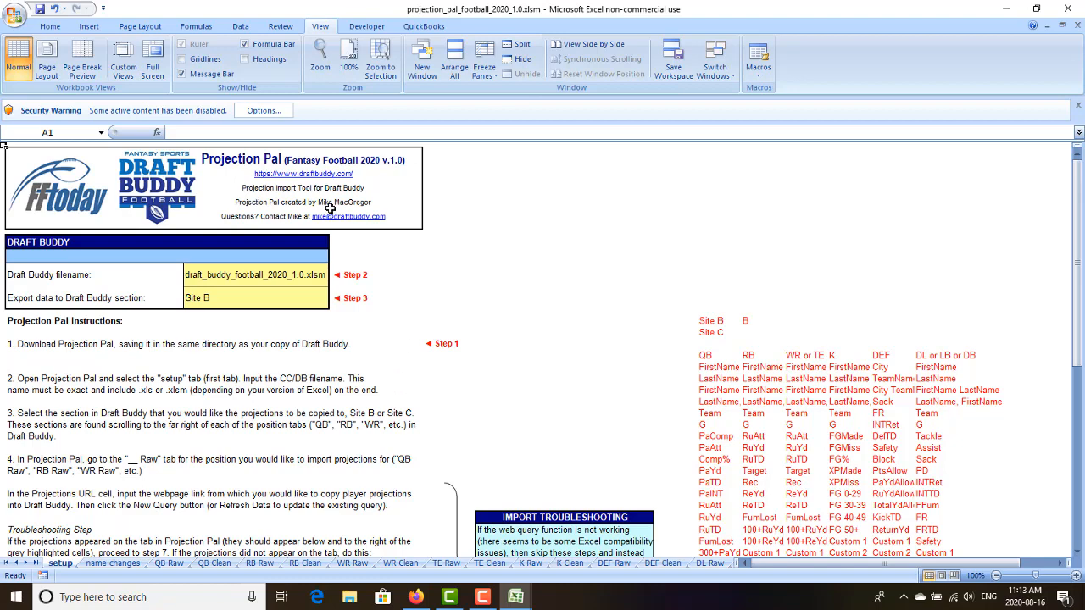
Enable both the blocked macros and the blocked data connections for the Projection Pal workbook
{"action": "left_click", "coordinate": [264, 110]}
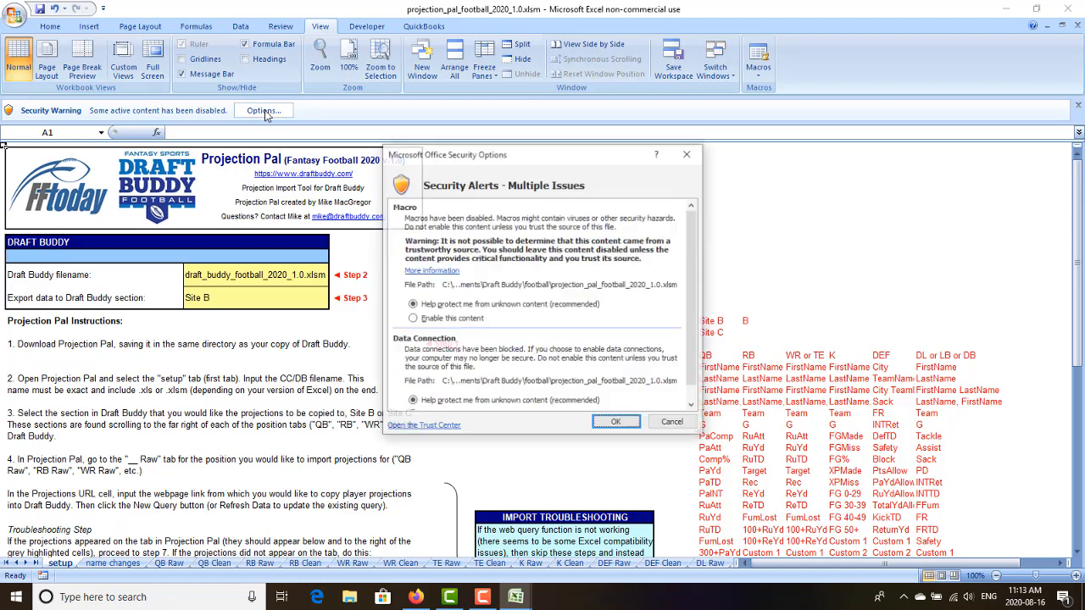
{"action": "left_click", "coordinate": [431, 320]}
{"action": "scroll", "coordinate": [432, 339], "scroll_direction": "down", "scroll_amount": 1}
{"action": "left_click", "coordinate": [437, 399]}
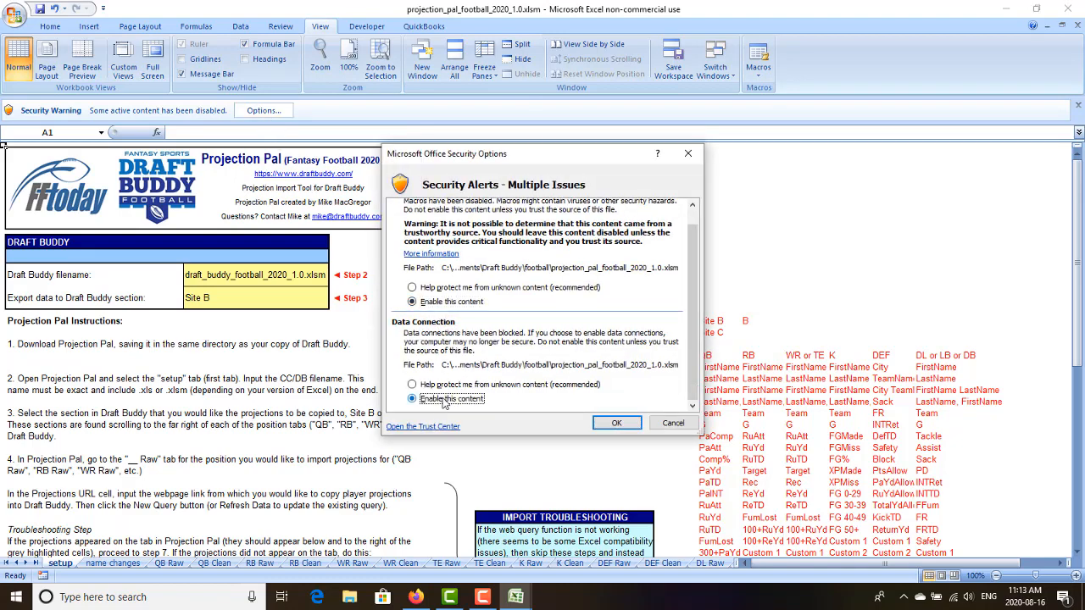
{"action": "left_click", "coordinate": [614, 425]}
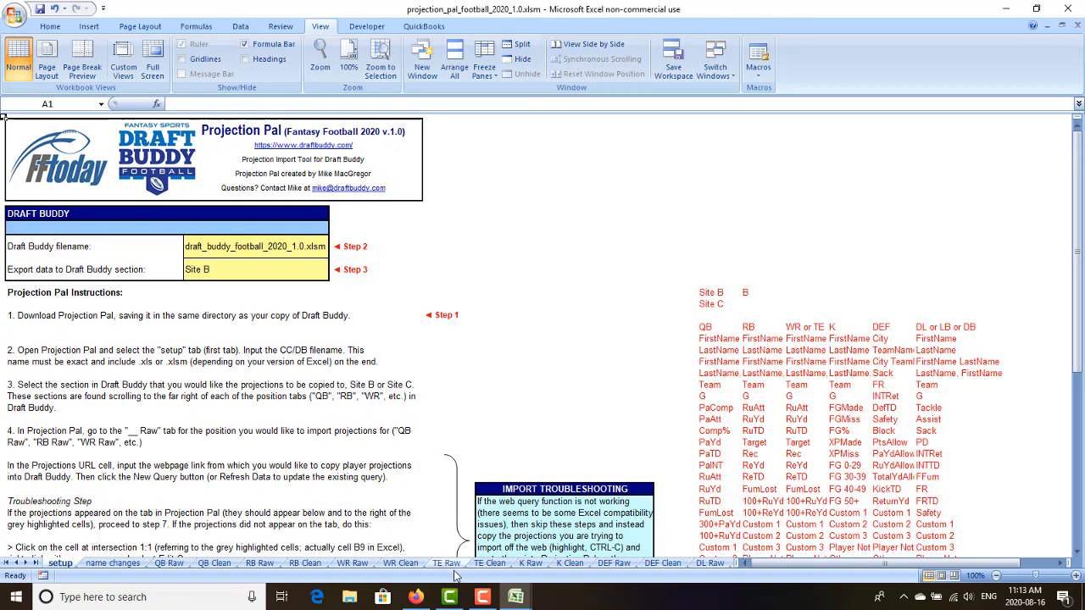
Group the sheets from setup through TE Clean to zoom them to 125%, and return to the setup sheet alone
{"action": "left_click", "coordinate": [497, 565], "text": "shift"}
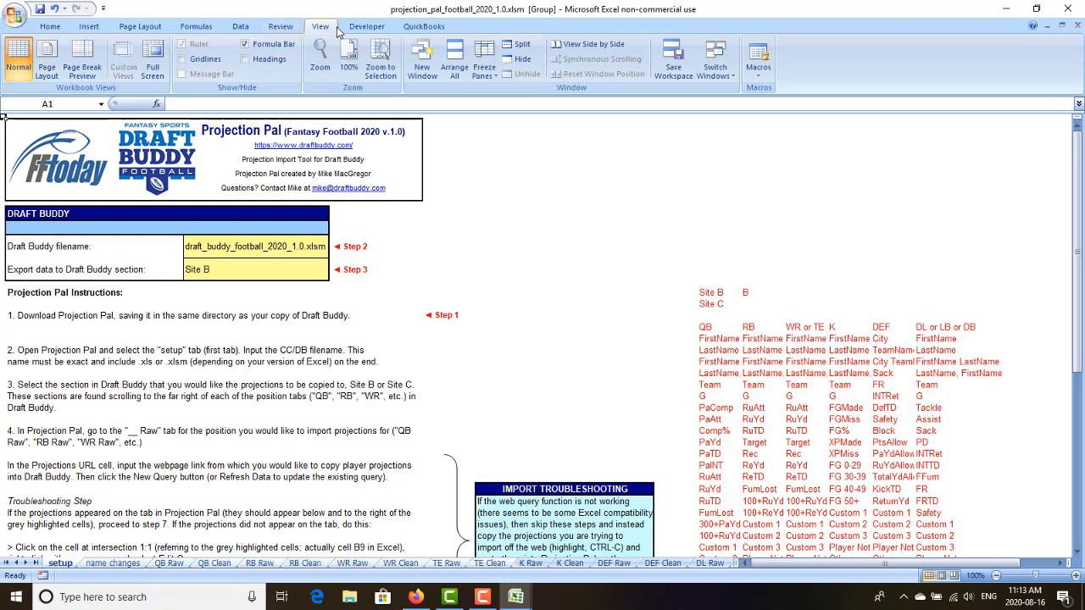
{"action": "left_click", "coordinate": [319, 64]}
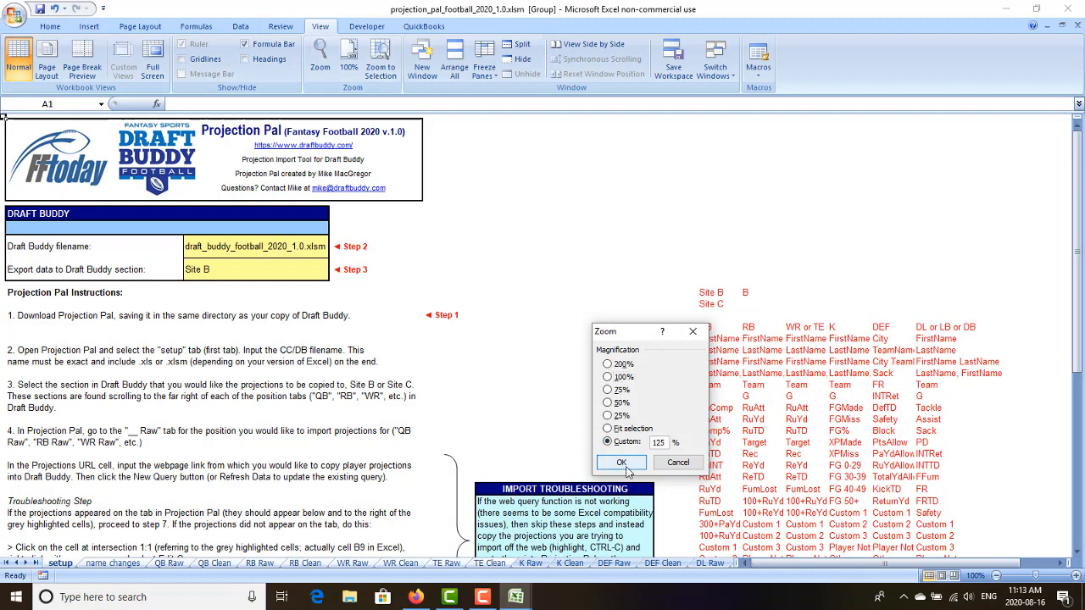
{"action": "left_click", "coordinate": [619, 462]}
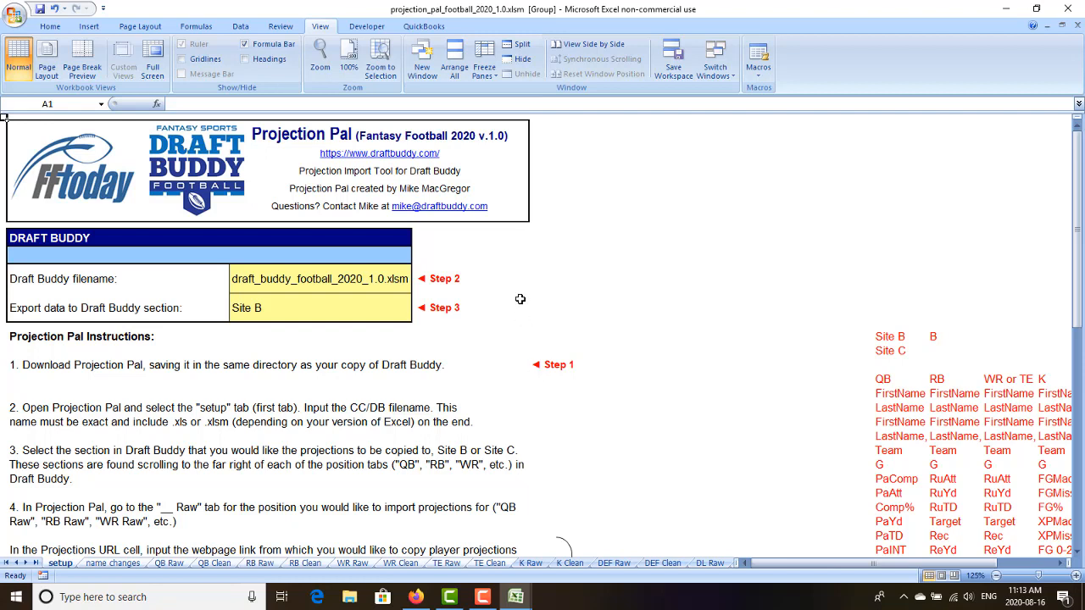
{"action": "left_click", "coordinate": [51, 27]}
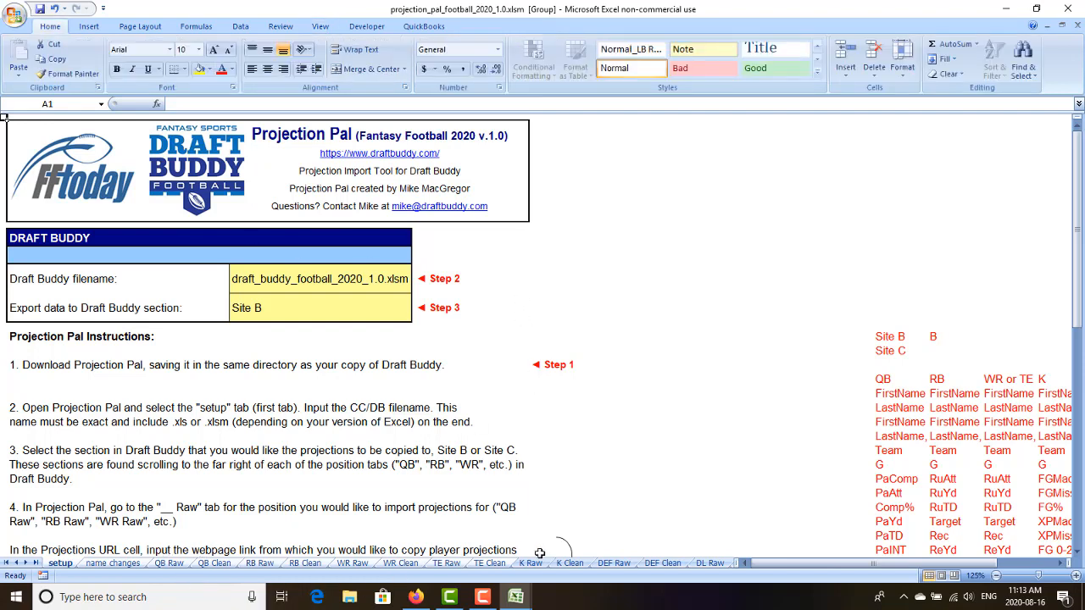
{"action": "left_click", "coordinate": [541, 564]}
{"action": "left_click", "coordinate": [65, 566]}
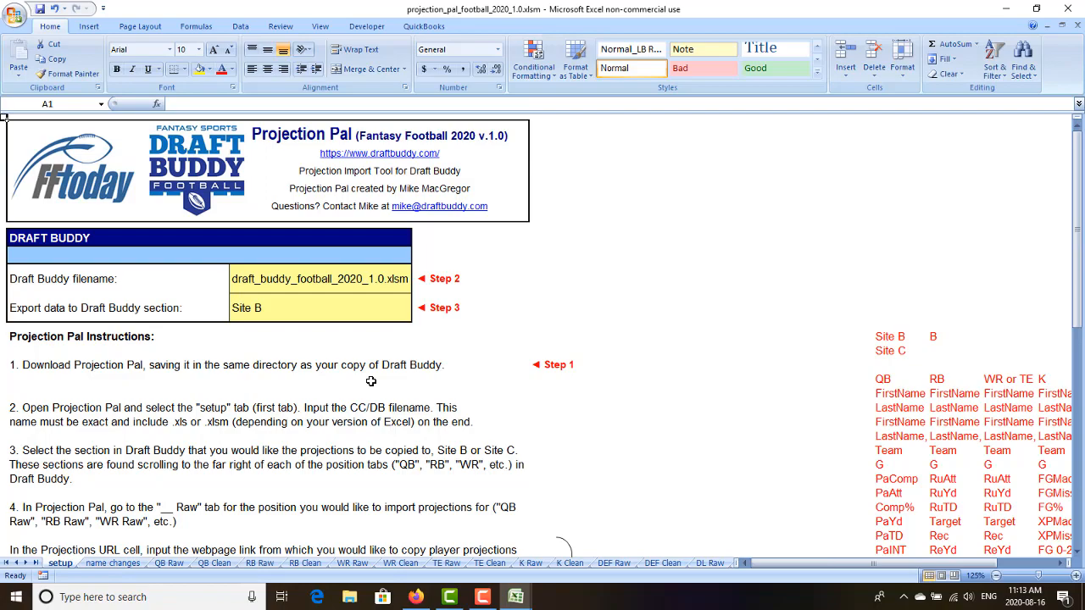
Read through the Projection Pal instructions on the setup sheet and open the QB Raw sheet
{"action": "scroll", "coordinate": [371, 382], "scroll_direction": "down", "scroll_amount": 8}
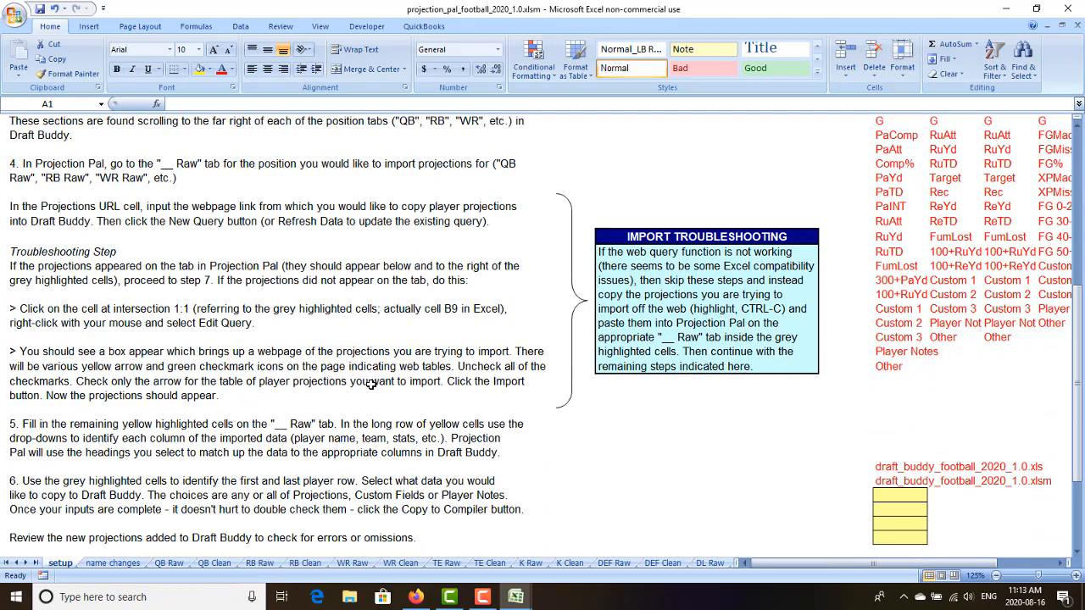
{"action": "scroll", "coordinate": [371, 384], "scroll_direction": "down", "scroll_amount": 2}
{"action": "scroll", "coordinate": [370, 384], "scroll_direction": "up", "scroll_amount": 10}
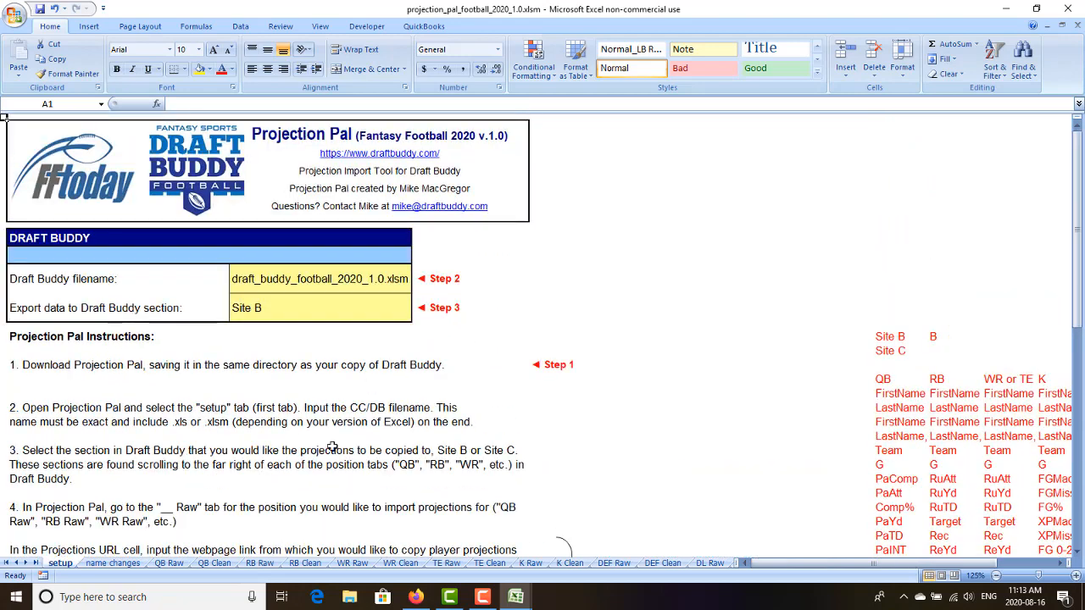
{"action": "left_click", "coordinate": [170, 565]}
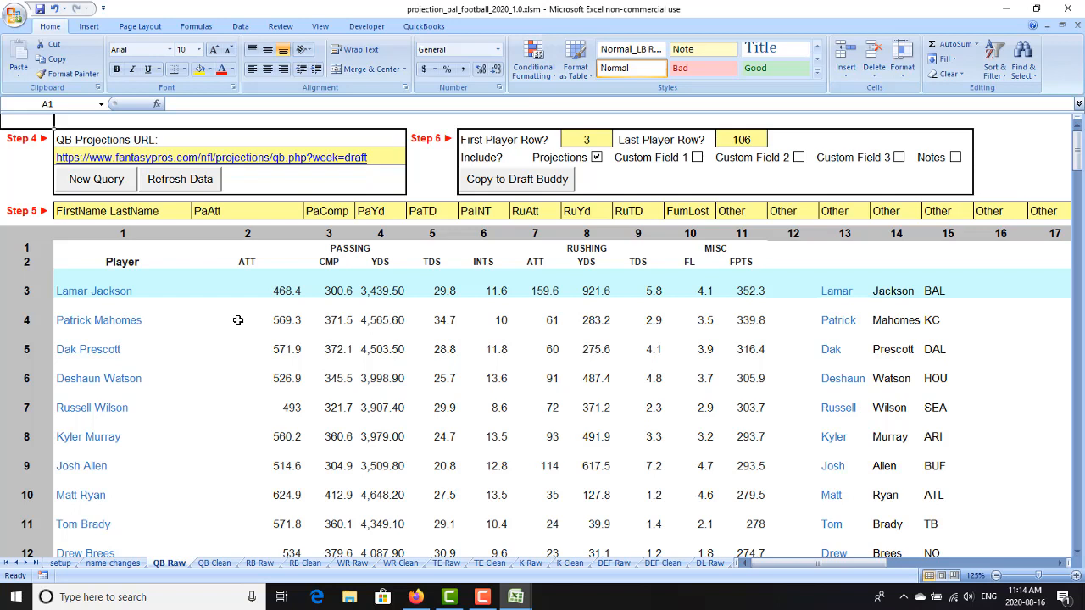
Save the workbook under the new name projection_pal_football_2020_1.0_cbs.xlsm in the football folder
{"action": "left_click", "coordinate": [14, 15]}
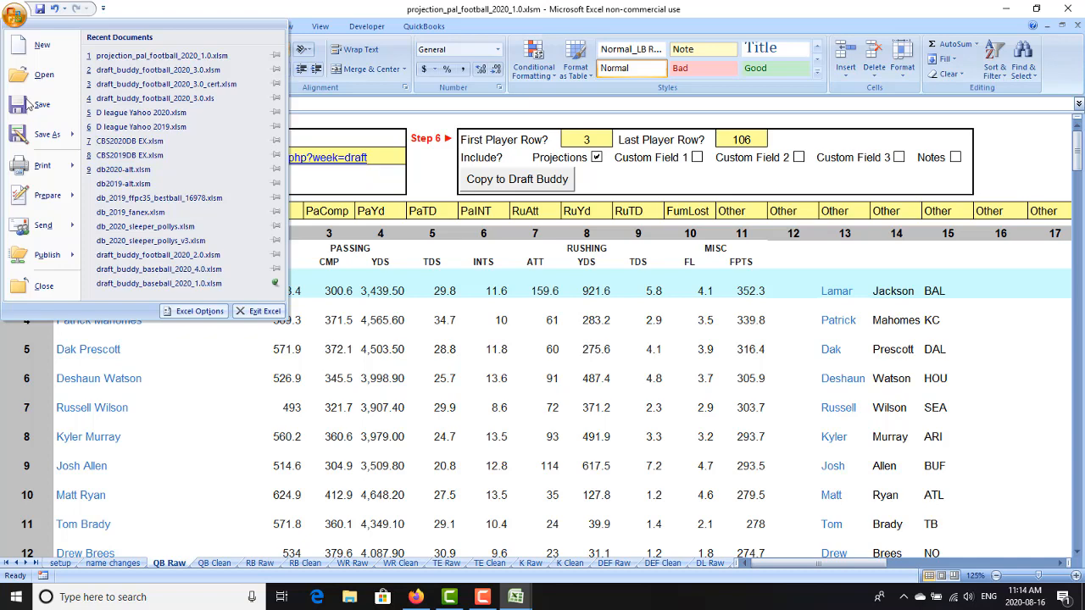
{"action": "mouse_move", "coordinate": [41, 133]}
{"action": "left_click", "coordinate": [140, 100]}
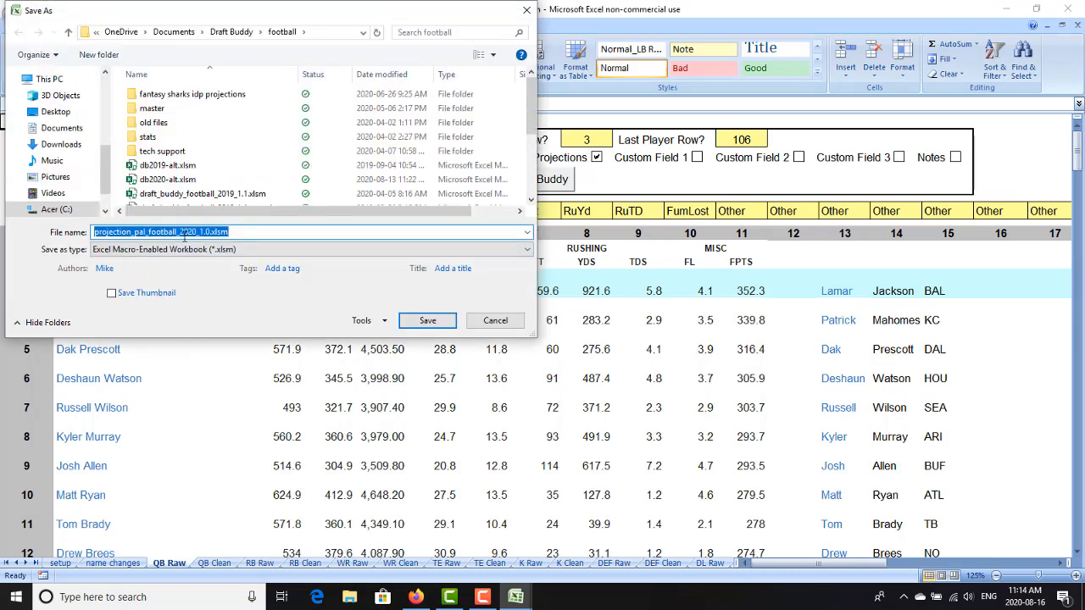
{"action": "left_click", "coordinate": [210, 232]}
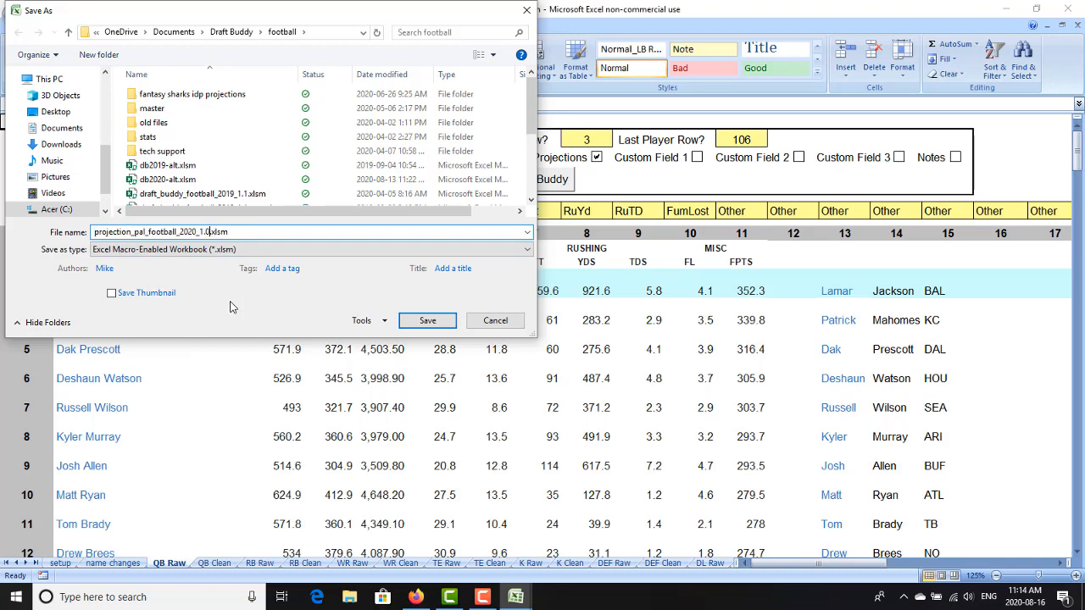
{"action": "type", "text": "_cbs"}
{"action": "key", "text": "Return"}
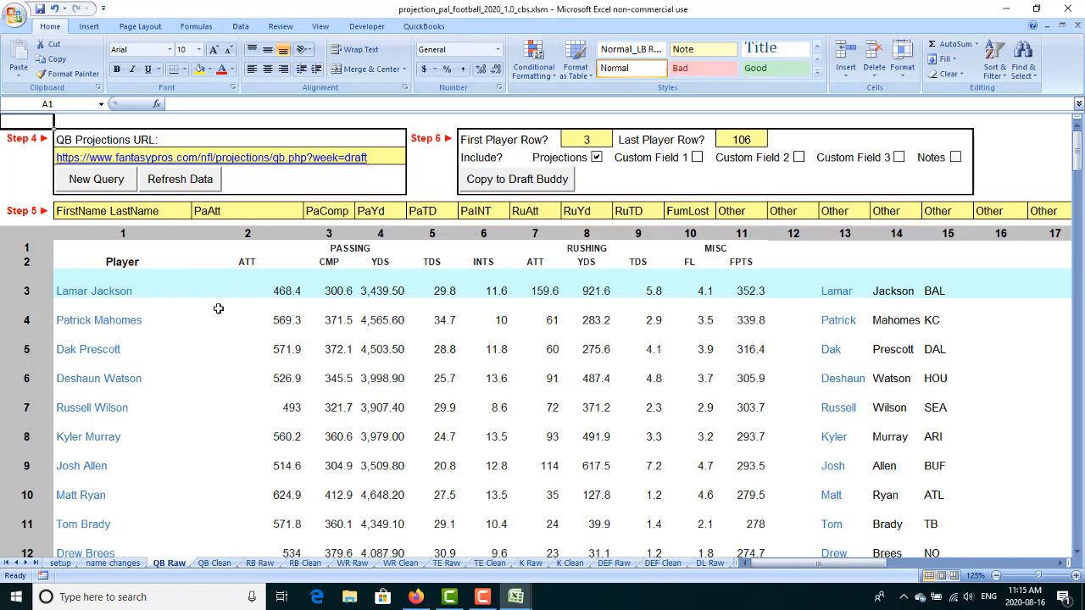
Switch to Firefox, check the position choices on the CBS quarterback projections page, and copy the page's address
{"action": "left_click", "coordinate": [416, 597]}
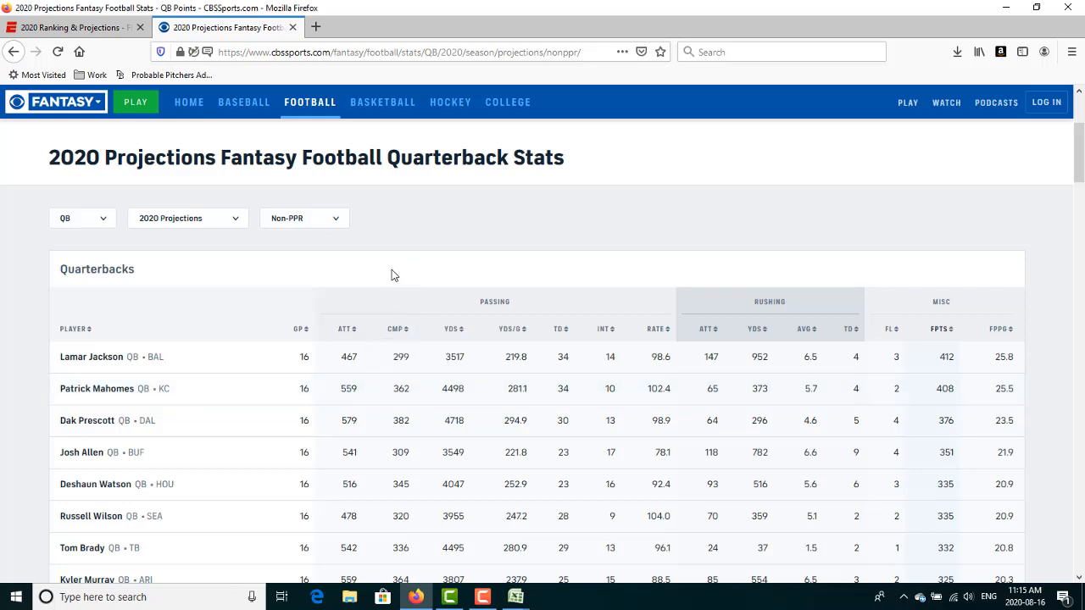
{"action": "left_click", "coordinate": [100, 217]}
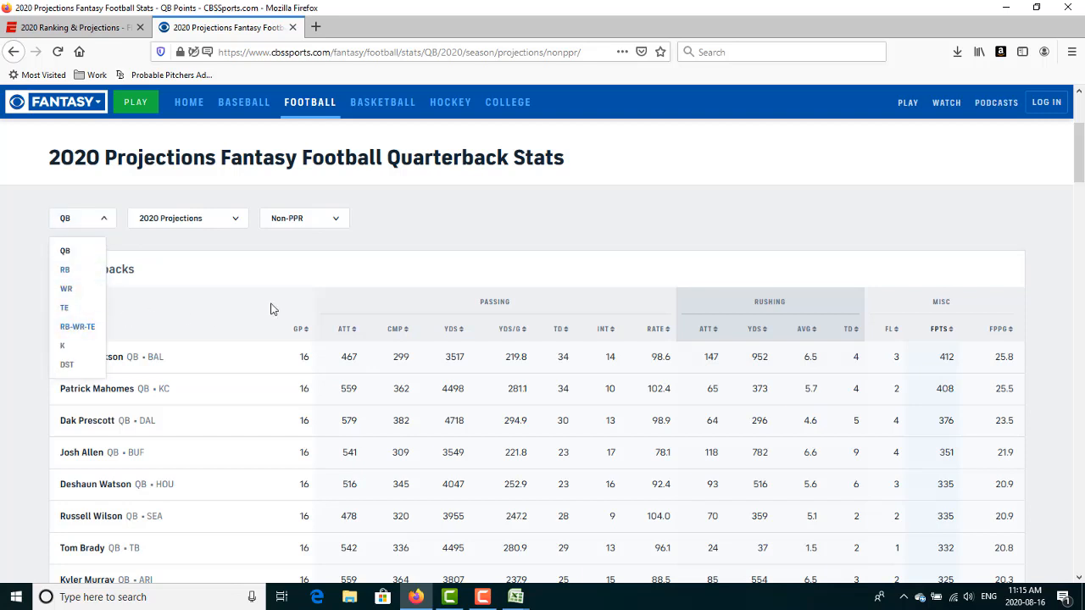
{"action": "left_click", "coordinate": [415, 248]}
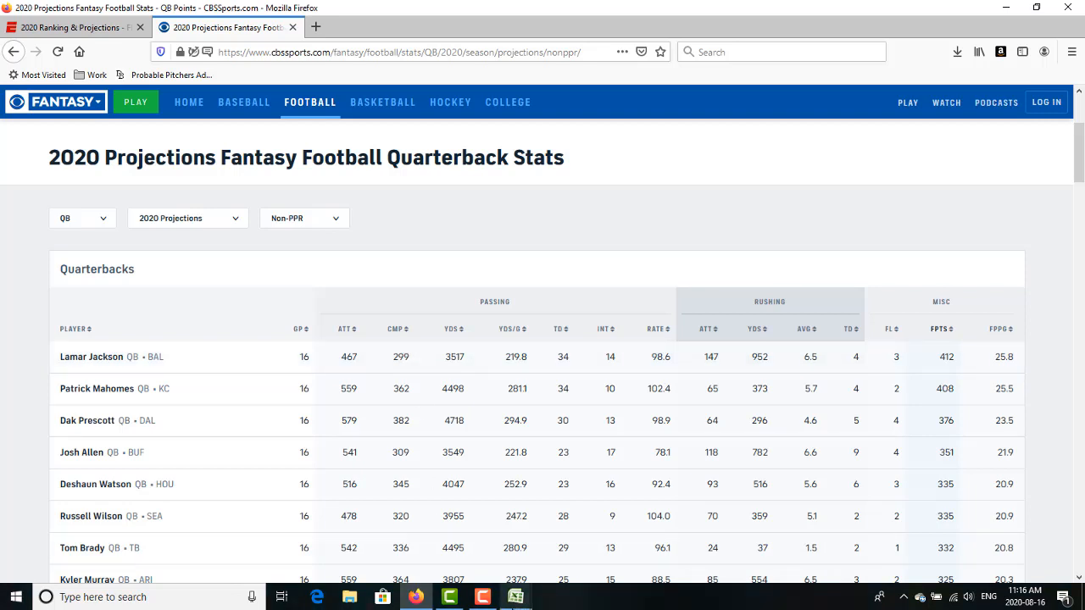
{"action": "left_click", "coordinate": [389, 46]}
{"action": "key", "text": "ctrl+c"}
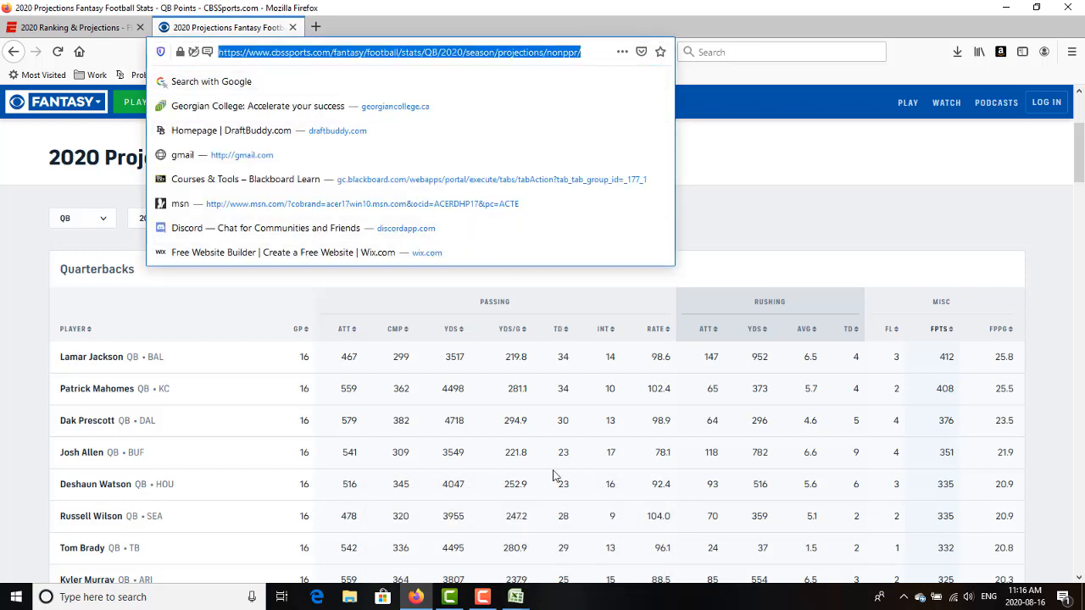
{"action": "left_click", "coordinate": [517, 598]}
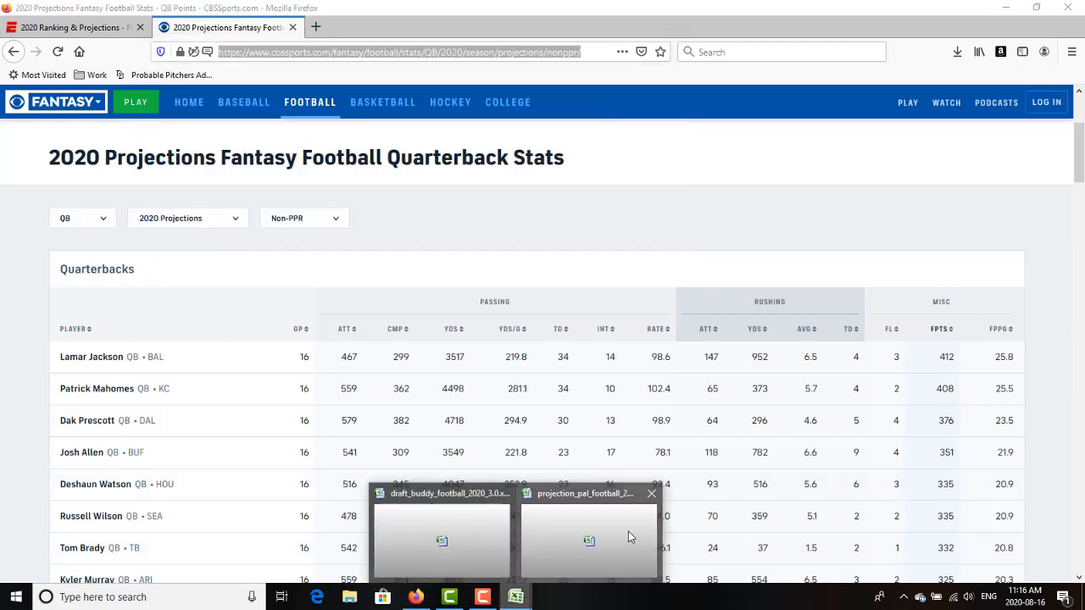
{"action": "left_click", "coordinate": [628, 531]}
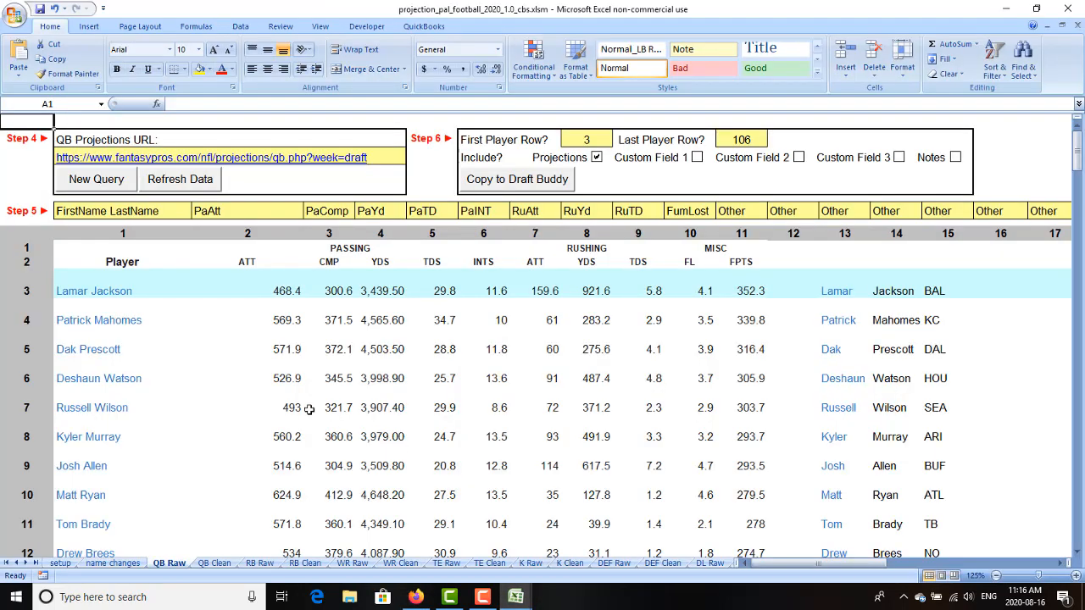
{"action": "left_click", "coordinate": [344, 180]}
{"action": "key", "text": "Up"}
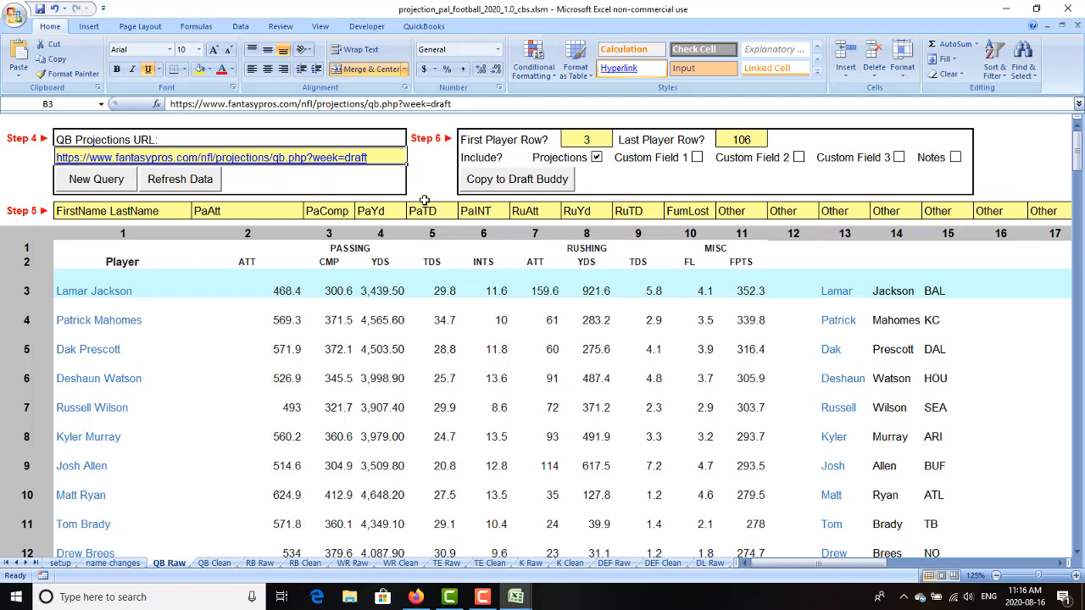
{"action": "left_click_drag", "start_coordinate": [171, 104], "coordinate": [510, 99]}
{"action": "key", "text": "ctrl+v"}
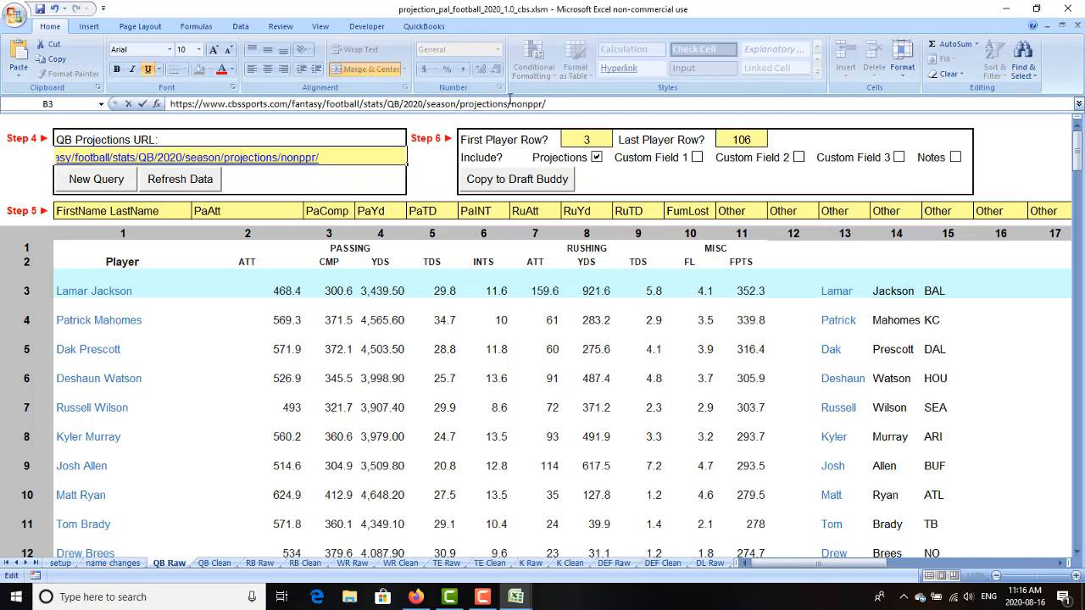
{"action": "key", "text": "Return"}
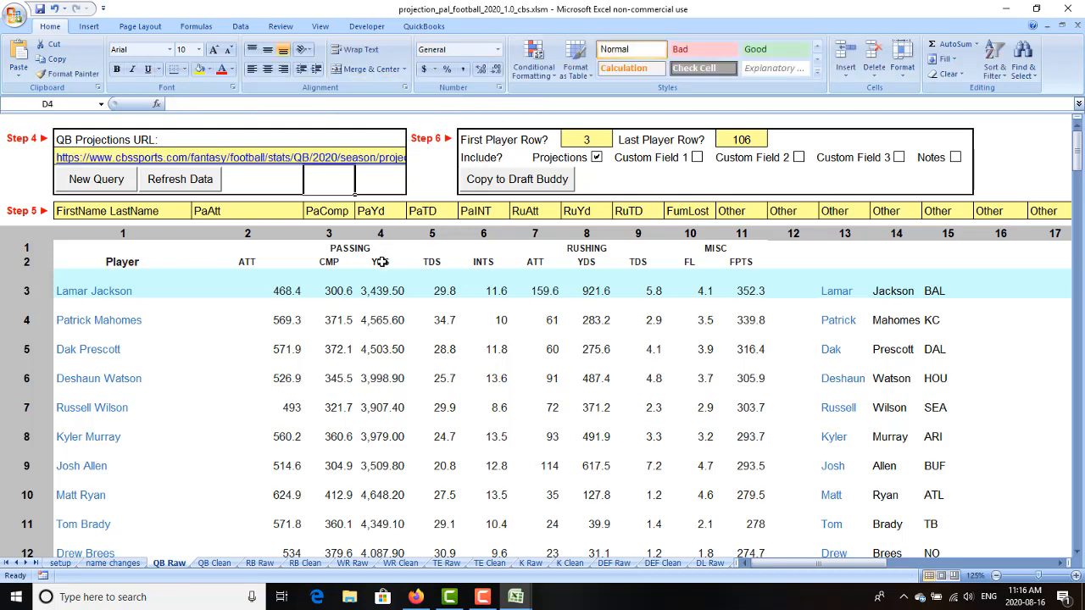
{"action": "left_click", "coordinate": [92, 185]}
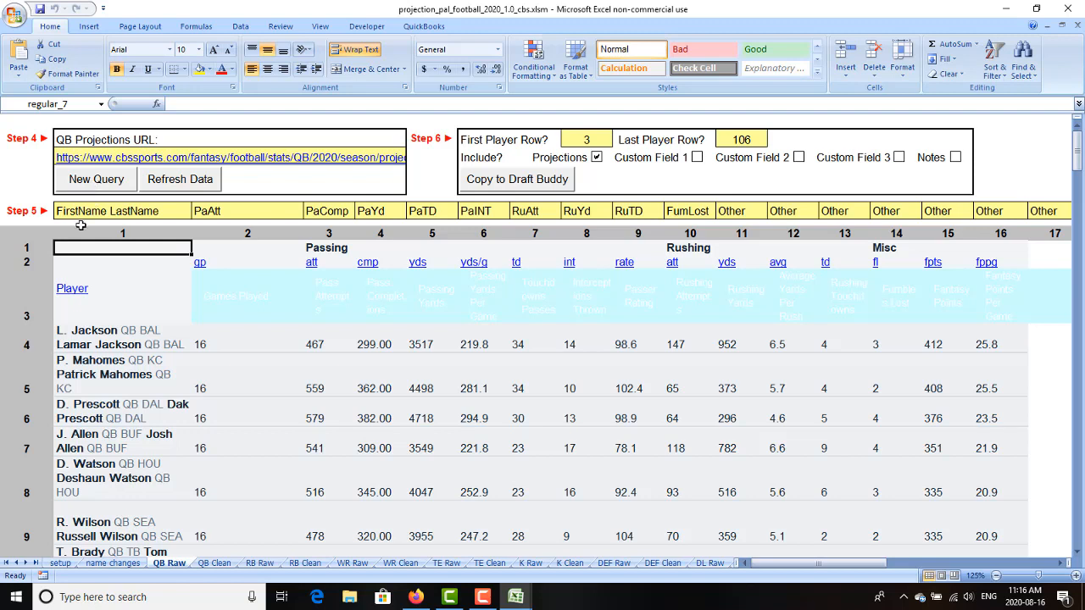
Set the font colour of the imported heading rows, from Player through fppg, to Automatic
{"action": "left_click", "coordinate": [124, 343]}
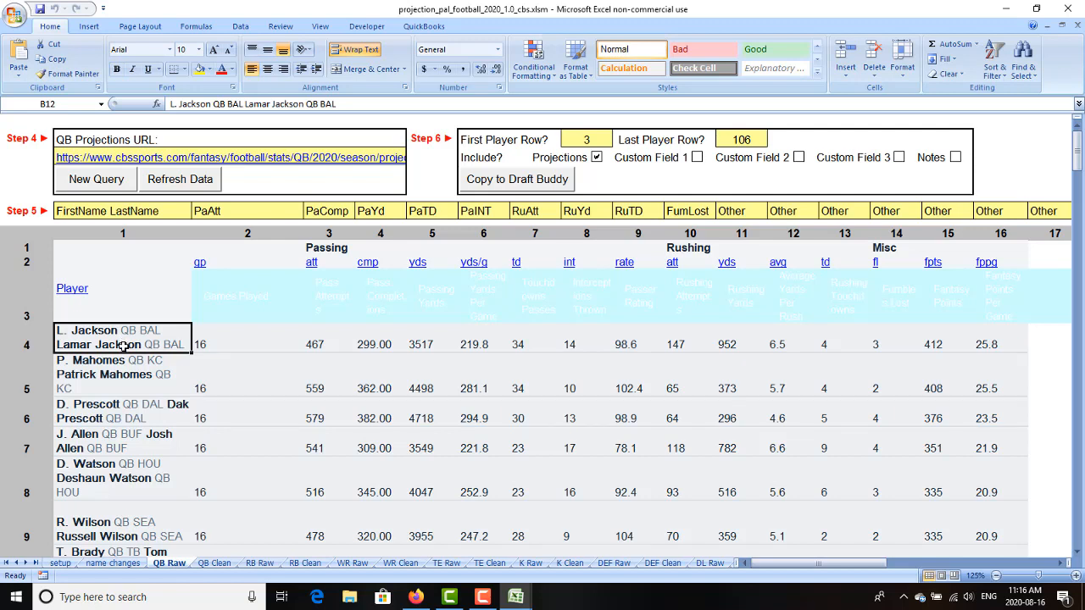
{"action": "scroll", "coordinate": [124, 346], "scroll_direction": "down", "scroll_amount": 1}
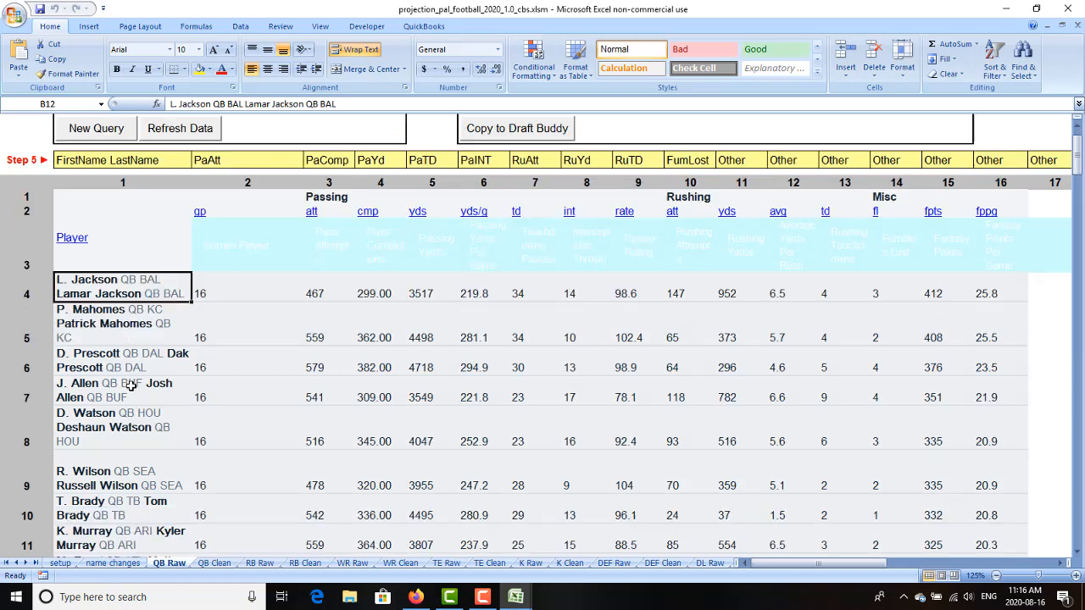
{"action": "scroll", "coordinate": [132, 359], "scroll_direction": "up", "scroll_amount": 1}
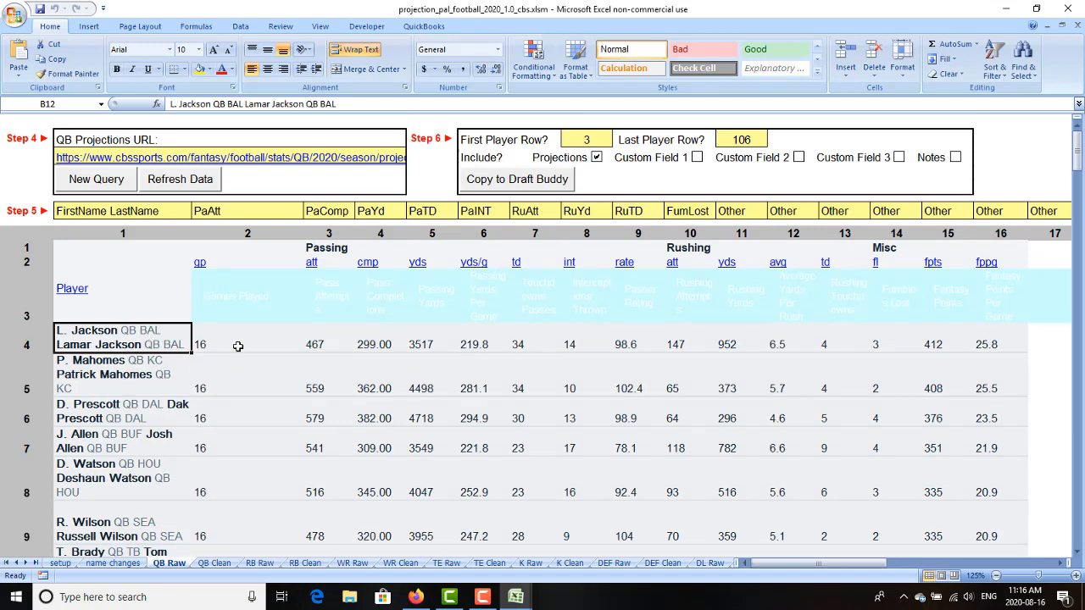
{"action": "key", "text": "Up"}
{"action": "key", "text": "Right"}
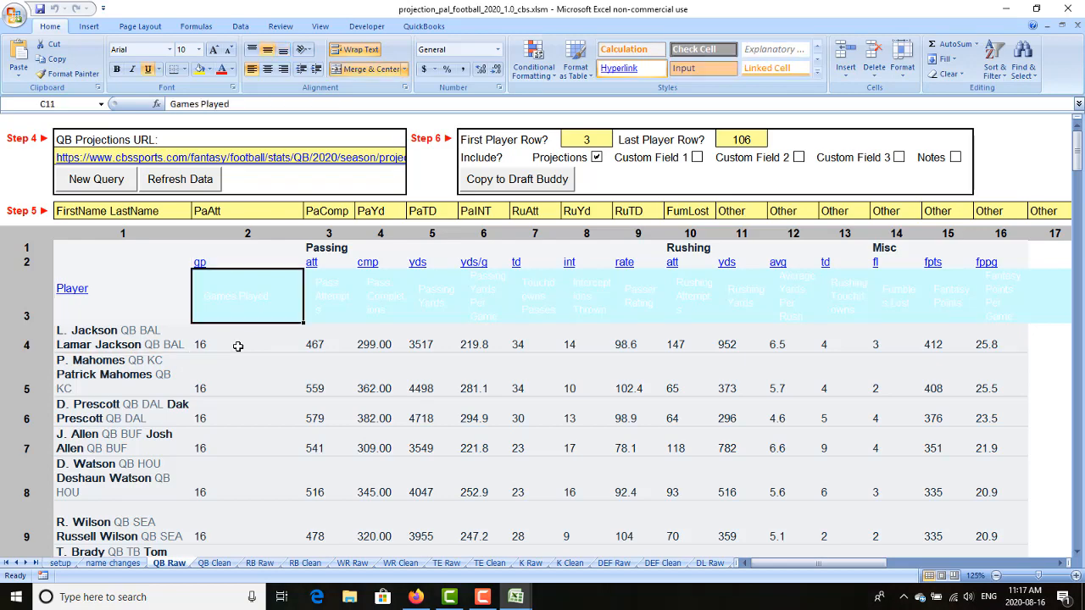
{"action": "key", "text": "Left"}
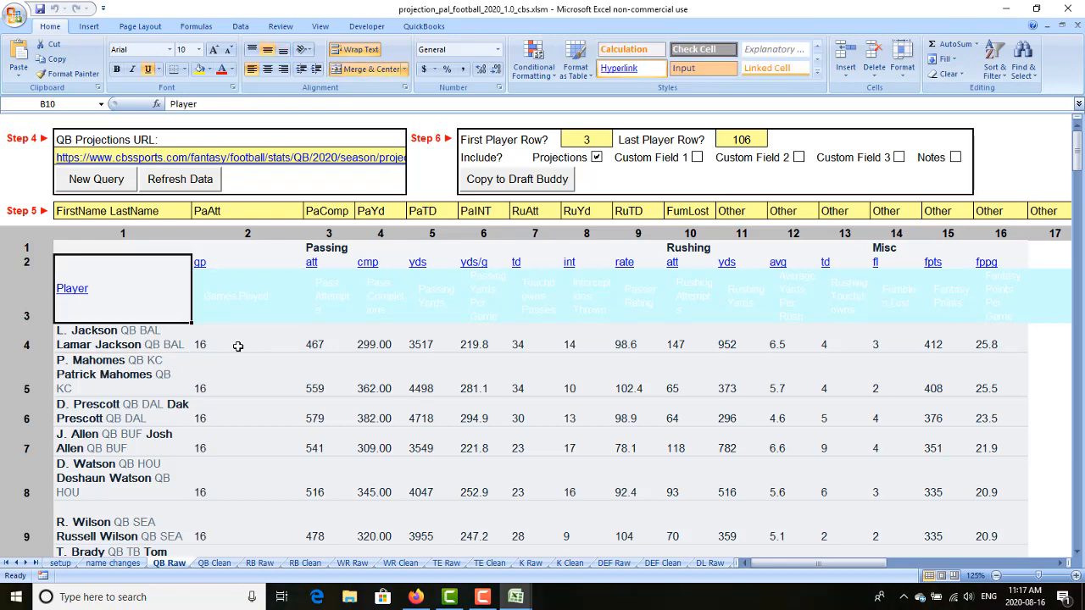
{"action": "key", "text": "shift+Right"}
{"action": "key", "text": "shift+Right"}
{"action": "key", "text": "shift+Right"}
{"action": "key", "text": "shift+Right"}
{"action": "key", "text": "shift+Right"}
{"action": "key", "text": "shift+Right"}
{"action": "key", "text": "shift+Right"}
{"action": "key", "text": "shift+Right"}
{"action": "key", "text": "shift+Right"}
{"action": "key", "text": "shift+Right"}
{"action": "key", "text": "shift+Right"}
{"action": "key", "text": "shift+Right"}
{"action": "key", "text": "shift+Right"}
{"action": "key", "text": "shift+Right"}
{"action": "key", "text": "shift+Right"}
{"action": "key", "text": "shift+Right"}
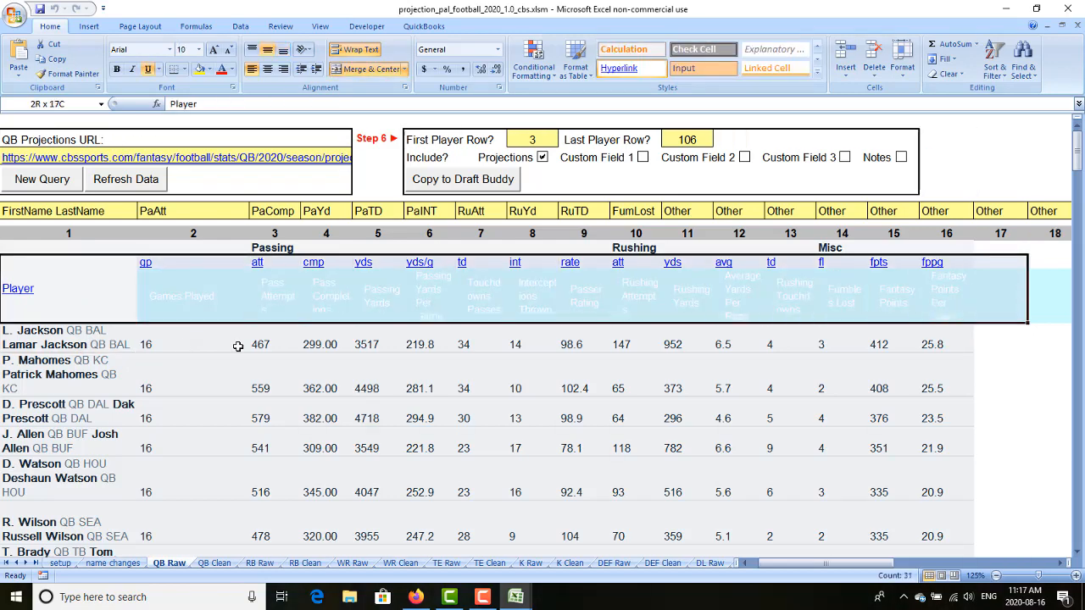
{"action": "key", "text": "shift+Right"}
{"action": "key", "text": "shift+Left"}
{"action": "key", "text": "shift+Left"}
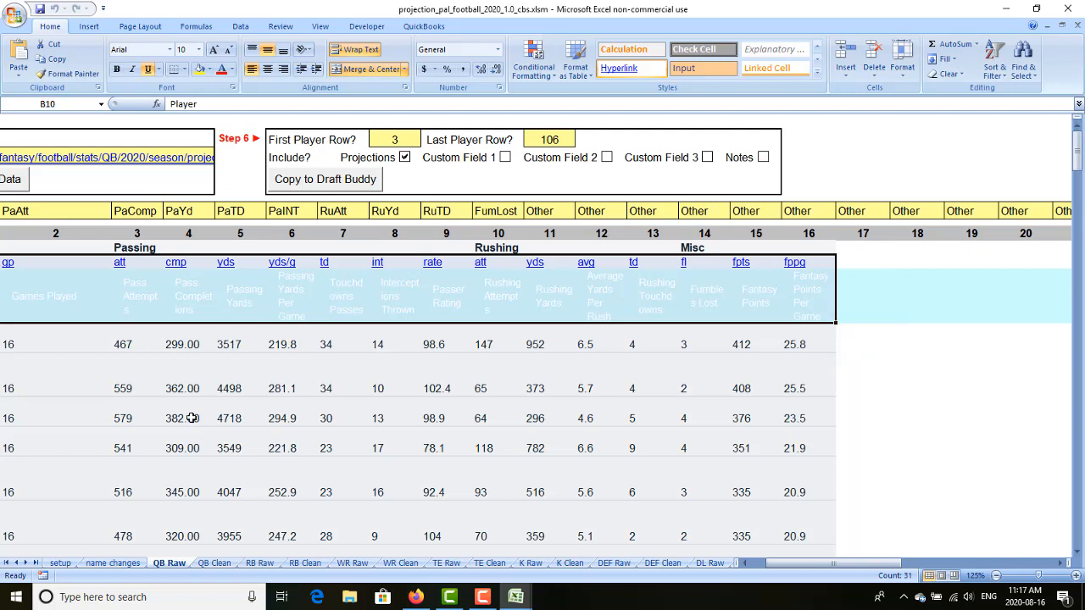
{"action": "left_click", "coordinate": [231, 69]}
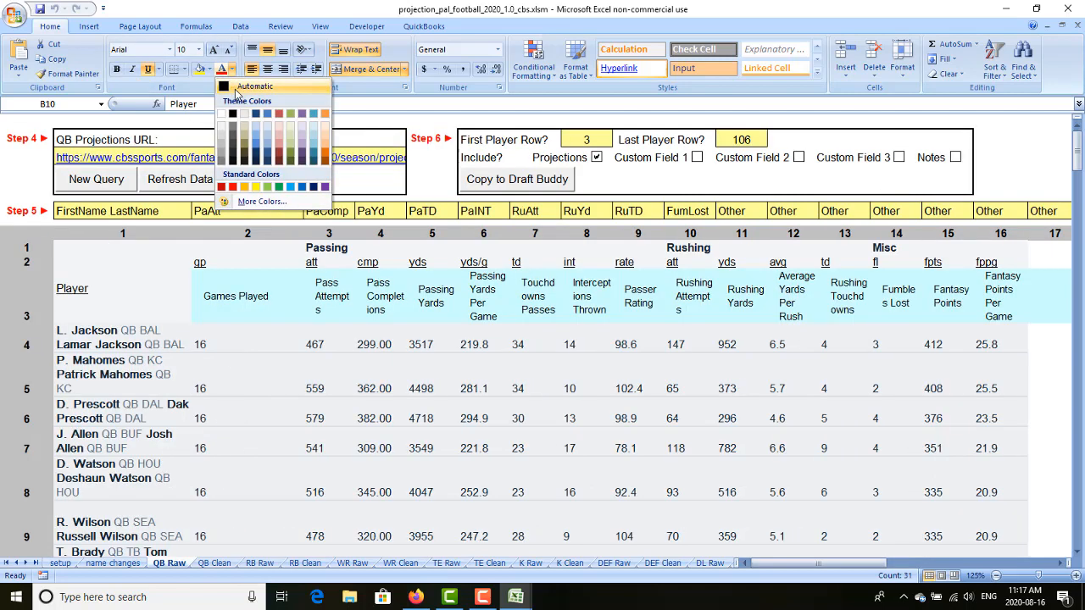
{"action": "left_click", "coordinate": [239, 90]}
Review the imported stat headings in row 3 from Games Played through Fantasy Points Per Game
{"action": "left_click", "coordinate": [247, 343]}
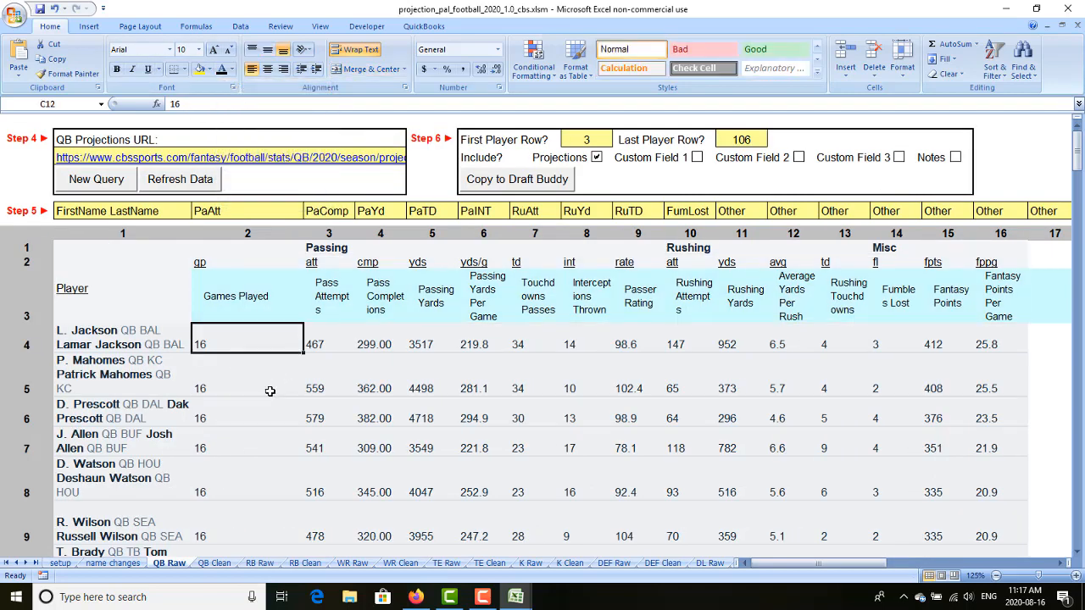
{"action": "key", "text": "Up"}
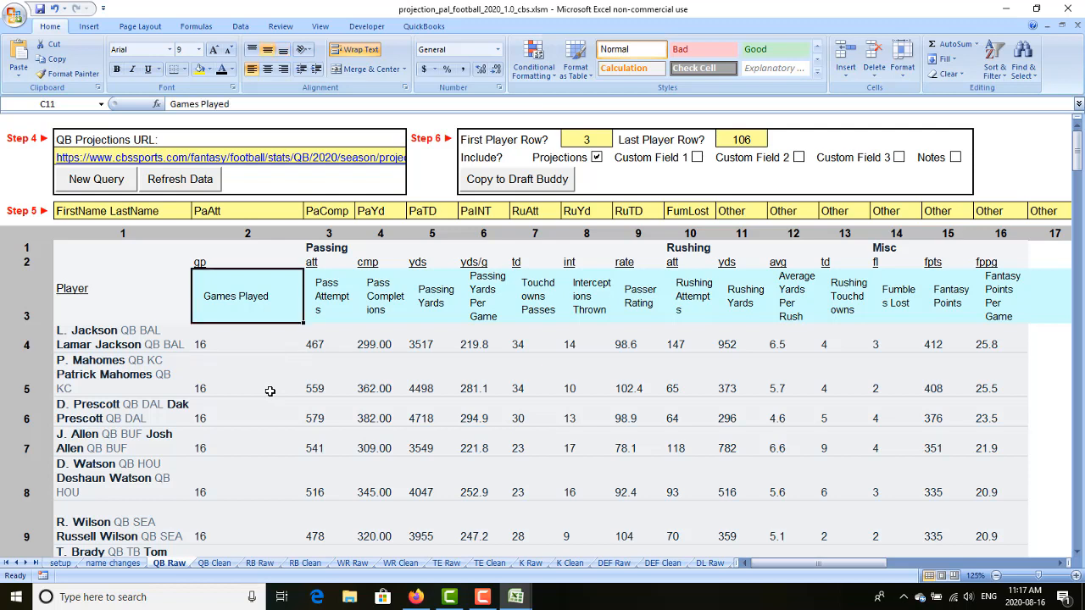
{"action": "key", "text": "Right"}
{"action": "key", "text": "Right"}
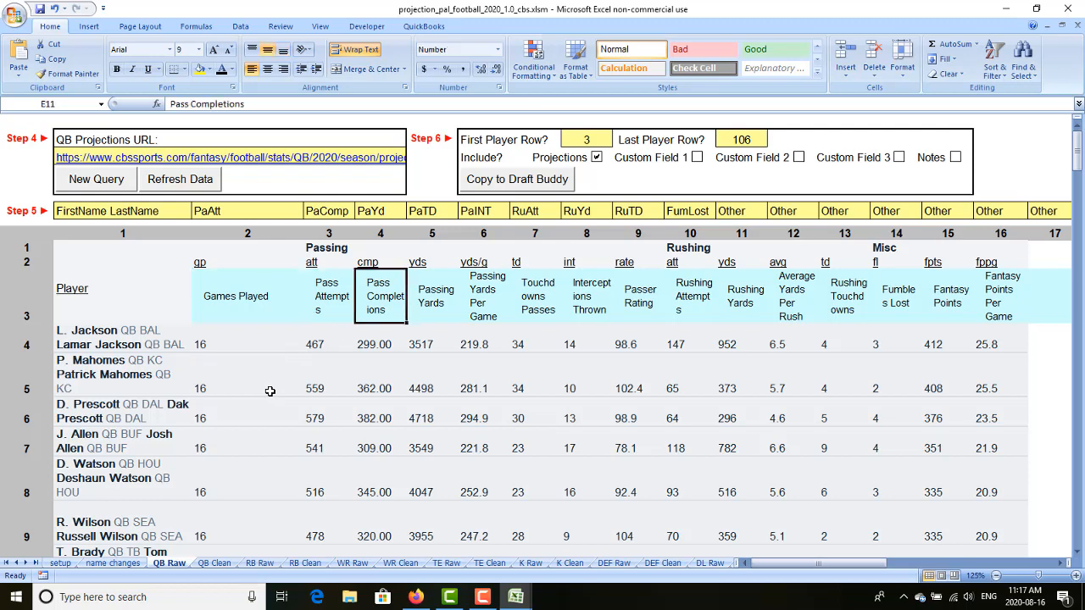
{"action": "key", "text": "Right"}
{"action": "key", "text": "Right"}
{"action": "key", "text": "Right"}
{"action": "key", "text": "Right"}
{"action": "key", "text": "Right"}
{"action": "key", "text": "Right"}
{"action": "key", "text": "Right"}
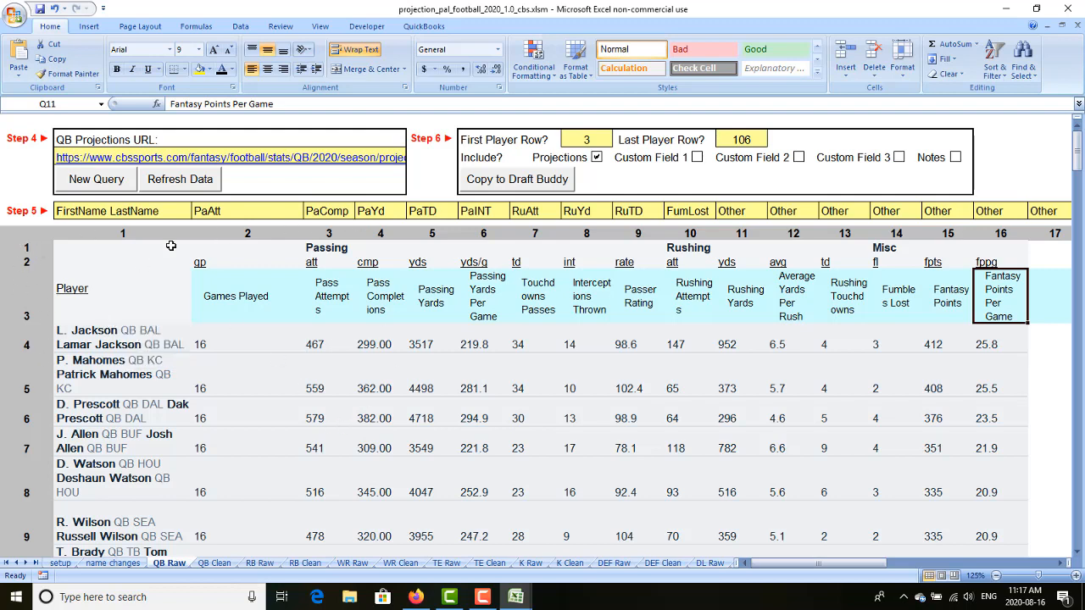
Open the quarterback web query for editing, decline to continue the page's scripts, and examine how its table lists player names
{"action": "right_click", "coordinate": [99, 317]}
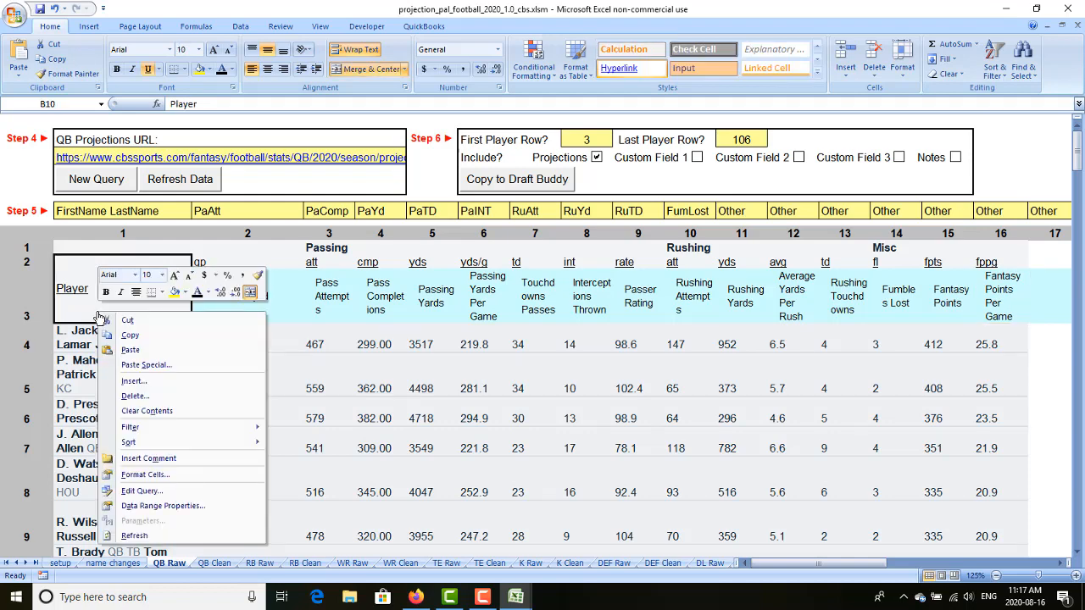
{"action": "left_click", "coordinate": [142, 491]}
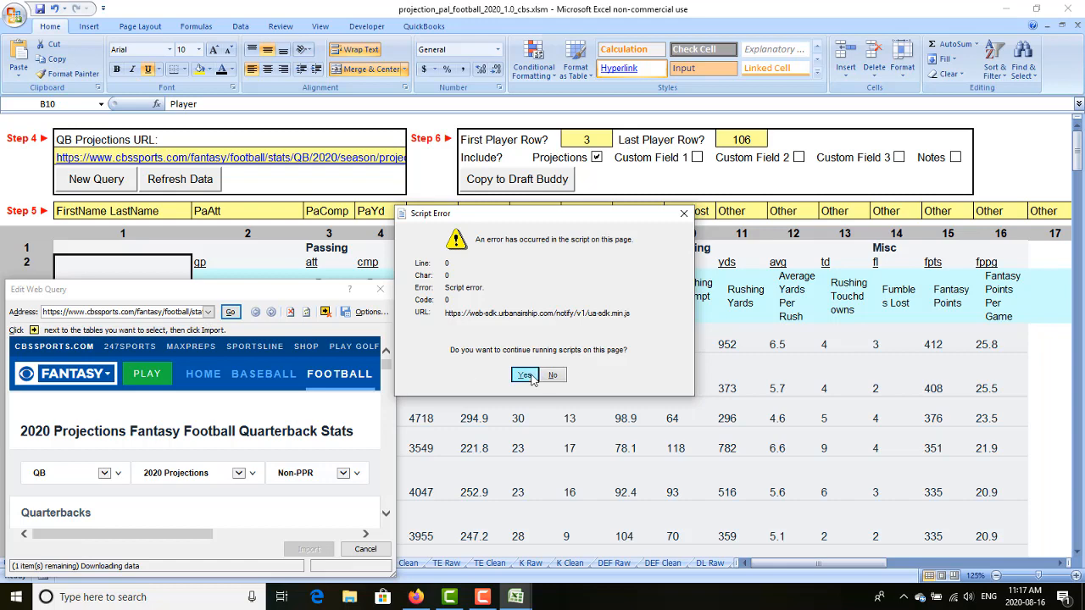
{"action": "left_click", "coordinate": [553, 375]}
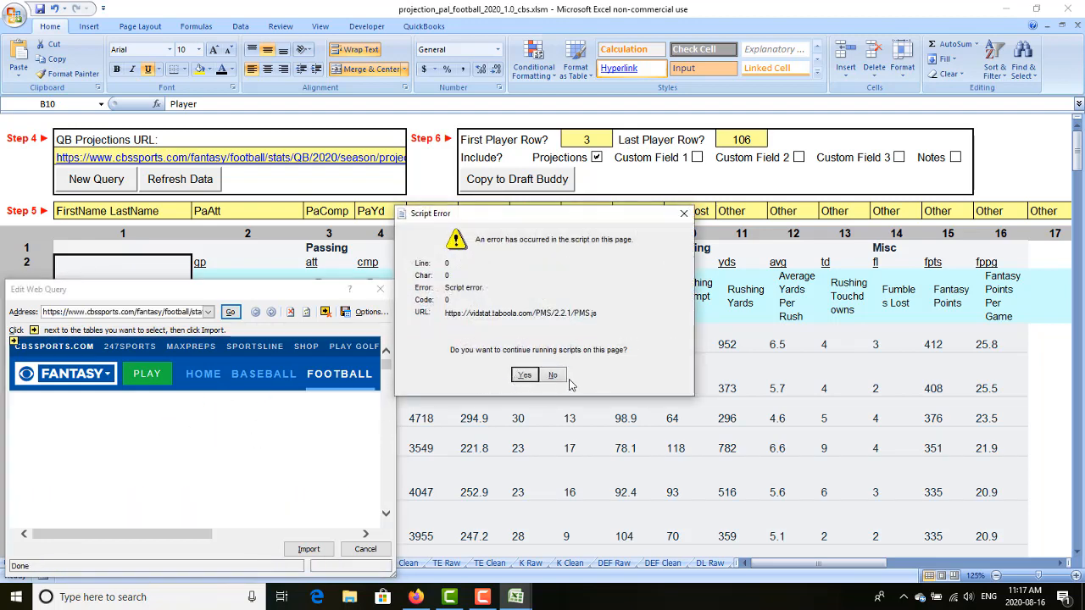
{"action": "left_click", "coordinate": [554, 376]}
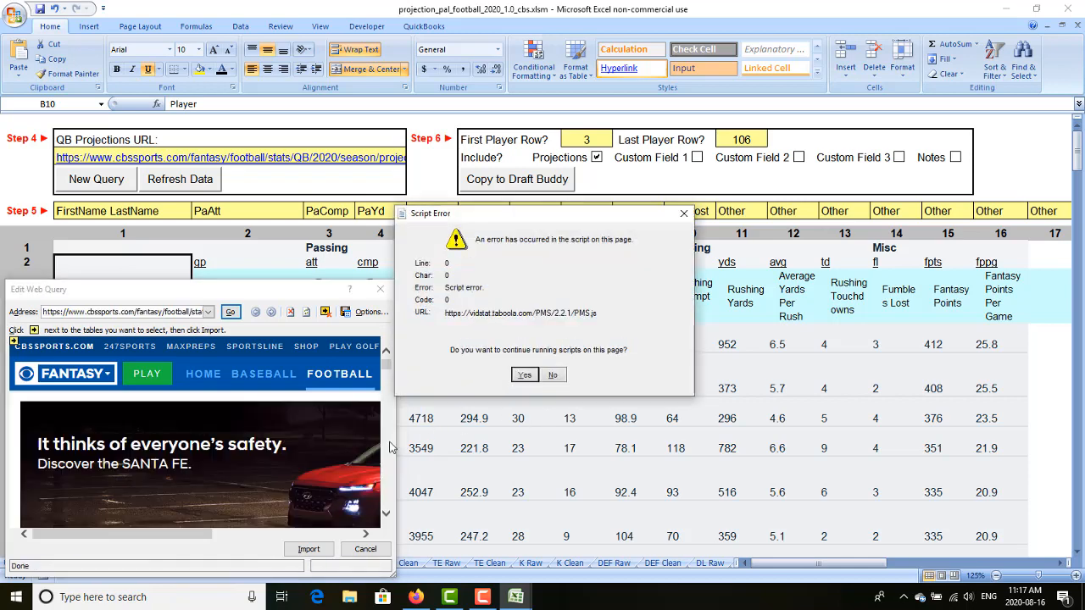
{"action": "left_click", "coordinate": [552, 376]}
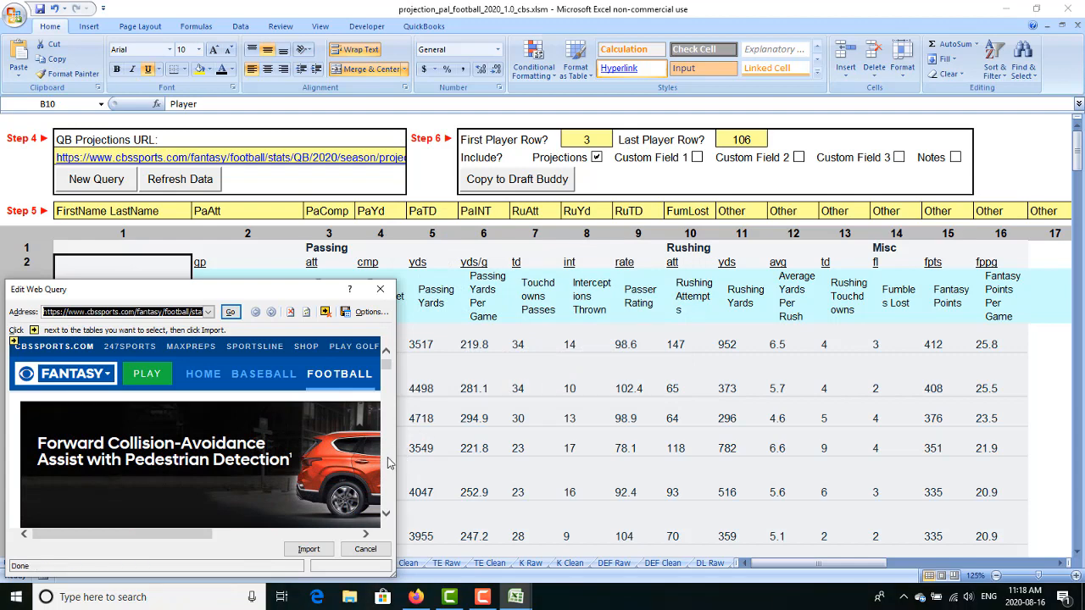
{"action": "scroll", "coordinate": [389, 462], "scroll_direction": "down", "scroll_amount": 5}
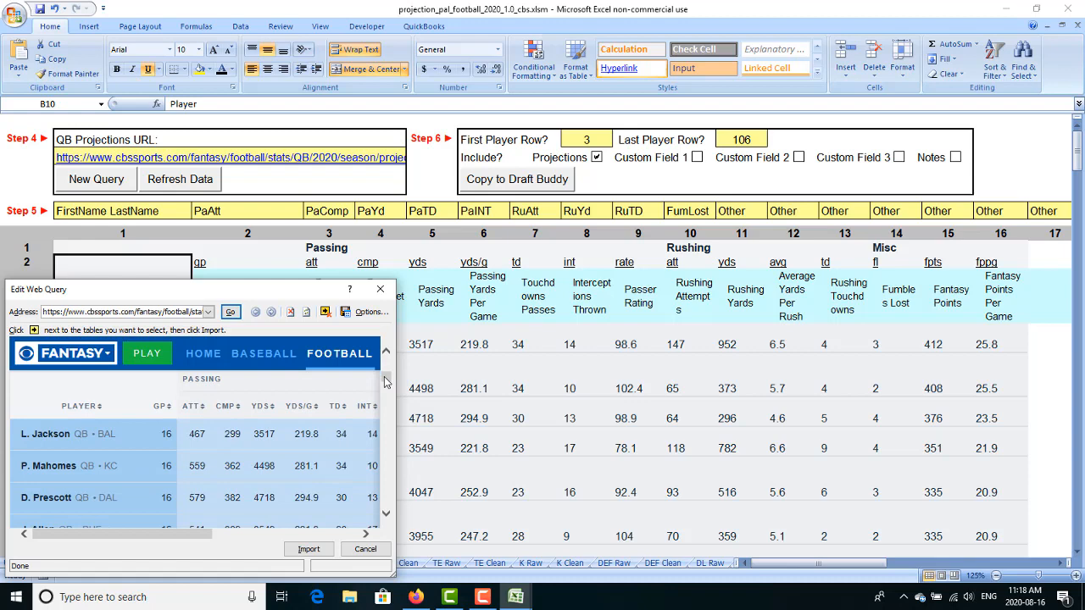
{"action": "left_click_drag", "start_coordinate": [384, 383], "coordinate": [384, 380]}
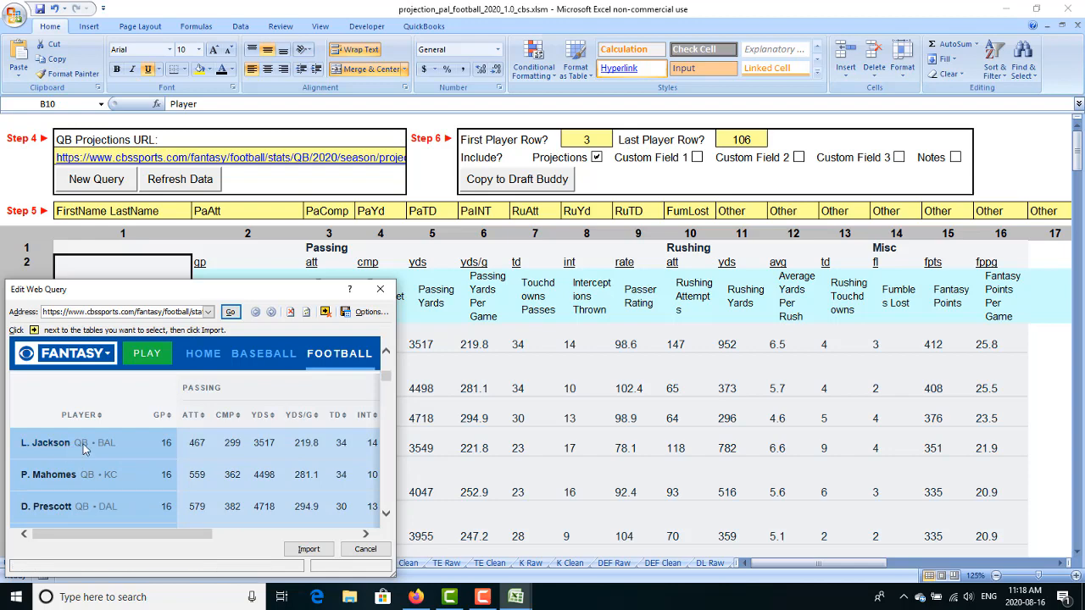
Switch to the CBS Sports page in Firefox and resize its window narrower and wider to examine how the table displays player names
{"action": "left_click", "coordinate": [415, 597]}
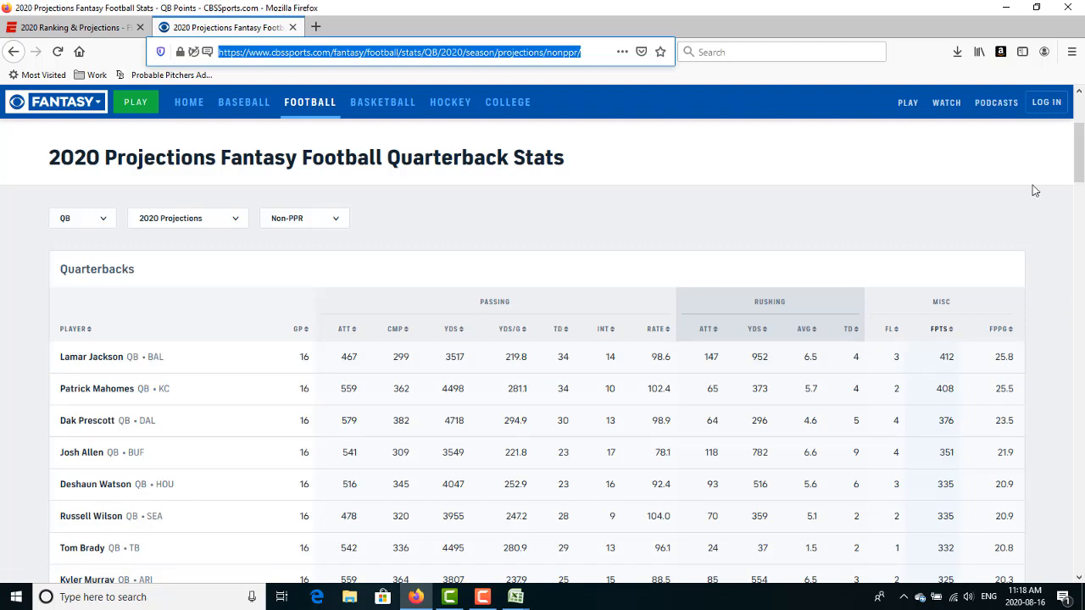
{"action": "left_click", "coordinate": [1037, 8]}
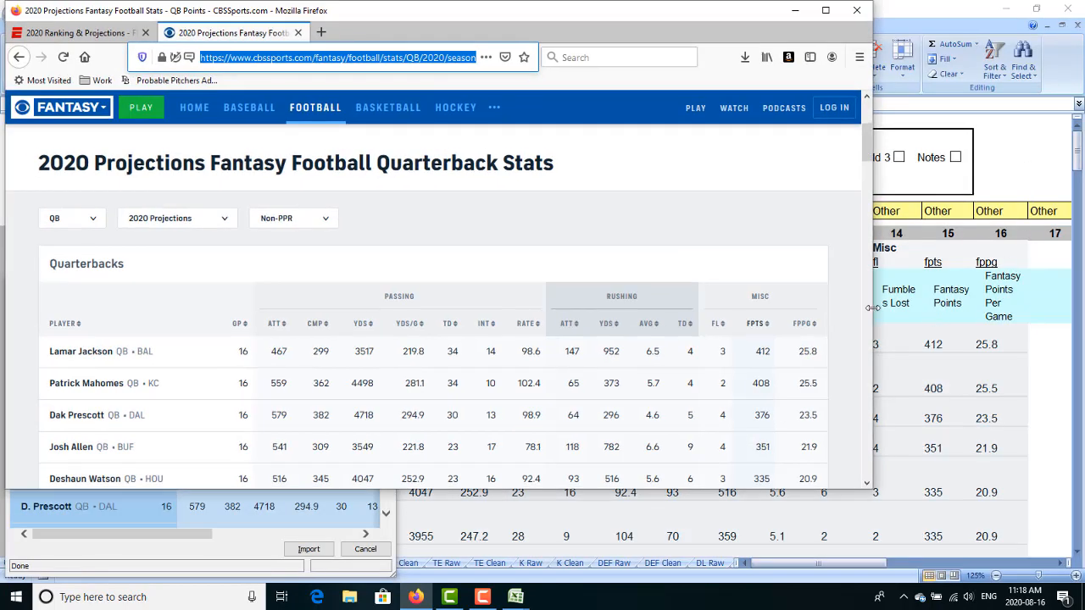
{"action": "left_click_drag", "start_coordinate": [872, 308], "coordinate": [449, 348]}
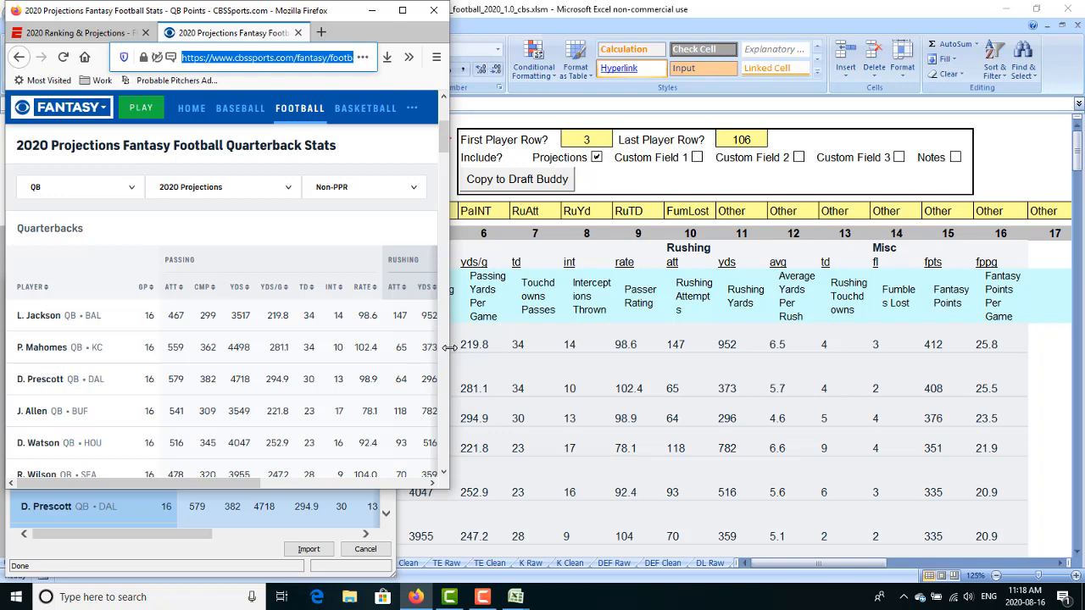
{"action": "left_click_drag", "start_coordinate": [449, 347], "coordinate": [1080, 298]}
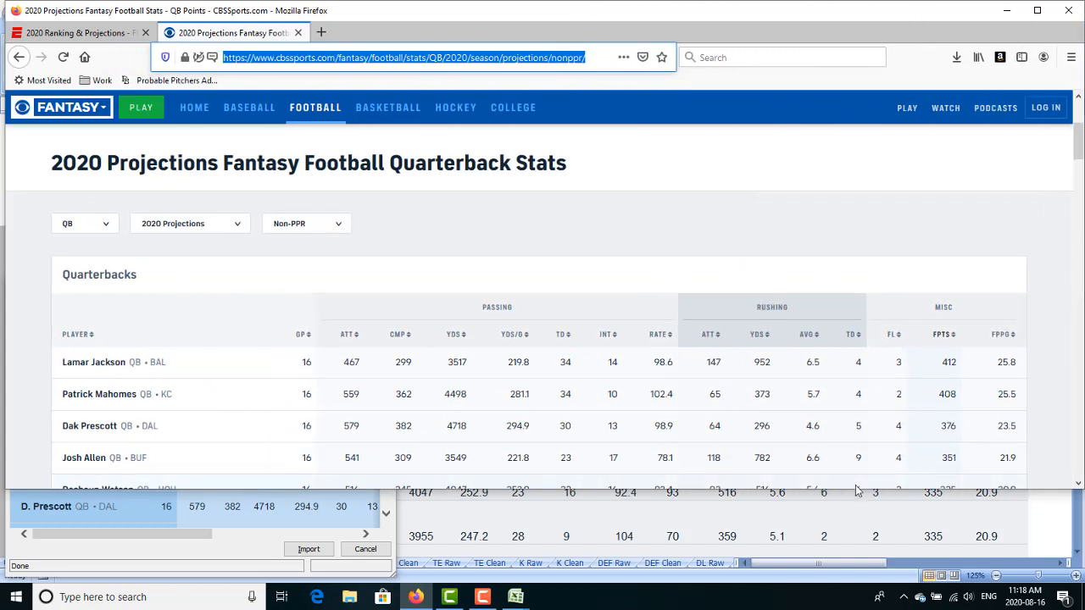
{"action": "left_click_drag", "start_coordinate": [855, 489], "coordinate": [827, 565]}
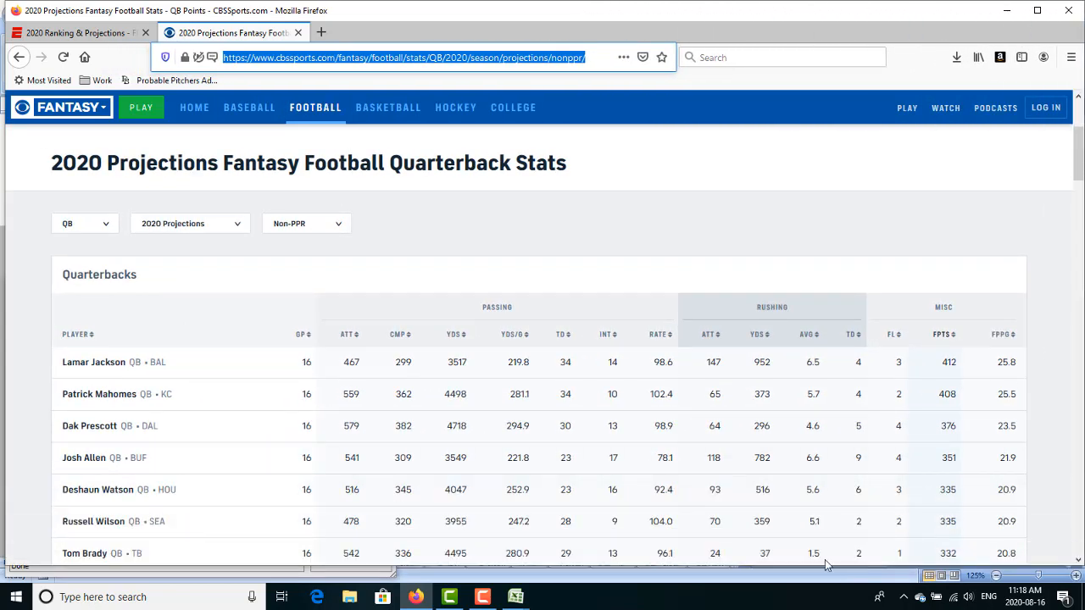
Back in the Projection Pal workbook, widen the Edit Web Query window, examine the listed player names, and cancel the query edit
{"action": "left_click", "coordinate": [517, 598]}
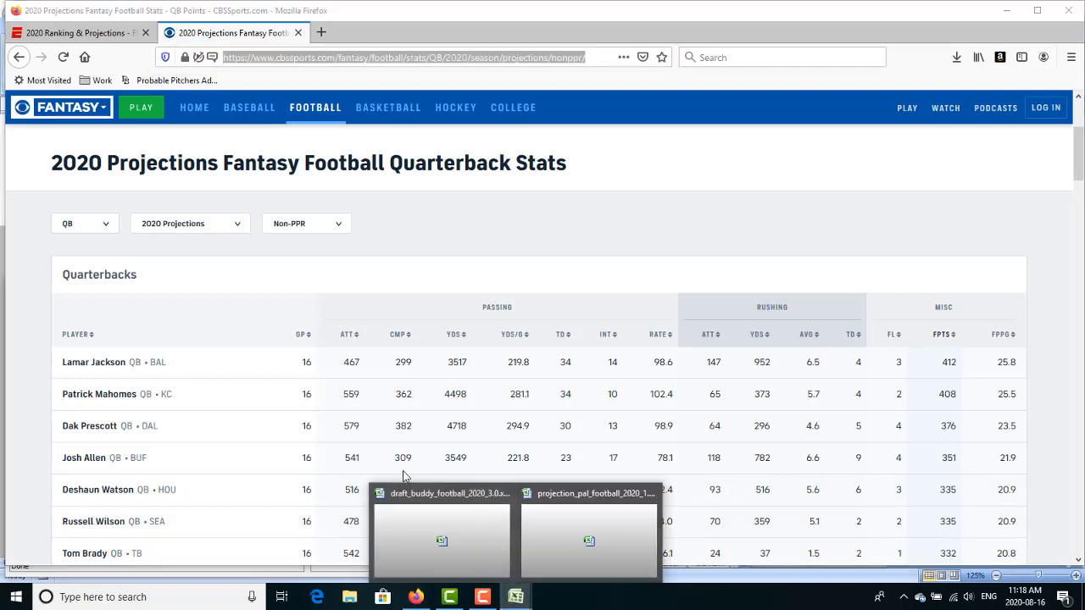
{"action": "left_click", "coordinate": [589, 534]}
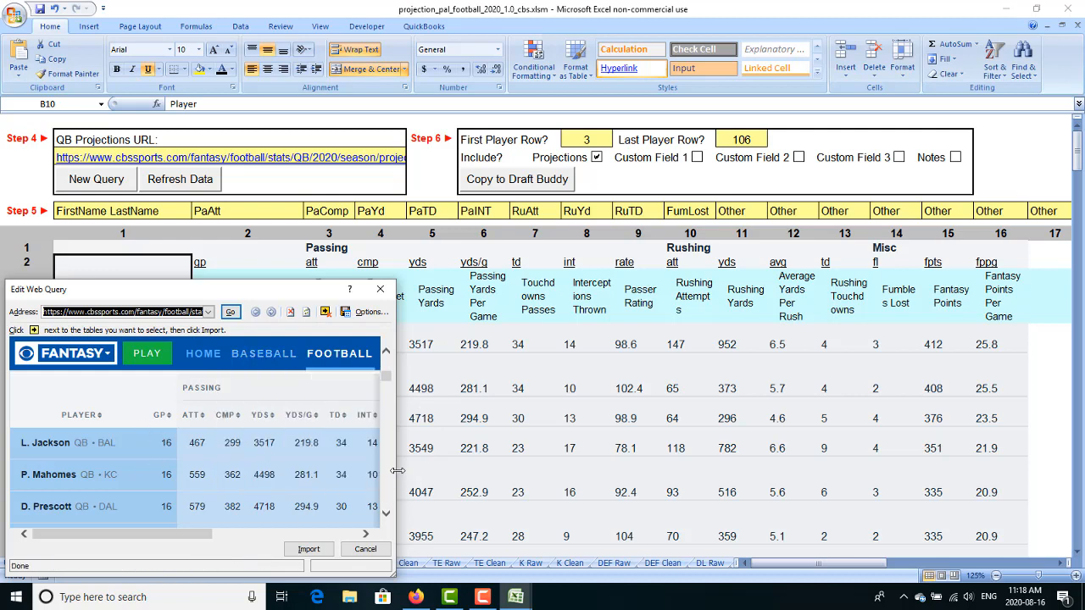
{"action": "left_click_drag", "start_coordinate": [398, 471], "coordinate": [520, 453]}
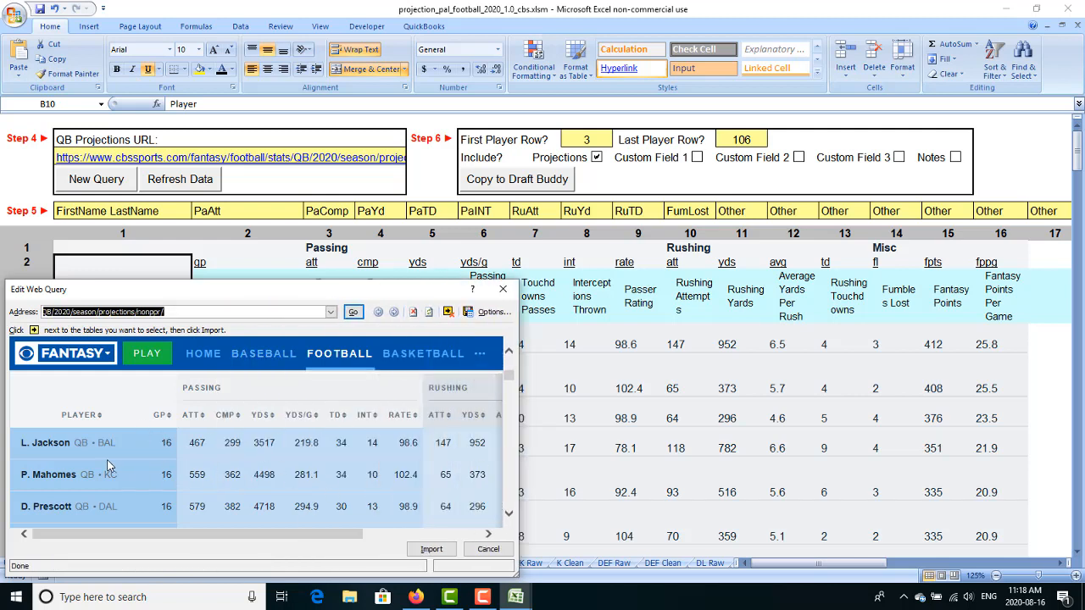
{"action": "scroll", "coordinate": [262, 434], "scroll_direction": "down", "scroll_amount": 3}
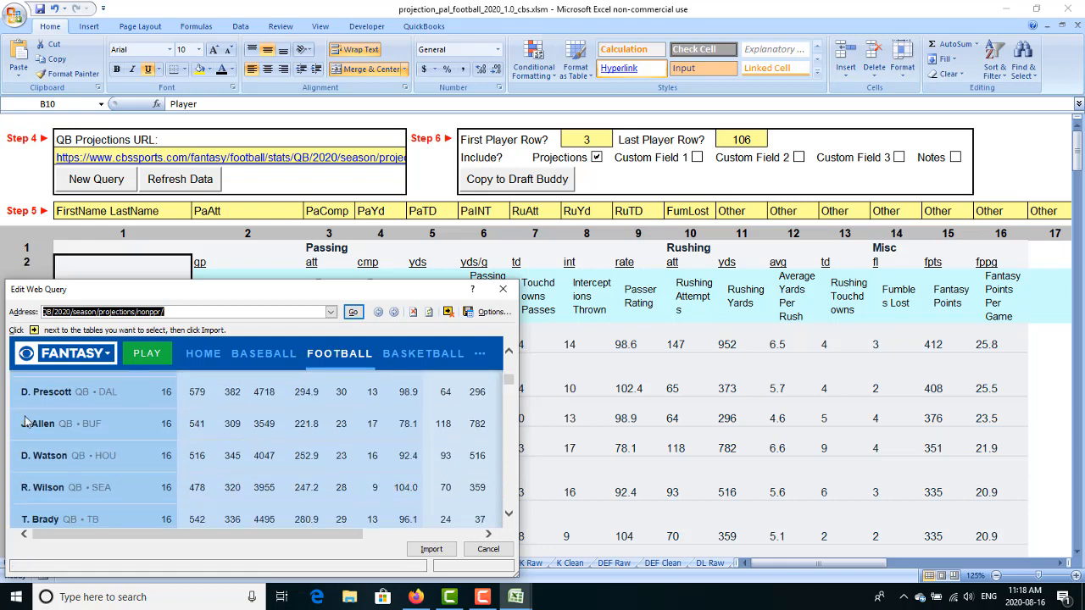
{"action": "scroll", "coordinate": [49, 456], "scroll_direction": "up", "scroll_amount": 2}
{"action": "scroll", "coordinate": [49, 456], "scroll_direction": "up", "scroll_amount": 3}
{"action": "scroll", "coordinate": [87, 441], "scroll_direction": "down", "scroll_amount": 2}
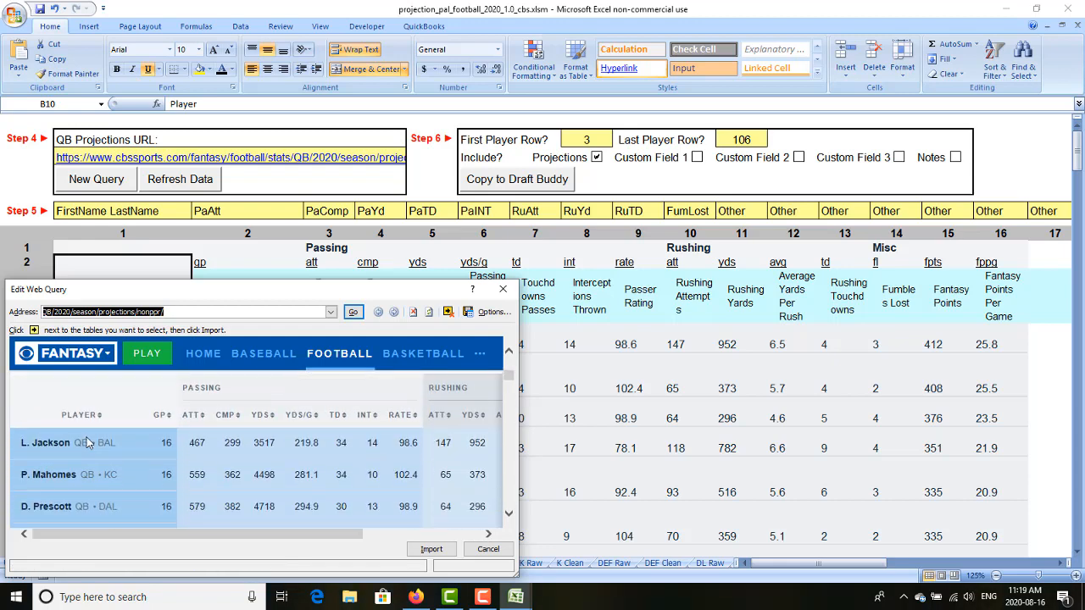
{"action": "left_click", "coordinate": [499, 550]}
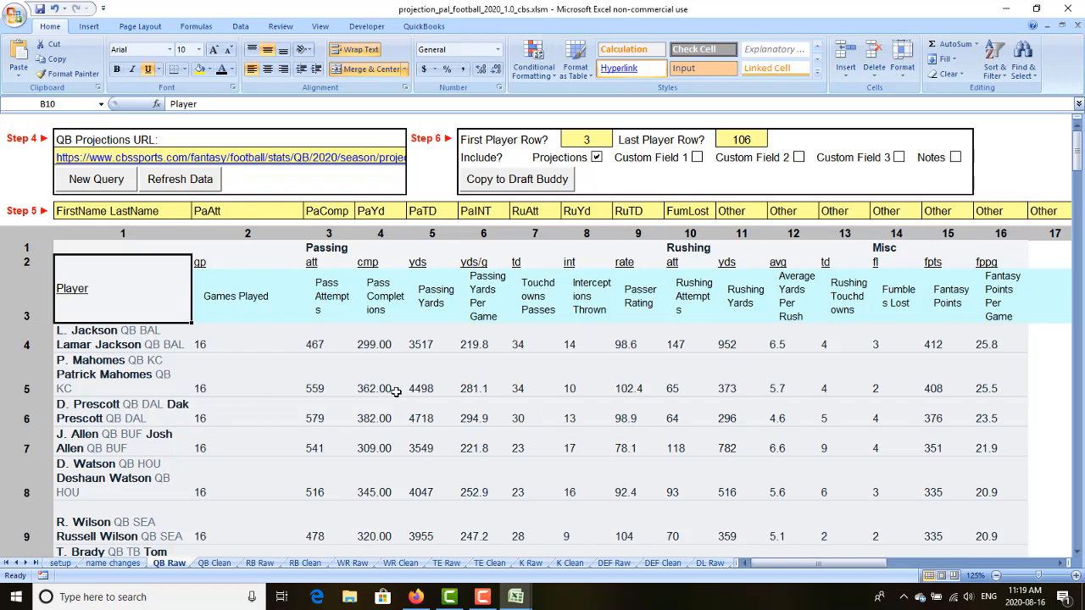
Copy the Player heading row and first four quarterbacks from the CBS Sports page and paste them below the imported data at row 77
{"action": "scroll", "coordinate": [395, 391], "scroll_direction": "down", "scroll_amount": 15}
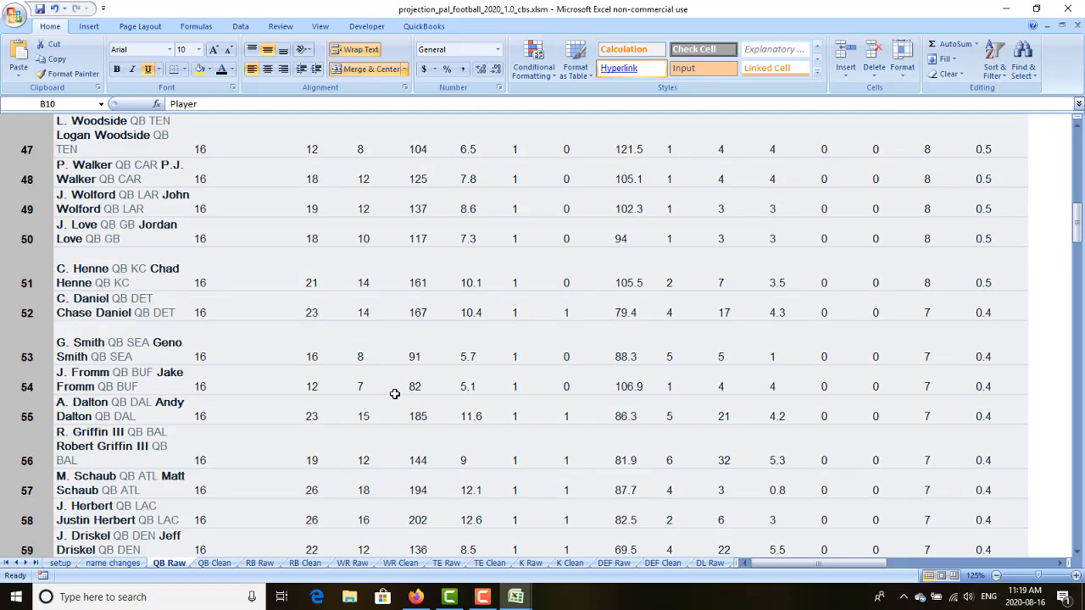
{"action": "scroll", "coordinate": [395, 393], "scroll_direction": "down", "scroll_amount": 9}
{"action": "scroll", "coordinate": [396, 392], "scroll_direction": "up", "scroll_amount": 4}
{"action": "scroll", "coordinate": [432, 518], "scroll_direction": "down", "scroll_amount": 2}
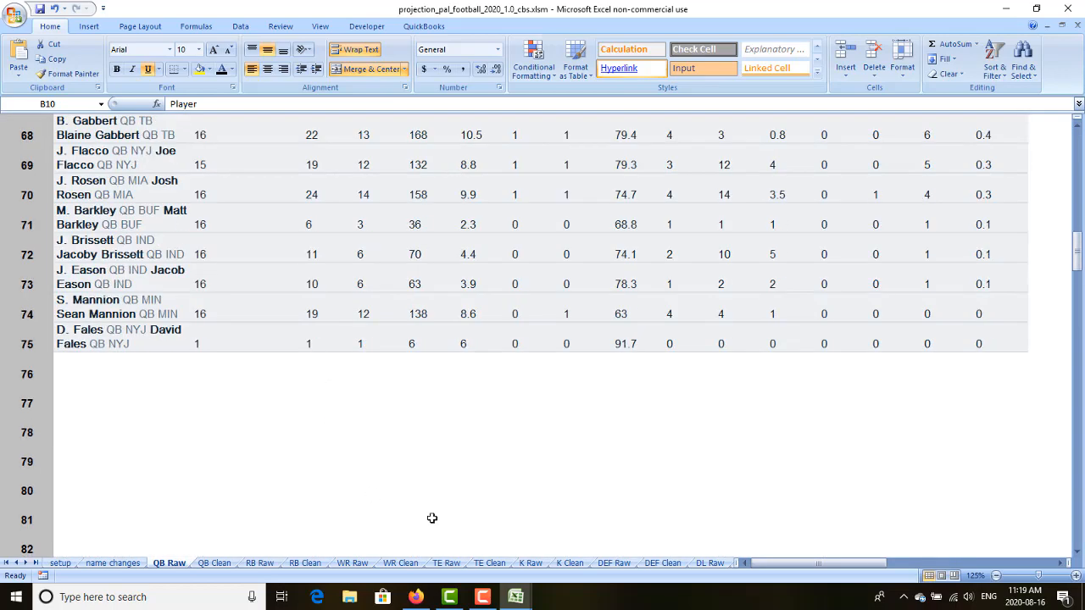
{"action": "mouse_move", "coordinate": [529, 600]}
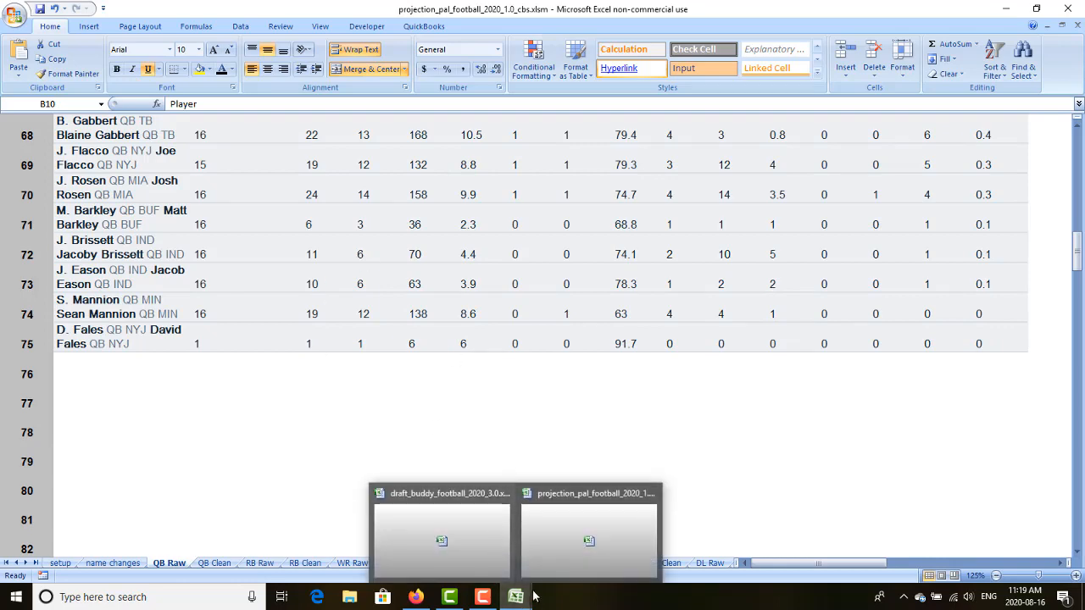
{"action": "left_click", "coordinate": [588, 543]}
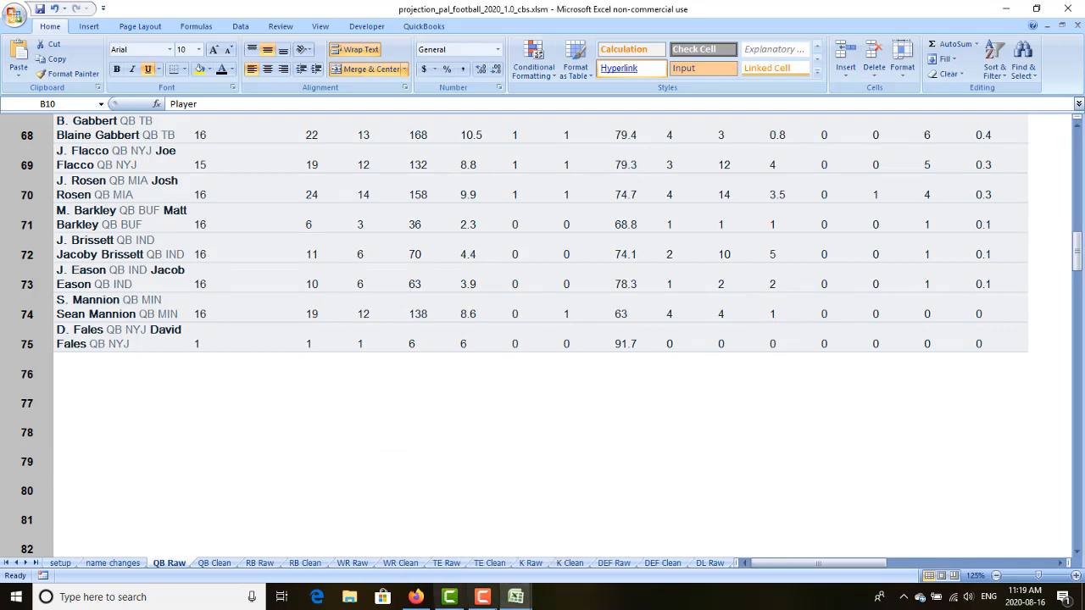
{"action": "left_click", "coordinate": [415, 597]}
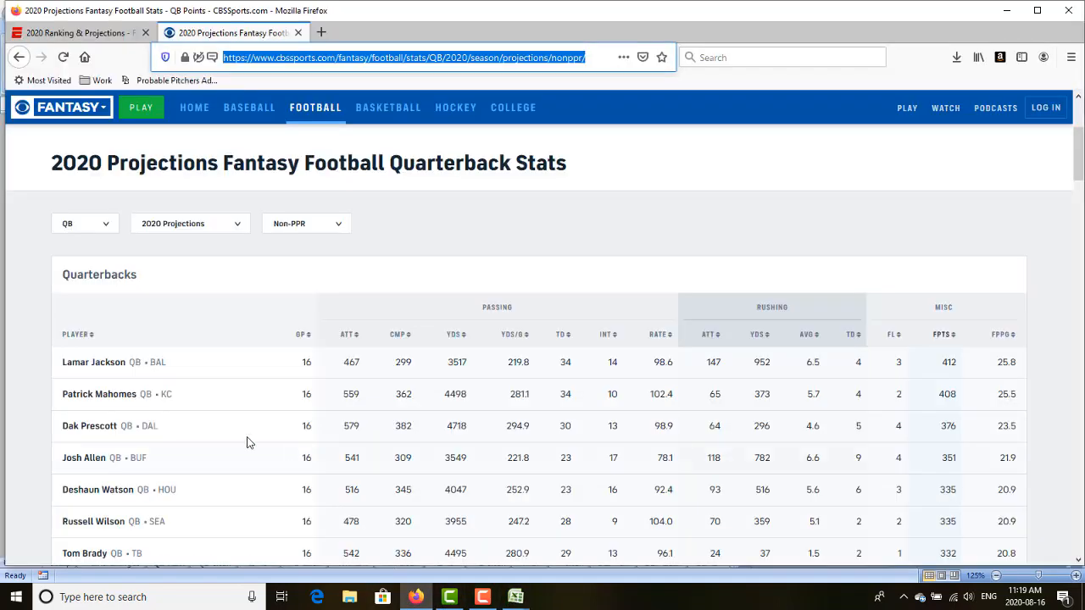
{"action": "left_click_drag", "start_coordinate": [57, 336], "coordinate": [1026, 465]}
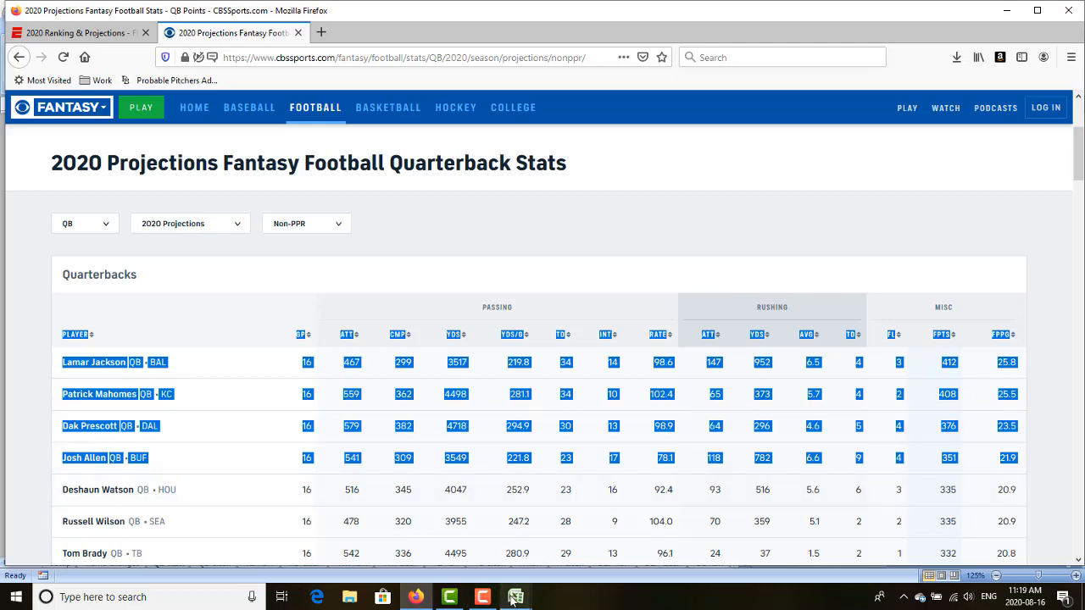
{"action": "mouse_move", "coordinate": [513, 600]}
{"action": "left_click", "coordinate": [490, 556]}
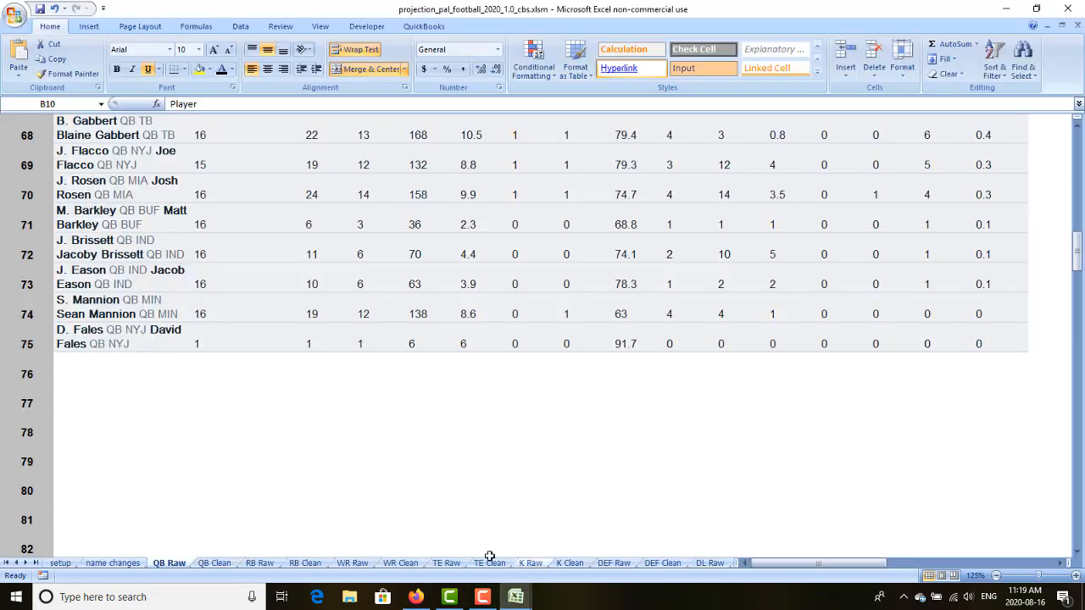
{"action": "left_click", "coordinate": [100, 407]}
{"action": "key", "text": "ctrl+v"}
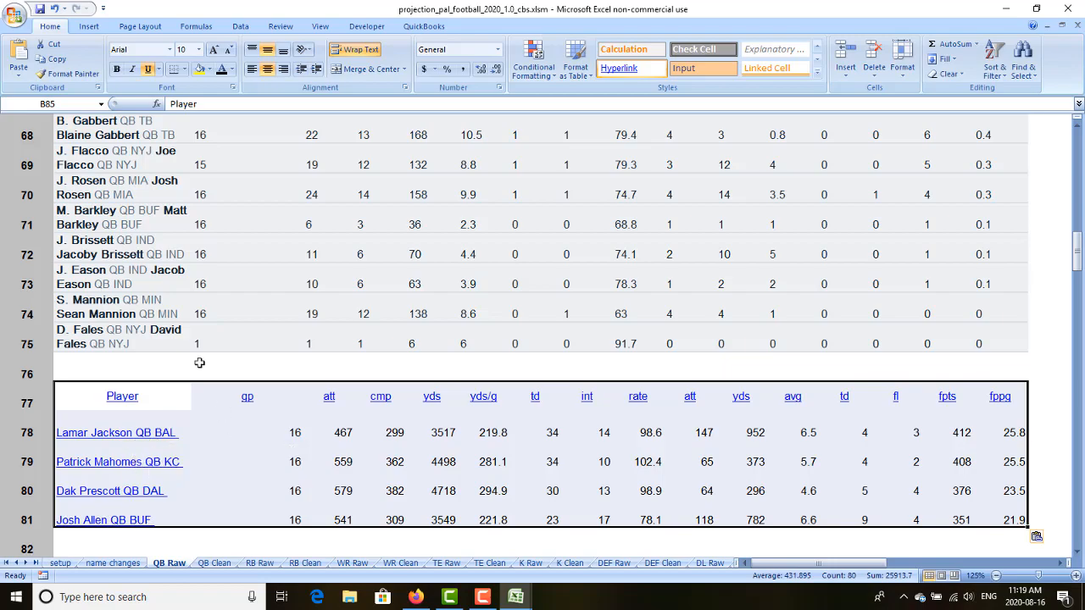
Undo the paste of the sample quarterback rows beneath the imported data
{"action": "scroll", "coordinate": [200, 363], "scroll_direction": "up", "scroll_amount": 20}
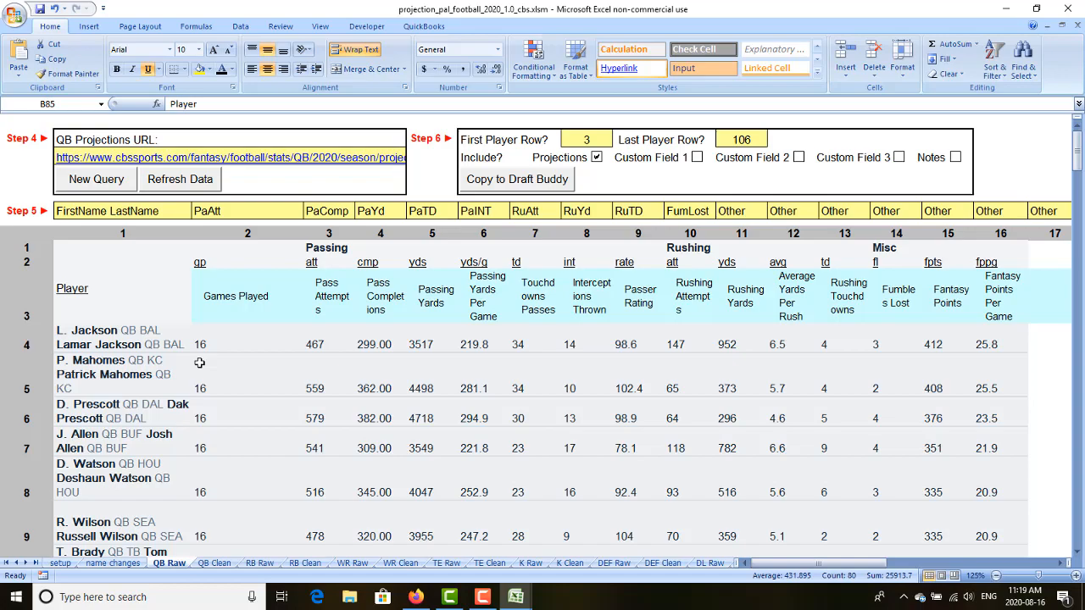
{"action": "scroll", "coordinate": [200, 363], "scroll_direction": "down", "scroll_amount": 12}
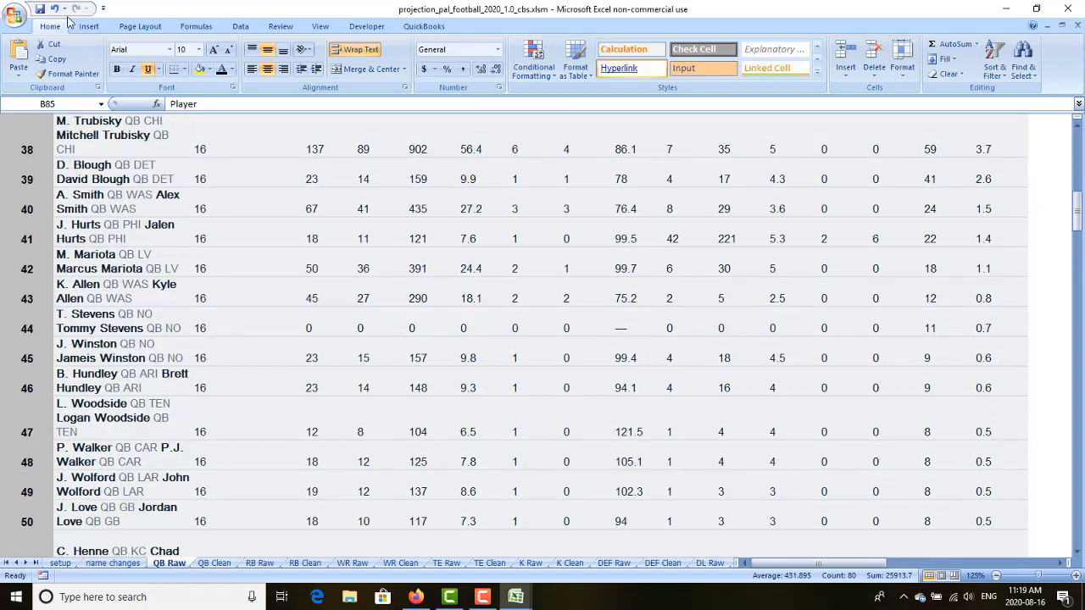
{"action": "scroll", "coordinate": [243, 298], "scroll_direction": "down", "scroll_amount": 10}
{"action": "scroll", "coordinate": [243, 300], "scroll_direction": "up", "scroll_amount": 13}
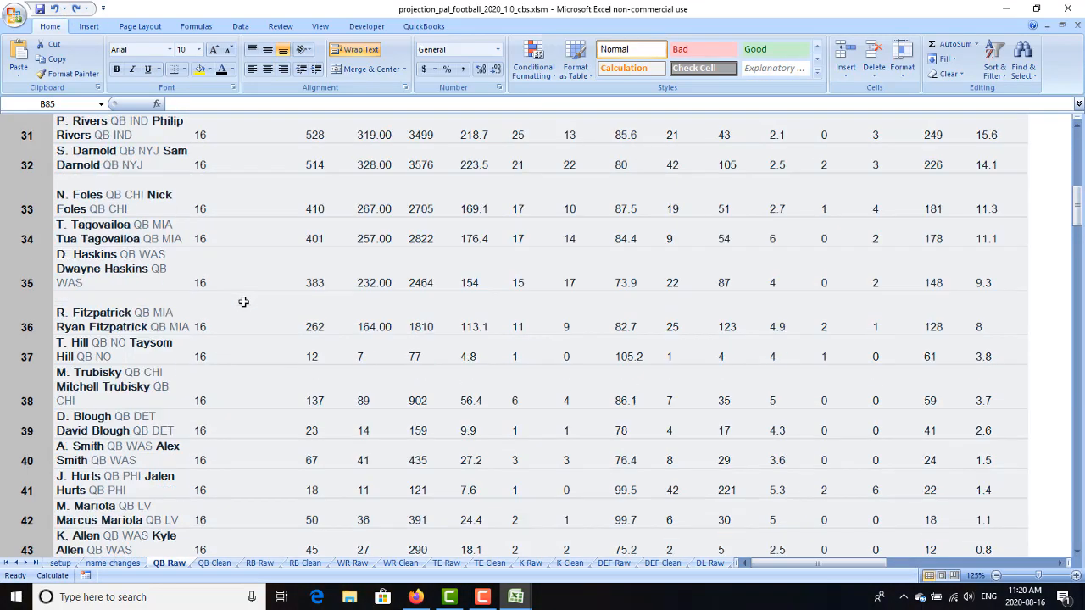
{"action": "scroll", "coordinate": [243, 302], "scroll_direction": "up", "scroll_amount": 10}
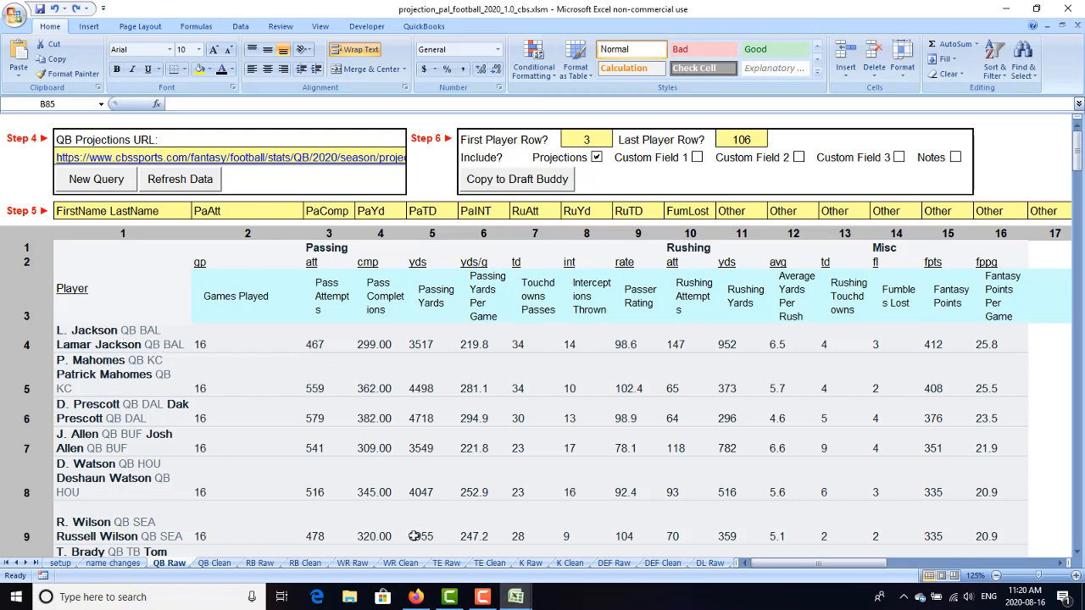
On the CBS Sports page, select the whole quarterback table from the Player heading through the David Fales row for copying
{"action": "mouse_move", "coordinate": [516, 595]}
{"action": "left_click", "coordinate": [567, 539]}
{"action": "left_click", "coordinate": [415, 597]}
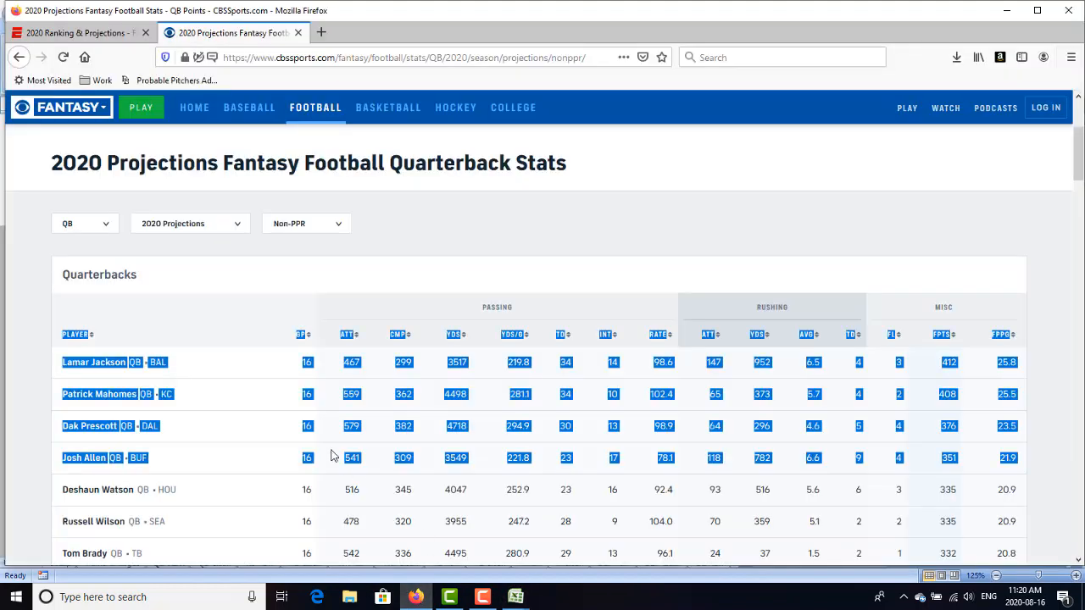
{"action": "left_click", "coordinate": [144, 315]}
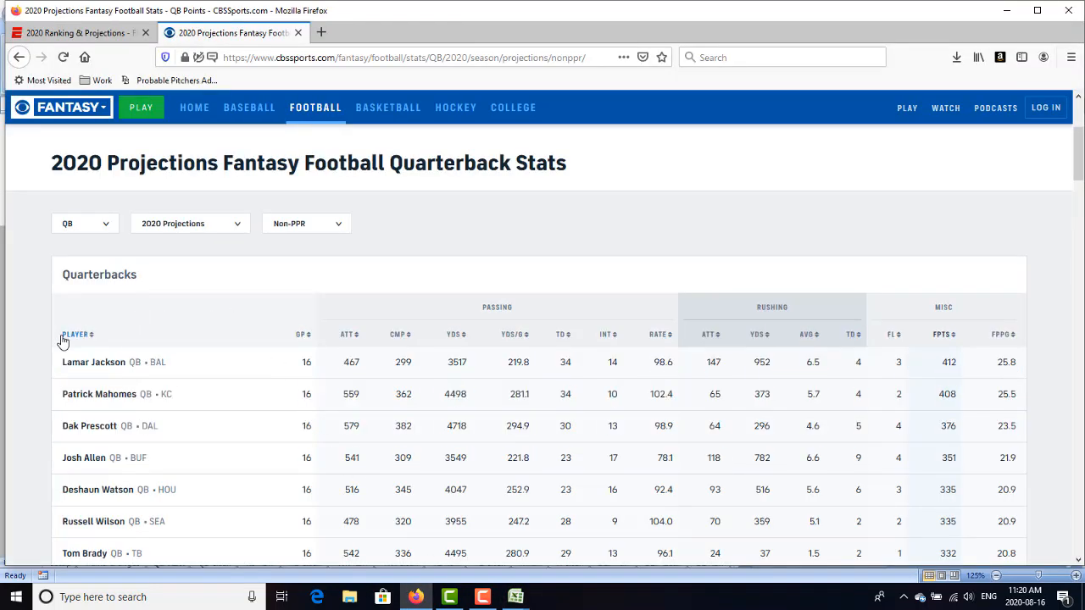
{"action": "left_click_drag", "start_coordinate": [55, 337], "coordinate": [1030, 512]}
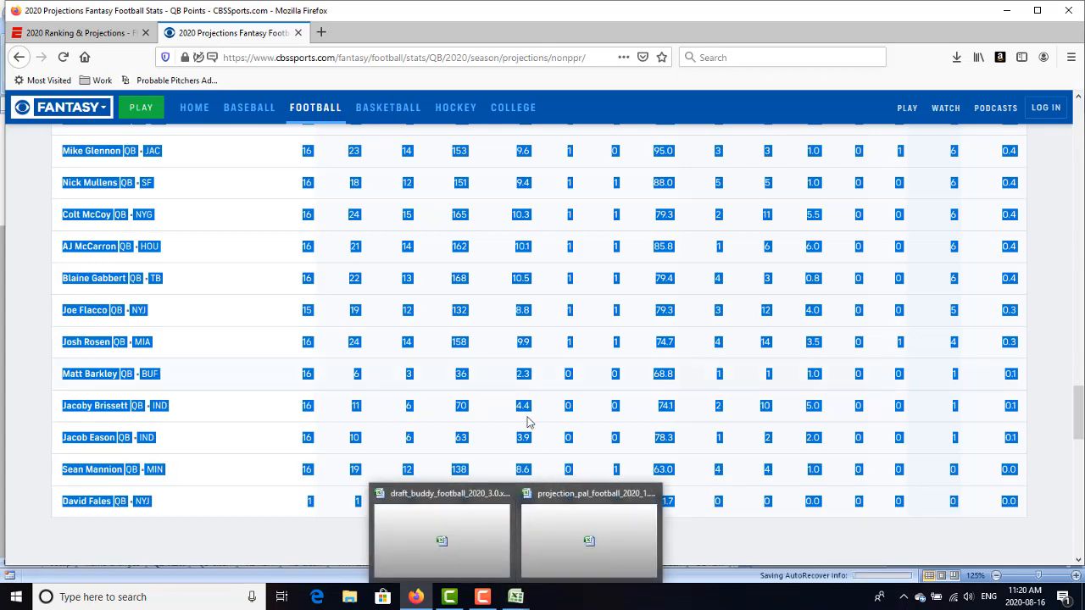
Try to paste the copied quarterback table over the imported data, starting at the Player cell in row 2
{"action": "left_click", "coordinate": [569, 500]}
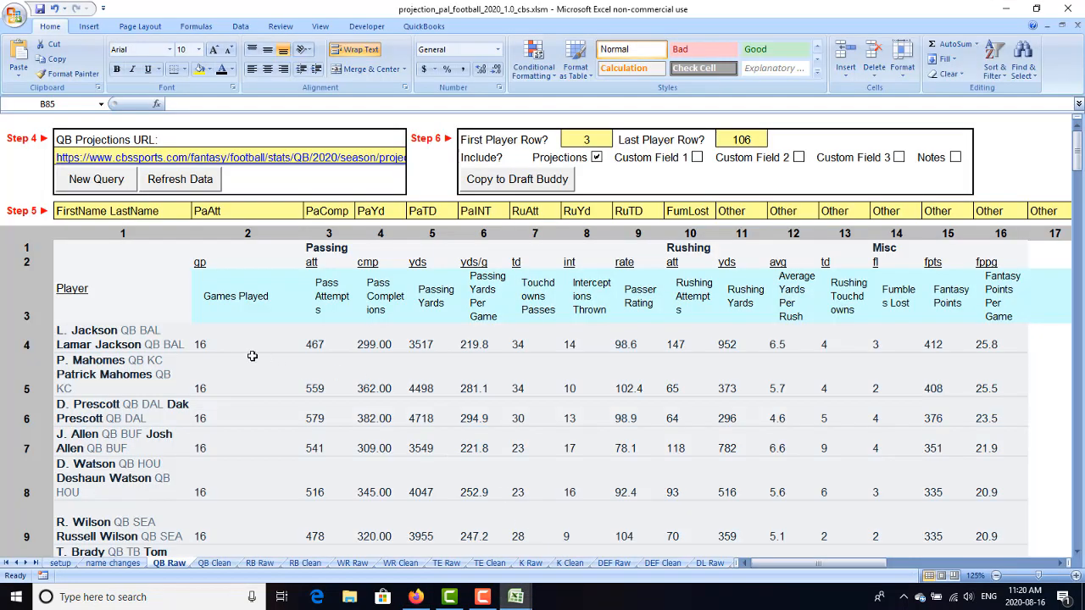
{"action": "left_click", "coordinate": [105, 251]}
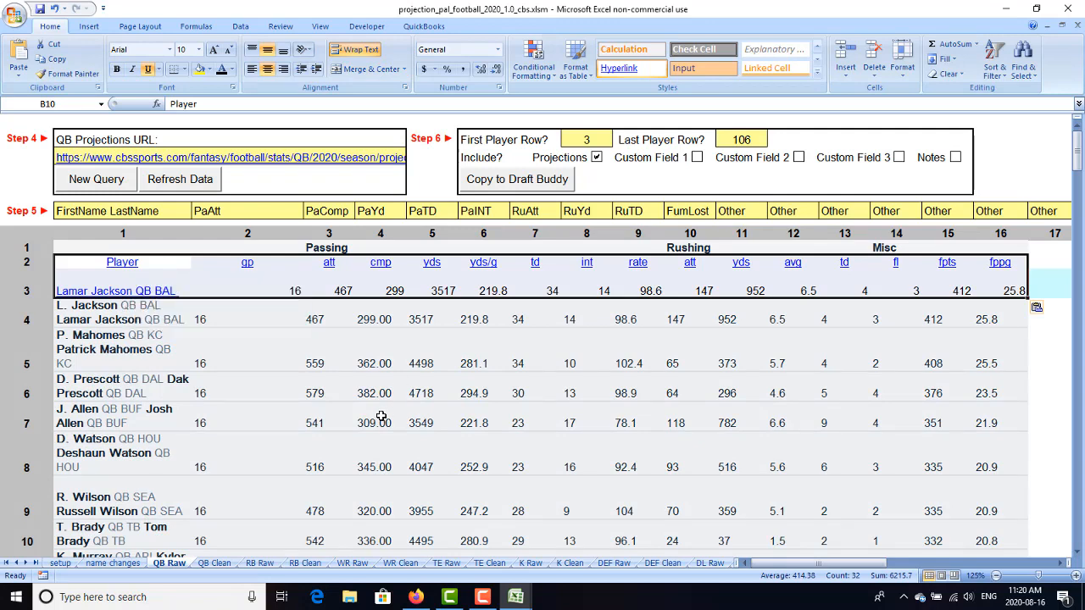
{"action": "scroll", "coordinate": [270, 387], "scroll_direction": "down", "scroll_amount": 1}
{"action": "scroll", "coordinate": [270, 387], "scroll_direction": "up", "scroll_amount": 1}
Copy the selected CBS Sports quarterback table again and paste it over the imported data on QB Raw, from the Player cell down
{"action": "left_click", "coordinate": [416, 597]}
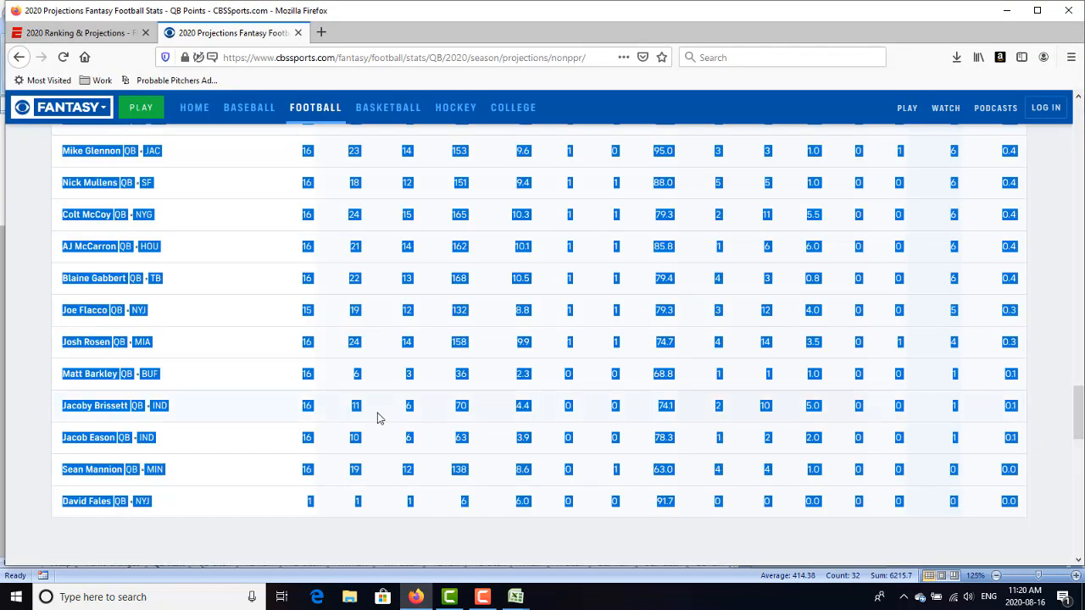
{"action": "left_click", "coordinate": [515, 597]}
{"action": "left_click", "coordinate": [560, 539]}
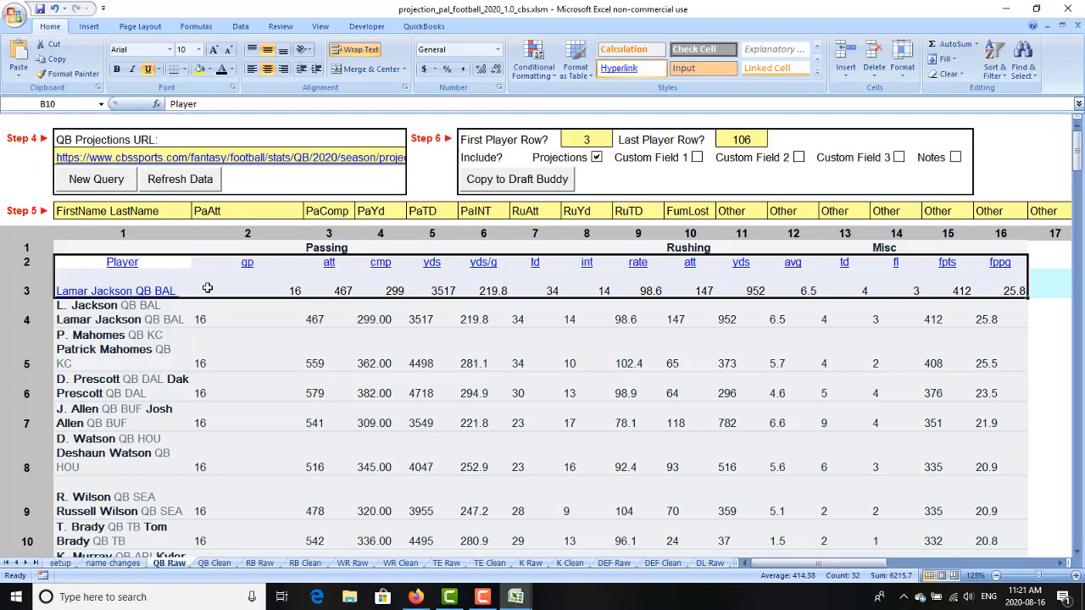
{"action": "key", "text": "shift+Down"}
{"action": "key", "text": "shift+Down"}
{"action": "key", "text": "shift+Down"}
{"action": "key", "text": "shift+Up"}
{"action": "key", "text": "shift+Up"}
{"action": "key", "text": "shift+Up"}
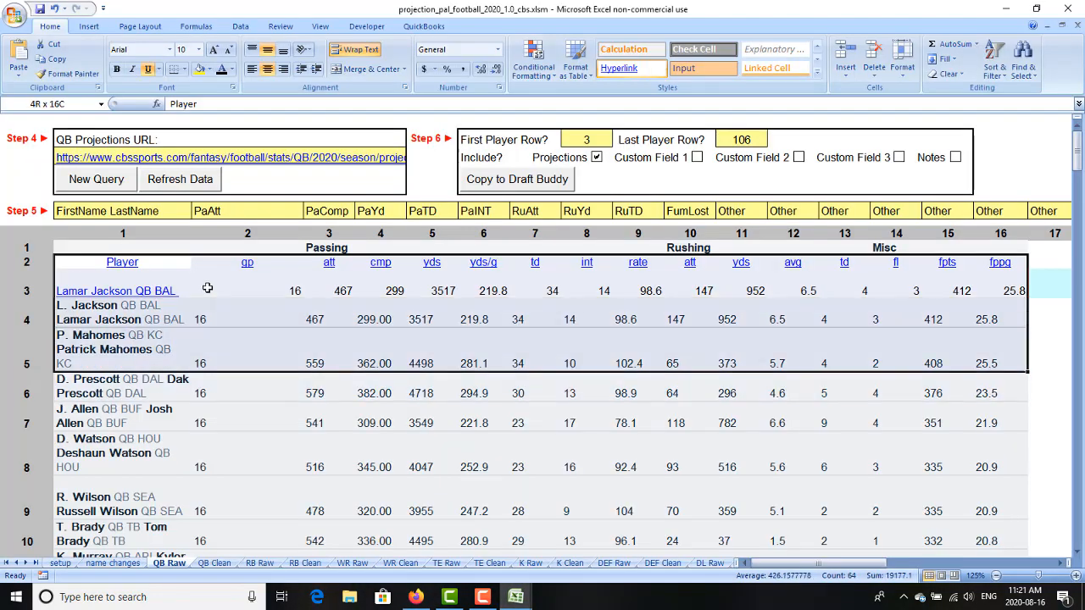
{"action": "key", "text": "shift+Down"}
{"action": "key", "text": "Up"}
{"action": "key", "text": "Down"}
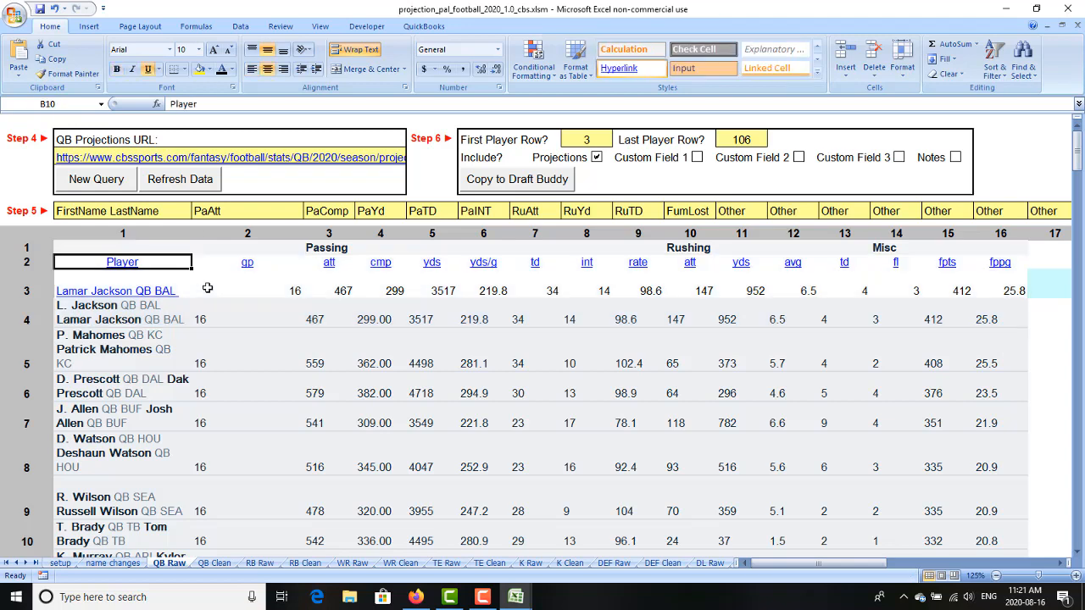
{"action": "key", "text": "ctrl+shift+End"}
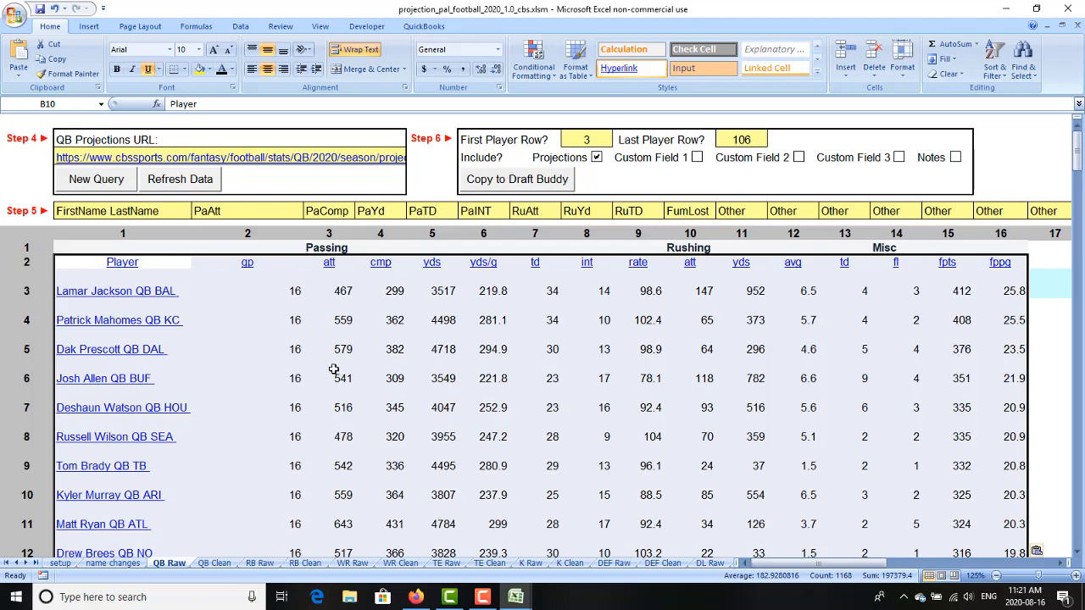
Check the end of the pasted quarterback table for leftover rows from the earlier import
{"action": "scroll", "coordinate": [383, 363], "scroll_direction": "down", "scroll_amount": 10}
{"action": "scroll", "coordinate": [385, 359], "scroll_direction": "down", "scroll_amount": 14}
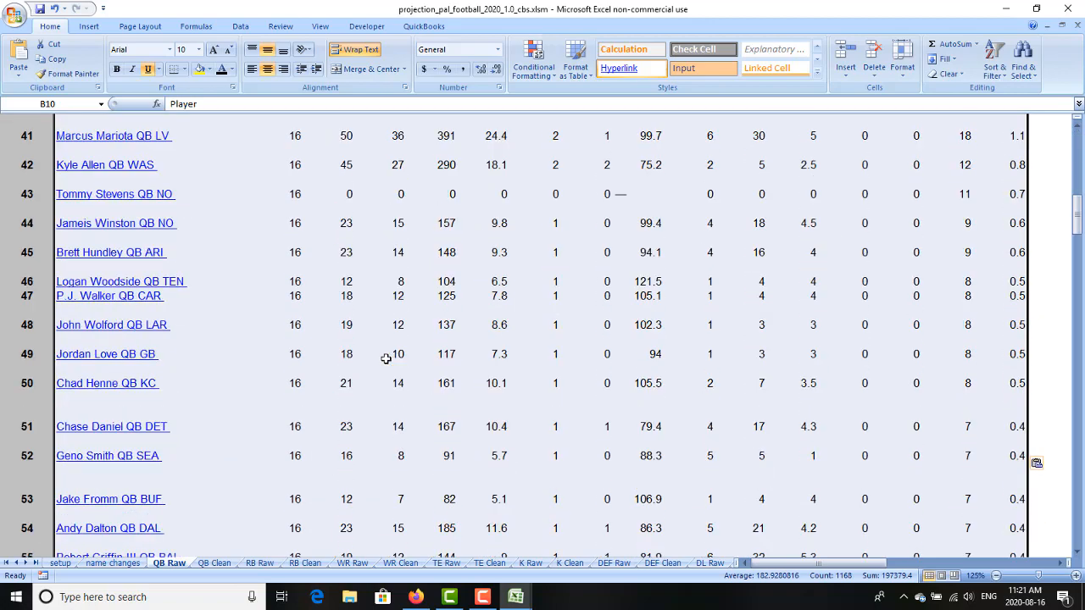
{"action": "scroll", "coordinate": [385, 359], "scroll_direction": "up", "scroll_amount": 1}
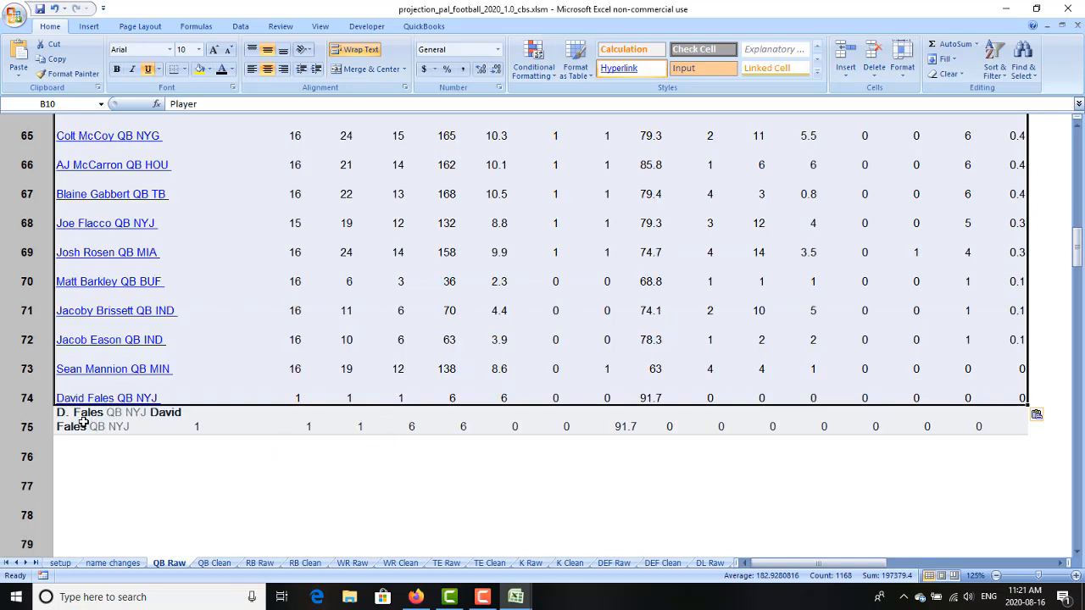
Clear the contents of the leftover D. Fales row 75 below the pasted quarterback table on QB Raw
{"action": "left_click", "coordinate": [136, 424]}
{"action": "left_click_drag", "start_coordinate": [135, 424], "coordinate": [1005, 417]}
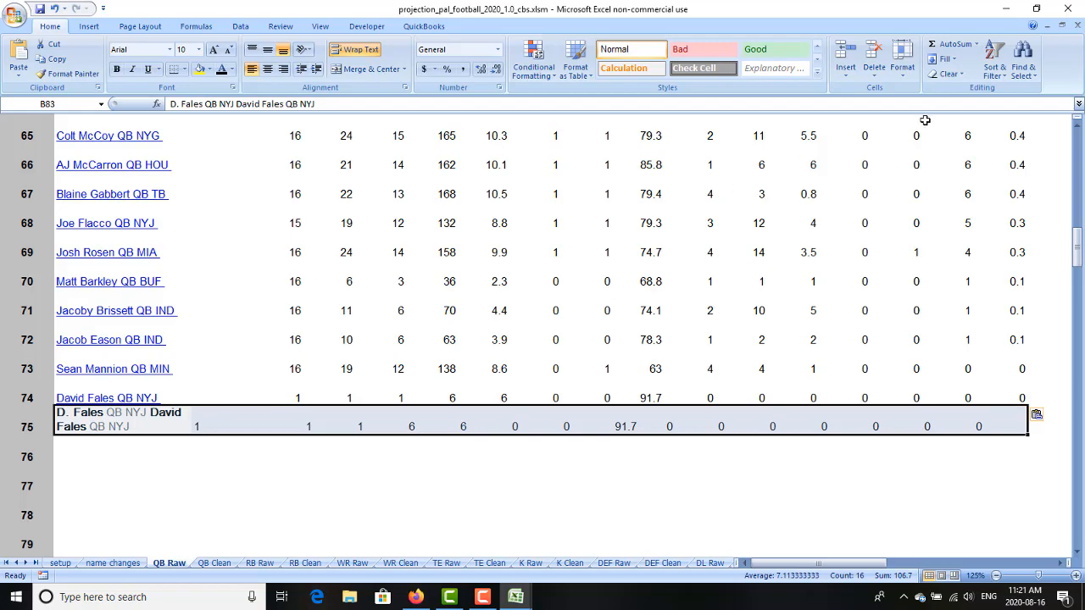
{"action": "left_click", "coordinate": [948, 74]}
{"action": "left_click", "coordinate": [974, 120]}
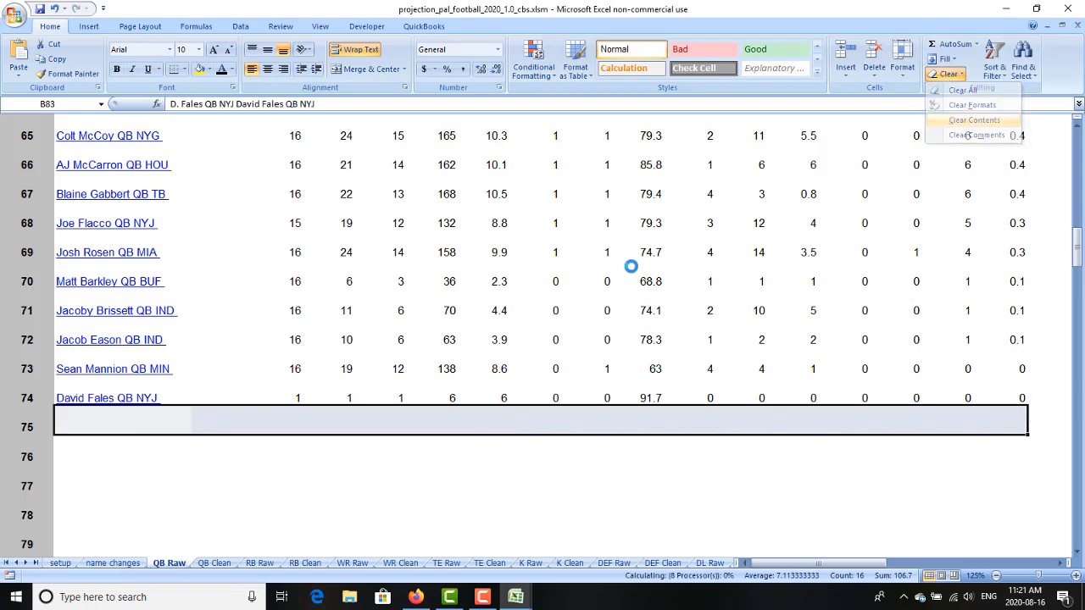
{"action": "left_click", "coordinate": [262, 453]}
{"action": "scroll", "coordinate": [262, 456], "scroll_direction": "up", "scroll_amount": 15}
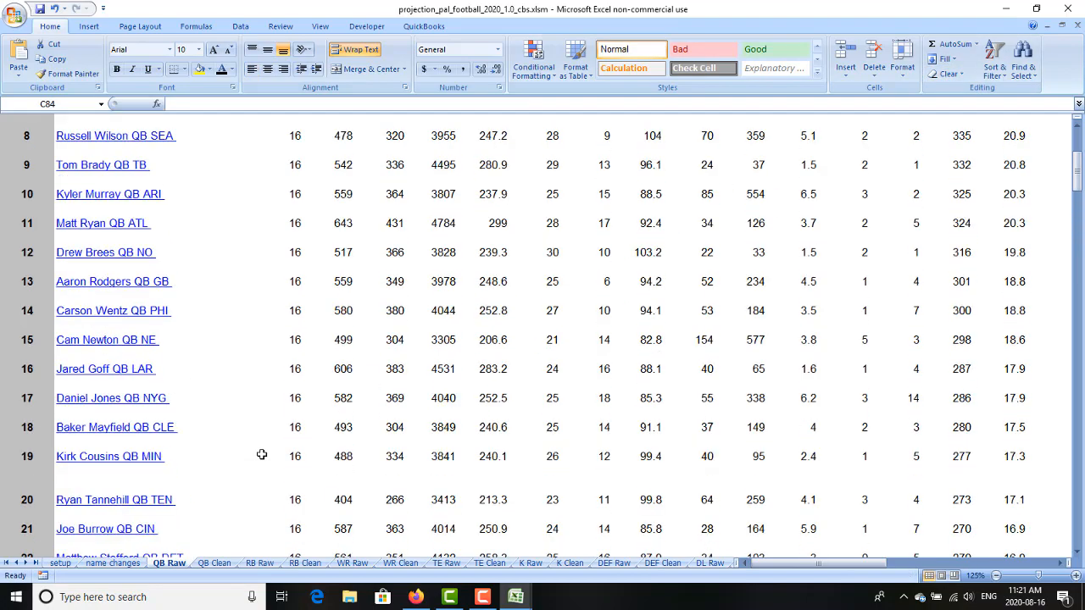
{"action": "scroll", "coordinate": [254, 458], "scroll_direction": "up", "scroll_amount": 5}
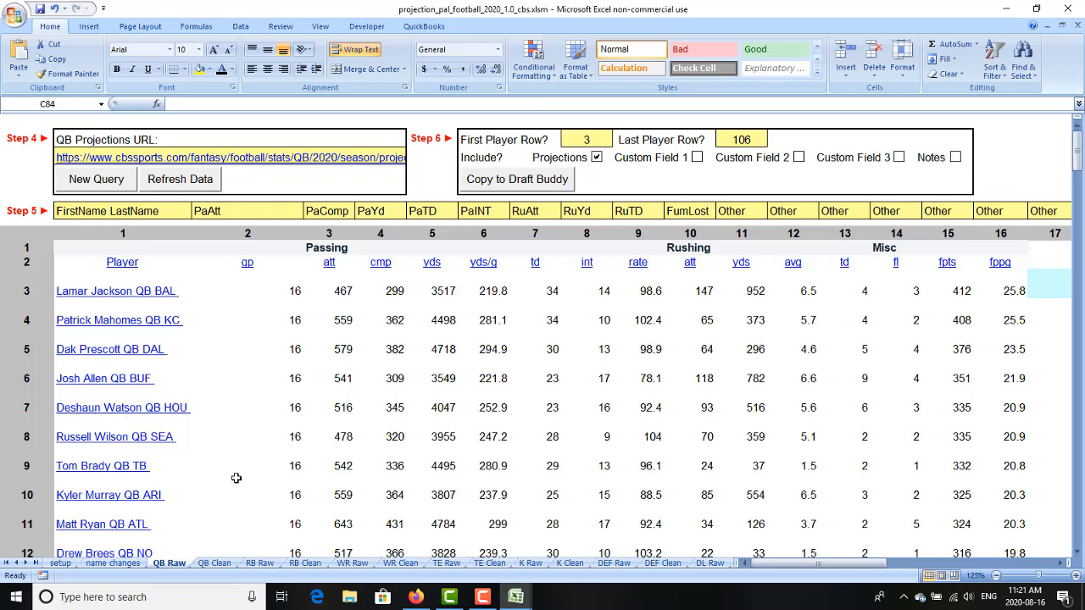
Compare the QB Clean lookup columns with the QB projection columns in the Draft Buddy workbook, then inspect Lamar Jackson's PaComp lookup formula
{"action": "left_click", "coordinate": [214, 564]}
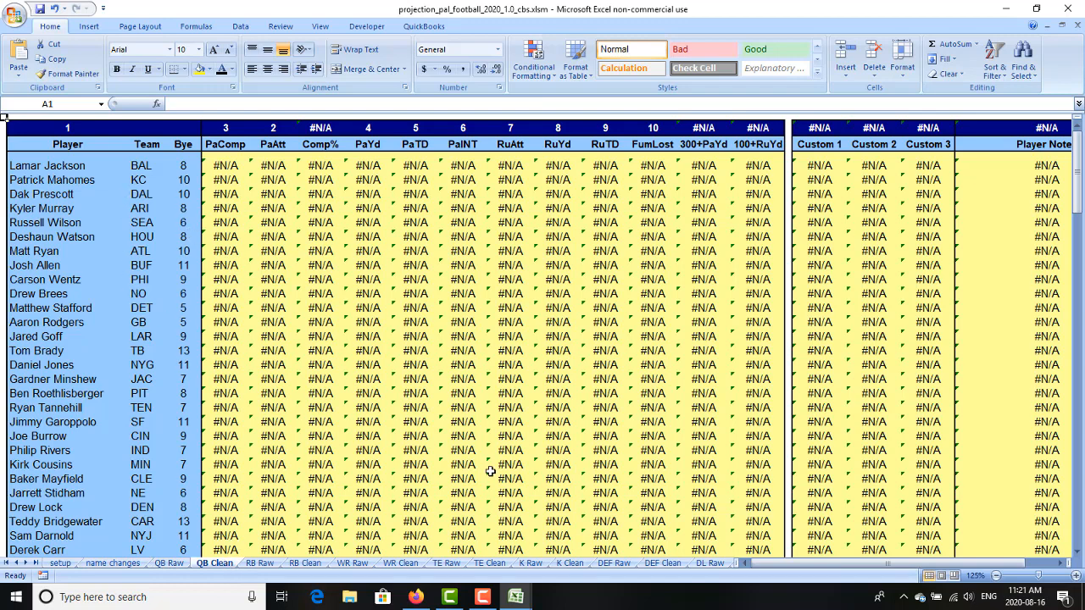
{"action": "mouse_move", "coordinate": [515, 597]}
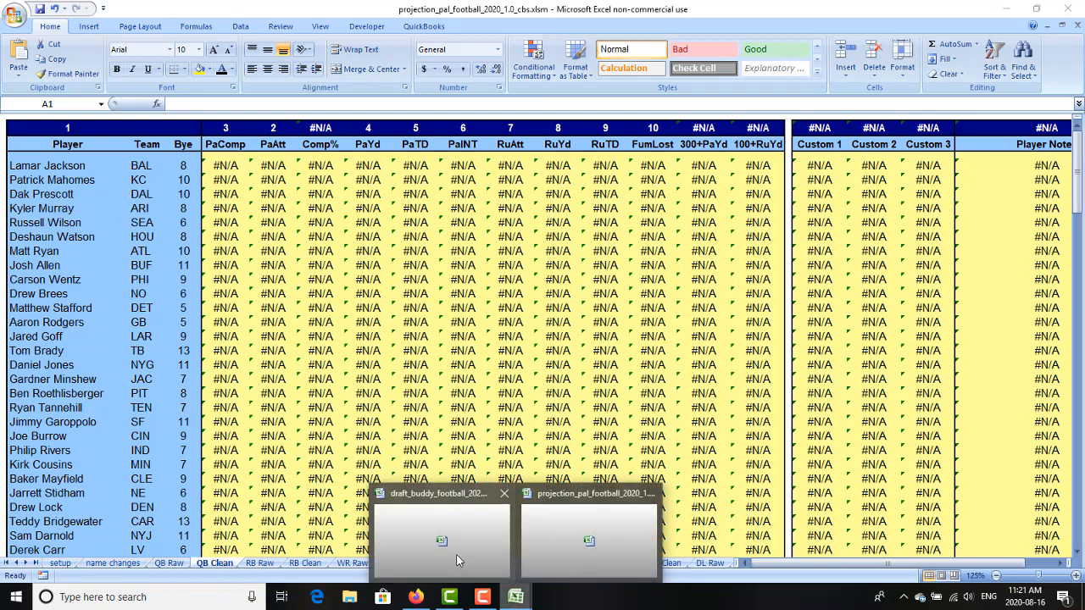
{"action": "left_click", "coordinate": [450, 547]}
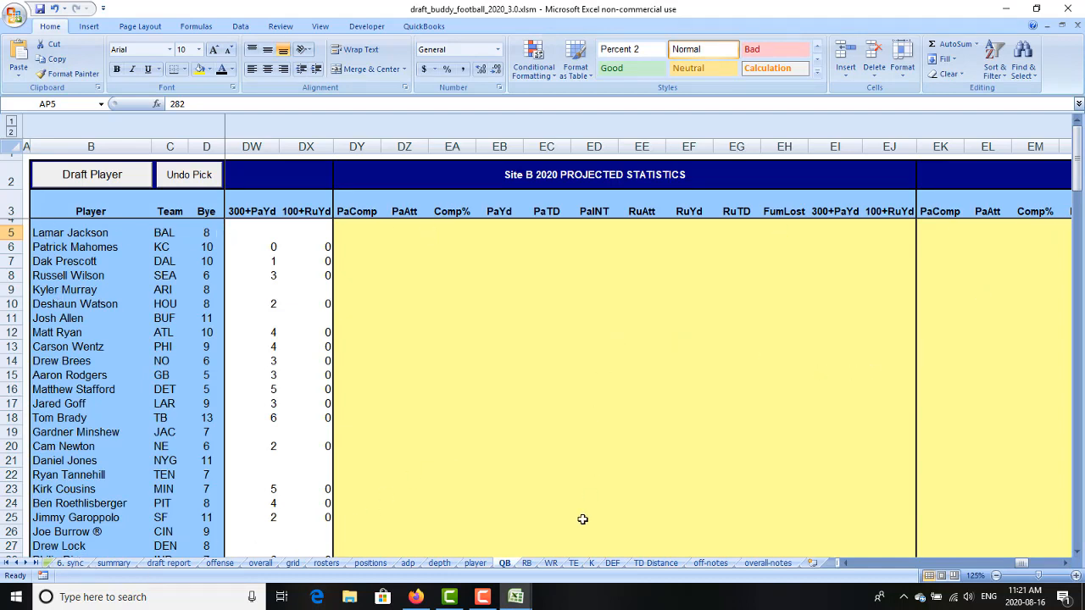
{"action": "mouse_move", "coordinate": [517, 599]}
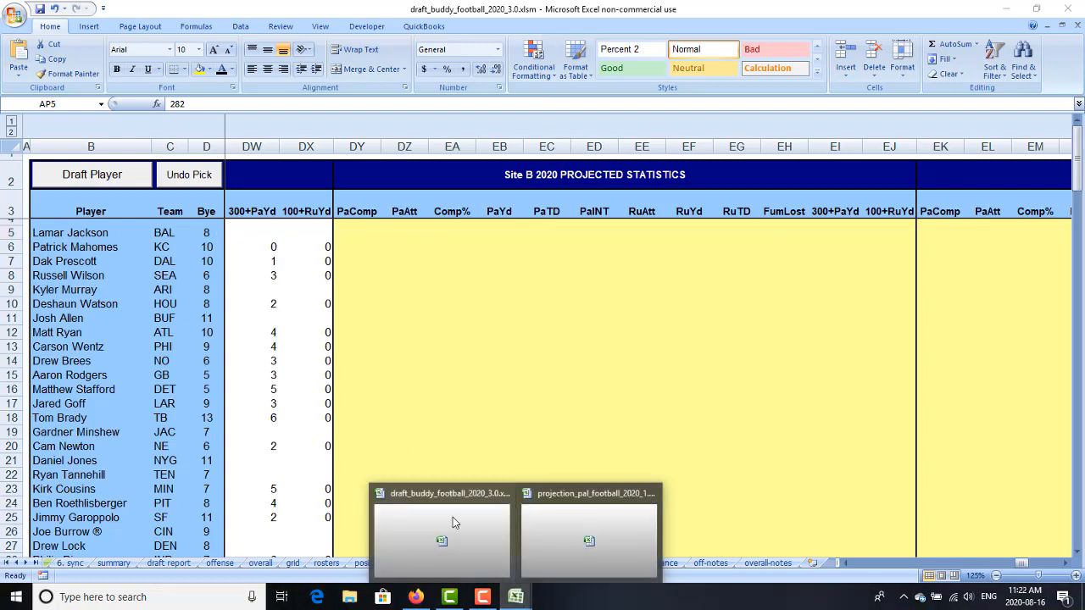
{"action": "left_click", "coordinate": [573, 548]}
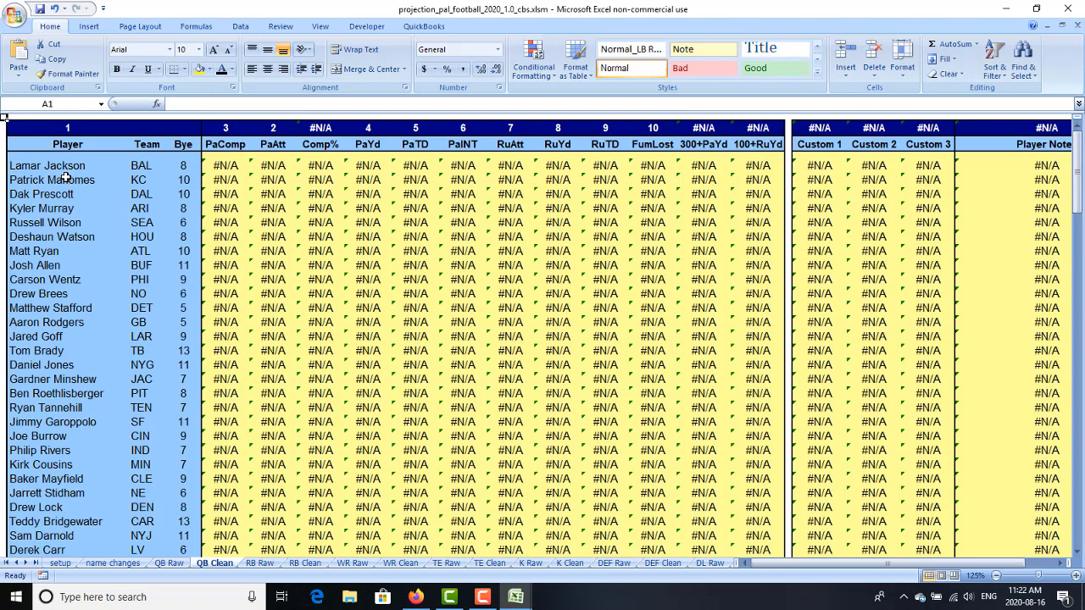
{"action": "left_click_drag", "start_coordinate": [234, 166], "coordinate": [666, 178]}
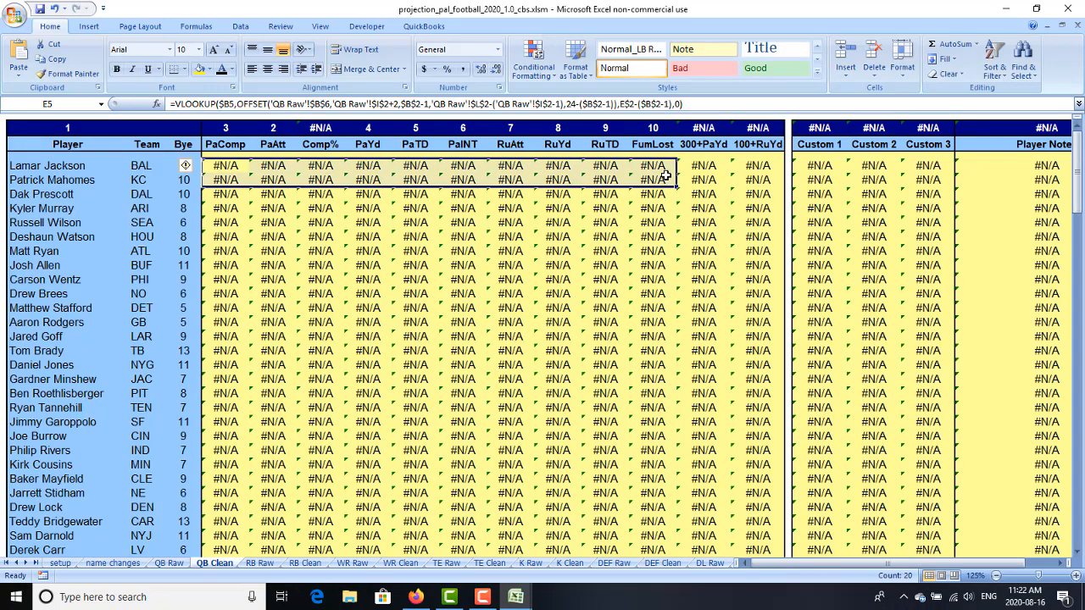
{"action": "left_click", "coordinate": [226, 168]}
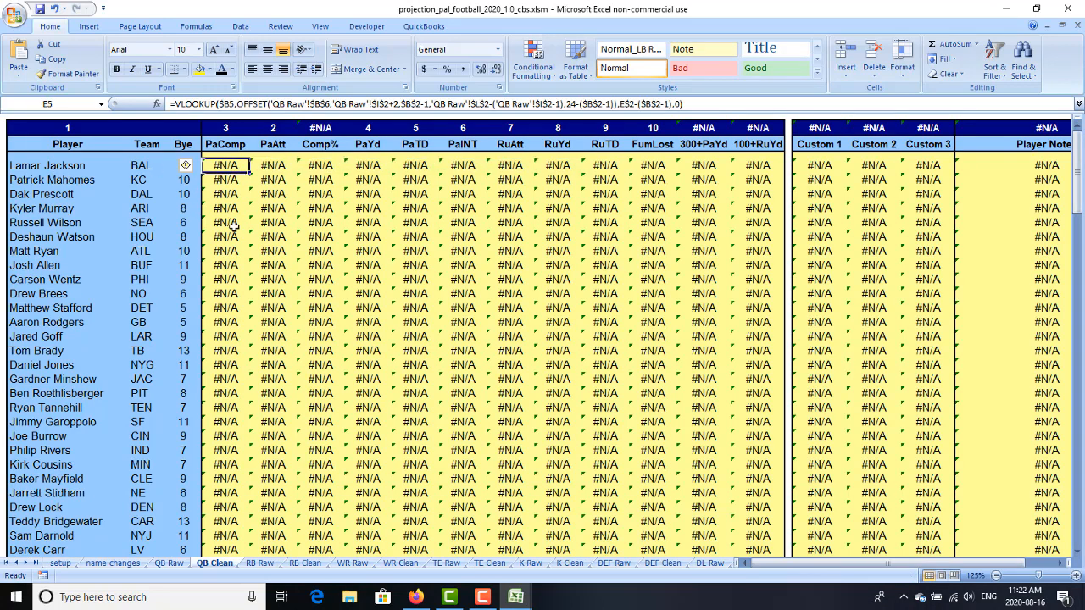
On QB Raw, remove the trailing position and team text from Lamar Jackson's row 3 entry, leaving only the name
{"action": "left_click", "coordinate": [168, 564]}
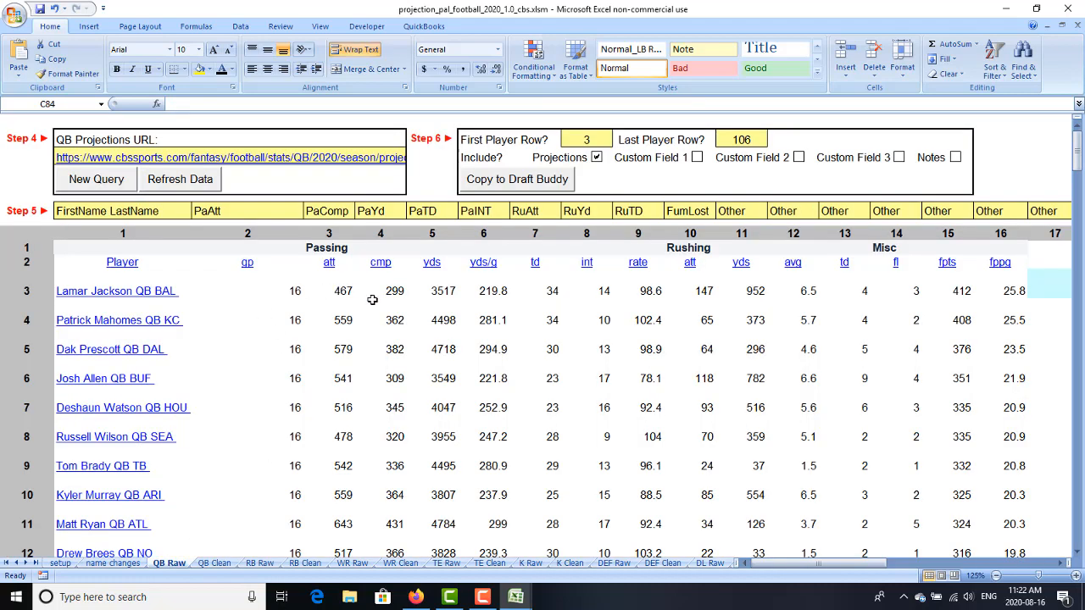
{"action": "left_click", "coordinate": [305, 294]}
{"action": "key", "text": "Left"}
{"action": "key", "text": "Left"}
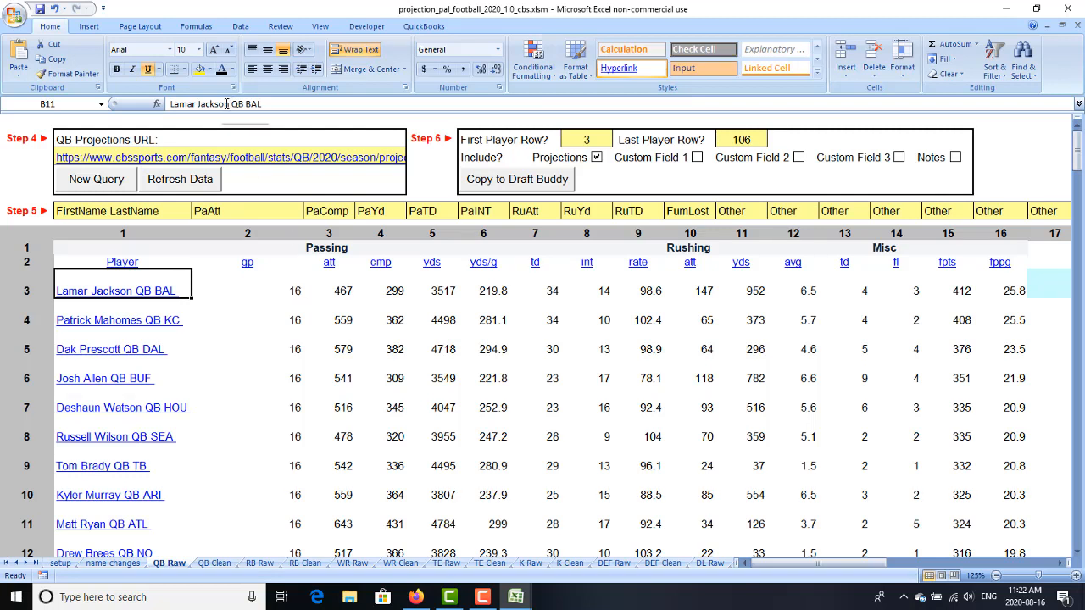
{"action": "left_click_drag", "start_coordinate": [230, 106], "coordinate": [296, 100]}
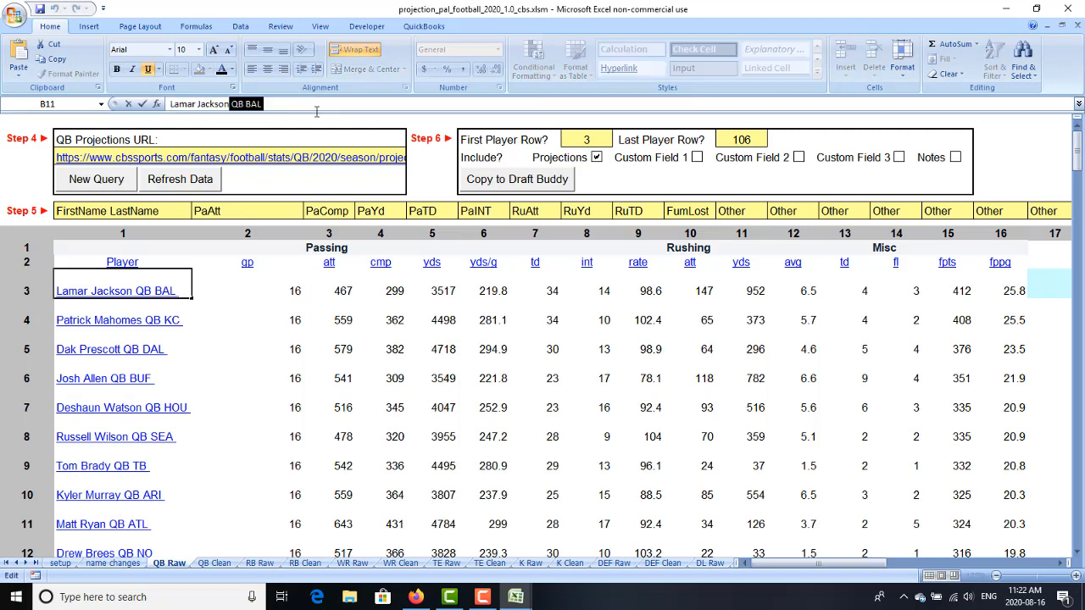
{"action": "key", "text": "BackSpace"}
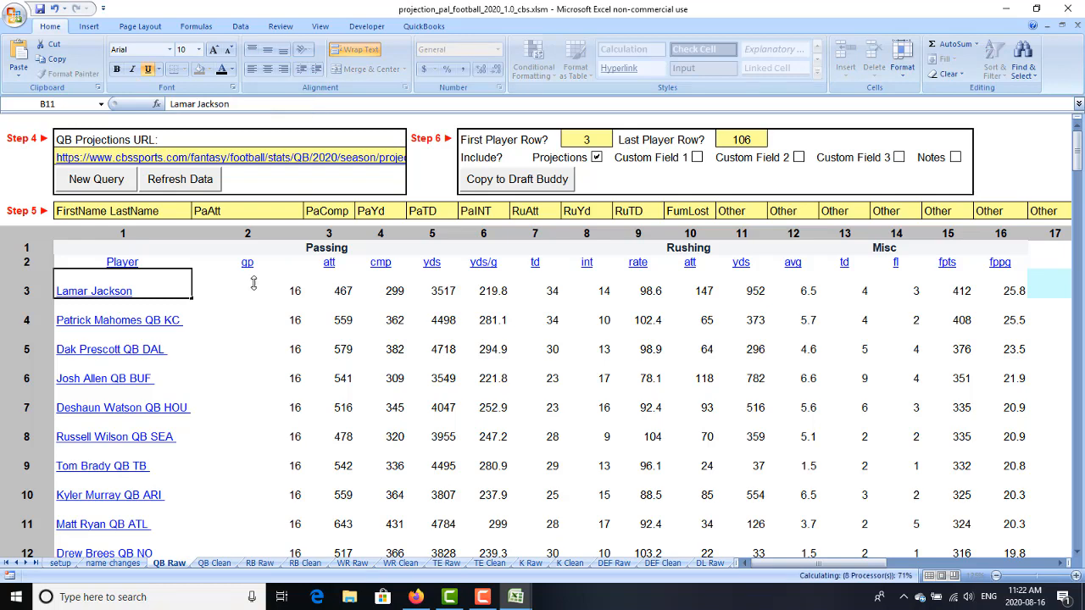
{"action": "key", "text": "Return"}
Check the values looked up across Lamar Jackson's row on QB Clean, from PaComp to FumLost
{"action": "left_click", "coordinate": [215, 564]}
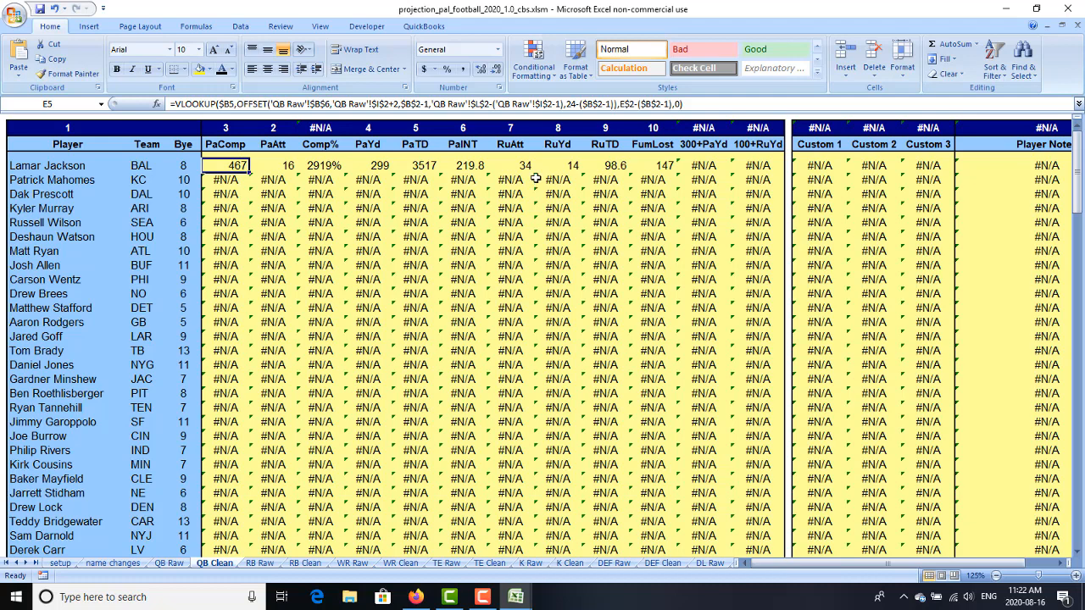
{"action": "left_click", "coordinate": [597, 164]}
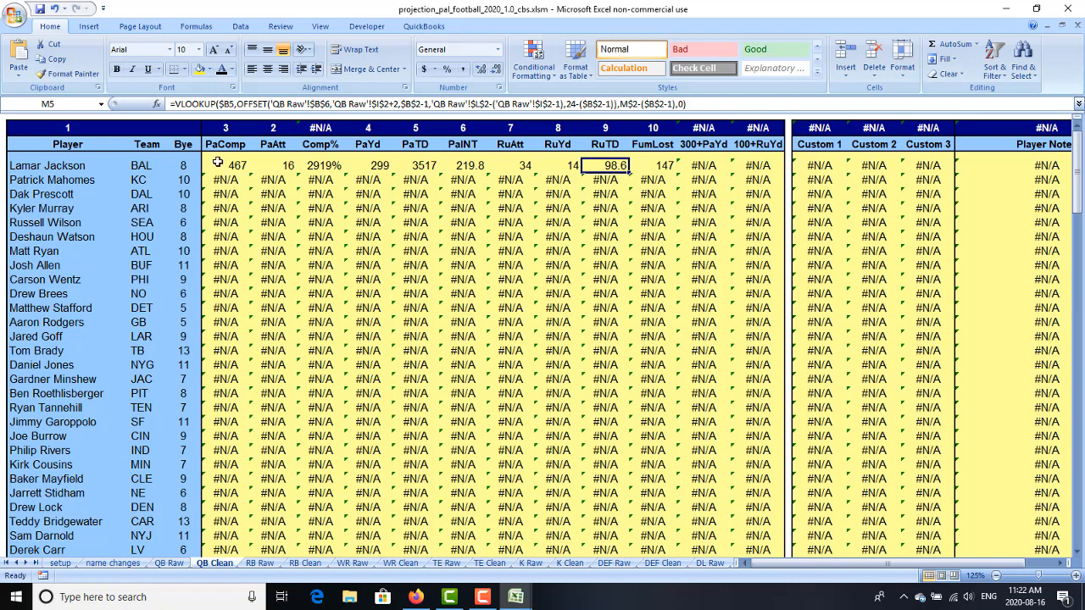
{"action": "left_click_drag", "start_coordinate": [217, 164], "coordinate": [656, 167]}
{"action": "left_click", "coordinate": [366, 222]}
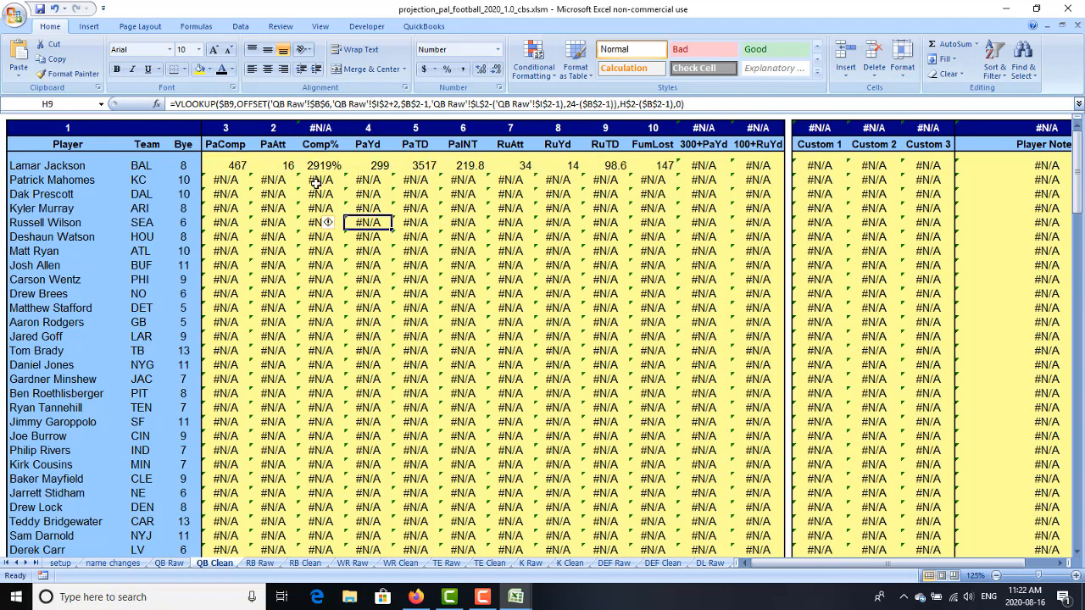
On QB Raw, copy the player name cells from Patrick Mahomes in row 4 down through David Fales in row 74
{"action": "left_click", "coordinate": [169, 563]}
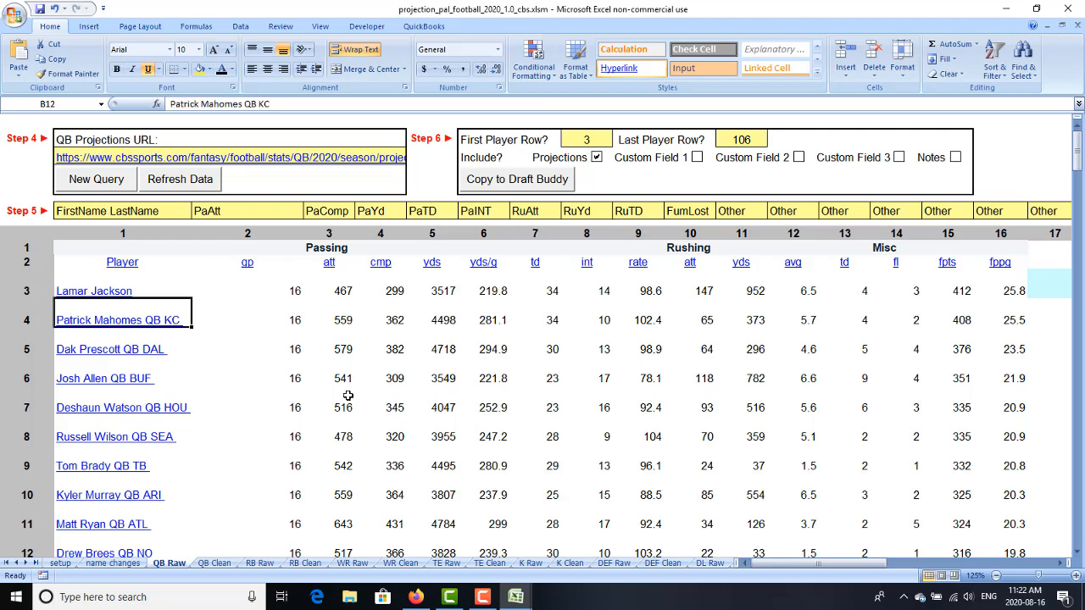
{"action": "key", "text": "Down"}
{"action": "key", "text": "Up"}
{"action": "key", "text": "Up"}
{"action": "key", "text": "Down"}
{"action": "key", "text": "Down"}
{"action": "key", "text": "Up"}
{"action": "key", "text": "Up"}
{"action": "key", "text": "Down"}
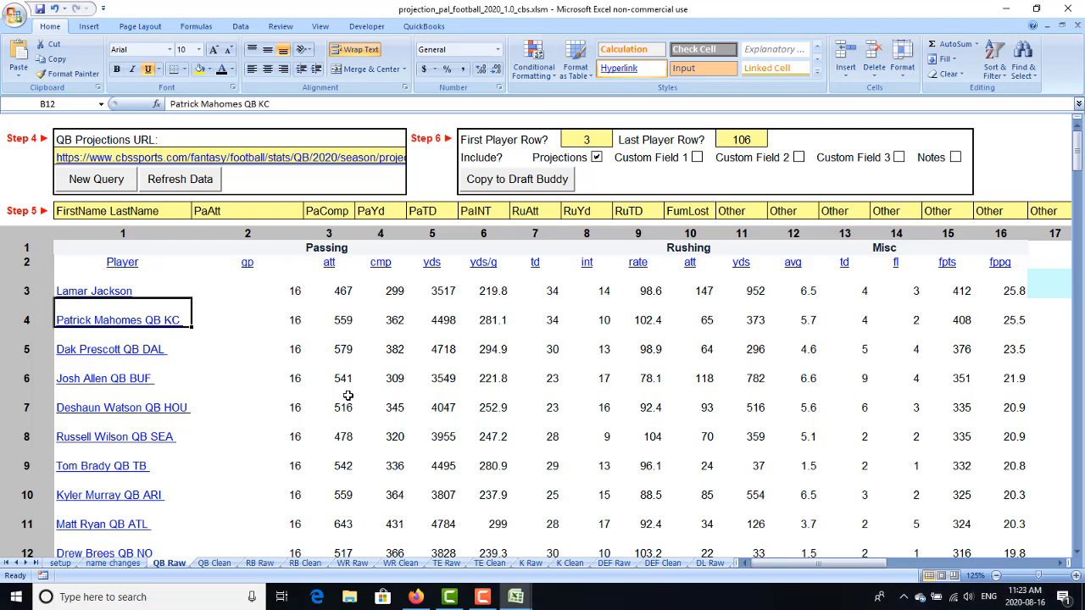
{"action": "key", "text": "shift+Down"}
{"action": "key", "text": "shift+Down"}
{"action": "key", "text": "shift+Down"}
{"action": "key", "text": "shift+Down"}
{"action": "key", "text": "shift+Down"}
{"action": "key", "text": "shift+Down"}
{"action": "key", "text": "shift+Down"}
{"action": "key", "text": "shift+Down"}
{"action": "key", "text": "shift+Down"}
{"action": "key", "text": "shift+Down"}
{"action": "key", "text": "shift+Down"}
{"action": "key", "text": "shift+Down"}
{"action": "key", "text": "shift+Down"}
{"action": "key", "text": "shift+Down"}
{"action": "key", "text": "shift+Down"}
{"action": "key", "text": "shift+Down"}
{"action": "key", "text": "shift+Down"}
{"action": "key", "text": "shift+Down"}
{"action": "key", "text": "shift+Down"}
{"action": "key", "text": "shift+Down"}
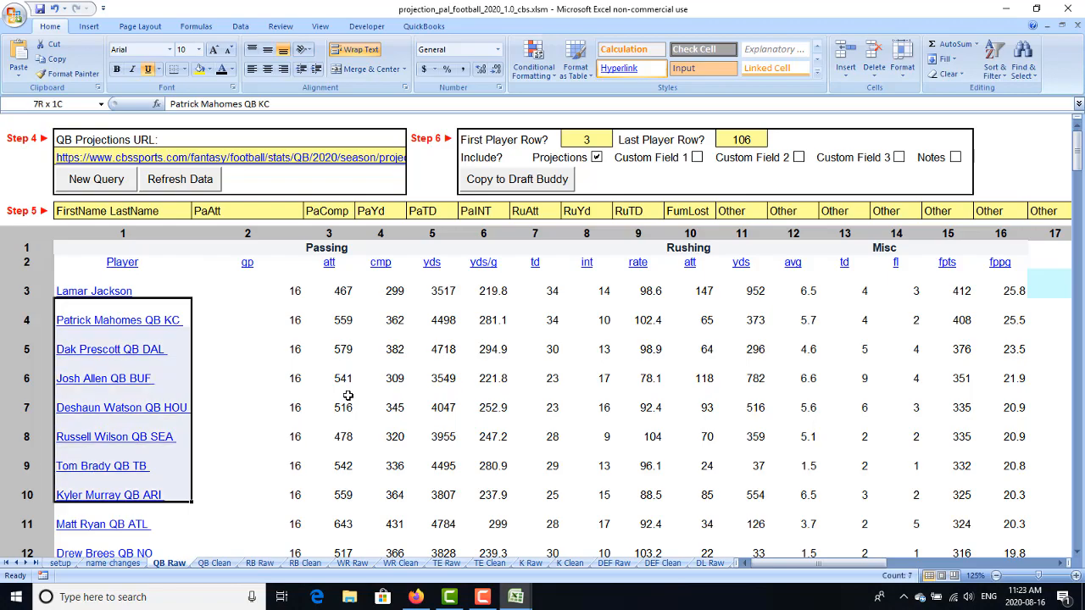
{"action": "key", "text": "shift+Down"}
{"action": "key", "text": "shift+Down"}
{"action": "key", "text": "shift+Down"}
{"action": "key", "text": "shift+Down"}
{"action": "key", "text": "shift+Down"}
{"action": "key", "text": "shift+Down"}
{"action": "key", "text": "shift+Down"}
{"action": "key", "text": "shift+Down"}
{"action": "key", "text": "shift+Down"}
{"action": "key", "text": "shift+Down"}
{"action": "key", "text": "shift+Down"}
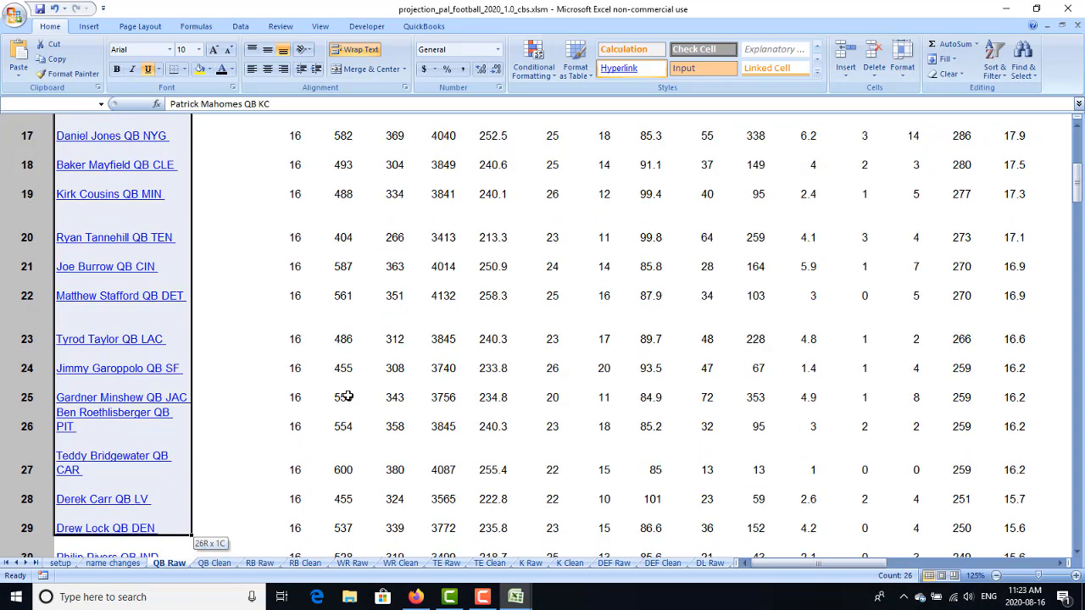
{"action": "key", "text": "shift+Down"}
{"action": "key", "text": "shift+Down"}
{"action": "key", "text": "shift+Down"}
{"action": "key", "text": "shift+Down"}
{"action": "key", "text": "shift+Down"}
{"action": "key", "text": "shift+Down"}
{"action": "key", "text": "shift+Down"}
{"action": "key", "text": "shift+Down"}
{"action": "key", "text": "shift+Down"}
{"action": "key", "text": "shift+Down"}
{"action": "key", "text": "shift+Down"}
{"action": "key", "text": "shift+Down"}
{"action": "key", "text": "shift+Down"}
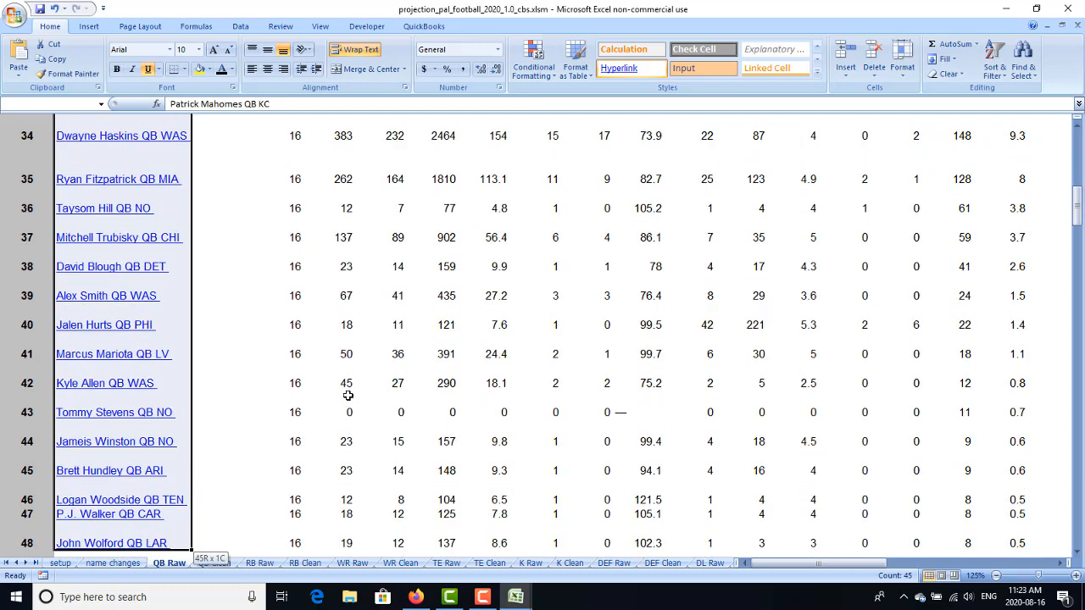
{"action": "key", "text": "shift+Down"}
{"action": "key", "text": "shift+Down"}
{"action": "key", "text": "shift+Down"}
{"action": "key", "text": "shift+Down"}
{"action": "key", "text": "shift+Down"}
{"action": "key", "text": "shift+Down"}
{"action": "key", "text": "shift+Down"}
{"action": "key", "text": "shift+Down"}
{"action": "key", "text": "shift+Down"}
{"action": "key", "text": "shift+Down"}
{"action": "key", "text": "shift+Down"}
{"action": "key", "text": "shift+Down"}
{"action": "key", "text": "shift+Down"}
{"action": "key", "text": "shift+Down"}
{"action": "key", "text": "shift+Down"}
{"action": "key", "text": "shift+Down"}
{"action": "key", "text": "shift+Down"}
{"action": "key", "text": "shift+Down"}
{"action": "key", "text": "shift+Down"}
{"action": "key", "text": "shift+Down"}
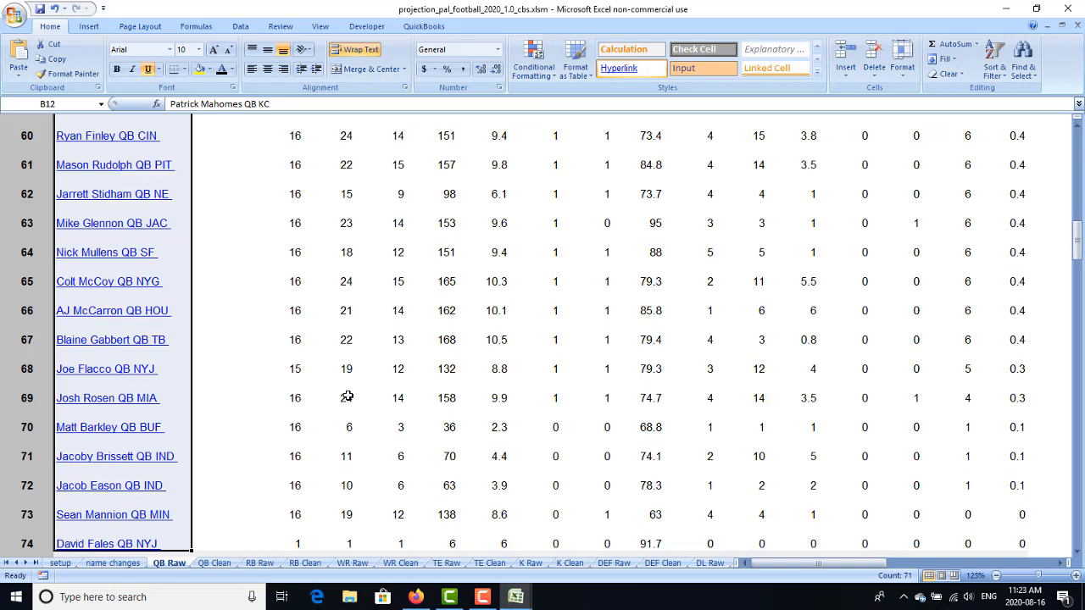
{"action": "key", "text": "ctrl+c"}
Paste the copied player names as plain values into empty column 18 of QB Raw, starting at cell S12
{"action": "key", "text": "Right"}
{"action": "key", "text": "Right"}
{"action": "key", "text": "Right"}
{"action": "key", "text": "Right"}
{"action": "key", "text": "Right"}
{"action": "key", "text": "Right"}
{"action": "key", "text": "Right"}
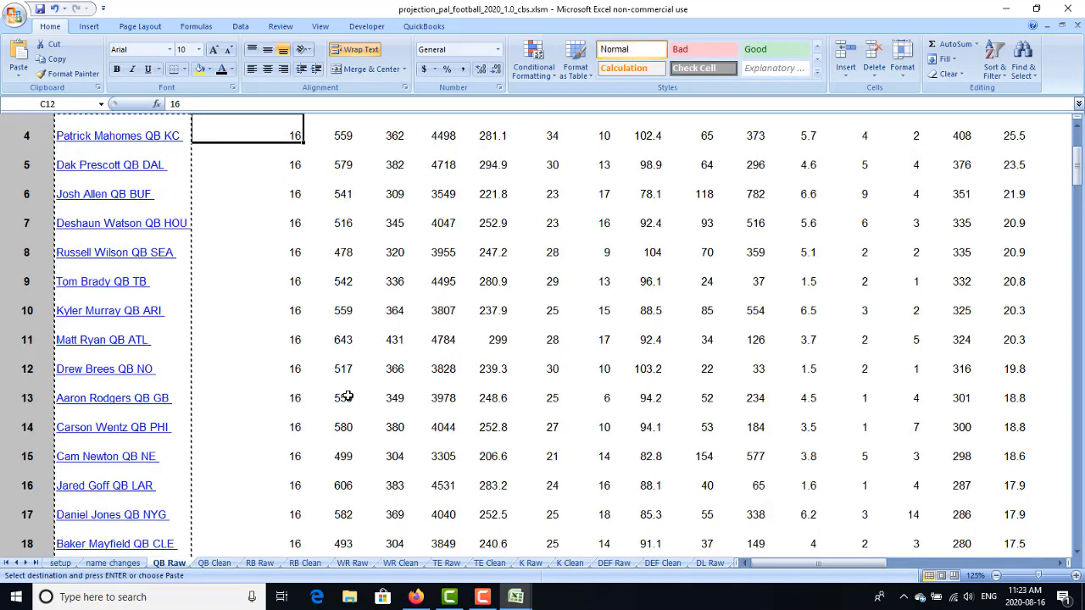
{"action": "key", "text": "Right"}
{"action": "key", "text": "Right"}
{"action": "key", "text": "Right"}
{"action": "key", "text": "Right"}
{"action": "key", "text": "Right"}
{"action": "key", "text": "Right"}
{"action": "key", "text": "Right"}
{"action": "key", "text": "Right"}
{"action": "key", "text": "Right"}
{"action": "key", "text": "Right"}
{"action": "key", "text": "Right"}
{"action": "key", "text": "Right"}
{"action": "key", "text": "Right"}
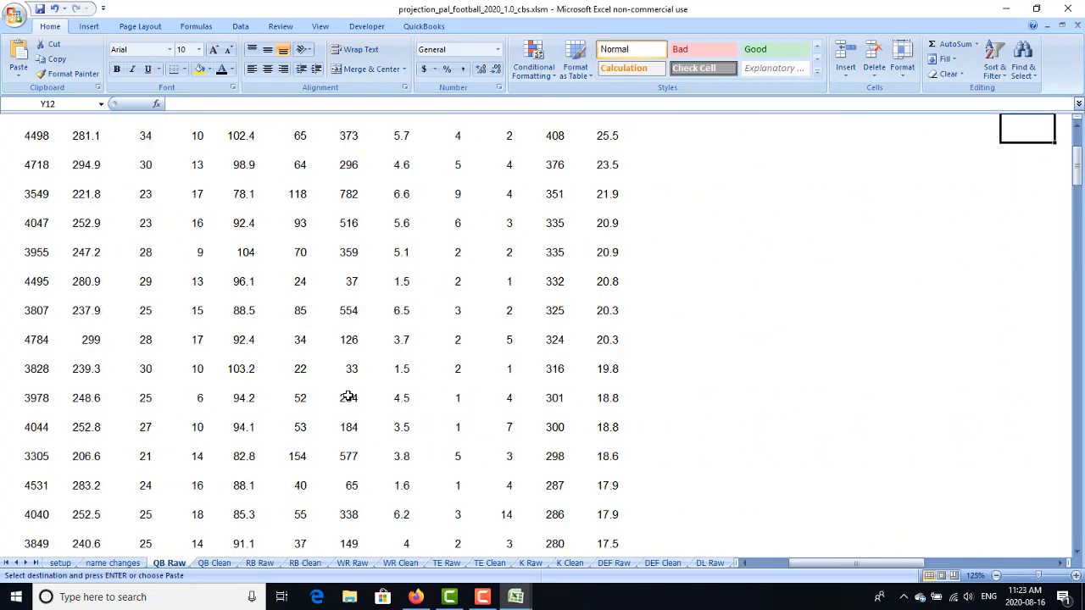
{"action": "key", "text": "Left"}
{"action": "key", "text": "Left"}
{"action": "key", "text": "Left"}
{"action": "key", "text": "Left"}
{"action": "key", "text": "Right"}
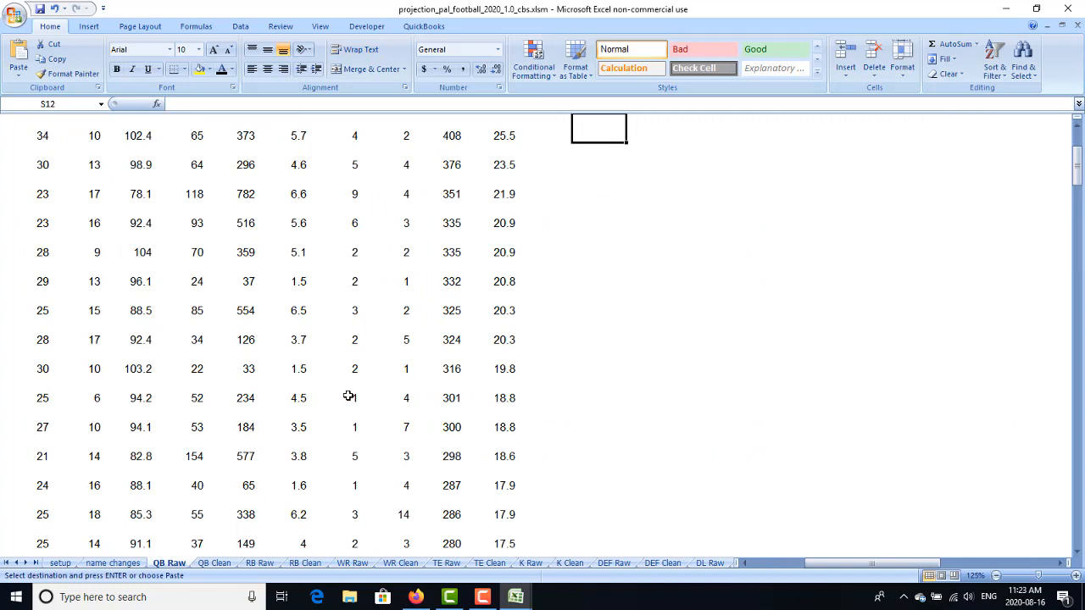
{"action": "key", "text": "Left"}
{"action": "key", "text": "Right"}
{"action": "left_click", "coordinate": [19, 75]}
{"action": "left_click", "coordinate": [50, 120]}
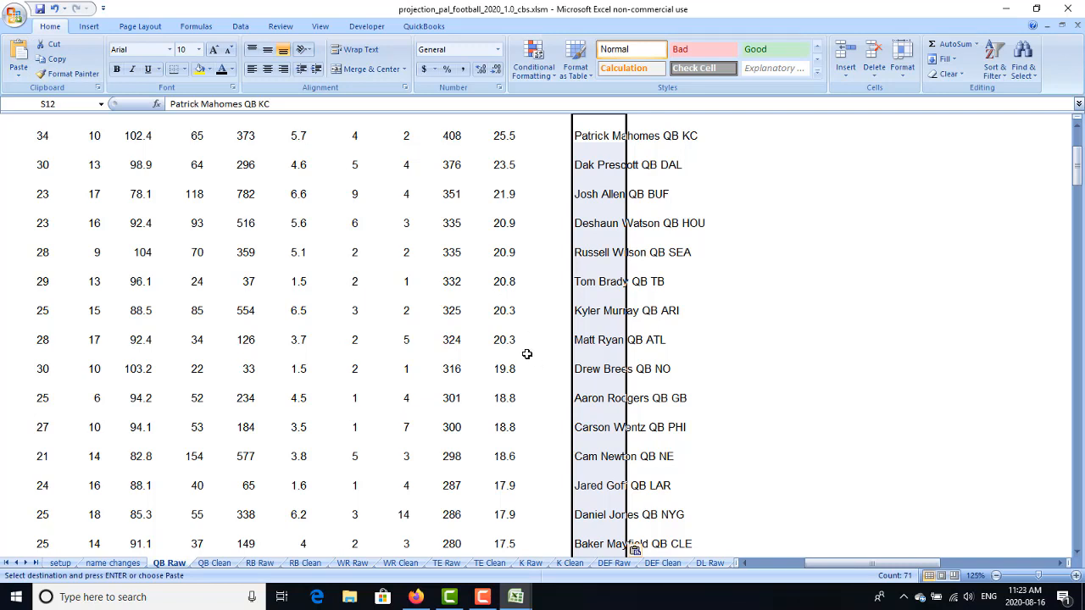
Start Text to Columns on the pasted names in column 18 of QB Raw, keeping Delimited as the data type
{"action": "scroll", "coordinate": [526, 354], "scroll_direction": "up", "scroll_amount": 2}
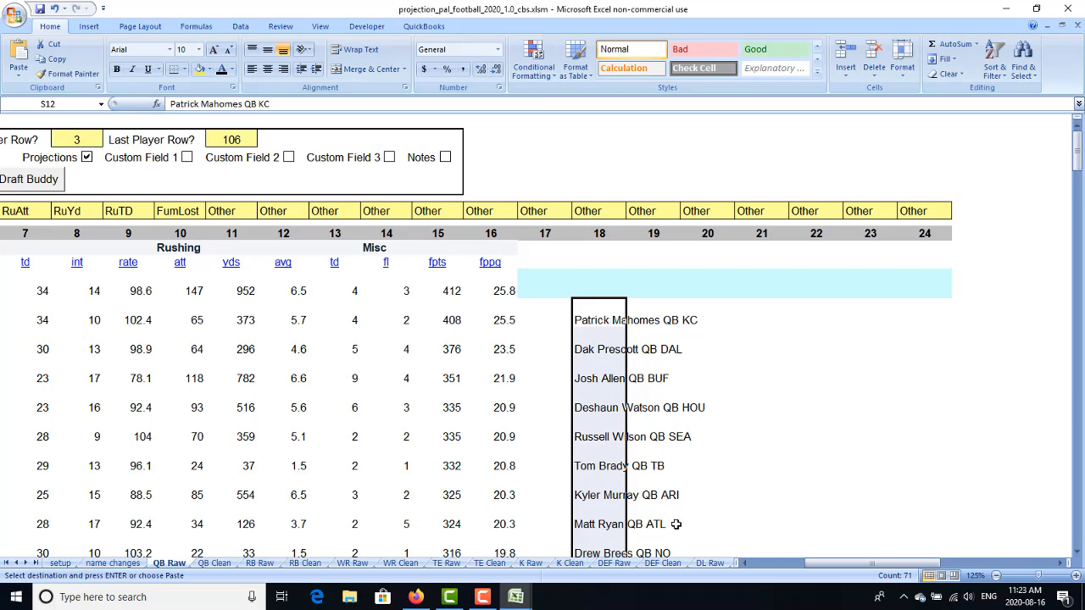
{"action": "left_click", "coordinate": [757, 566]}
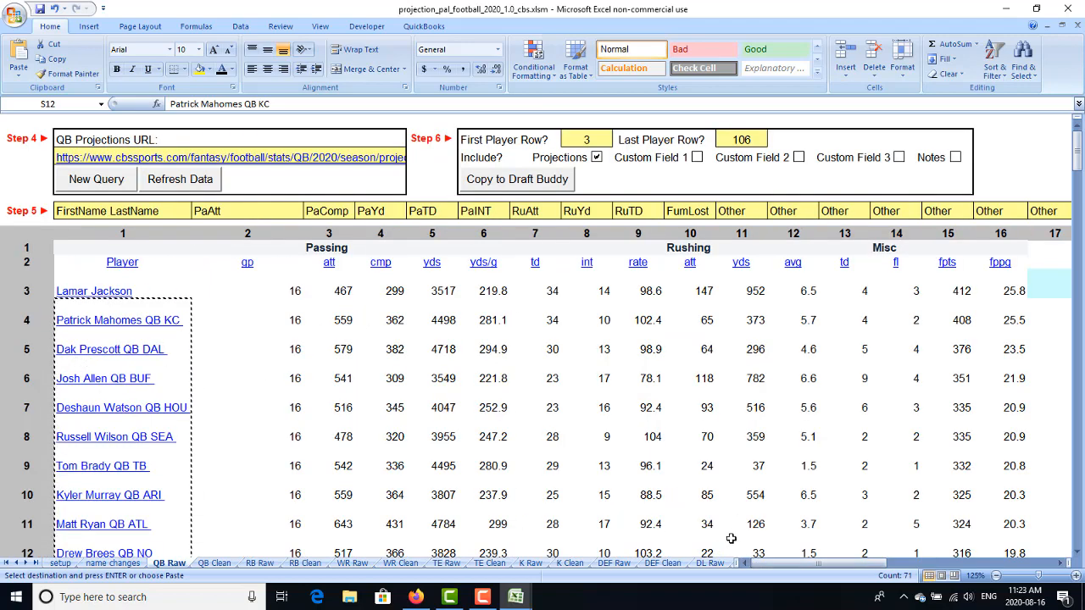
{"action": "left_click_drag", "start_coordinate": [767, 567], "coordinate": [807, 567]}
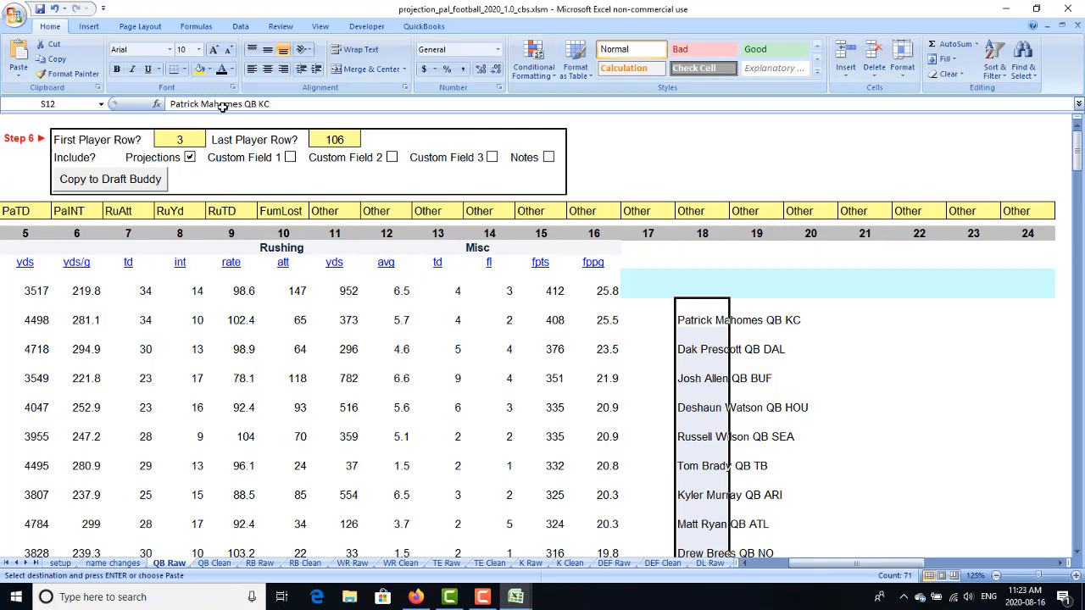
{"action": "left_click", "coordinate": [240, 28]}
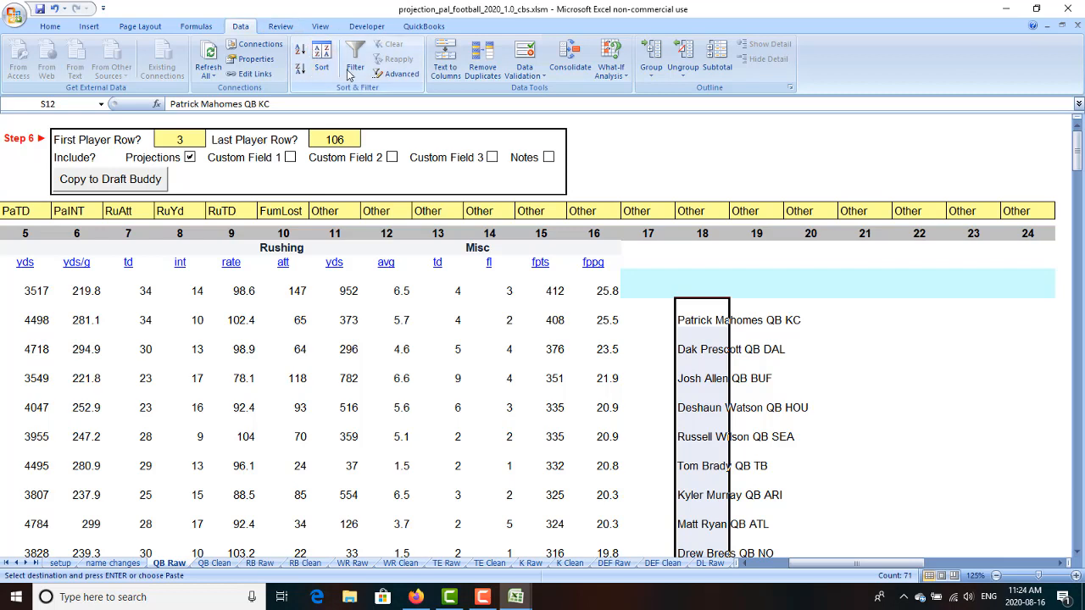
{"action": "left_click", "coordinate": [446, 66]}
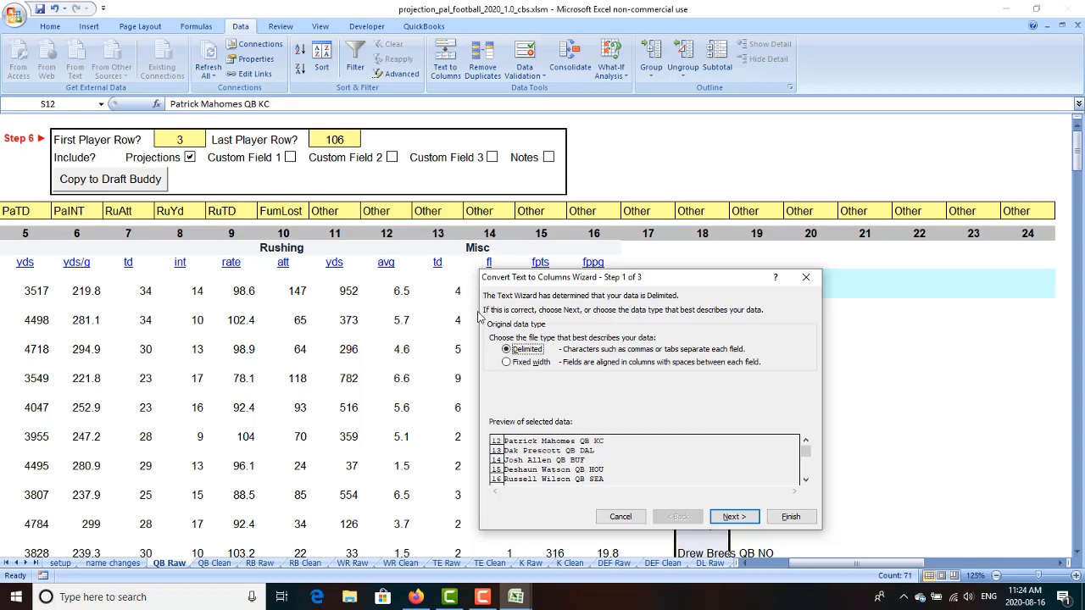
{"action": "left_click", "coordinate": [805, 480]}
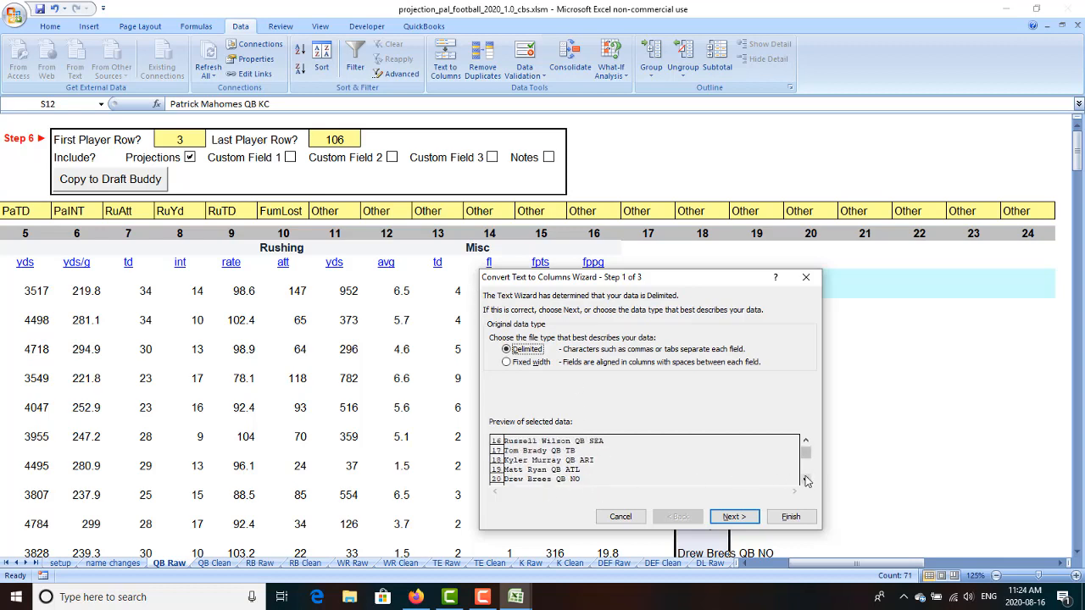
{"action": "mouse_move", "coordinate": [806, 454]}
{"action": "left_mouse_down"}
{"action": "mouse_move", "coordinate": [807, 485]}
{"action": "mouse_move", "coordinate": [804, 435]}
{"action": "left_mouse_up"}
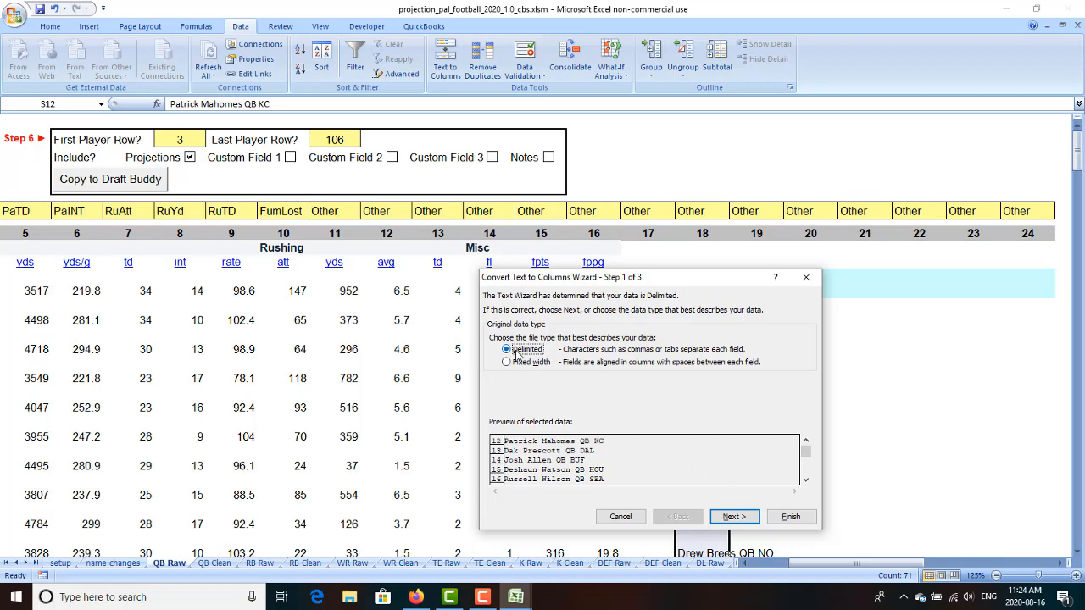
{"action": "left_click_drag", "start_coordinate": [540, 280], "coordinate": [491, 268]}
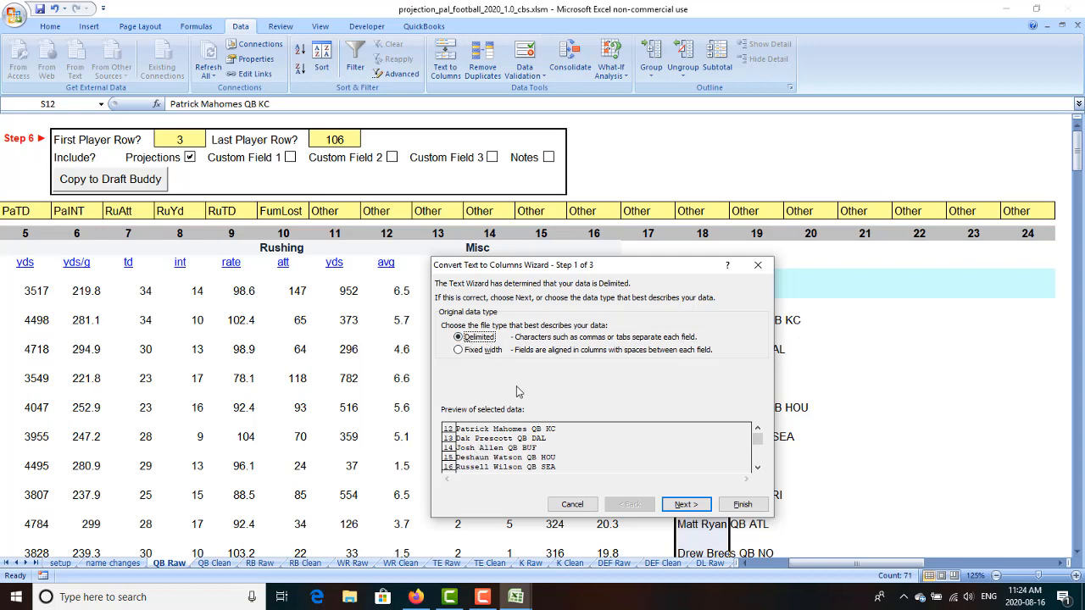
Split the pasted names into separate columns using only Space as the delimiter, with Tab turned off
{"action": "left_click", "coordinate": [687, 504]}
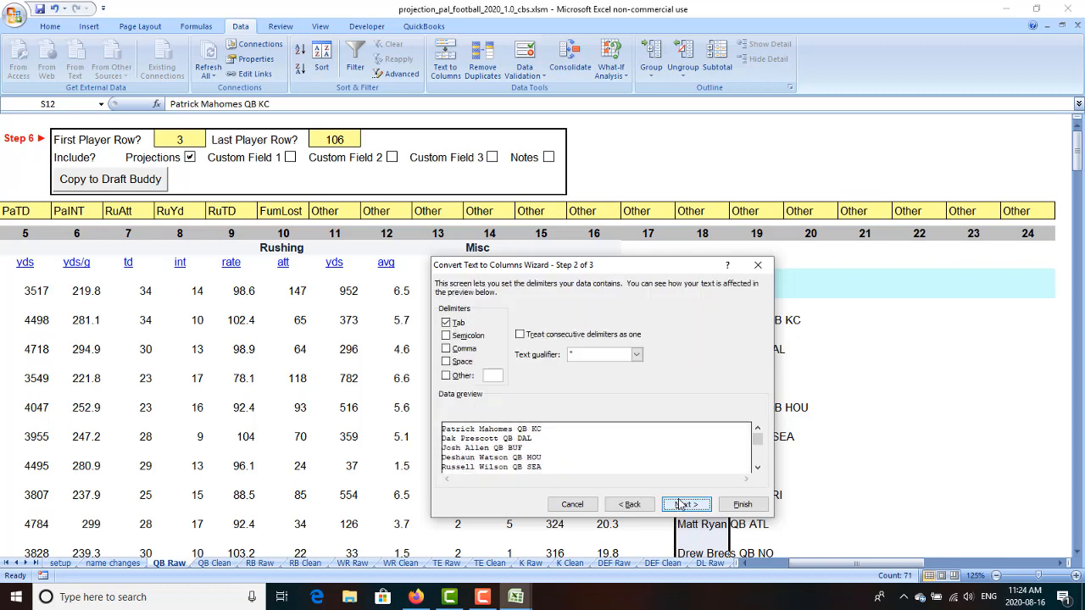
{"action": "left_click", "coordinate": [446, 323]}
{"action": "left_click", "coordinate": [446, 361]}
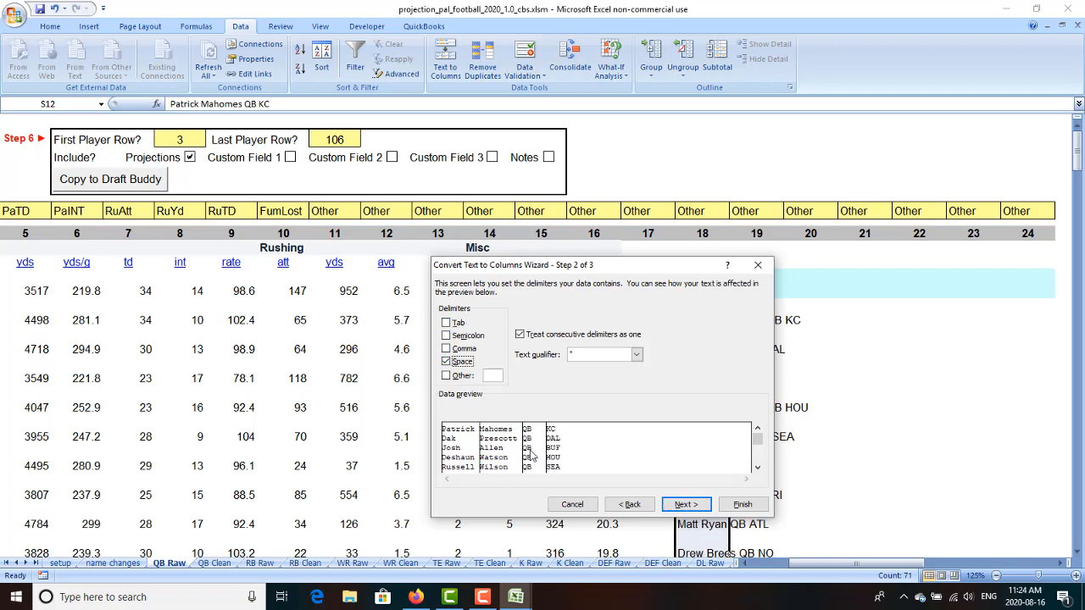
{"action": "left_click_drag", "start_coordinate": [510, 269], "coordinate": [352, 158]}
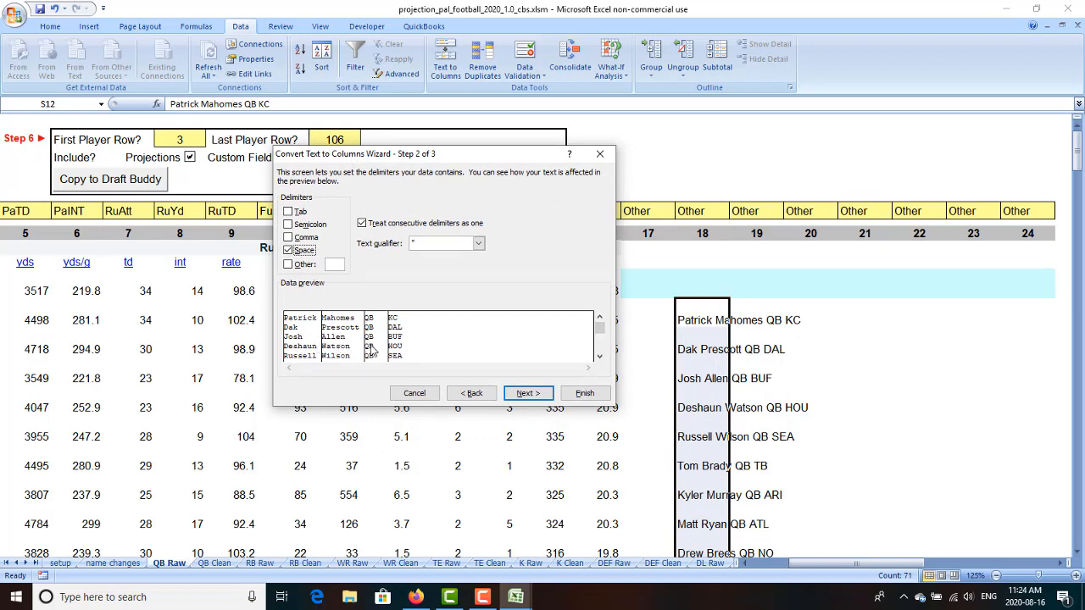
{"action": "left_click", "coordinate": [527, 393]}
{"action": "left_click", "coordinate": [584, 393]}
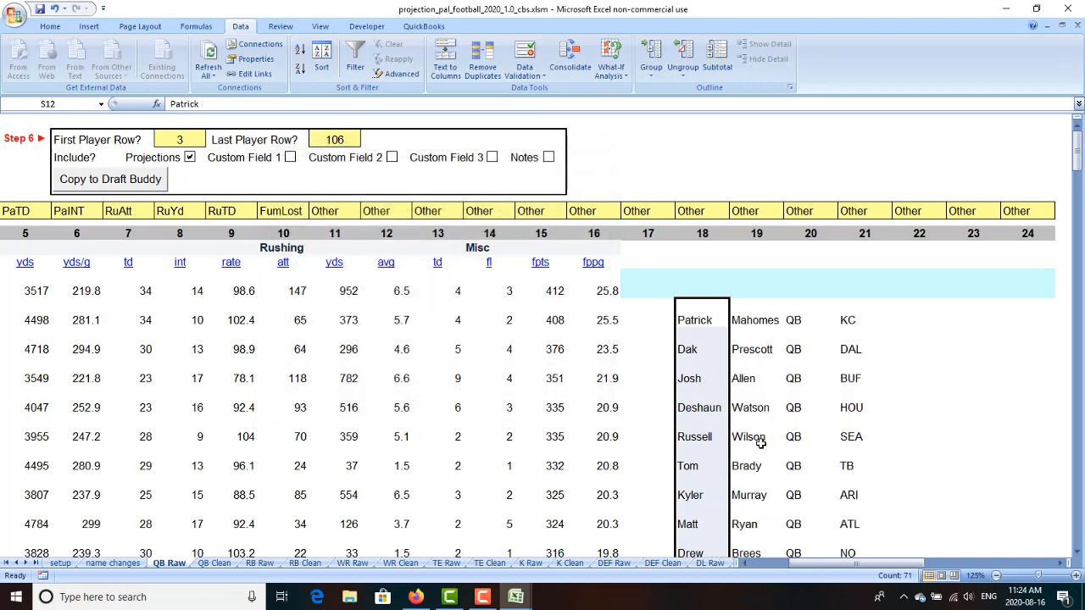
{"action": "scroll", "coordinate": [787, 361], "scroll_direction": "down", "scroll_amount": 1}
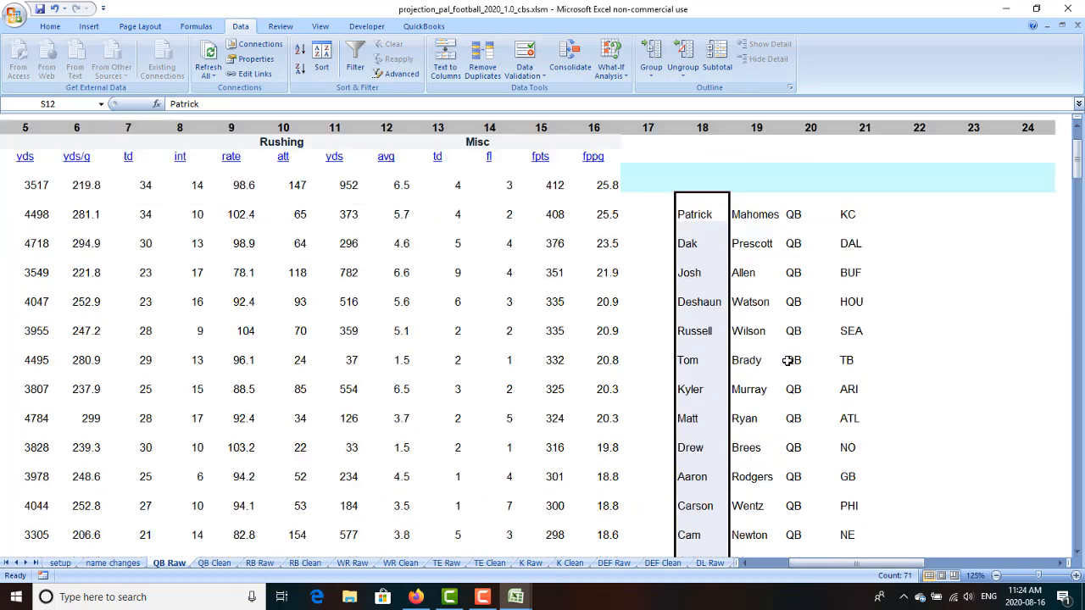
{"action": "scroll", "coordinate": [787, 360], "scroll_direction": "down", "scroll_amount": 4}
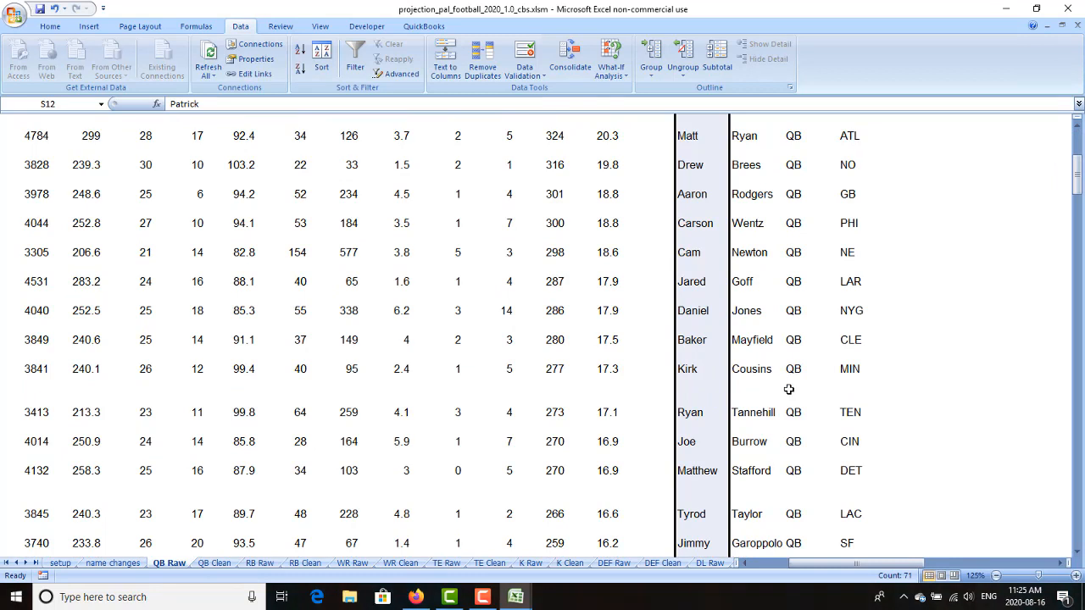
{"action": "scroll", "coordinate": [788, 389], "scroll_direction": "down", "scroll_amount": 1}
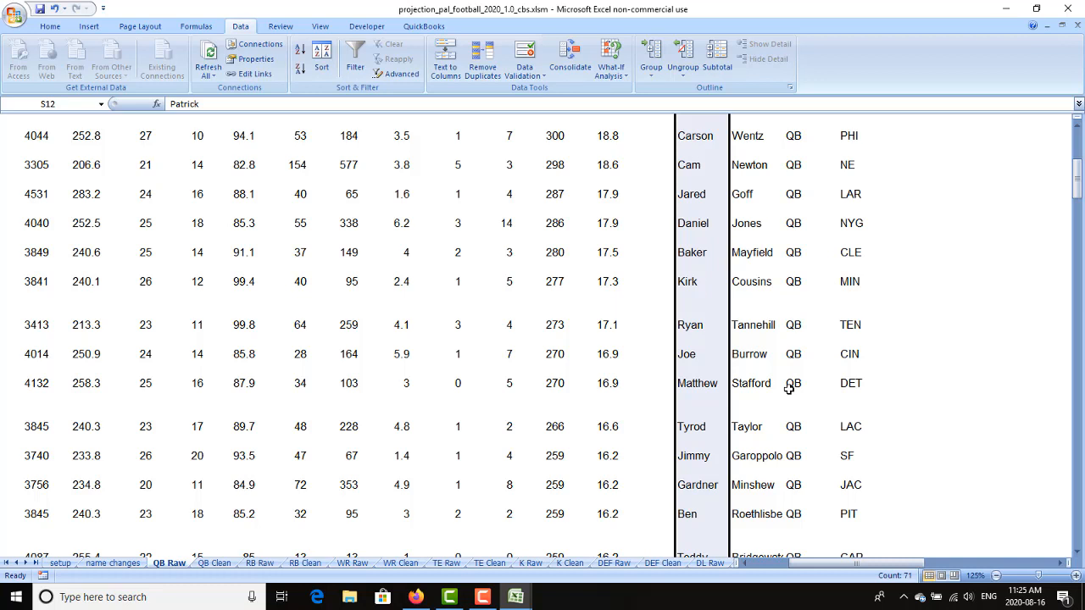
{"action": "scroll", "coordinate": [789, 387], "scroll_direction": "down", "scroll_amount": 12}
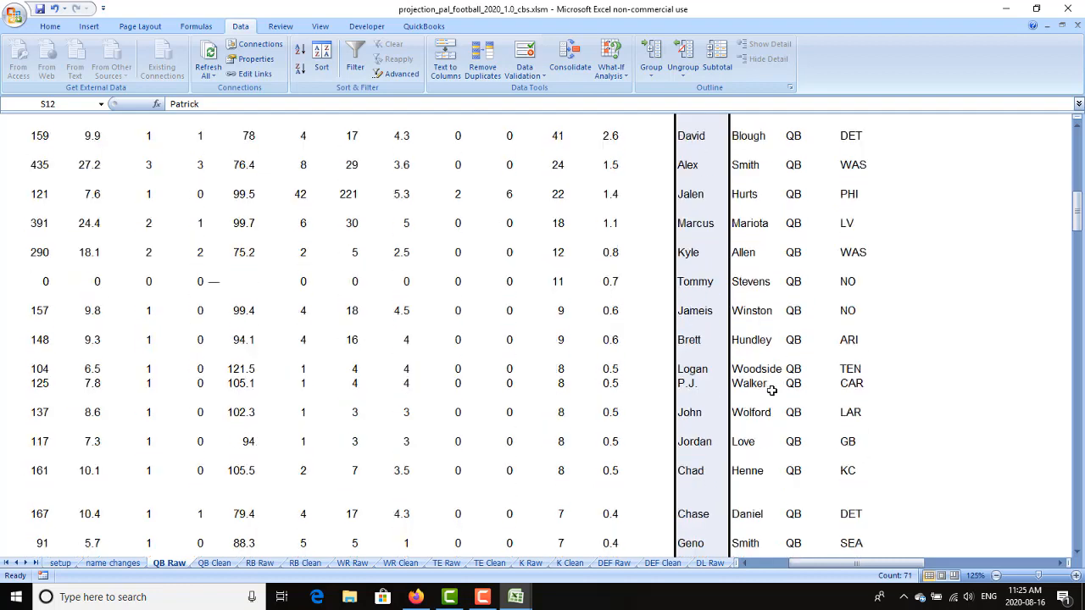
{"action": "scroll", "coordinate": [771, 390], "scroll_direction": "down", "scroll_amount": 1}
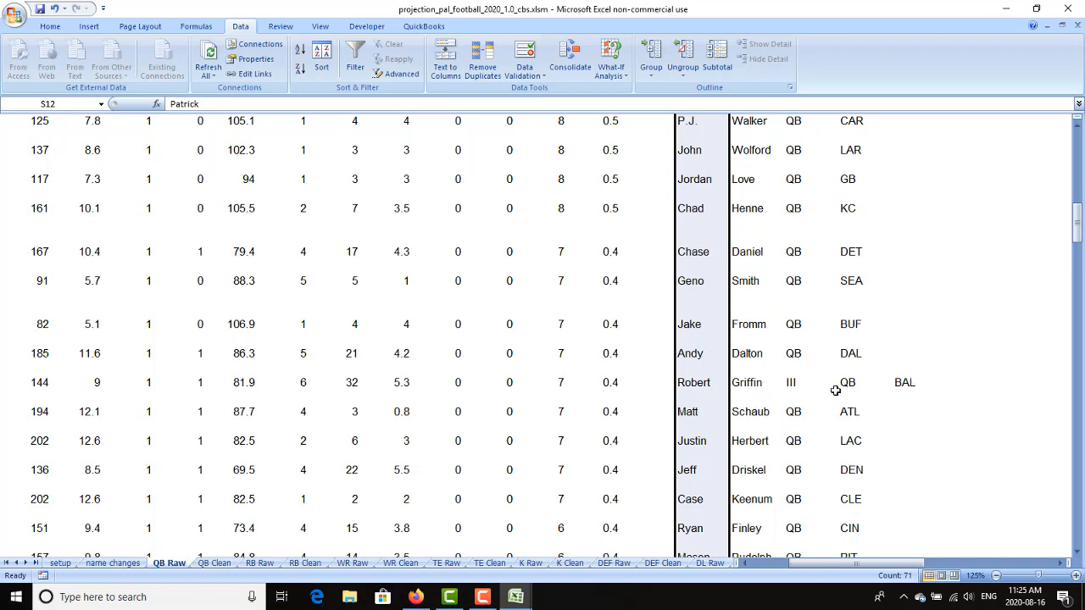
{"action": "scroll", "coordinate": [795, 399], "scroll_direction": "down", "scroll_amount": 2}
{"action": "scroll", "coordinate": [793, 396], "scroll_direction": "down", "scroll_amount": 5}
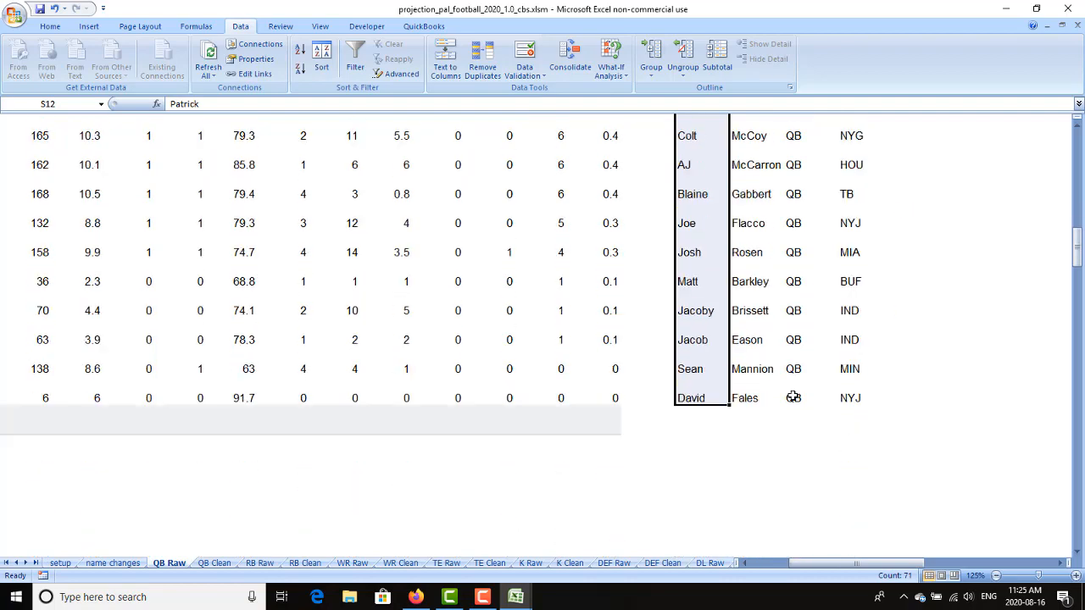
{"action": "scroll", "coordinate": [792, 396], "scroll_direction": "up", "scroll_amount": 9}
{"action": "scroll", "coordinate": [793, 396], "scroll_direction": "up", "scroll_amount": 10}
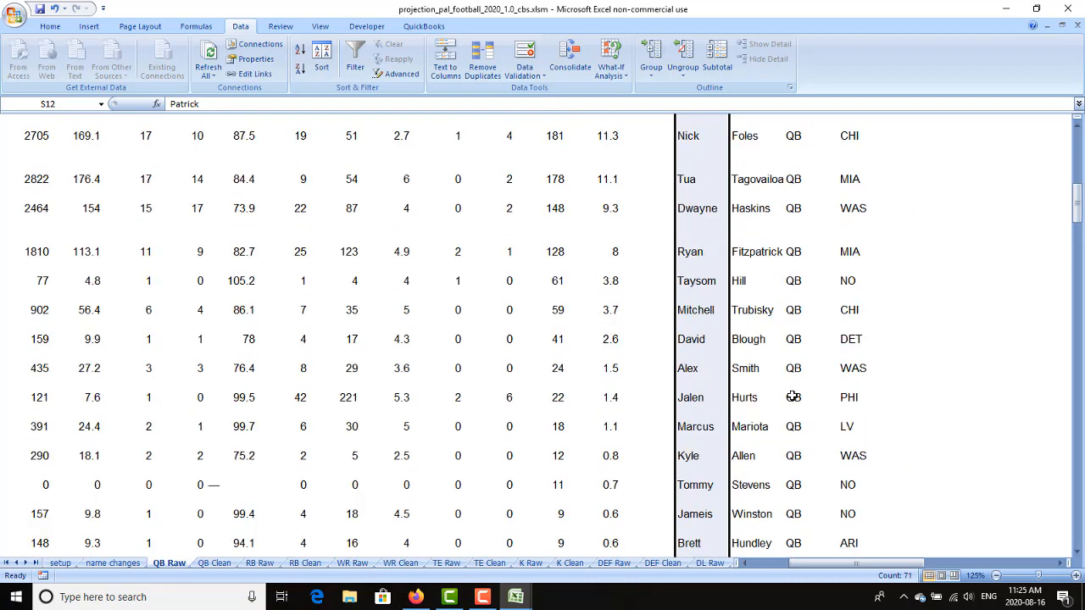
{"action": "left_click", "coordinate": [776, 319]}
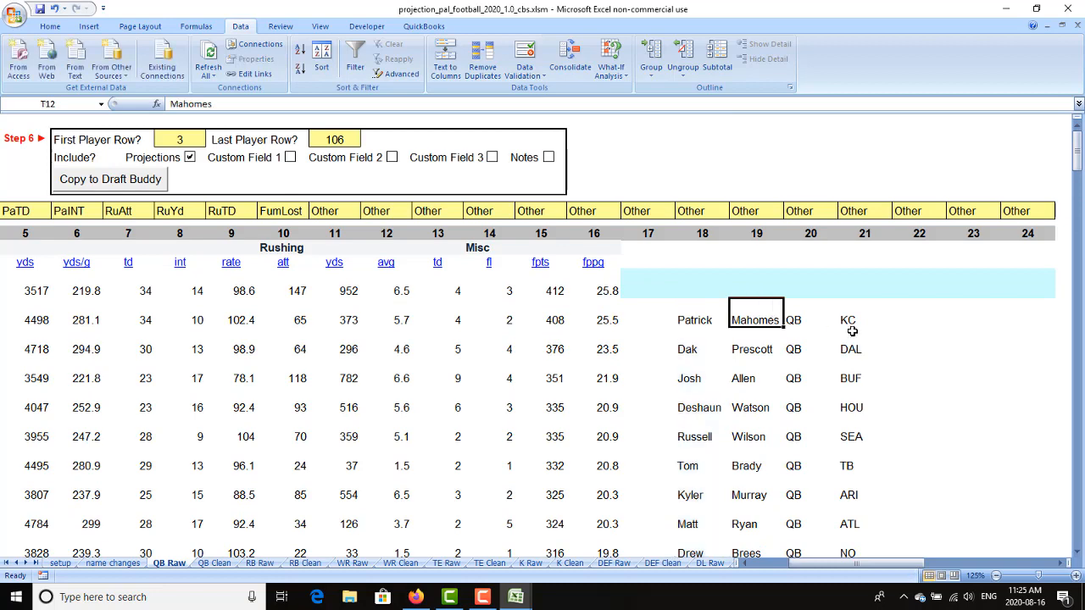
{"action": "key", "text": "Left"}
{"action": "key", "text": "Left"}
{"action": "key", "text": "Right"}
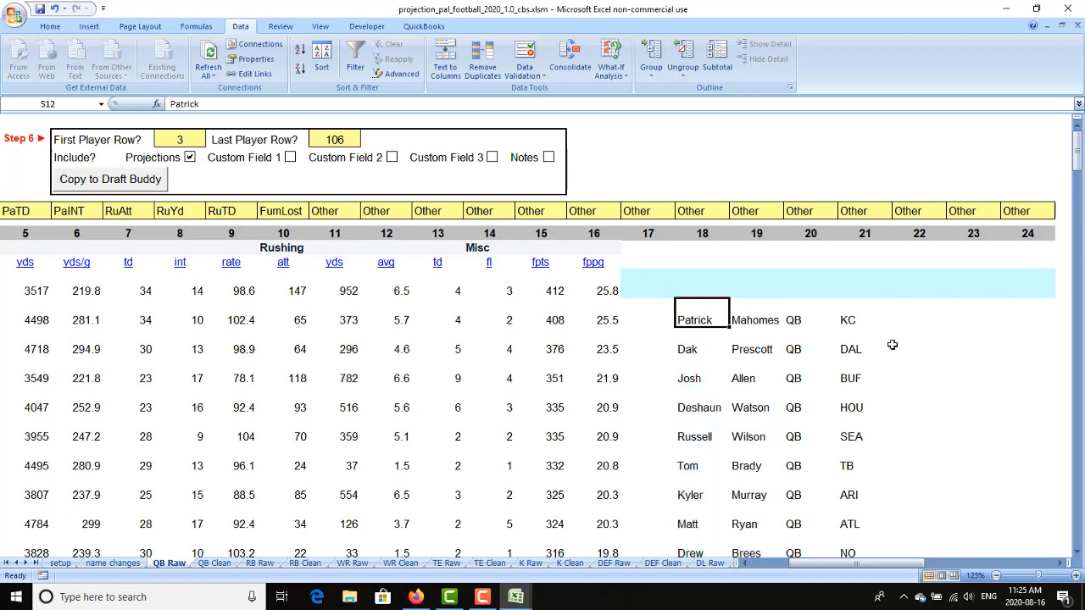
{"action": "key", "text": "Right"}
{"action": "key", "text": "Left"}
{"action": "key", "text": "Left"}
{"action": "key", "text": "Left"}
{"action": "key", "text": "Left"}
{"action": "key", "text": "Left"}
{"action": "key", "text": "Left"}
{"action": "key", "text": "Home"}
{"action": "key", "text": "Right"}
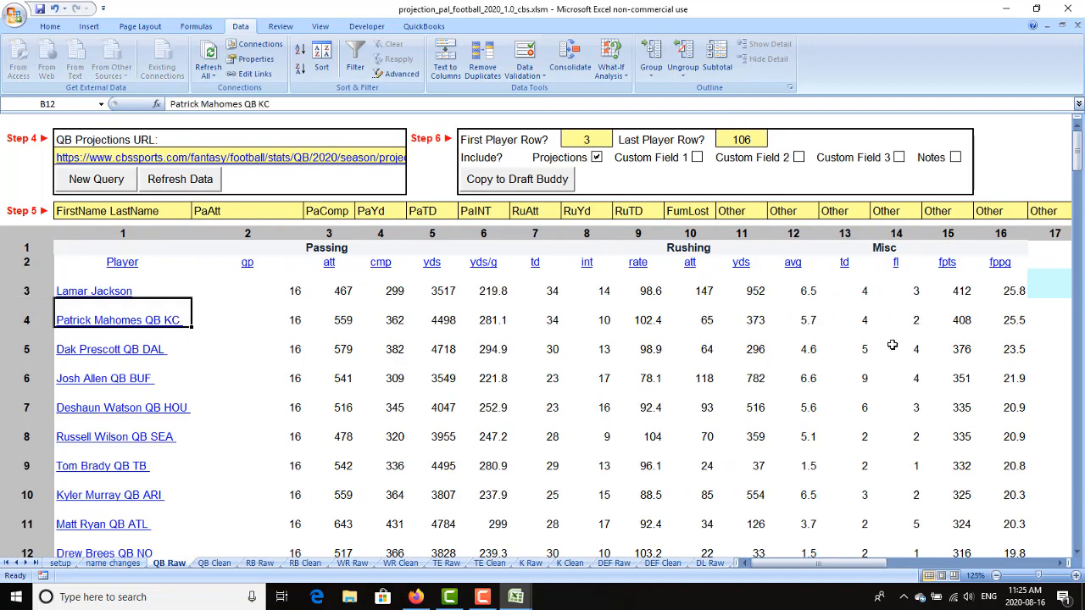
{"action": "key", "text": "Right"}
{"action": "key", "text": "Right"}
{"action": "key", "text": "Right"}
{"action": "key", "text": "Right"}
{"action": "key", "text": "Right"}
{"action": "key", "text": "Right"}
{"action": "key", "text": "Right"}
{"action": "key", "text": "Right"}
{"action": "key", "text": "Right"}
{"action": "key", "text": "Right"}
{"action": "key", "text": "Right"}
{"action": "key", "text": "Right"}
{"action": "key", "text": "Right"}
{"action": "key", "text": "Right"}
{"action": "key", "text": "Right"}
{"action": "key", "text": "Right"}
{"action": "key", "text": "Right"}
{"action": "key", "text": "Right"}
{"action": "key", "text": "Right"}
{"action": "key", "text": "Right"}
{"action": "key", "text": "Right"}
{"action": "key", "text": "Right"}
{"action": "key", "text": "Right"}
{"action": "key", "text": "Right"}
{"action": "key", "text": "Right"}
{"action": "key", "text": "Right"}
{"action": "key", "text": "Right"}
{"action": "key", "text": "Right"}
{"action": "key", "text": "Right"}
{"action": "key", "text": "Left"}
{"action": "key", "text": "Left"}
{"action": "key", "text": "Left"}
{"action": "key", "text": "Left"}
{"action": "key", "text": "Left"}
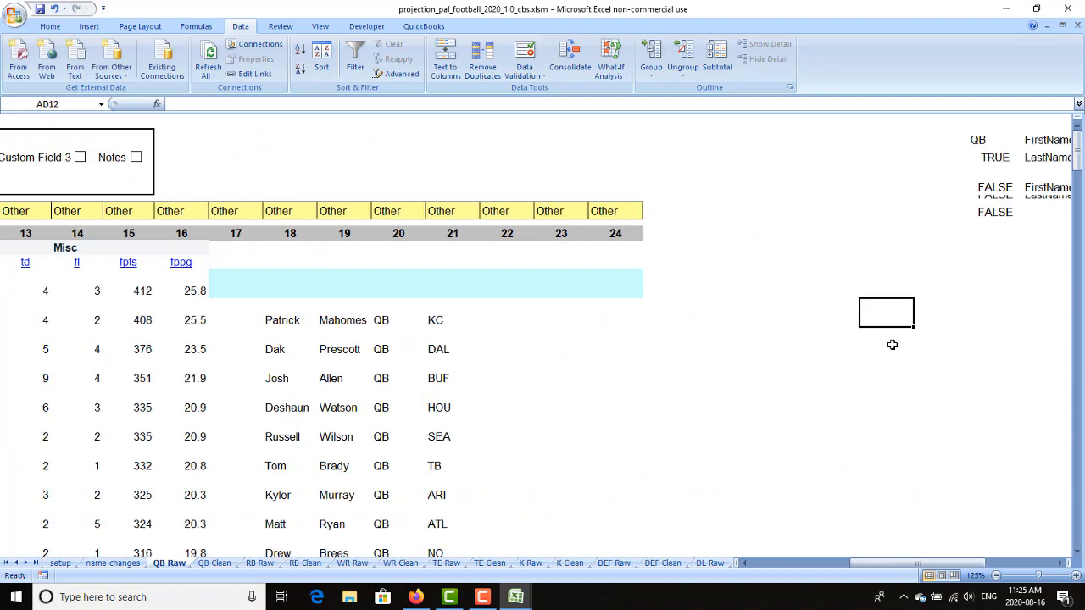
{"action": "key", "text": "Left"}
{"action": "key", "text": "Left"}
{"action": "key", "text": "Left"}
{"action": "key", "text": "Left"}
{"action": "key", "text": "Left"}
{"action": "key", "text": "Left"}
{"action": "key", "text": "Left"}
{"action": "key", "text": "Left"}
{"action": "key", "text": "Left"}
{"action": "key", "text": "Left"}
{"action": "key", "text": "Left"}
{"action": "key", "text": "Left"}
{"action": "key", "text": "Left"}
{"action": "key", "text": "Left"}
{"action": "key", "text": "Left"}
{"action": "key", "text": "Left"}
In W12 of column 22, enter the formula =S12&" "&T12 to join Patrick Mahomes' first and last names
{"action": "key", "text": "Right"}
{"action": "key", "text": "Right"}
{"action": "key", "text": "Right"}
{"action": "key", "text": "Right"}
{"action": "key", "text": "Right"}
{"action": "key", "text": "Right"}
{"action": "key", "text": "Right"}
{"action": "key", "text": "Right"}
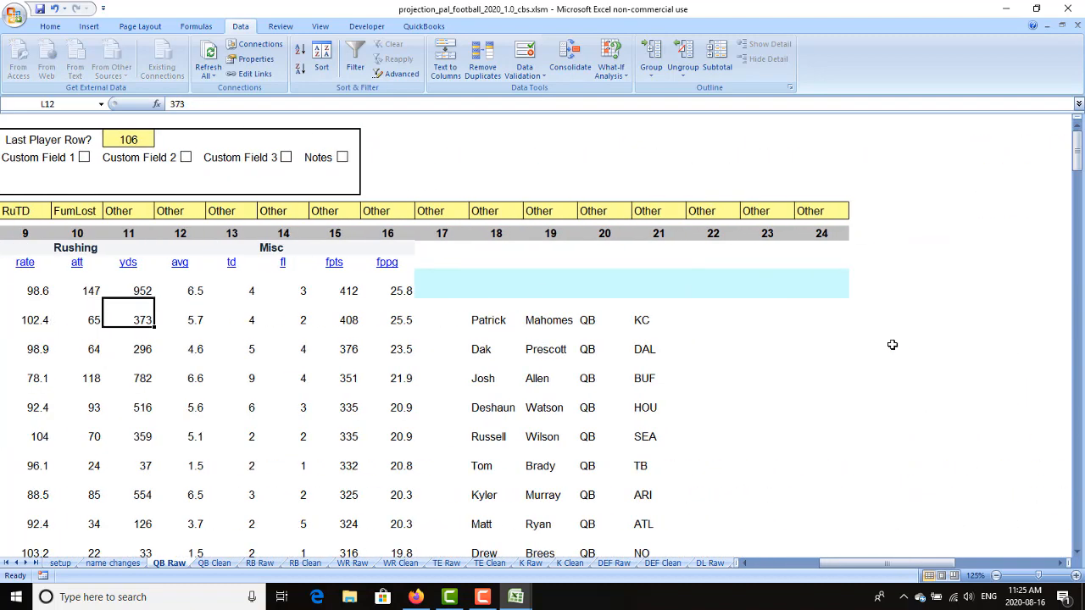
{"action": "key", "text": "Right"}
{"action": "key", "text": "Right"}
{"action": "key", "text": "Right"}
{"action": "key", "text": "Right"}
{"action": "key", "text": "Right"}
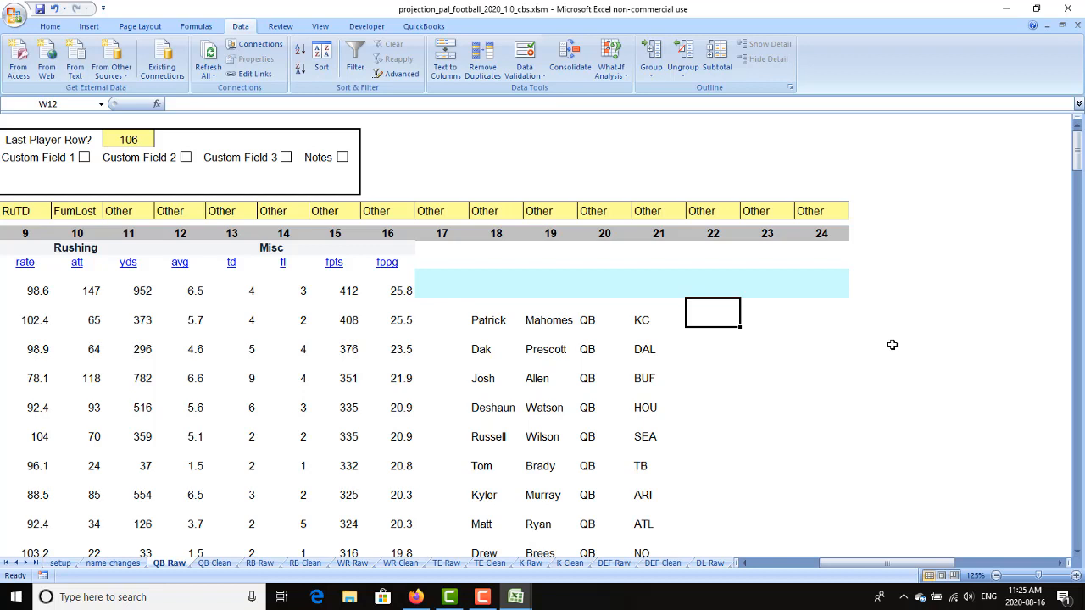
{"action": "type", "text": "="}
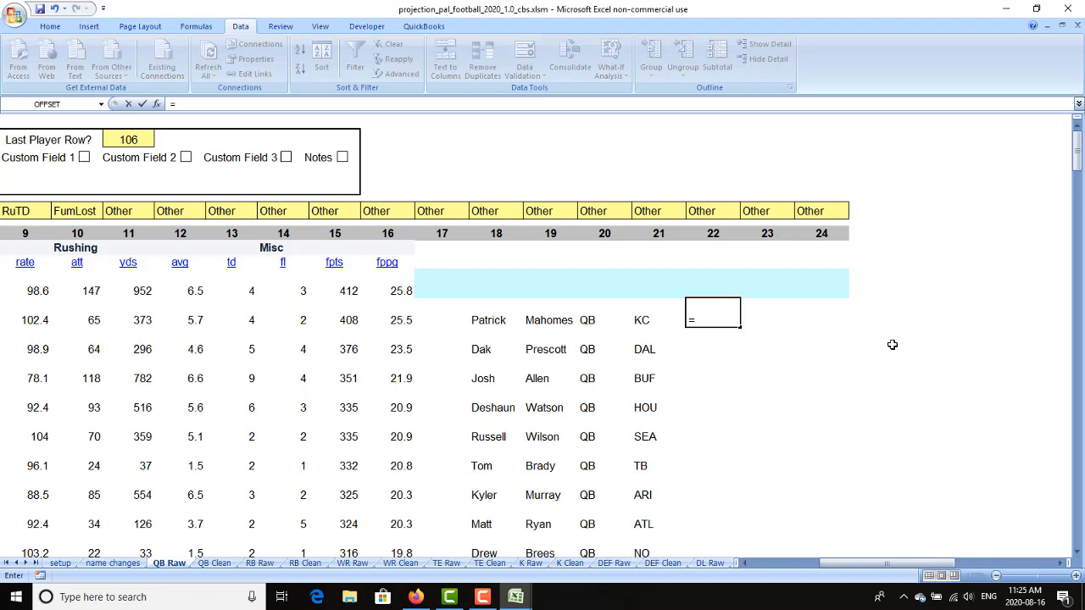
{"action": "key", "text": "Left"}
{"action": "key", "text": "Left"}
{"action": "key", "text": "Left"}
{"action": "key", "text": "Left"}
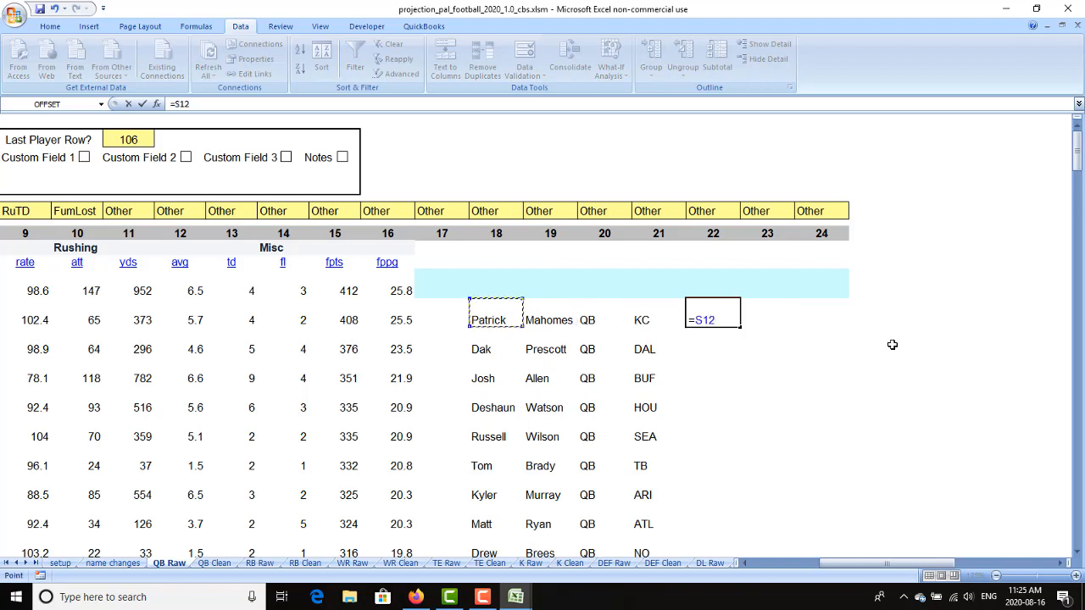
{"action": "type", "text": "&\" \"&"}
{"action": "key", "text": "Left"}
{"action": "key", "text": "Left"}
{"action": "key", "text": "Left"}
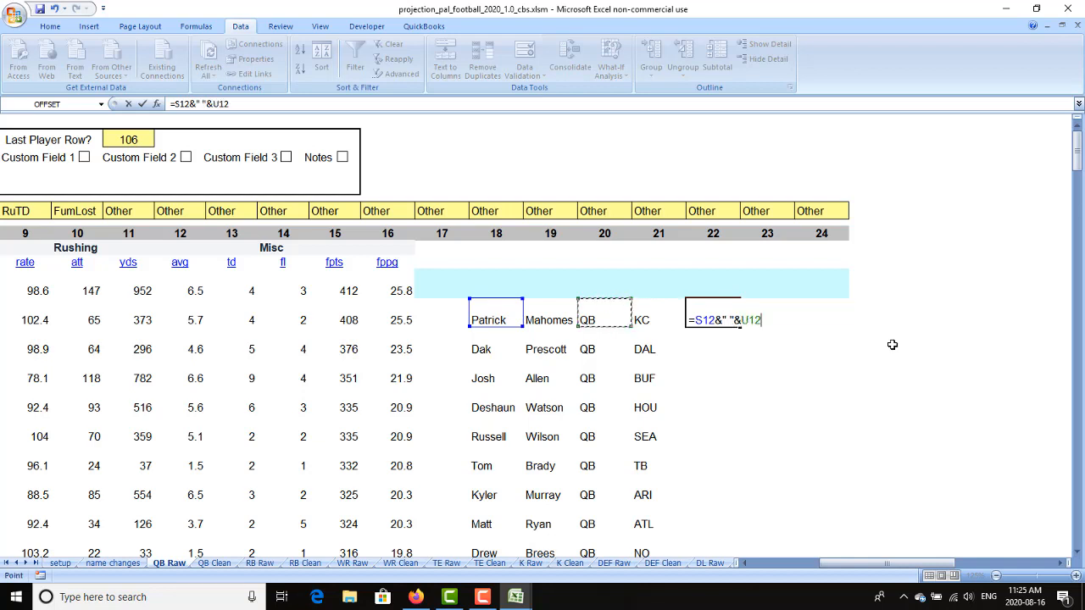
{"action": "key", "text": "Return"}
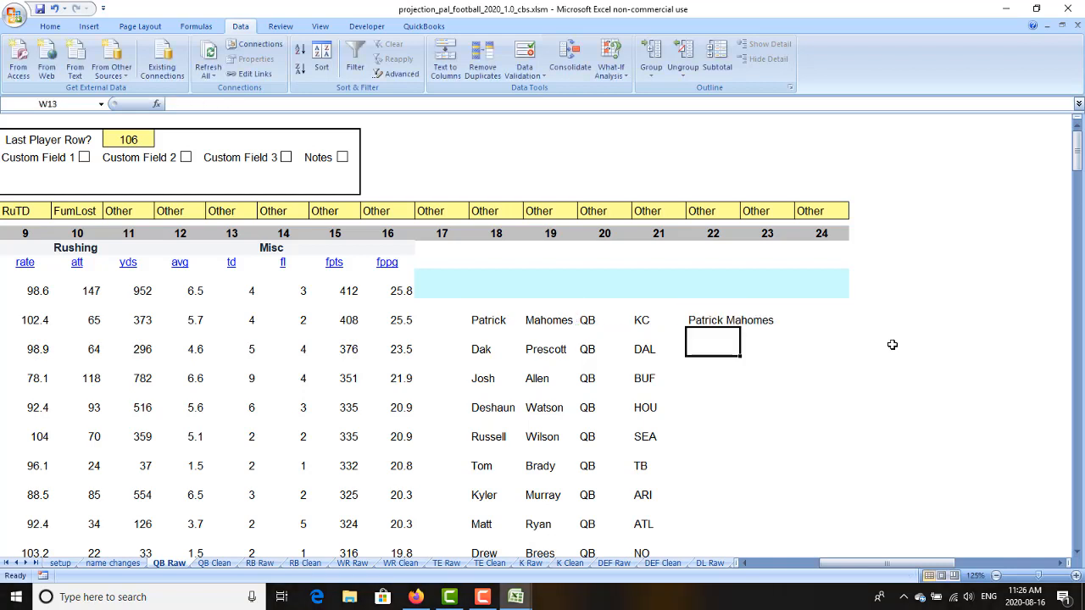
{"action": "key", "text": "Up"}
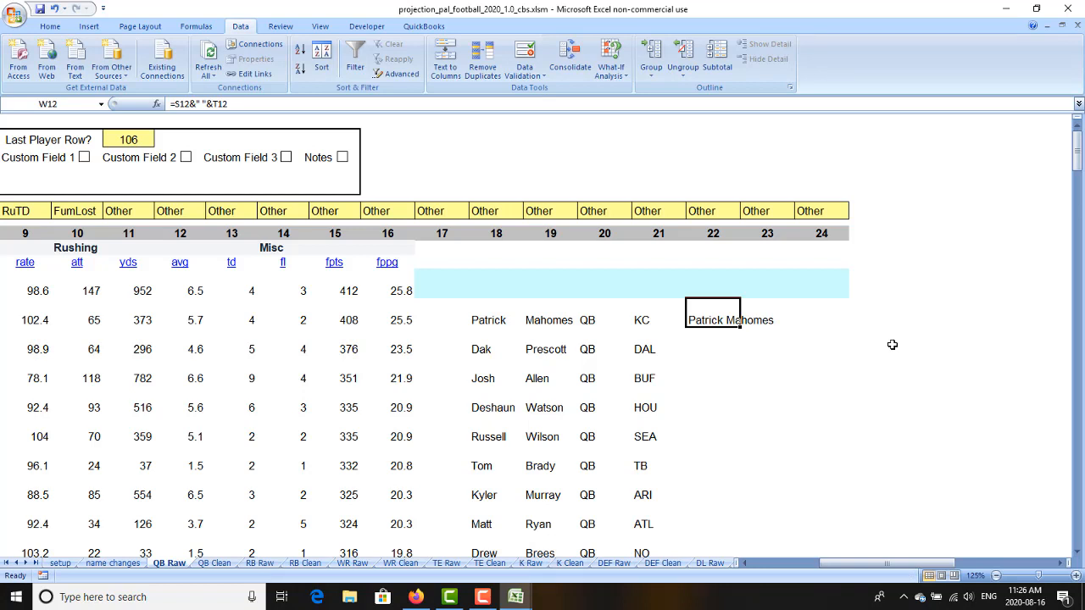
{"action": "type", "text": "c"}
{"action": "key", "text": "shift+Down"}
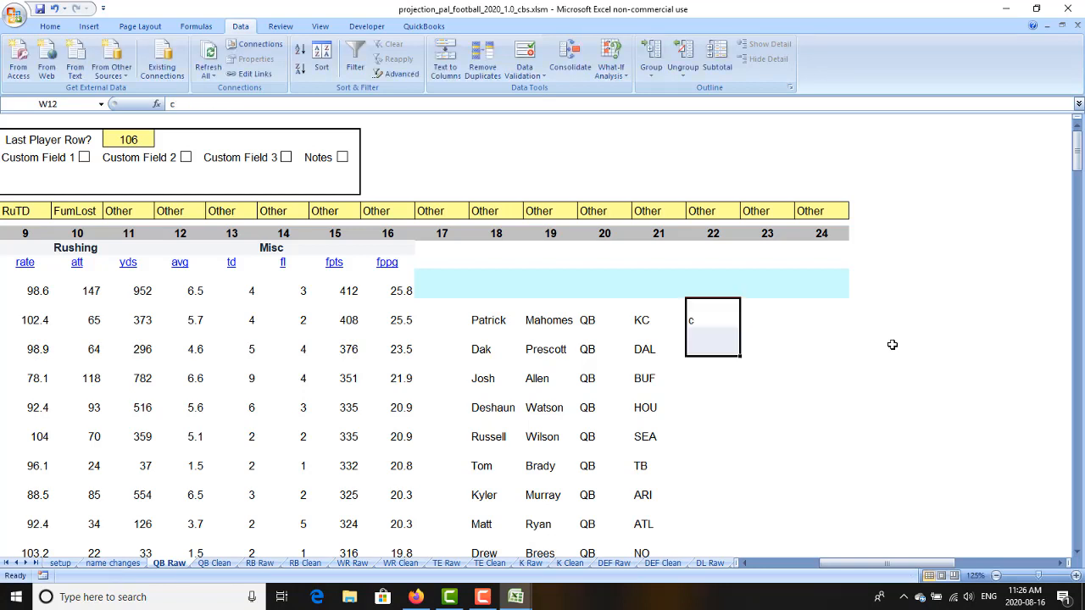
{"action": "left_click", "coordinate": [53, 7]}
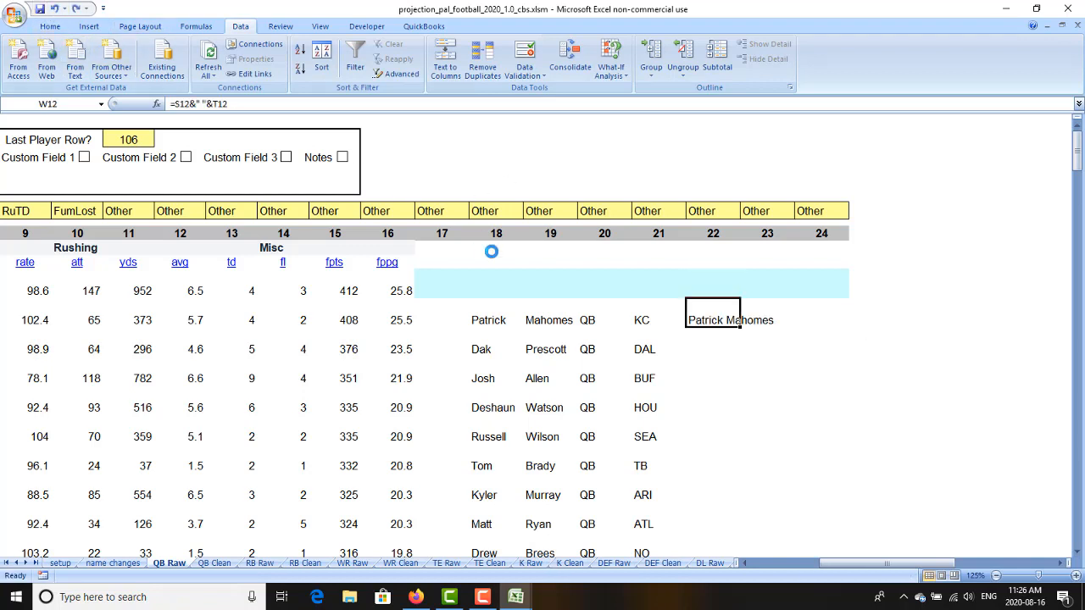
{"action": "key", "text": "ctrl+c"}
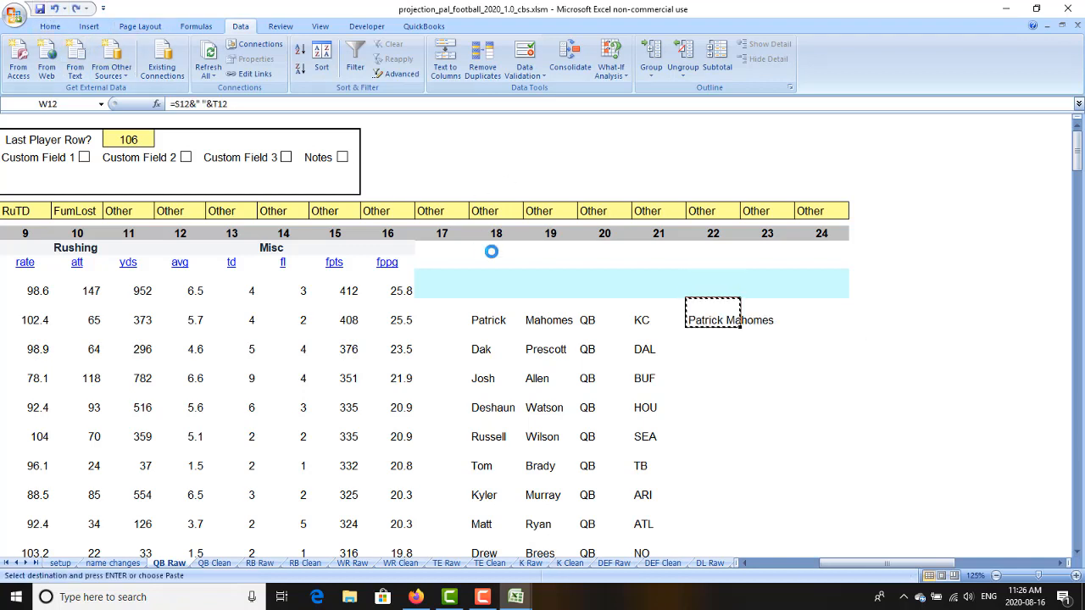
{"action": "key", "text": "shift+Down"}
{"action": "key", "text": "shift+Down"}
{"action": "key", "text": "shift+Down"}
{"action": "key", "text": "shift+Down"}
{"action": "key", "text": "shift+Down"}
{"action": "key", "text": "shift+Down"}
{"action": "key", "text": "shift+Down"}
{"action": "key", "text": "shift+Down"}
{"action": "key", "text": "shift+Down"}
{"action": "key", "text": "shift+Down"}
{"action": "key", "text": "shift+Down"}
{"action": "key", "text": "shift+Down"}
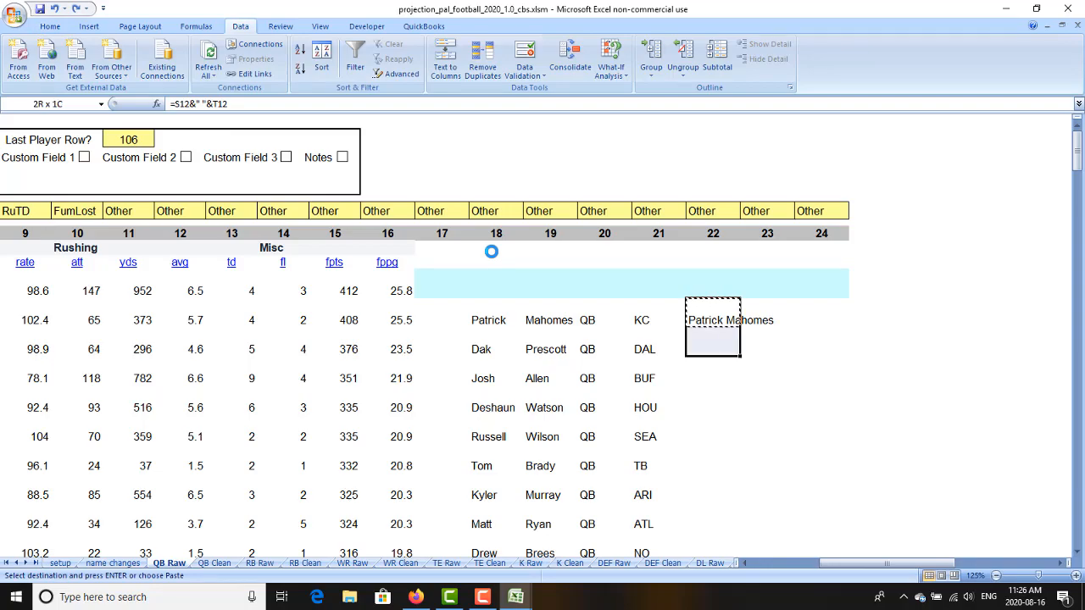
{"action": "key", "text": "shift+Down"}
{"action": "key", "text": "shift+Down"}
{"action": "key", "text": "shift+Down"}
{"action": "key", "text": "shift+Down"}
{"action": "key", "text": "shift+Down"}
{"action": "key", "text": "shift+Down"}
{"action": "key", "text": "shift+Down"}
{"action": "key", "text": "shift+Down"}
{"action": "key", "text": "shift+Down"}
{"action": "key", "text": "shift+Down"}
{"action": "key", "text": "shift+Down"}
{"action": "key", "text": "shift+Down"}
{"action": "key", "text": "shift+Down"}
{"action": "key", "text": "shift+Down"}
{"action": "key", "text": "shift+Down"}
{"action": "key", "text": "shift+Down"}
{"action": "key", "text": "shift+Down"}
{"action": "key", "text": "shift+Down"}
{"action": "key", "text": "shift+Down"}
{"action": "key", "text": "shift+Down"}
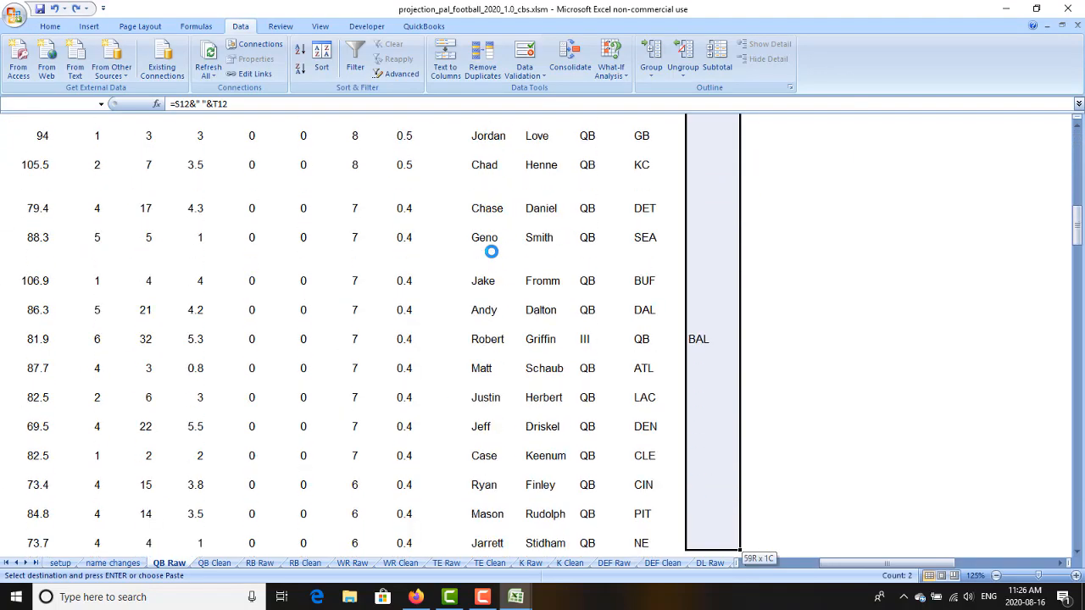
{"action": "key", "text": "shift+Down"}
{"action": "key", "text": "shift+Down"}
{"action": "key", "text": "shift+Down"}
{"action": "key", "text": "shift+Down"}
{"action": "key", "text": "shift+Down"}
{"action": "key", "text": "shift+Down"}
{"action": "key", "text": "shift+Down"}
{"action": "key", "text": "shift+Down"}
{"action": "key", "text": "shift+Down"}
{"action": "key", "text": "shift+Down"}
{"action": "key", "text": "shift+Down"}
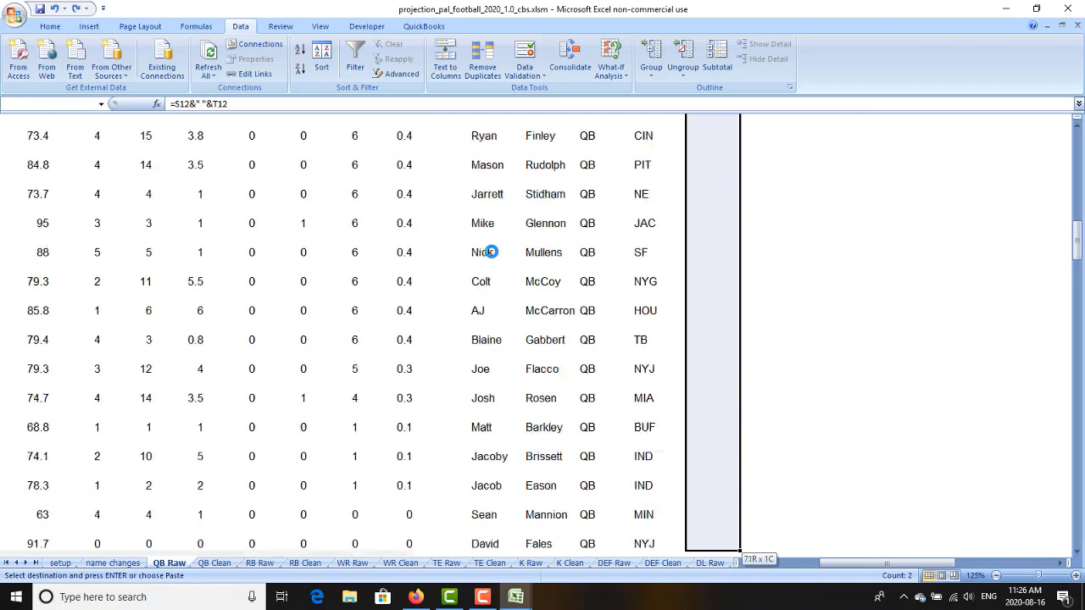
{"action": "key", "text": "shift+Up"}
{"action": "key", "text": "shift+Up"}
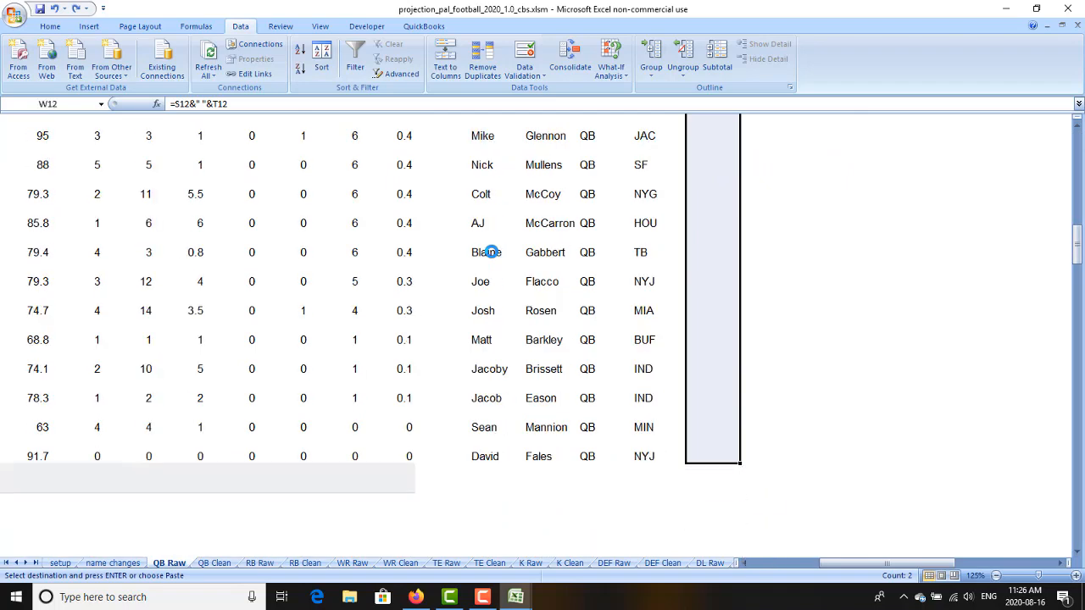
{"action": "key", "text": "ctrl+v"}
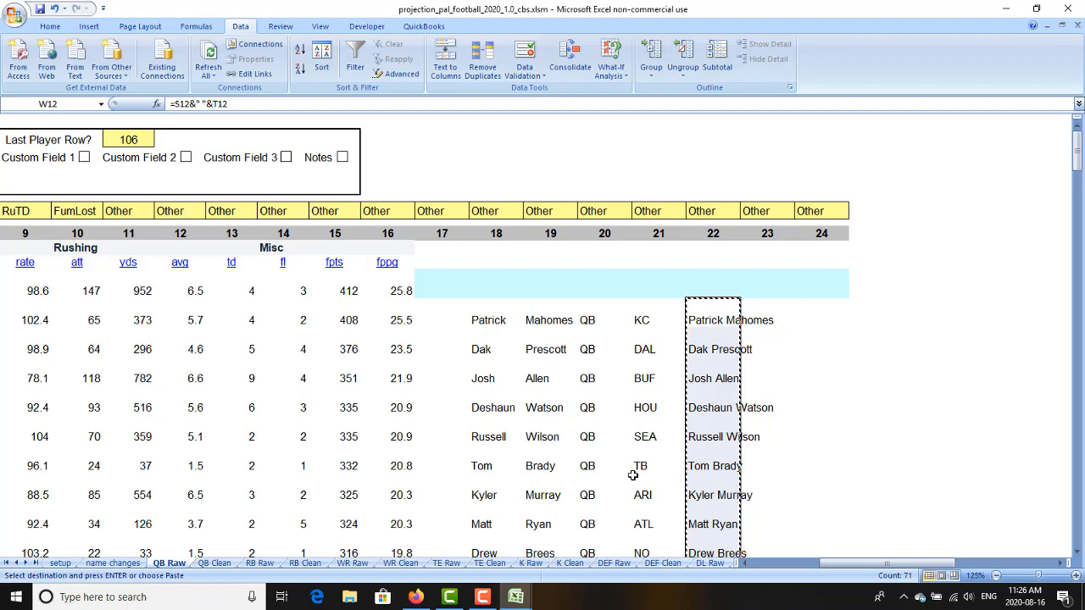
Paste the joined names from column 22 as values over the Player names in column 1, starting at Patrick Mahomes in B12
{"action": "scroll", "coordinate": [874, 379], "scroll_direction": "down", "scroll_amount": 7}
{"action": "scroll", "coordinate": [875, 379], "scroll_direction": "up", "scroll_amount": 7}
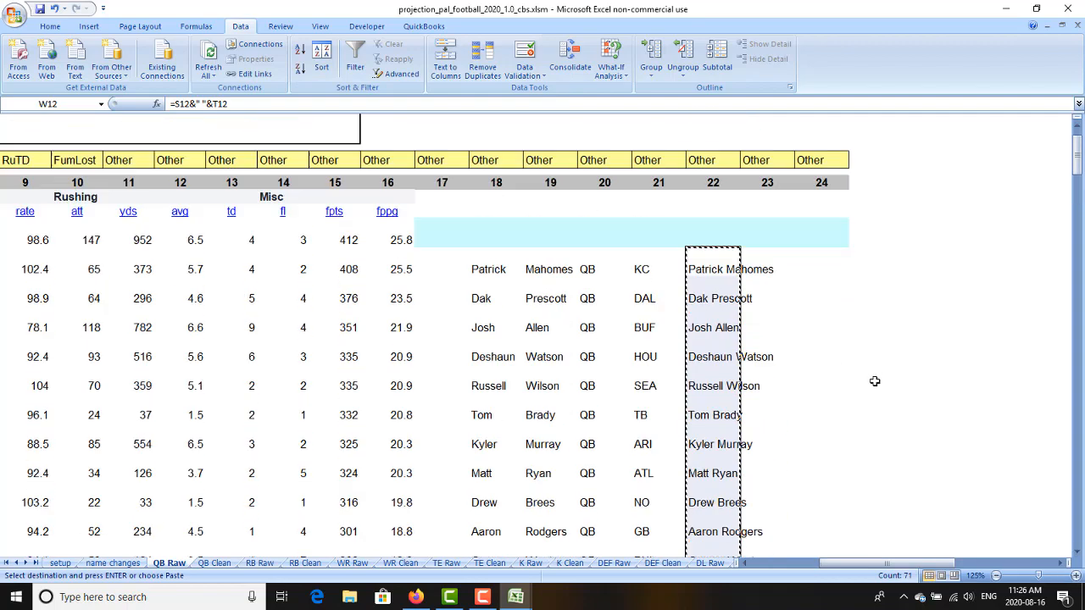
{"action": "key", "text": "Left"}
{"action": "key", "text": "Left"}
{"action": "key", "text": "Left"}
{"action": "key", "text": "Left"}
{"action": "key", "text": "Left"}
{"action": "key", "text": "Left"}
{"action": "key", "text": "Left"}
{"action": "key", "text": "Left"}
{"action": "key", "text": "Left"}
{"action": "key", "text": "Left"}
{"action": "key", "text": "Left"}
{"action": "key", "text": "Left"}
{"action": "key", "text": "Left"}
{"action": "key", "text": "Left"}
{"action": "key", "text": "Left"}
{"action": "key", "text": "Left"}
{"action": "key", "text": "Left"}
{"action": "key", "text": "Left"}
{"action": "key", "text": "Left"}
{"action": "key", "text": "Left"}
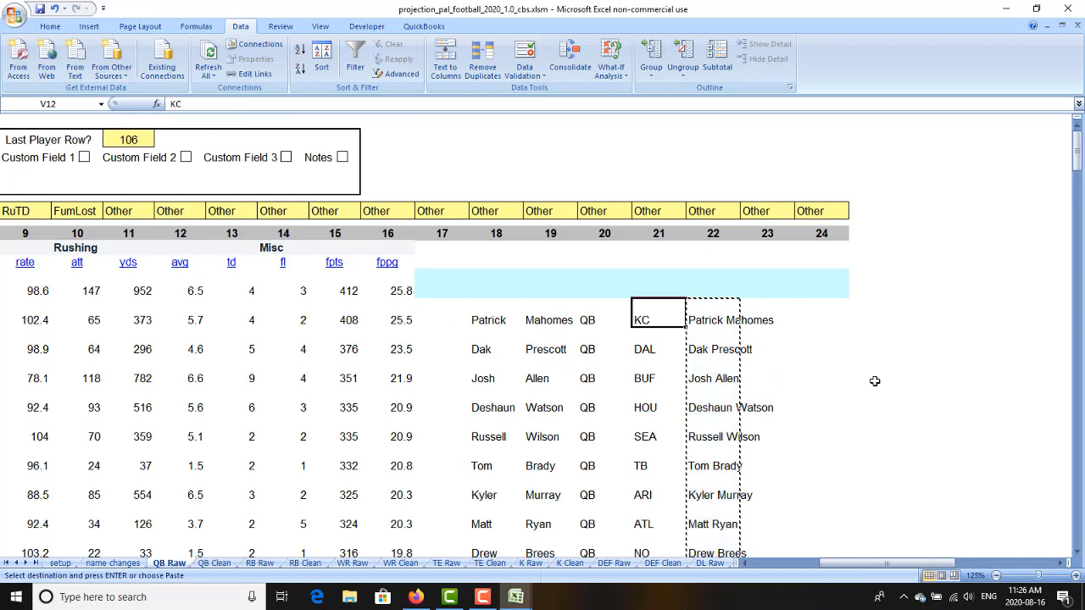
{"action": "key", "text": "Right"}
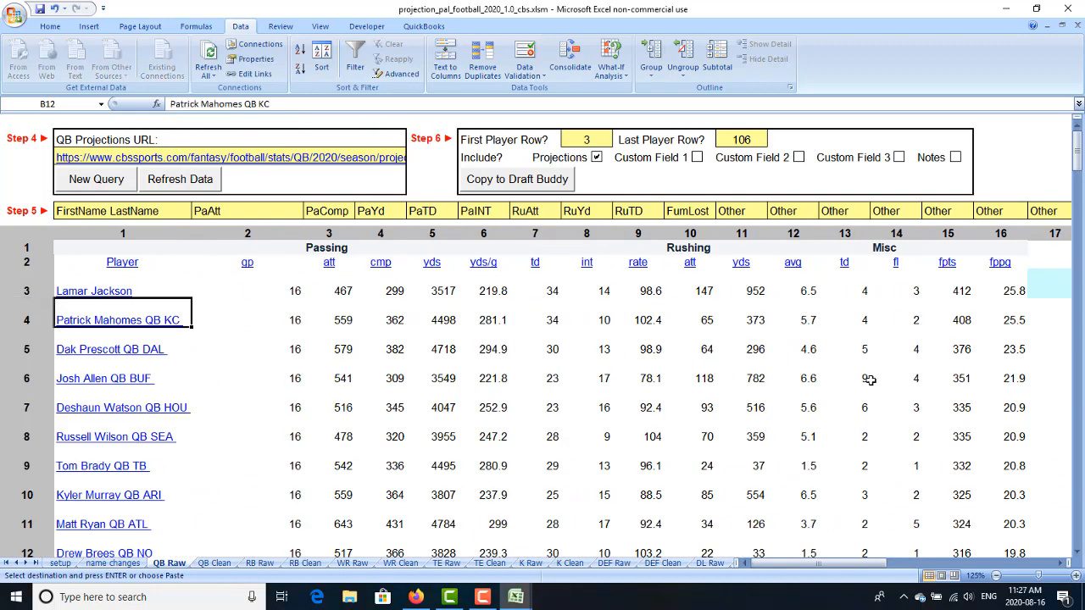
{"action": "left_click", "coordinate": [50, 26]}
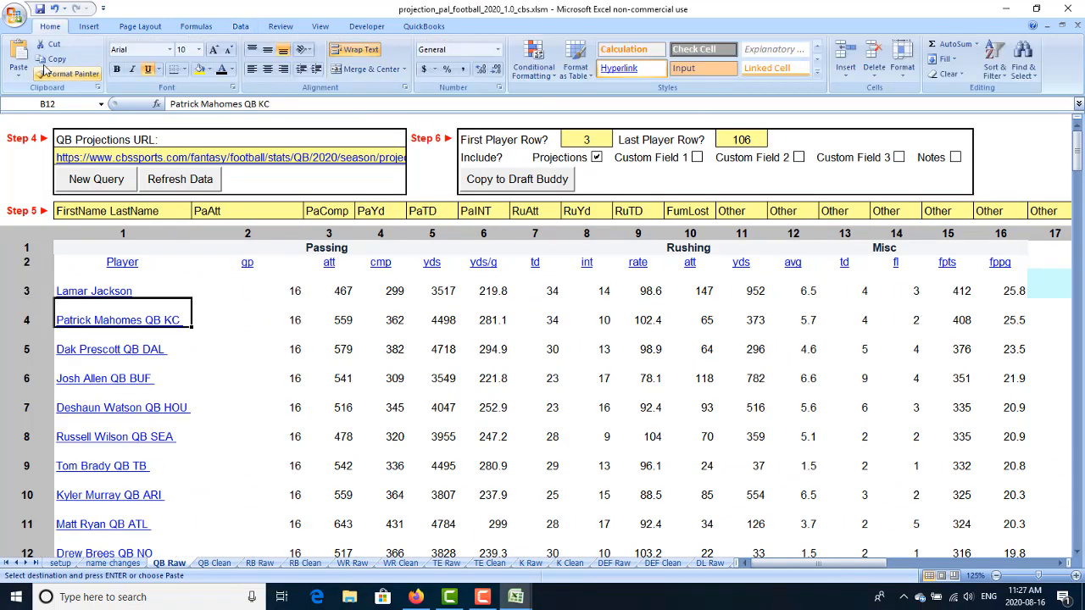
{"action": "left_click", "coordinate": [19, 75]}
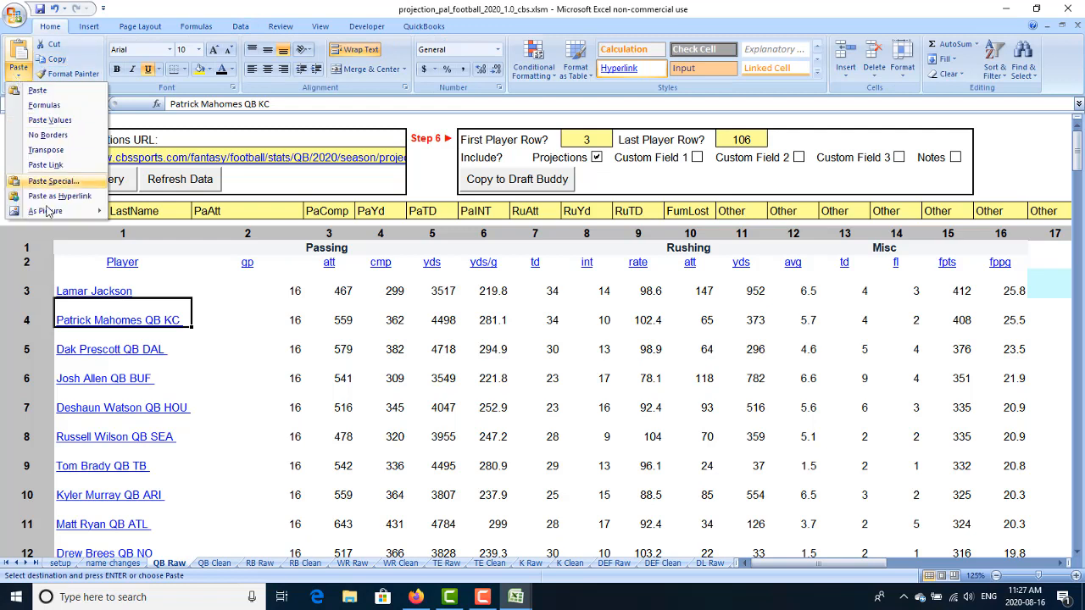
{"action": "left_click", "coordinate": [53, 126]}
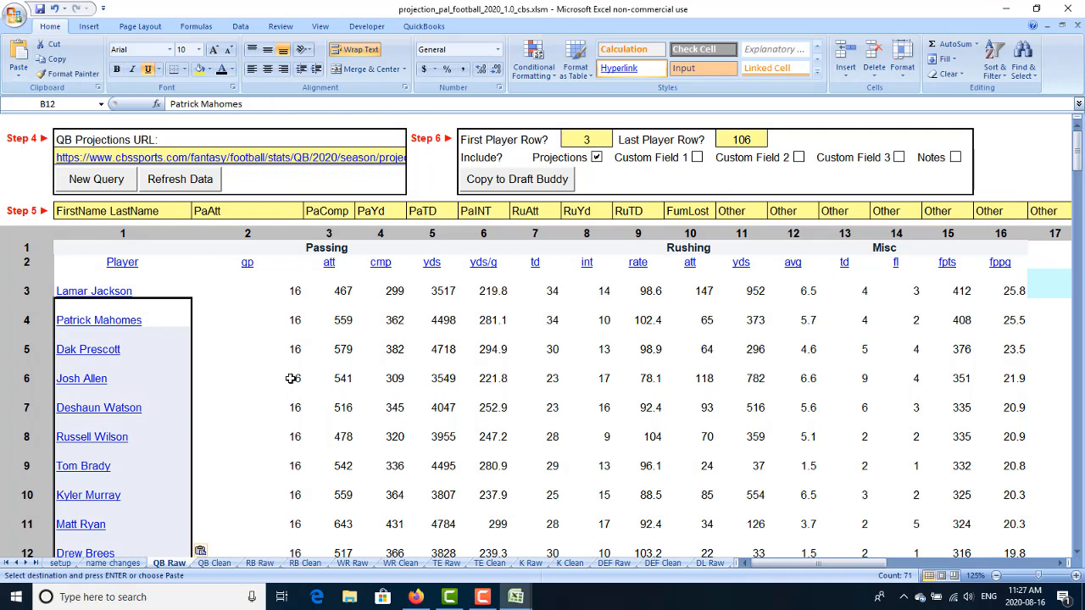
{"action": "left_click", "coordinate": [332, 352]}
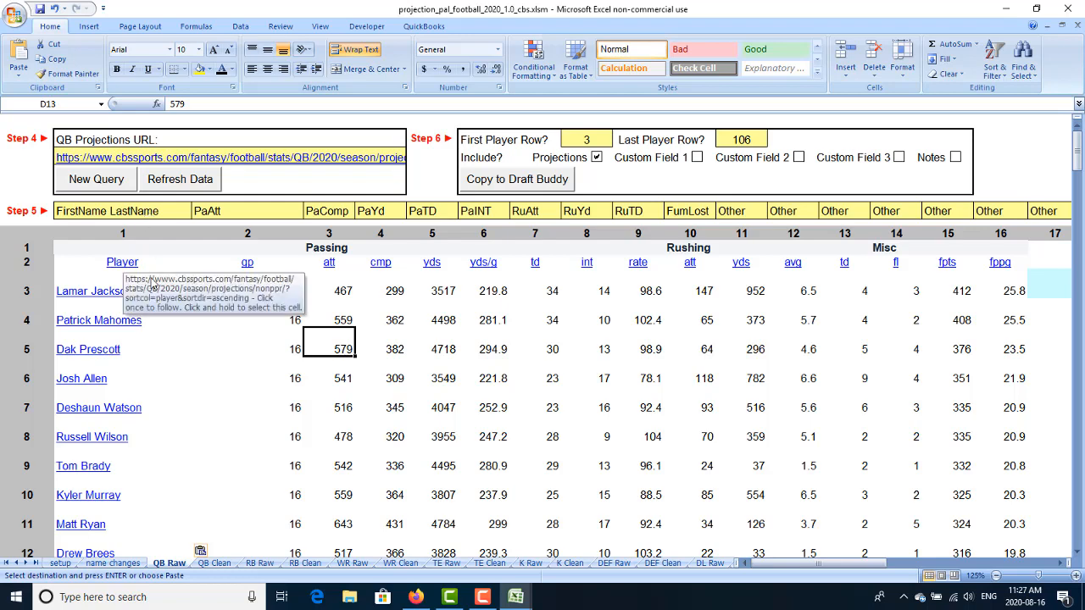
Check on the QB Clean sheet whether the quarterback stats, including RuTD, fall under the correct headings
{"action": "left_click", "coordinate": [215, 564]}
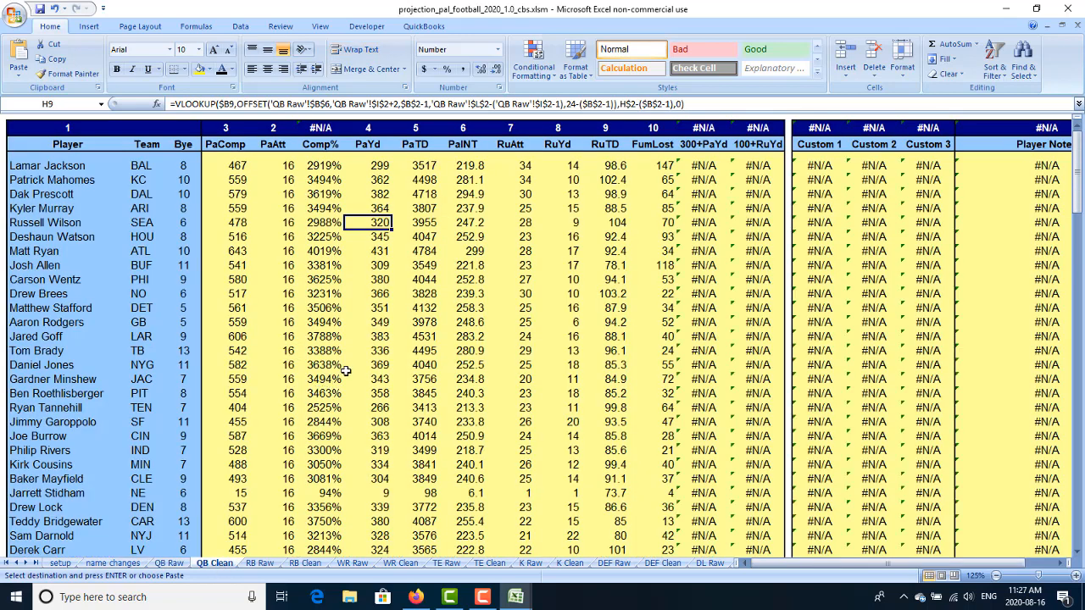
{"action": "mouse_move", "coordinate": [1077, 170]}
{"action": "left_mouse_down"}
{"action": "mouse_move", "coordinate": [1082, 293]}
{"action": "mouse_move", "coordinate": [1083, 169]}
{"action": "left_mouse_up"}
{"action": "left_click", "coordinate": [606, 165]}
{"action": "left_click", "coordinate": [609, 178]}
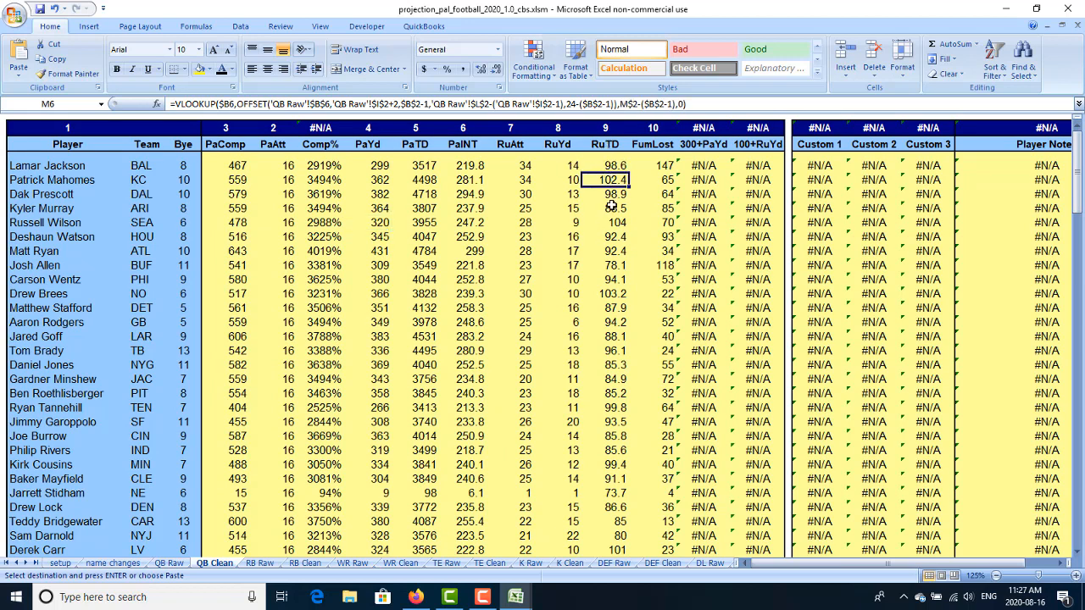
On the QB Raw sheet, set the Step 5 heading of column 2 (gp) to G
{"action": "left_click", "coordinate": [169, 563]}
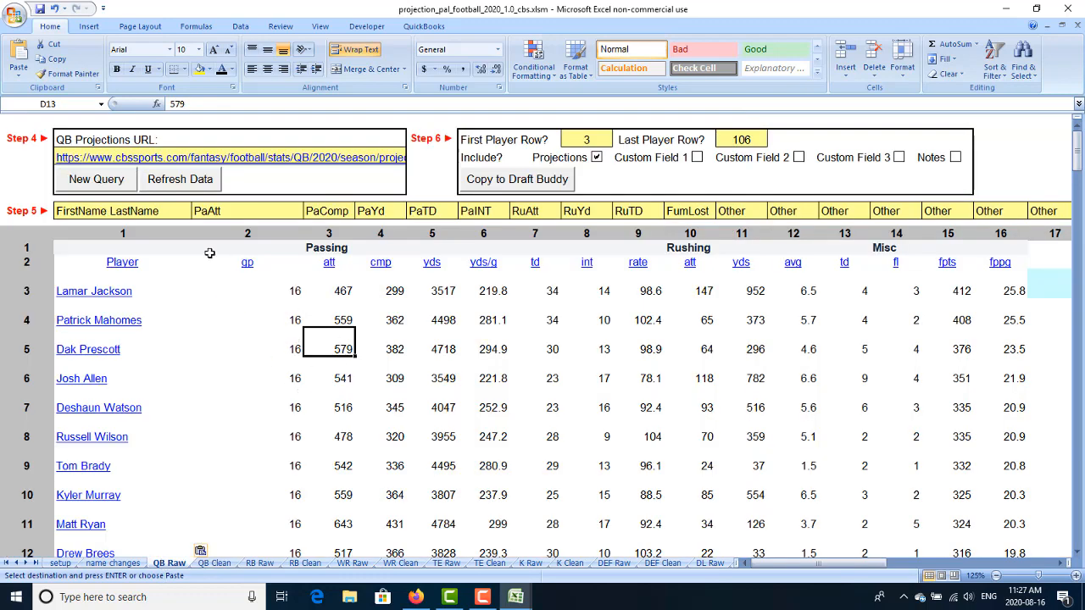
{"action": "left_click", "coordinate": [253, 212]}
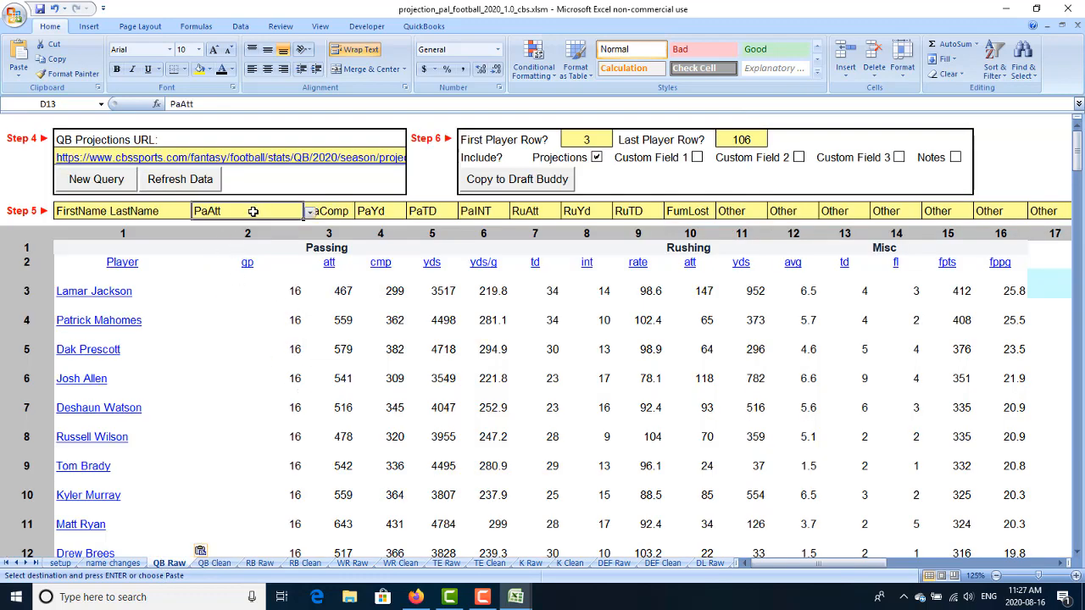
{"action": "left_click", "coordinate": [310, 212]}
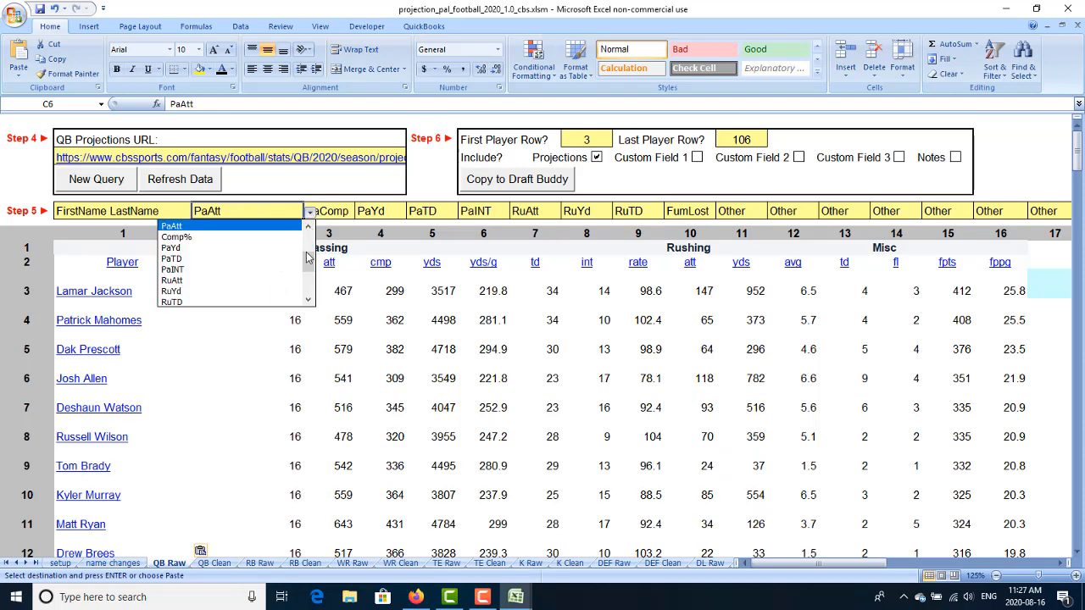
{"action": "left_click_drag", "start_coordinate": [312, 264], "coordinate": [308, 237]}
{"action": "left_click", "coordinate": [182, 280]}
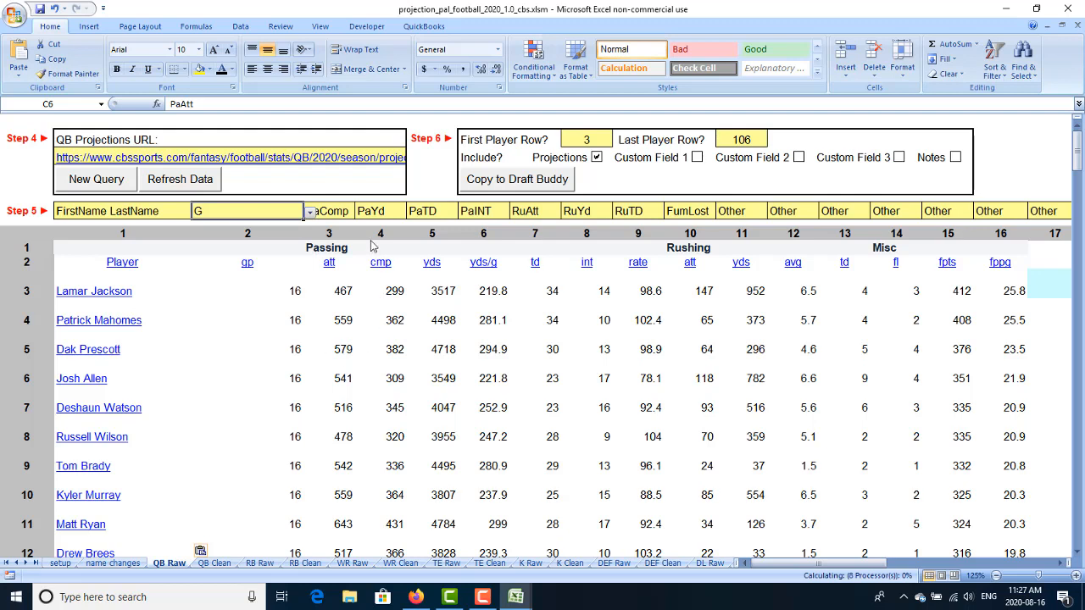
{"action": "key", "text": "ctrl+c"}
Set the Step 5 heading of column 3, the passing attempts, to PaAtt
{"action": "left_click", "coordinate": [336, 210]}
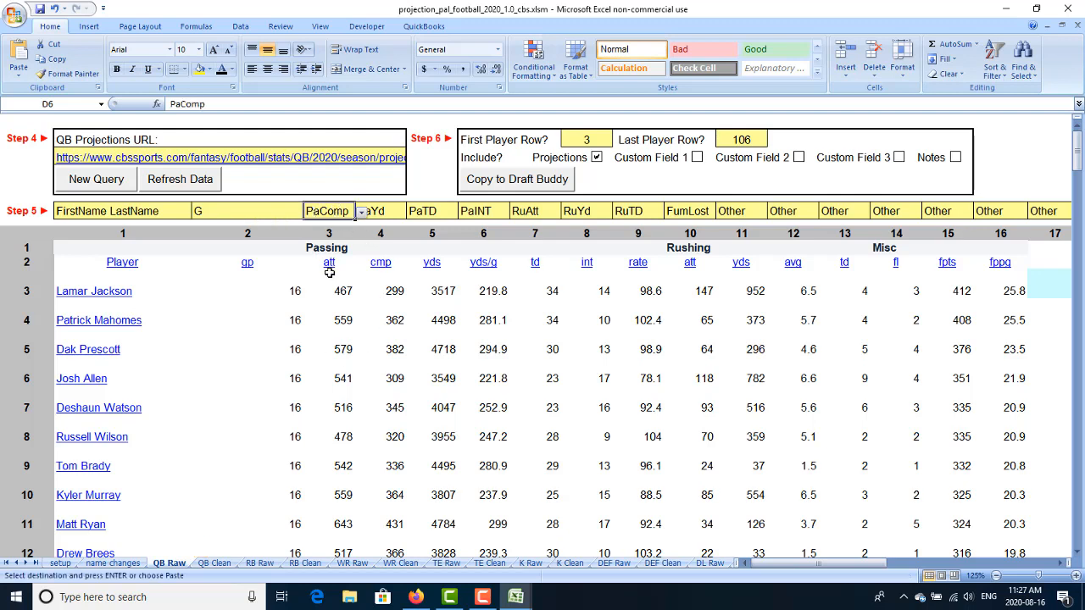
{"action": "left_click", "coordinate": [361, 212]}
{"action": "left_click", "coordinate": [323, 239]}
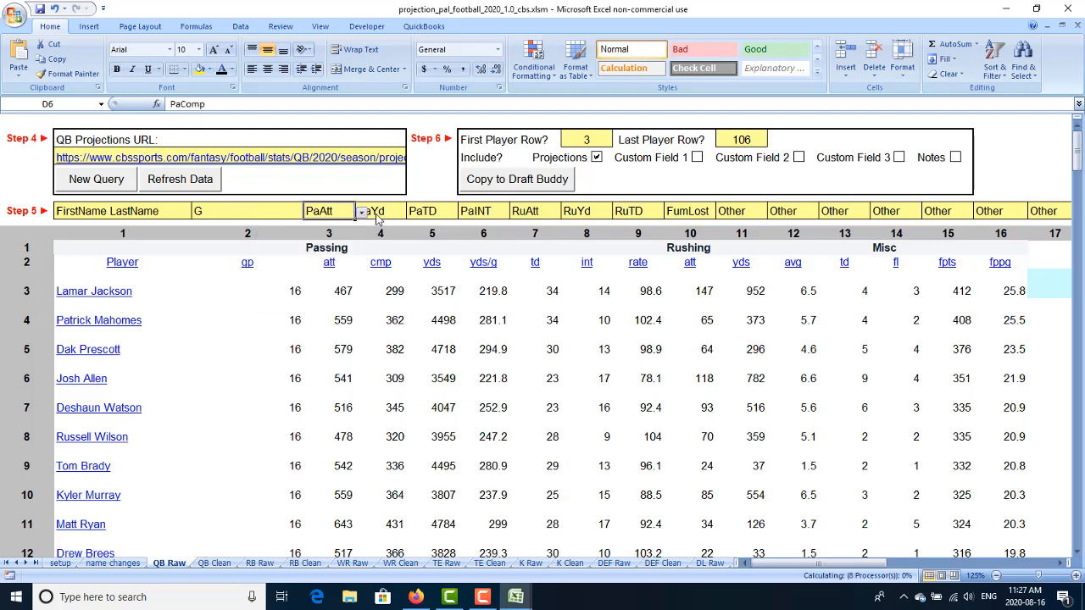
Set the Step 5 heading of column 4 (cmp) to PaComp
{"action": "left_click", "coordinate": [395, 212]}
{"action": "left_click", "coordinate": [412, 213]}
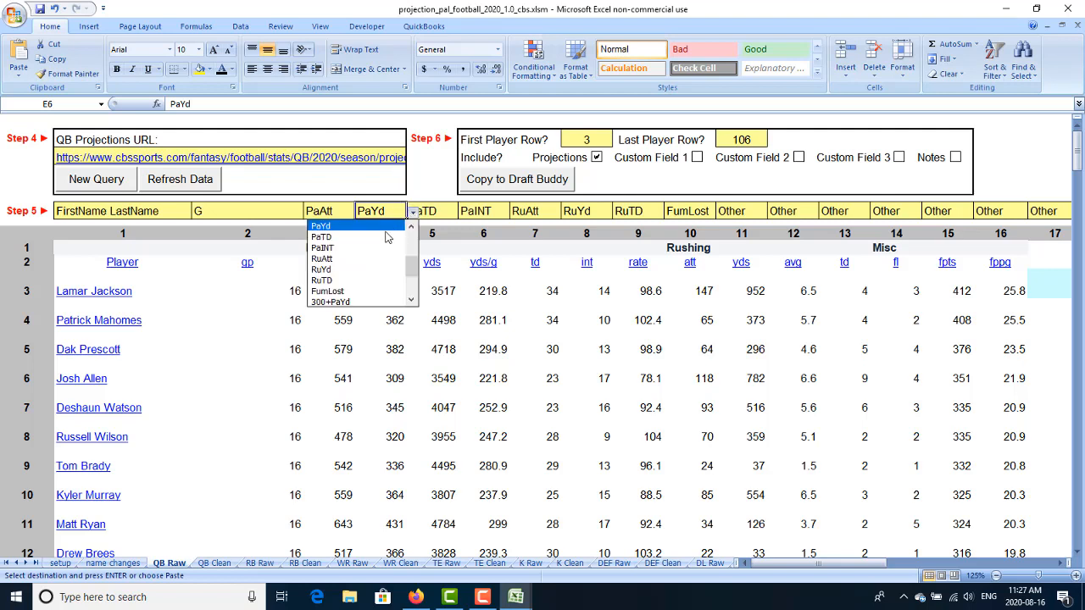
{"action": "left_click", "coordinate": [411, 226]}
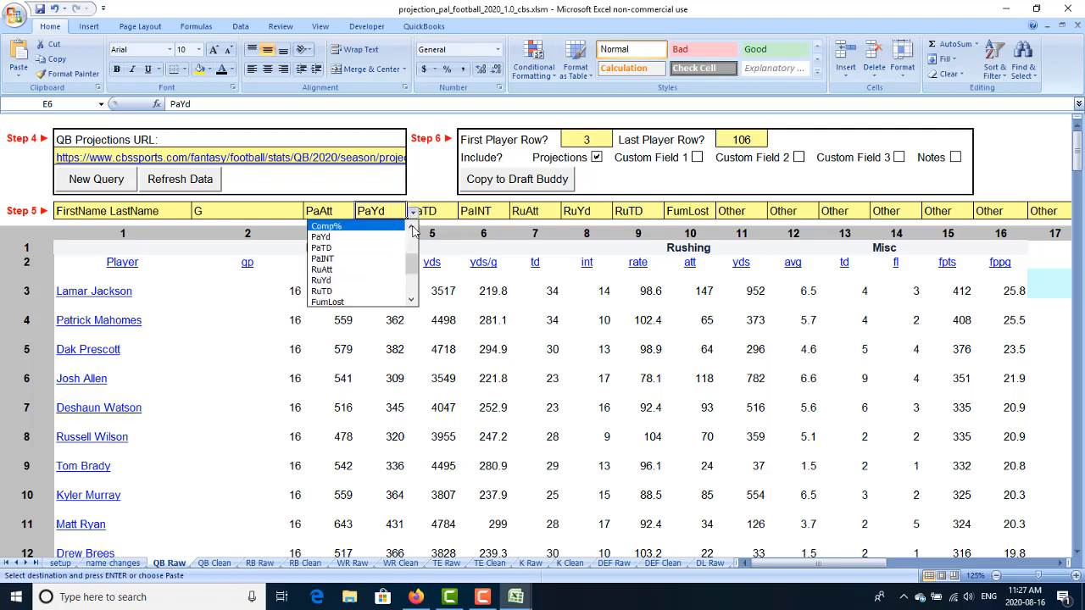
{"action": "left_click", "coordinate": [413, 229]}
{"action": "left_click", "coordinate": [413, 229]}
{"action": "left_click", "coordinate": [399, 236]}
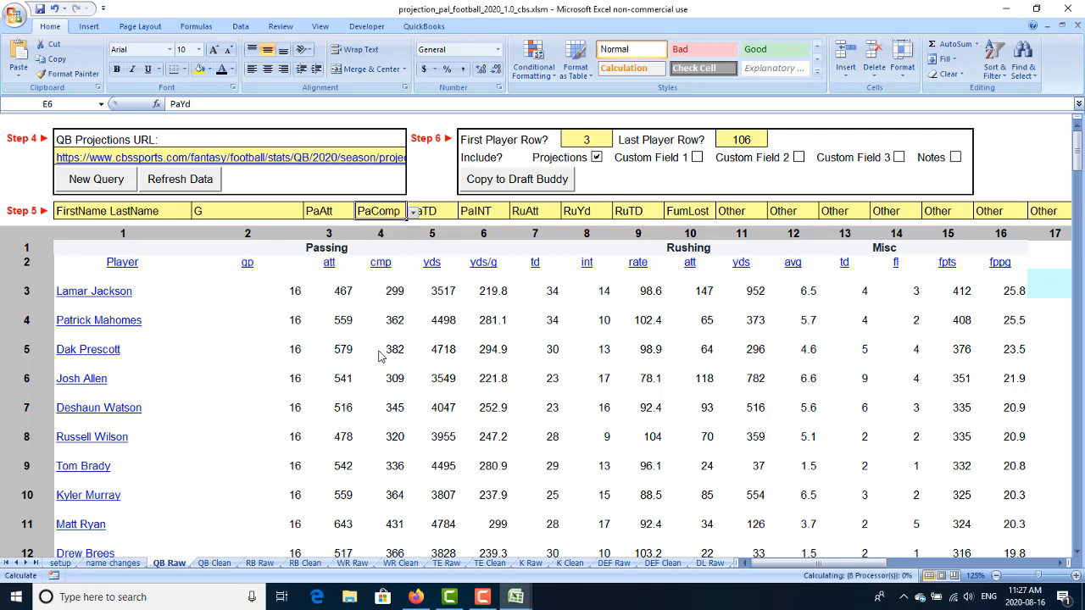
{"action": "key", "text": "ctrl+c"}
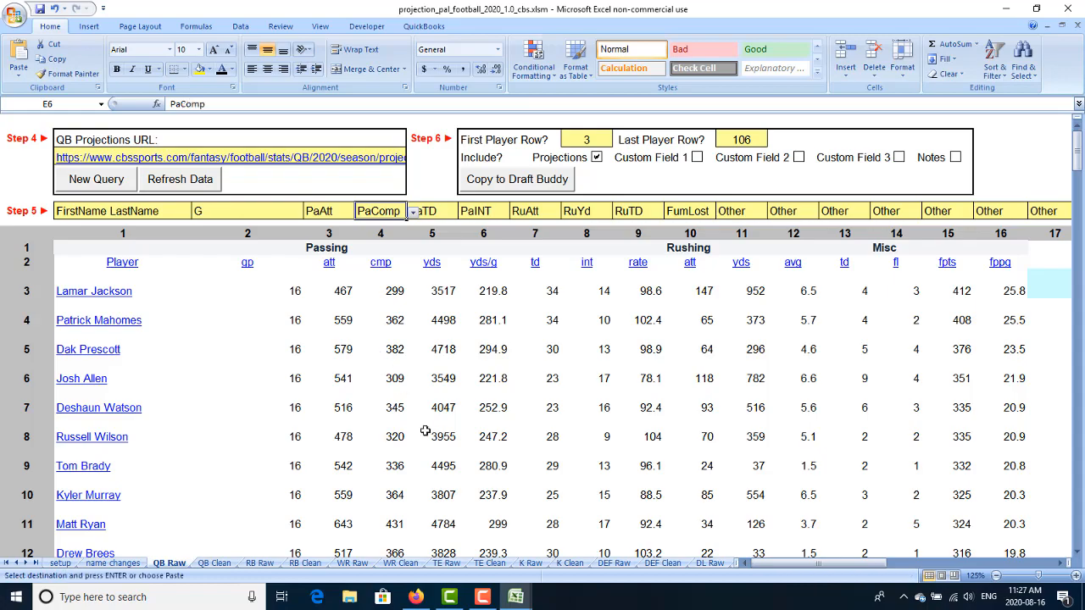
Switch to Firefox and check the column order of the CBS Sports quarterback projections table
{"action": "left_click", "coordinate": [415, 597]}
{"action": "scroll", "coordinate": [271, 305], "scroll_direction": "up", "scroll_amount": 4}
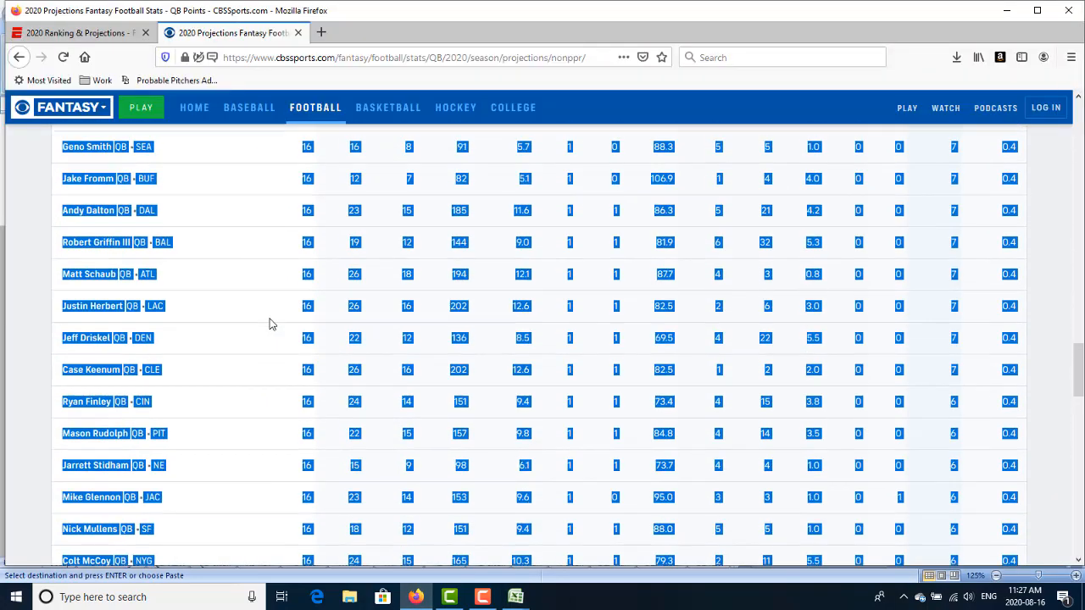
{"action": "scroll", "coordinate": [270, 324], "scroll_direction": "up", "scroll_amount": 15}
{"action": "scroll", "coordinate": [263, 329], "scroll_direction": "down", "scroll_amount": 3}
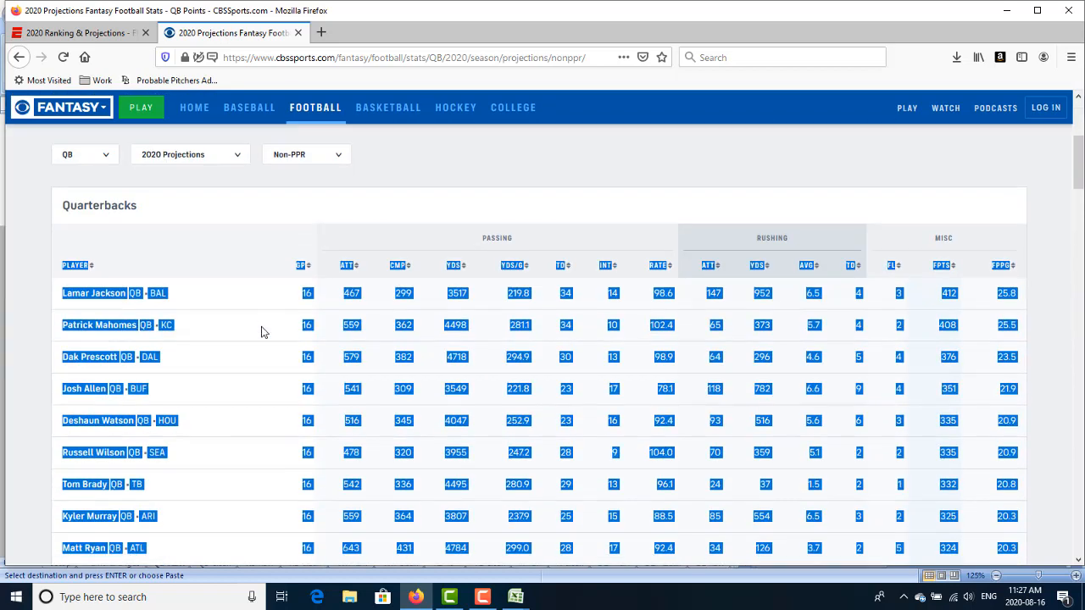
{"action": "left_click", "coordinate": [256, 246]}
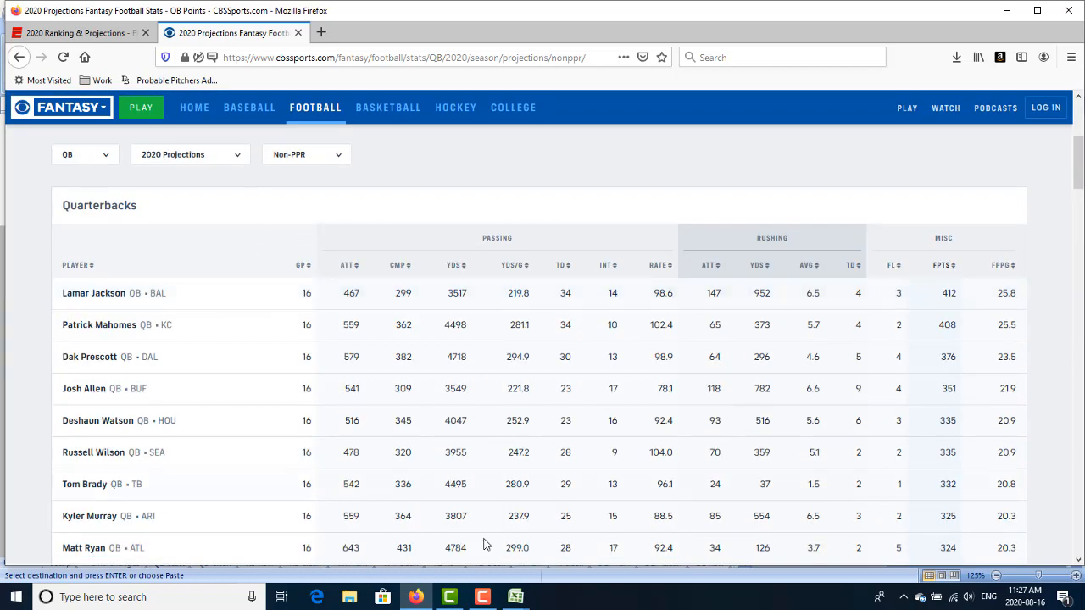
Switch back to the Projection Pal workbook in Excel and set the Step 5 heading of column 5, the passing yards, to PaYd
{"action": "mouse_move", "coordinate": [515, 600]}
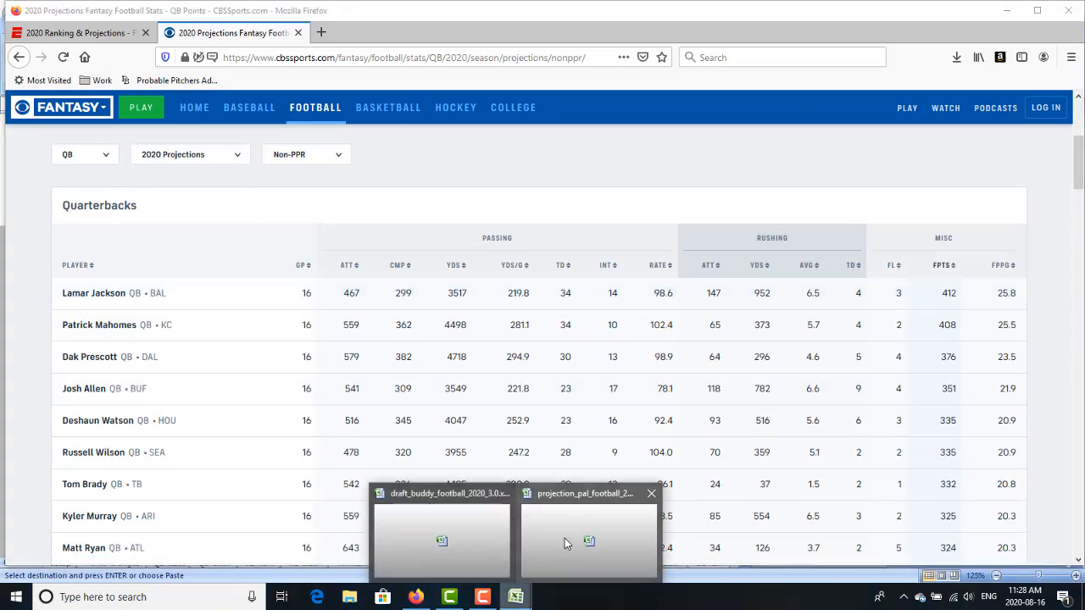
{"action": "left_click", "coordinate": [652, 538]}
{"action": "left_click", "coordinate": [434, 210]}
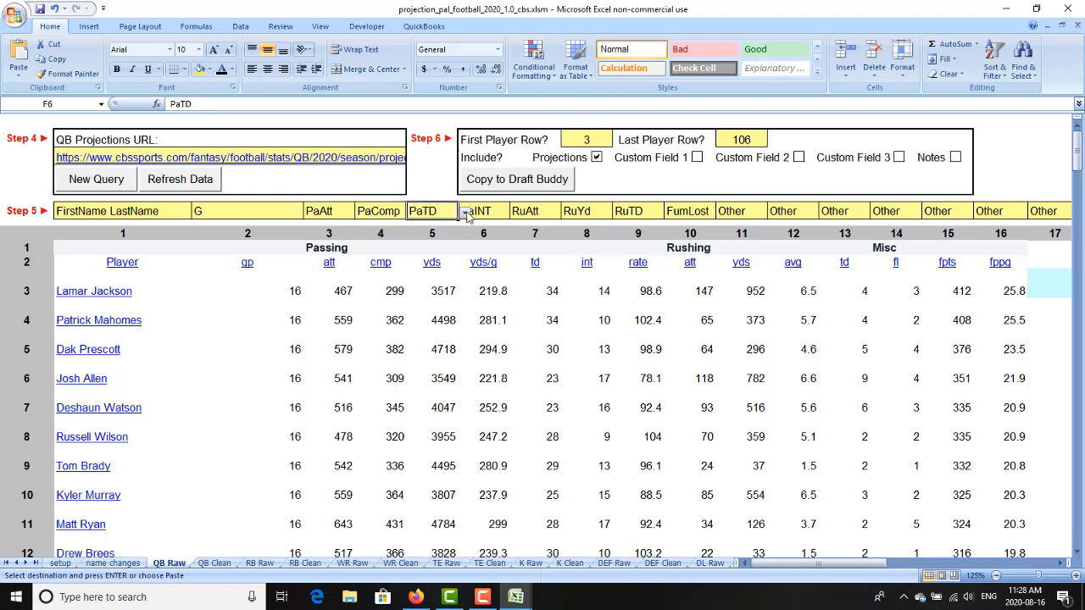
{"action": "left_click", "coordinate": [463, 212]}
{"action": "left_click", "coordinate": [462, 228]}
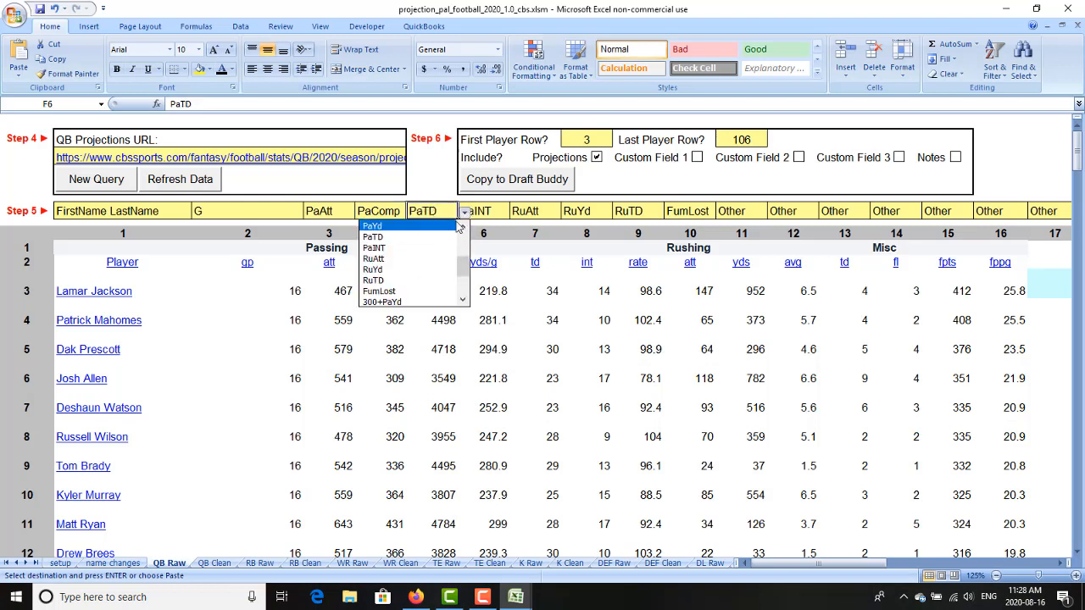
{"action": "left_click", "coordinate": [449, 226]}
Set the Step 5 heading of column 6 (yds/g) to Other
{"action": "left_click", "coordinate": [501, 211]}
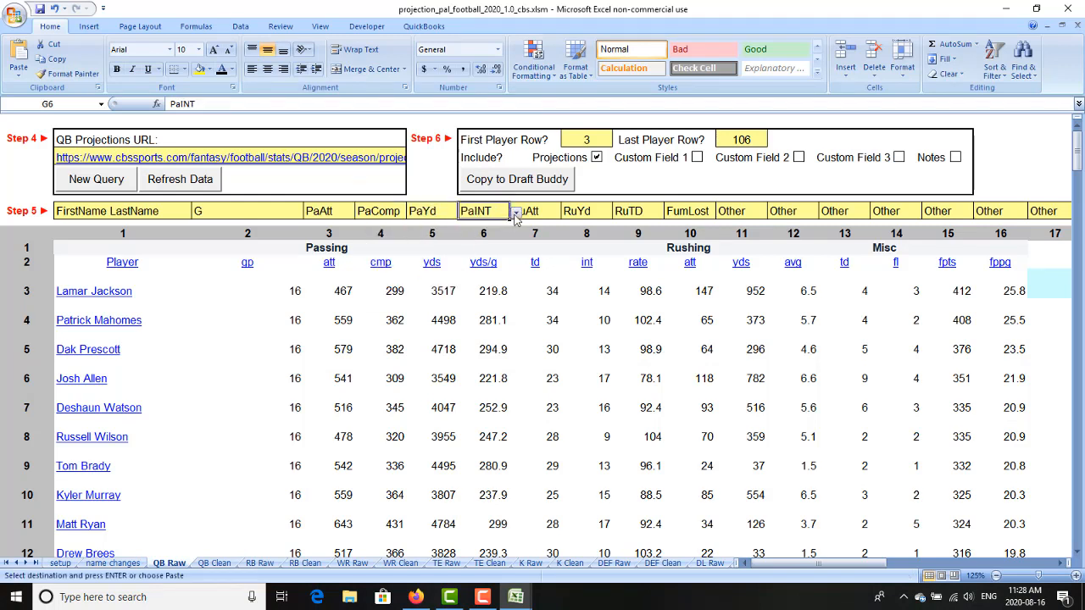
{"action": "left_click", "coordinate": [515, 214]}
{"action": "scroll", "coordinate": [519, 270], "scroll_direction": "down", "scroll_amount": 4}
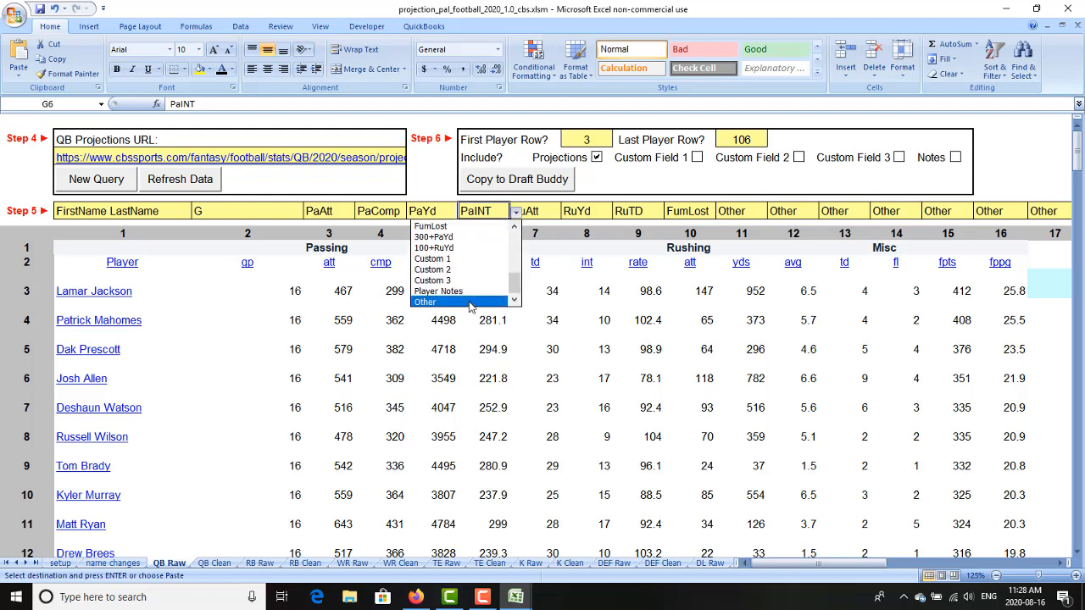
{"action": "left_click", "coordinate": [471, 302]}
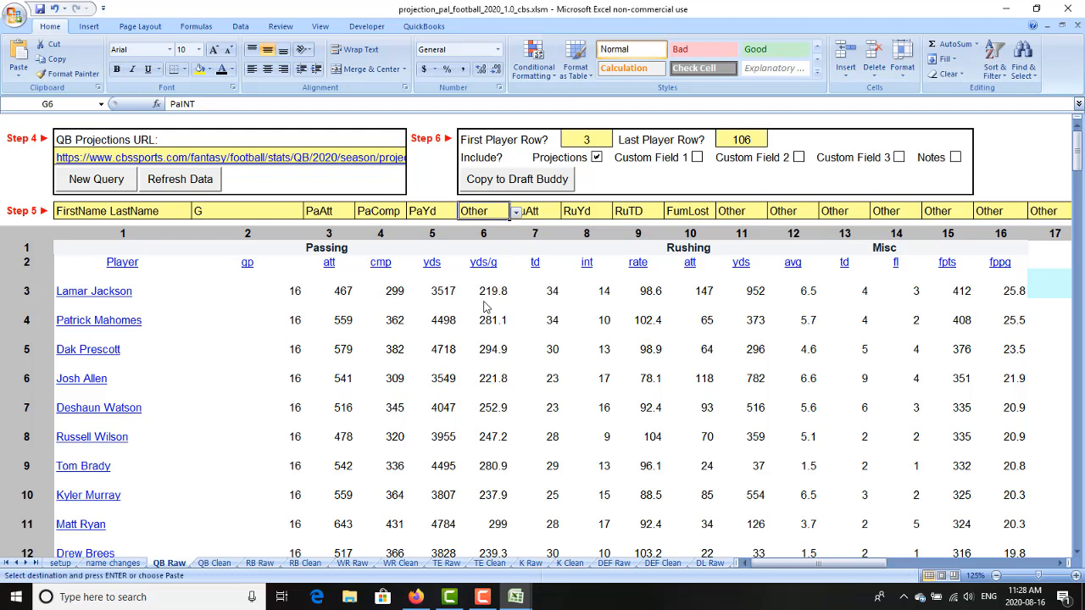
Set the Step 5 headings of column 7 (td) to PaTD and column 8 (int) to PaINT
{"action": "left_click", "coordinate": [539, 211]}
{"action": "left_click", "coordinate": [567, 212]}
{"action": "scroll", "coordinate": [567, 229], "scroll_direction": "up", "scroll_amount": 3}
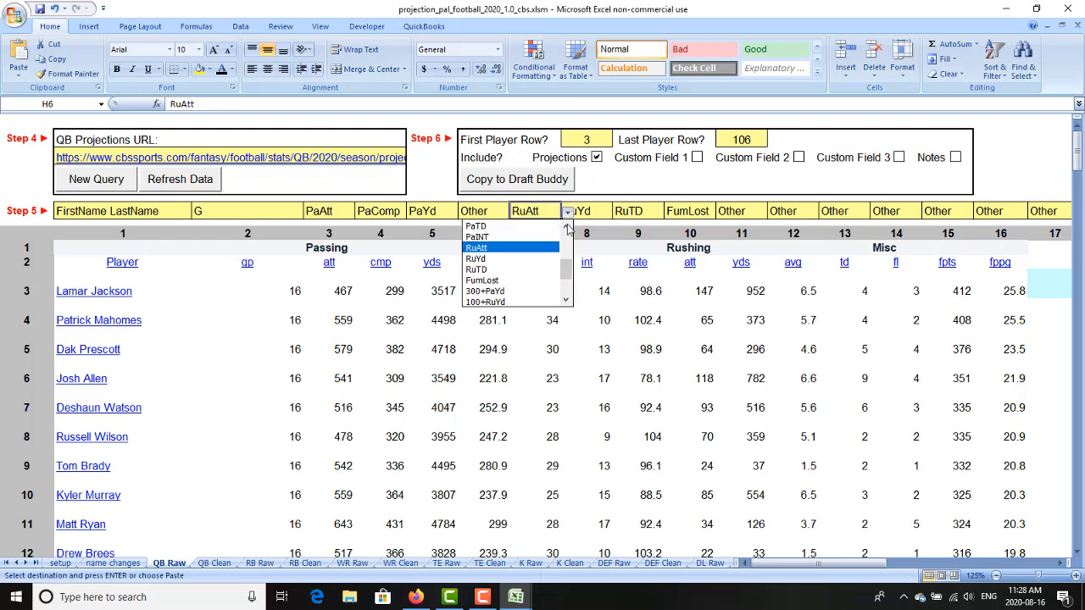
{"action": "left_click", "coordinate": [555, 235]}
{"action": "left_click", "coordinate": [590, 216]}
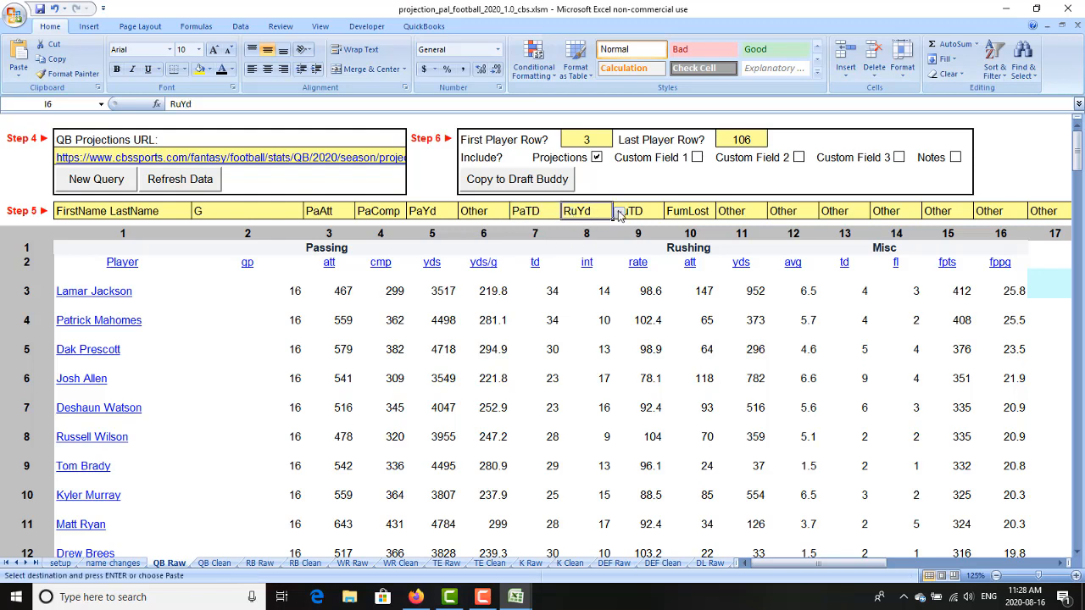
{"action": "left_click", "coordinate": [620, 212]}
{"action": "scroll", "coordinate": [616, 230], "scroll_direction": "up", "scroll_amount": 2}
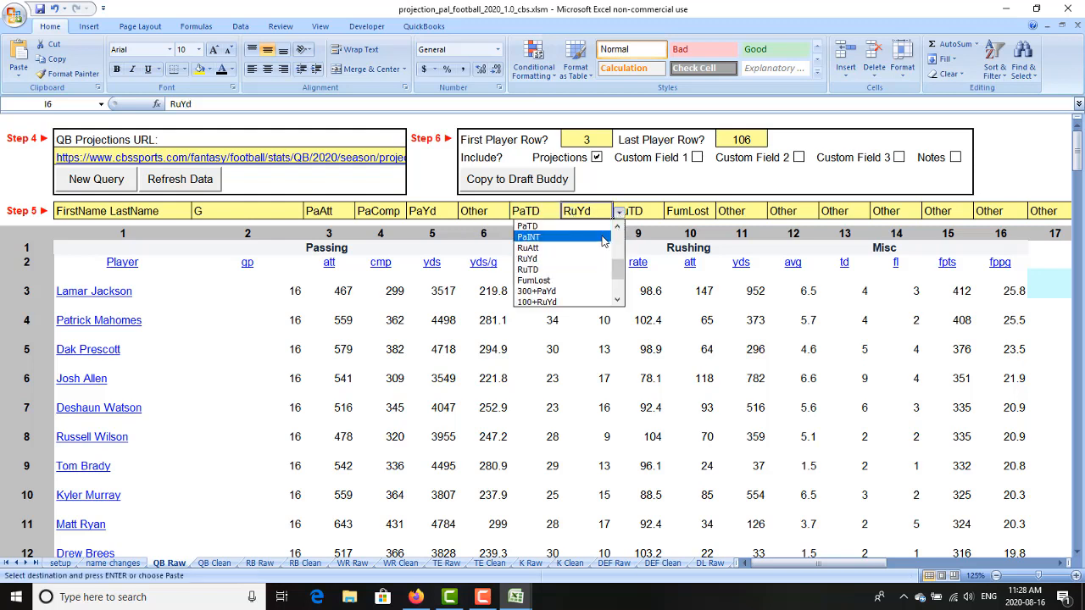
{"action": "left_click", "coordinate": [527, 237]}
Set the Step 5 headings of column 9 (rate) to Other and column 10 (rushing att) to RuAtt
{"action": "left_click", "coordinate": [646, 211]}
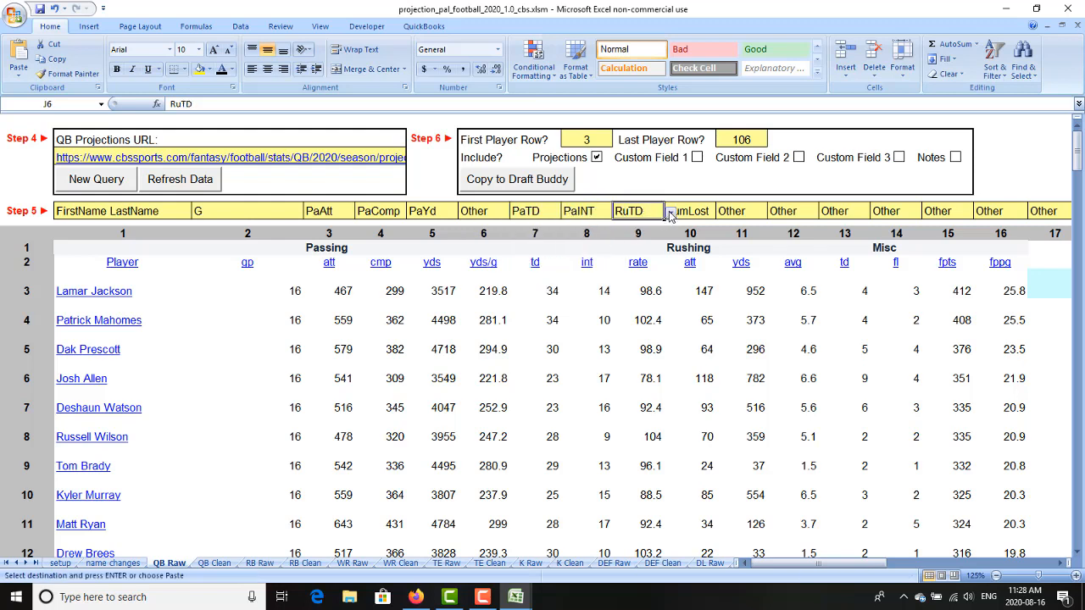
{"action": "left_click", "coordinate": [669, 215]}
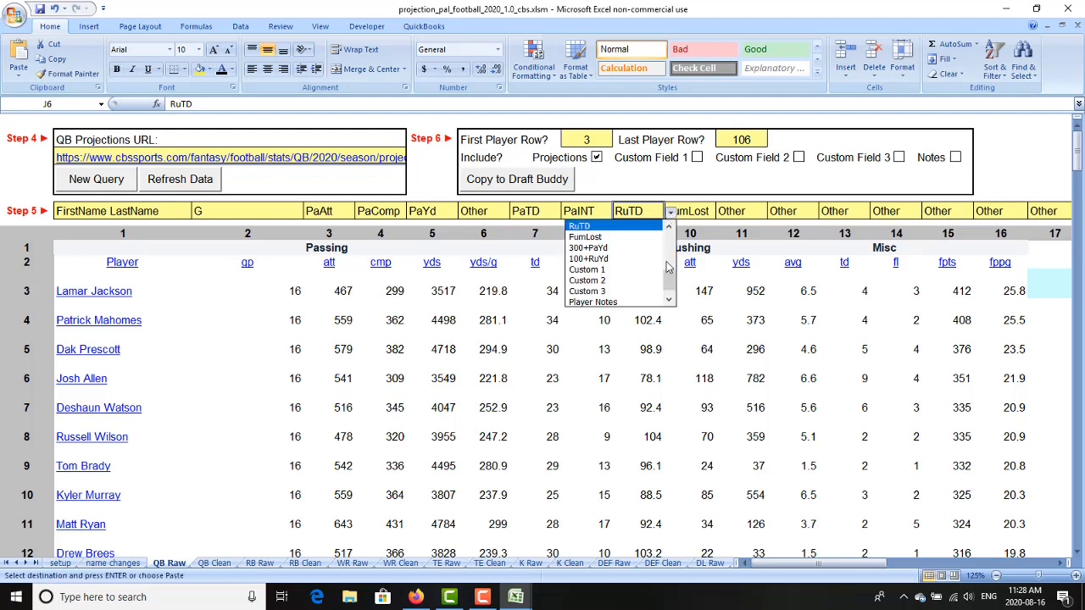
{"action": "scroll", "coordinate": [670, 282], "scroll_direction": "down", "scroll_amount": 1}
{"action": "left_click", "coordinate": [611, 302]}
{"action": "left_click", "coordinate": [698, 216]}
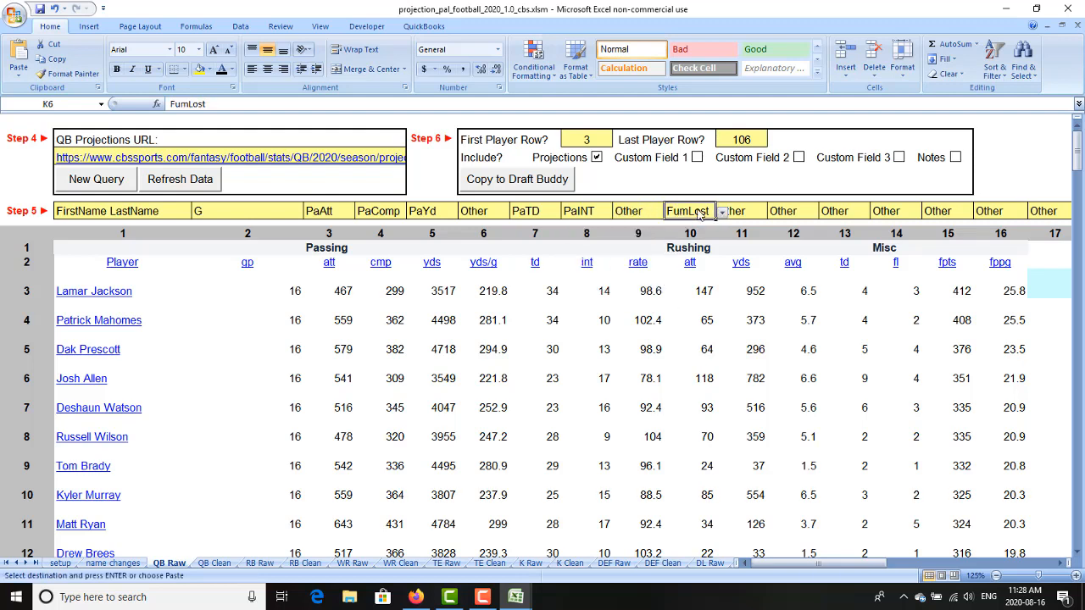
{"action": "left_click", "coordinate": [725, 212]}
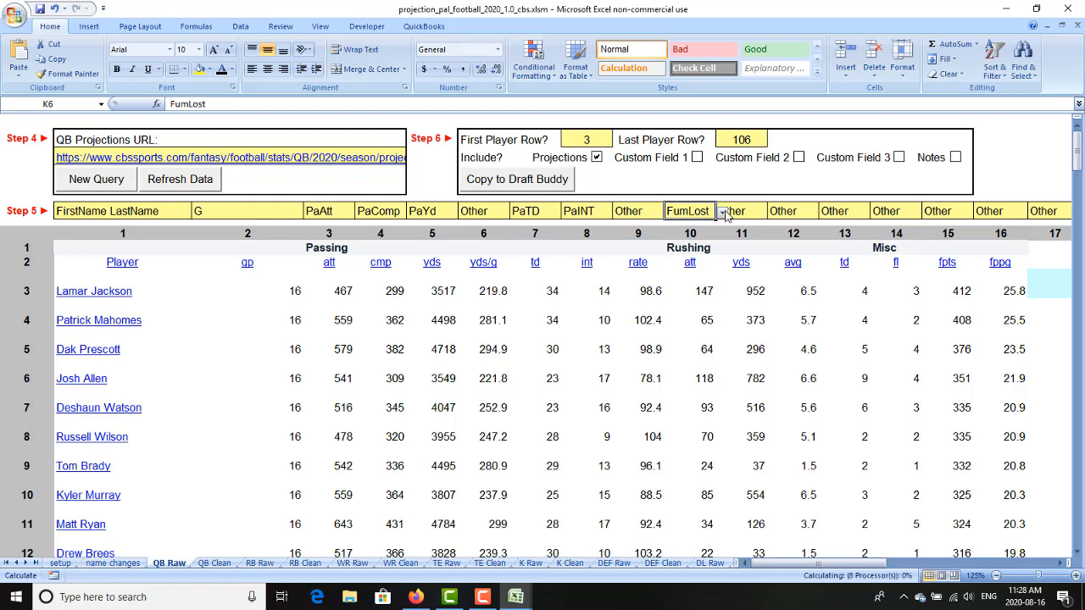
{"action": "left_click", "coordinate": [723, 212]}
{"action": "scroll", "coordinate": [717, 227], "scroll_direction": "up", "scroll_amount": 3}
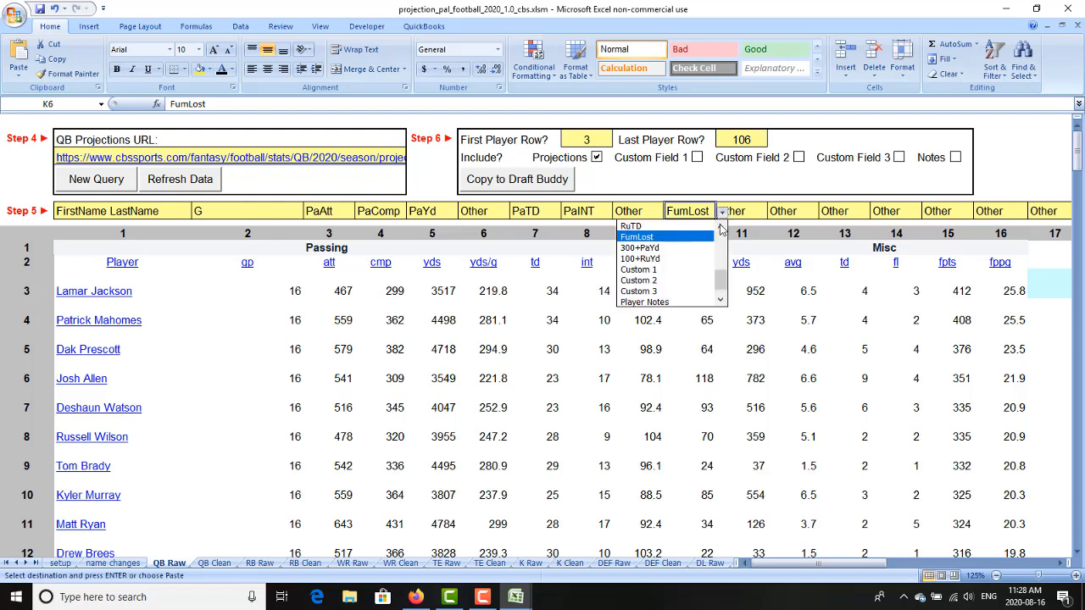
{"action": "left_click", "coordinate": [701, 244]}
Set the Step 5 headings of column 11 (rushing yds) to RuYd and column 12 (avg) to Other
{"action": "left_click", "coordinate": [757, 215]}
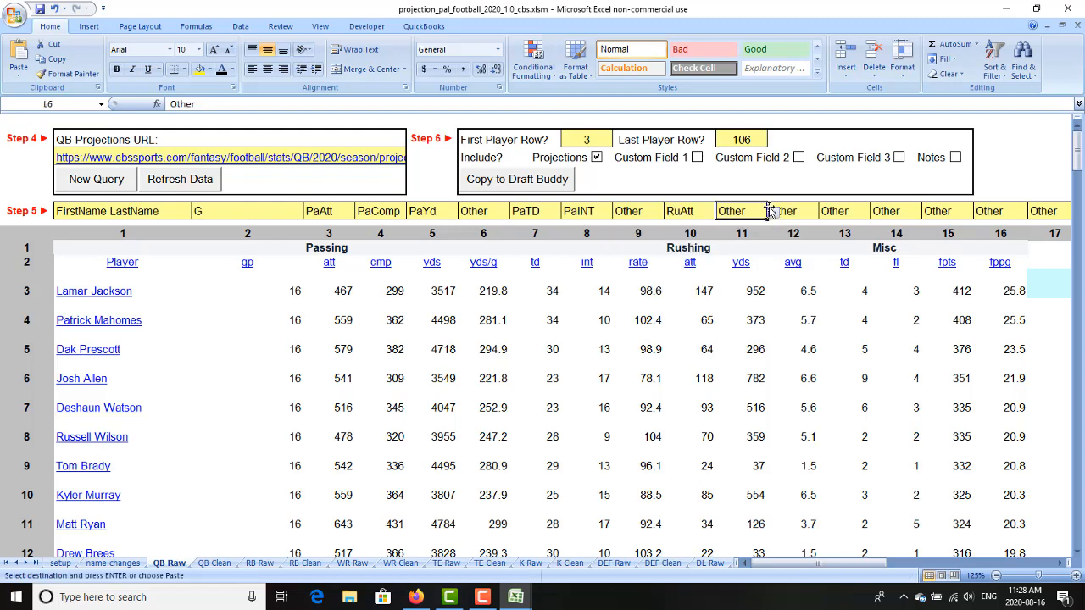
{"action": "left_click", "coordinate": [773, 212]}
{"action": "left_click", "coordinate": [773, 227]}
{"action": "left_click", "coordinate": [773, 228]}
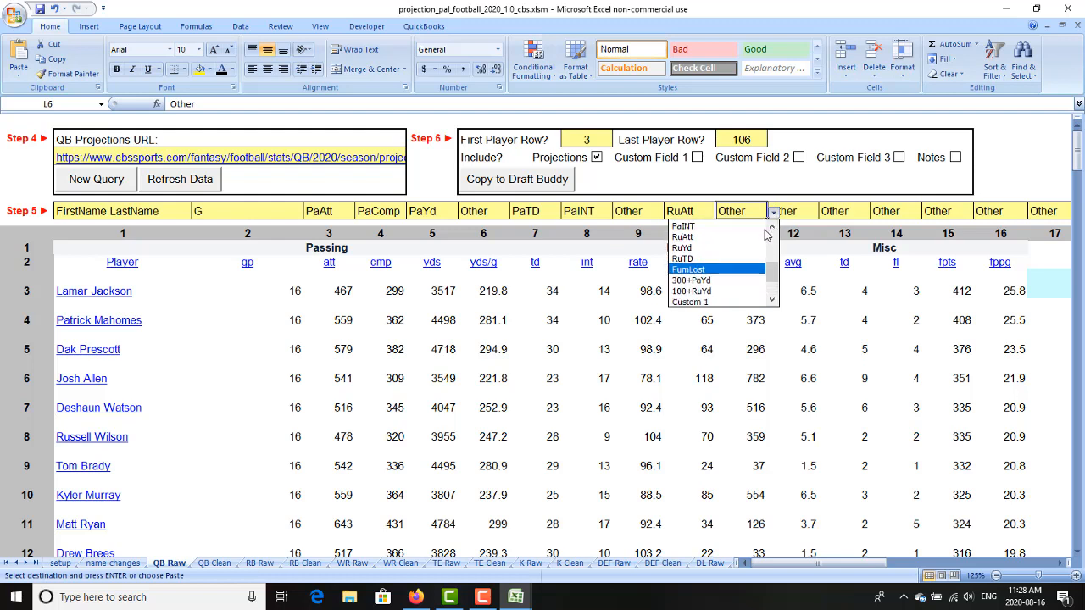
{"action": "left_click", "coordinate": [754, 238]}
{"action": "left_click", "coordinate": [806, 214]}
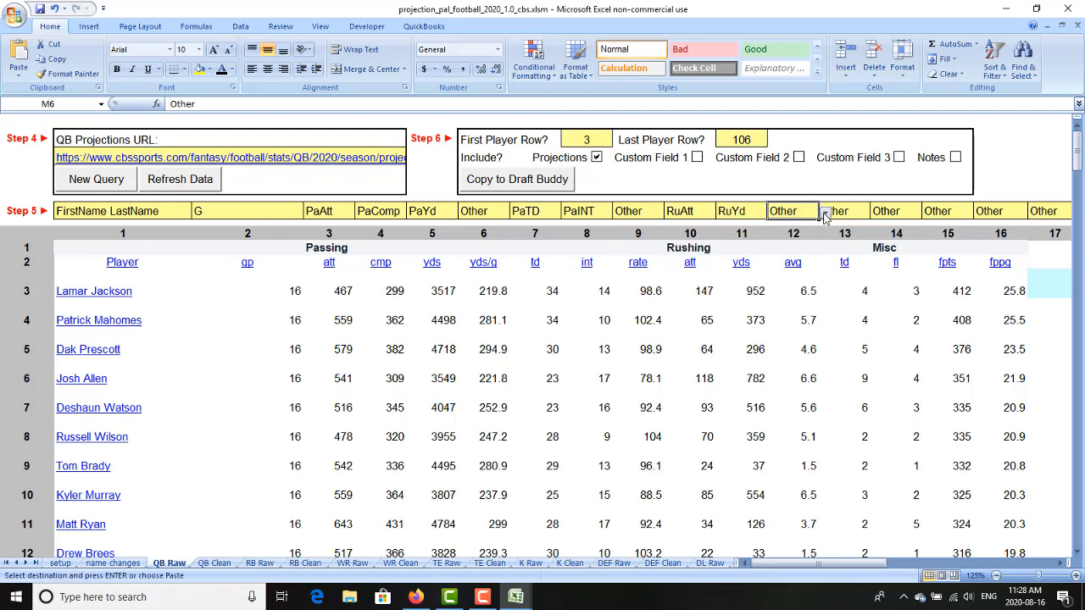
{"action": "left_click", "coordinate": [825, 213]}
{"action": "mouse_move", "coordinate": [824, 286]}
{"action": "left_mouse_down"}
{"action": "mouse_move", "coordinate": [822, 271]}
{"action": "mouse_move", "coordinate": [819, 289]}
{"action": "left_mouse_up"}
{"action": "left_click", "coordinate": [797, 304]}
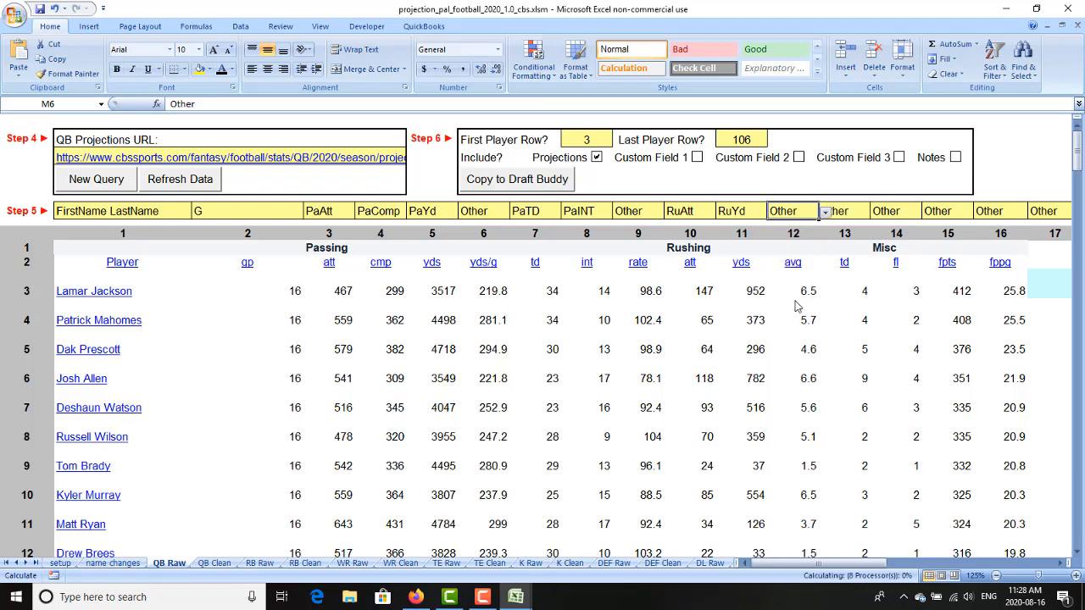
Check the projected statistics columns on the Draft Buddy workbook's QB sheet, then return to the Projection Pal workbook
{"action": "mouse_move", "coordinate": [515, 597]}
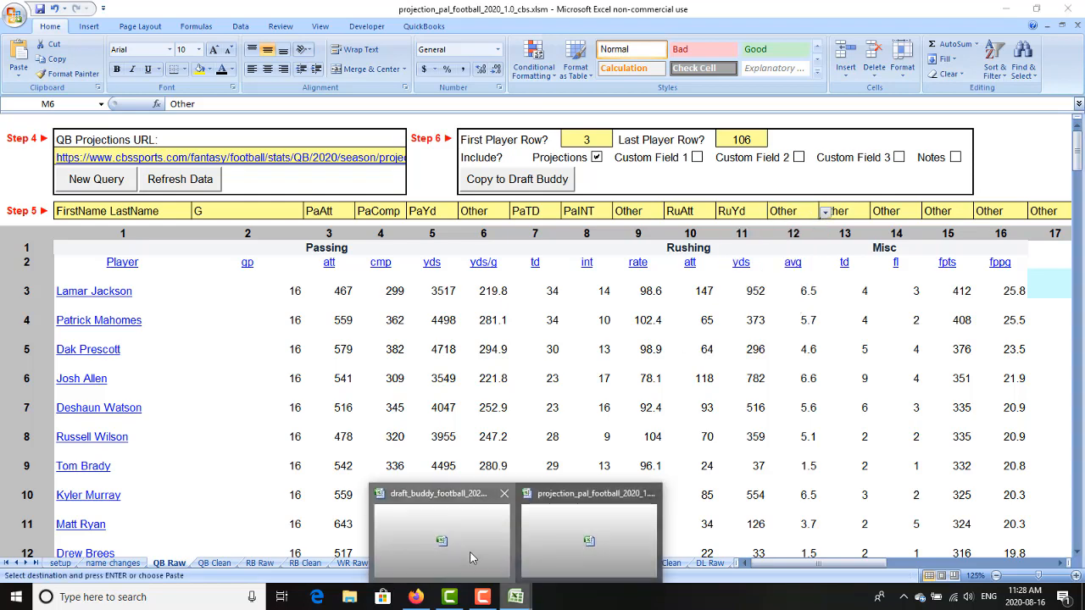
{"action": "left_click", "coordinate": [437, 542]}
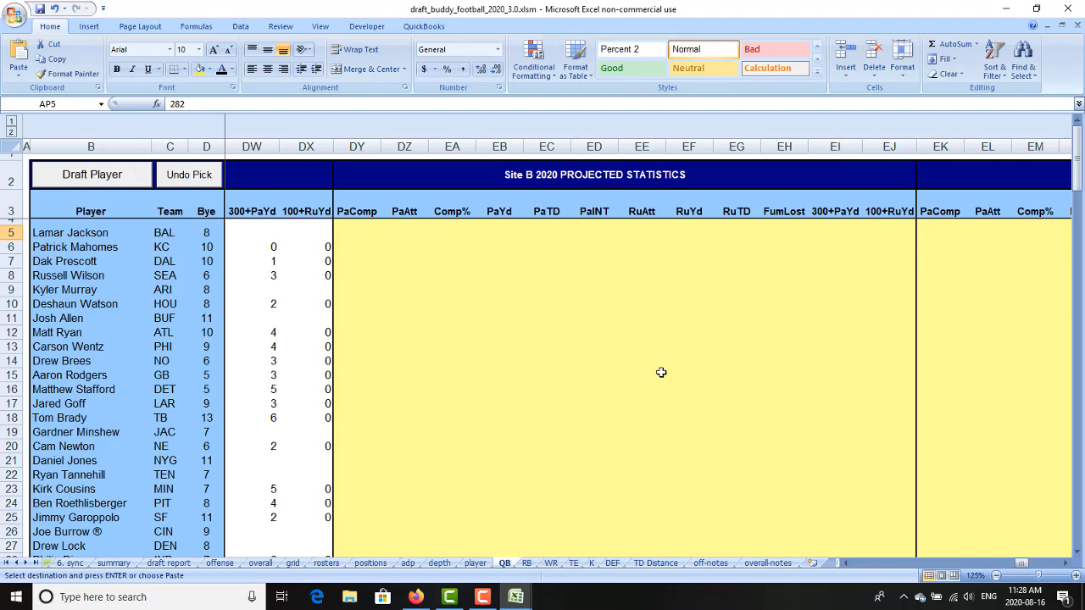
{"action": "mouse_move", "coordinate": [517, 597]}
{"action": "left_click", "coordinate": [556, 565]}
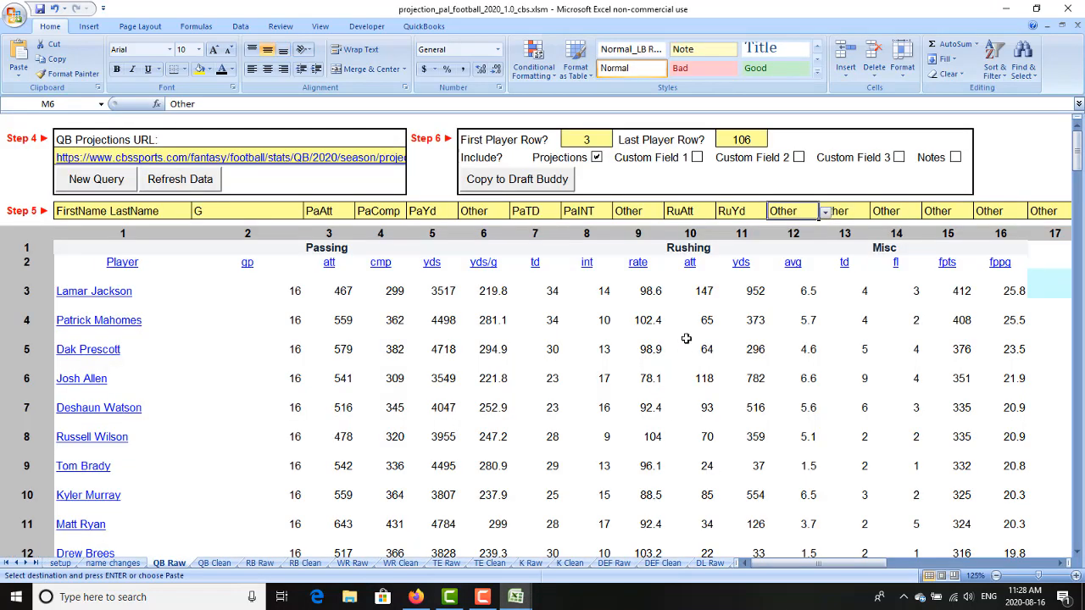
Set the Step 5 heading of column 13, the rushing touchdowns, to RuTD
{"action": "left_click", "coordinate": [858, 210]}
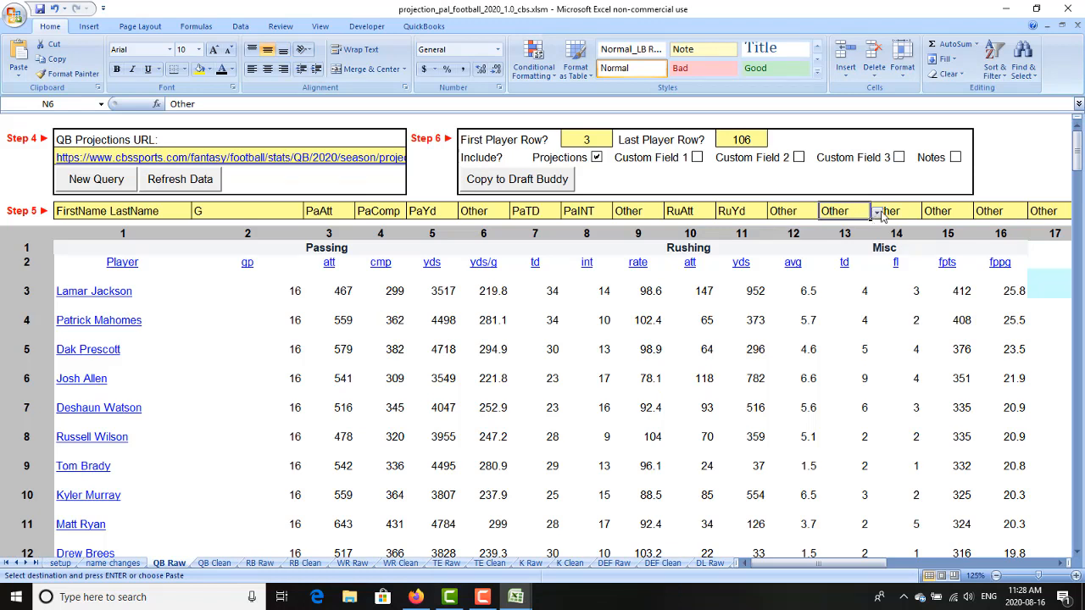
{"action": "left_click", "coordinate": [877, 212]}
{"action": "left_click", "coordinate": [875, 229]}
{"action": "left_click", "coordinate": [875, 229]}
{"action": "left_click", "coordinate": [875, 229]}
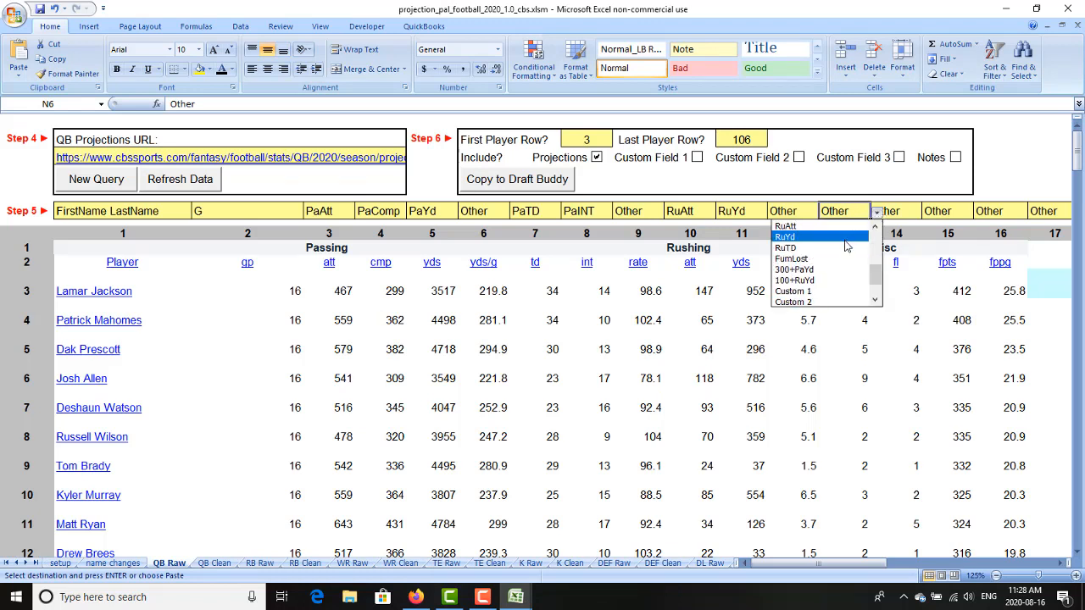
{"action": "left_click", "coordinate": [846, 248]}
Set the Step 5 heading of column 14 (fl) to FumLost and keep Other for columns 15 and 16
{"action": "left_click", "coordinate": [903, 213]}
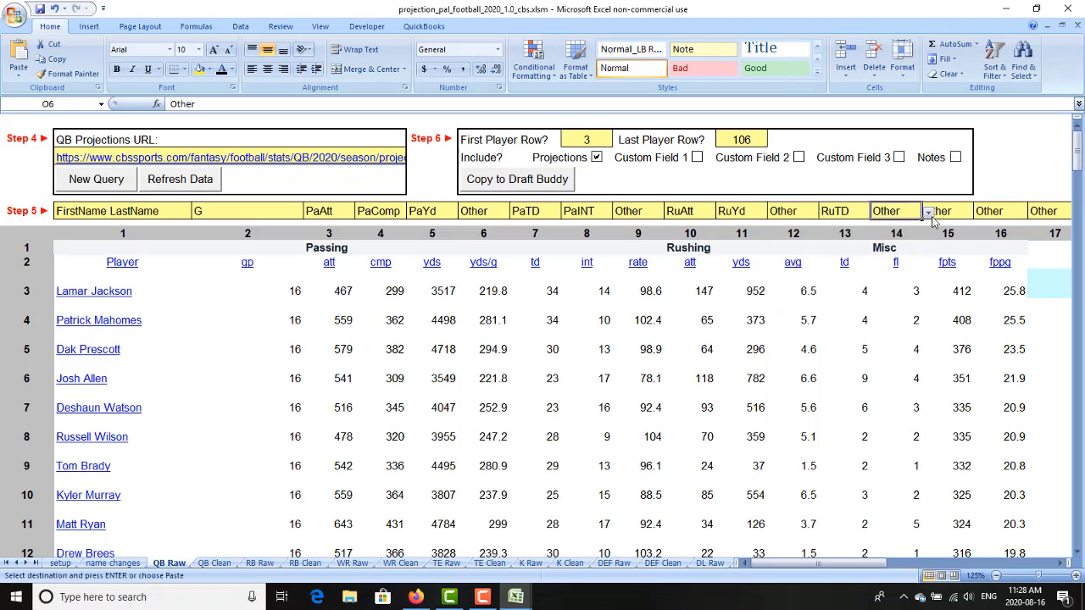
{"action": "left_click", "coordinate": [928, 212]}
{"action": "left_click", "coordinate": [906, 227]}
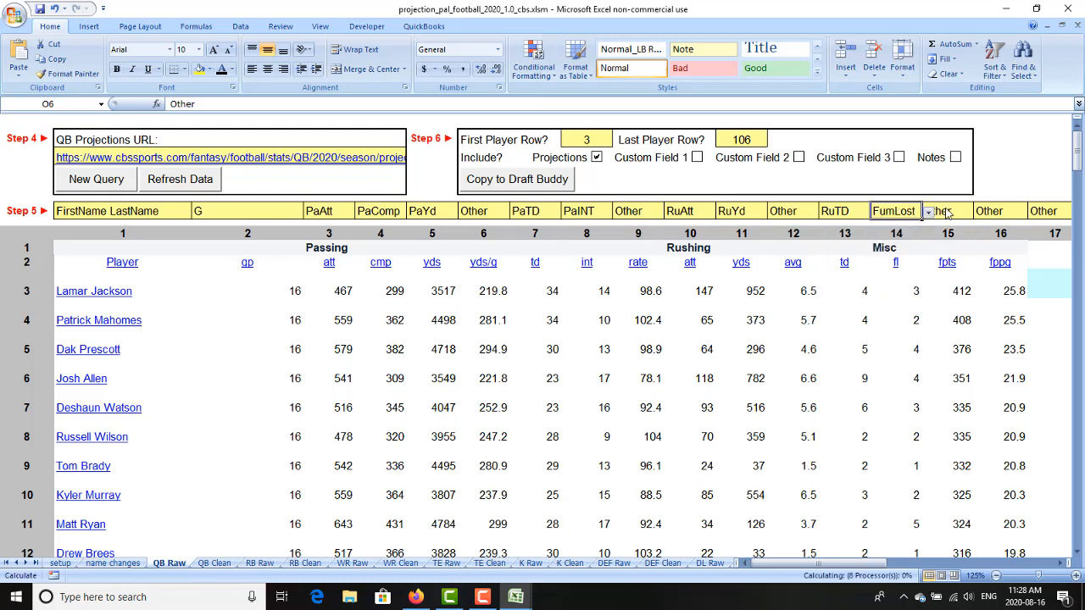
{"action": "left_click", "coordinate": [951, 212]}
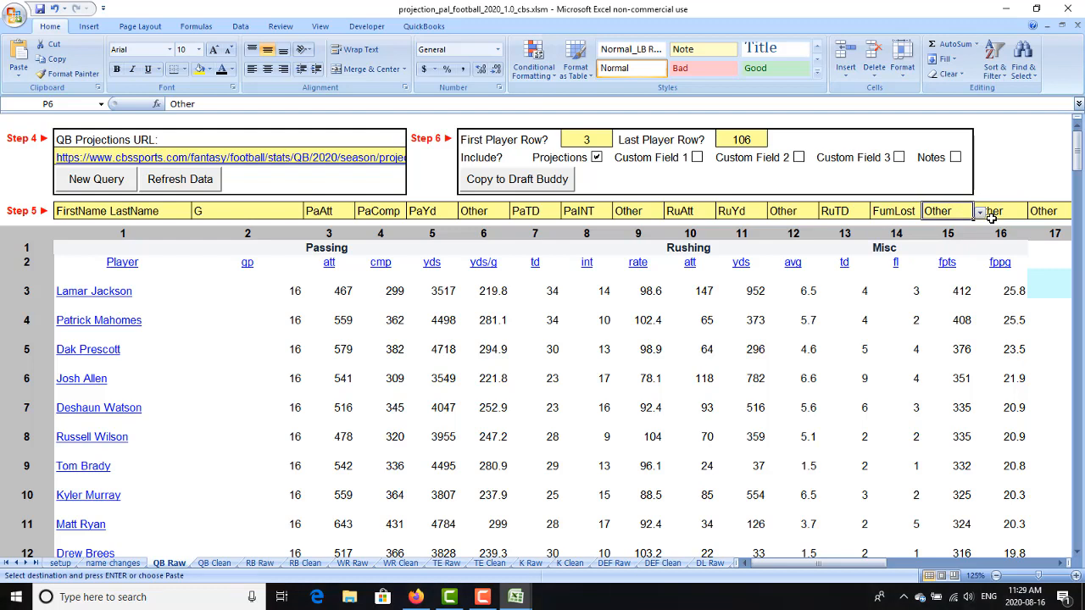
{"action": "left_click", "coordinate": [997, 212]}
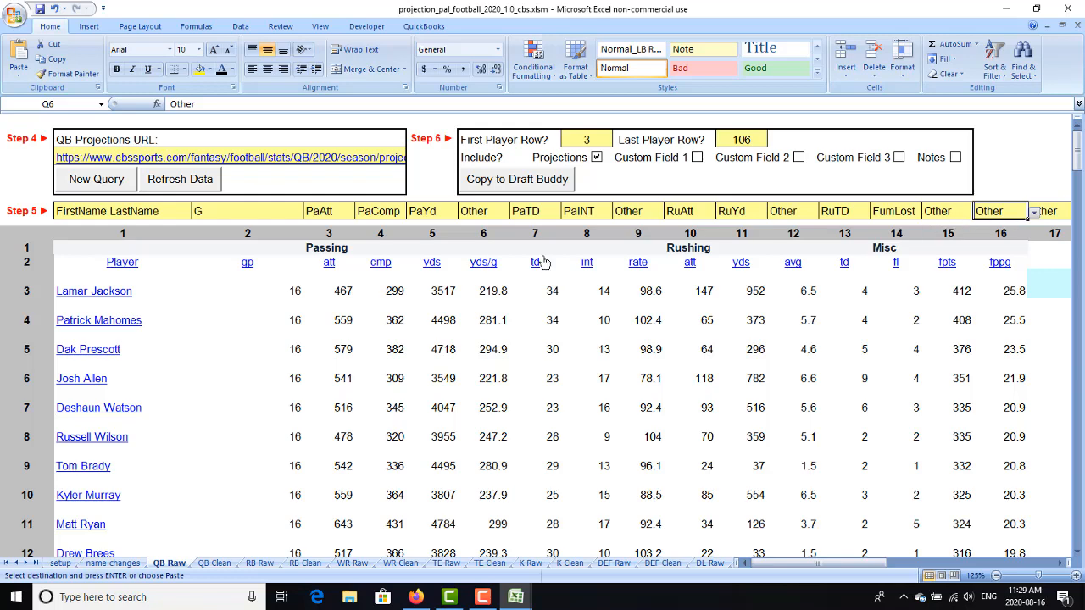
Review the mapped quarterback projections on the QB Clean sheet and return to QB Raw
{"action": "left_click_drag", "start_coordinate": [835, 565], "coordinate": [858, 565]}
{"action": "left_click", "coordinate": [215, 564]}
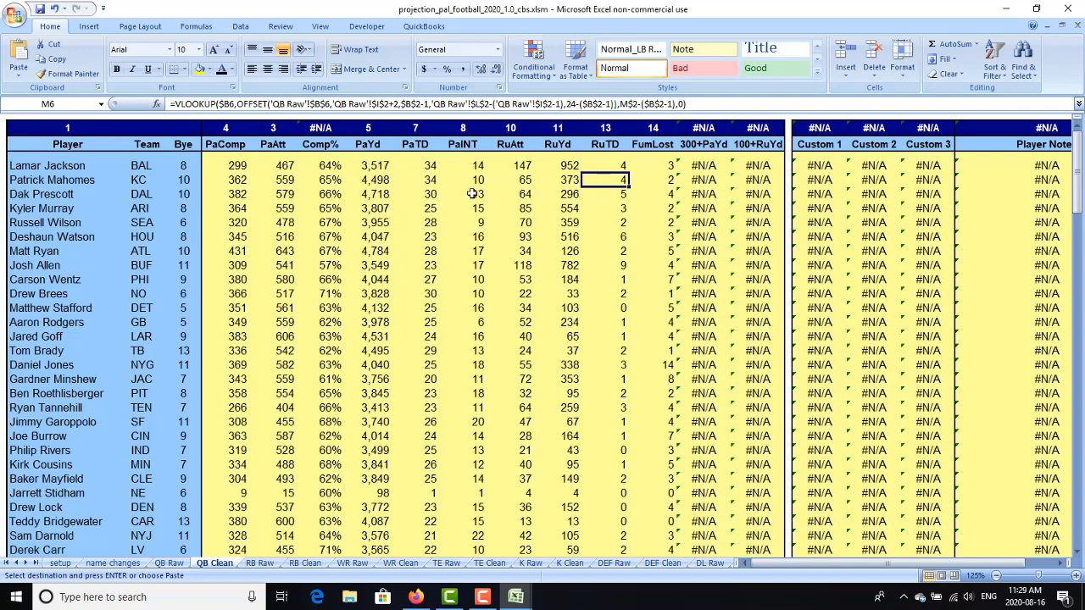
{"action": "left_click", "coordinate": [170, 563]}
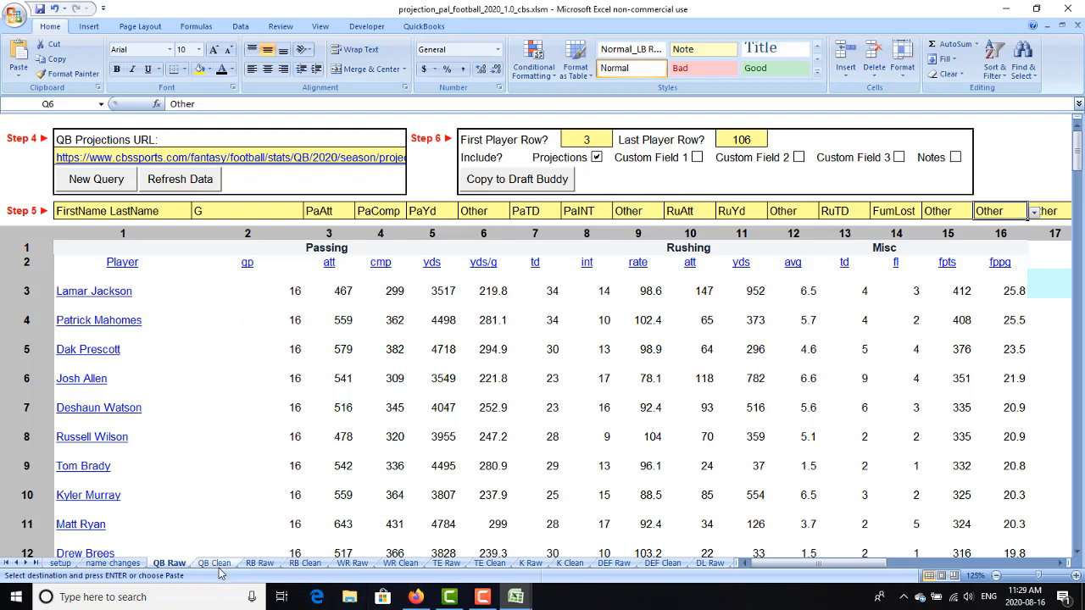
Check the first and last quarterback rows in the raw table and set Last Player Row in Step 6 to 74
{"action": "left_click", "coordinate": [350, 292]}
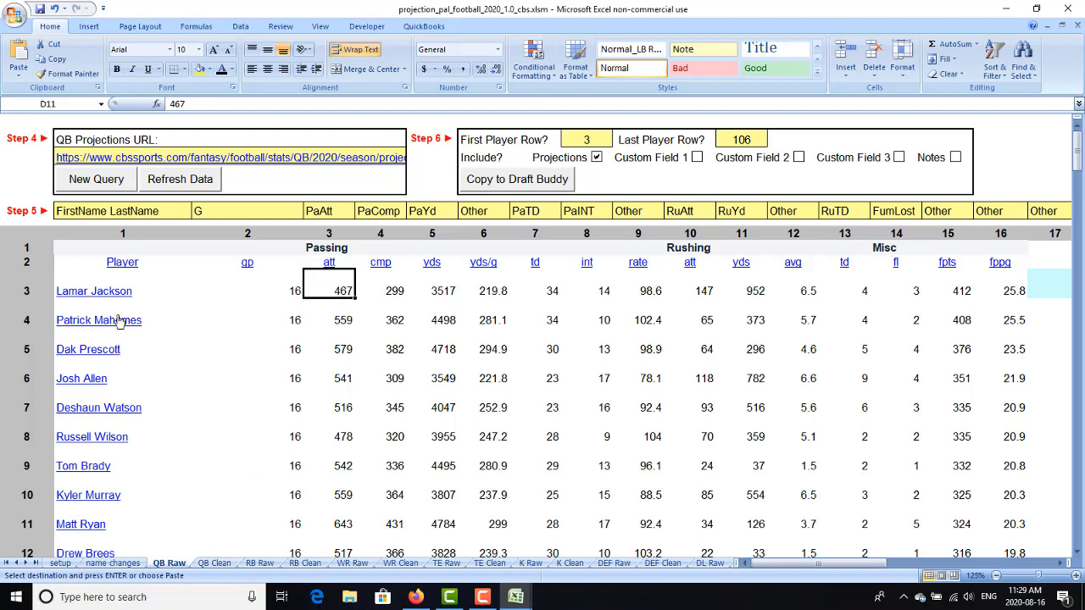
{"action": "left_click", "coordinate": [24, 290]}
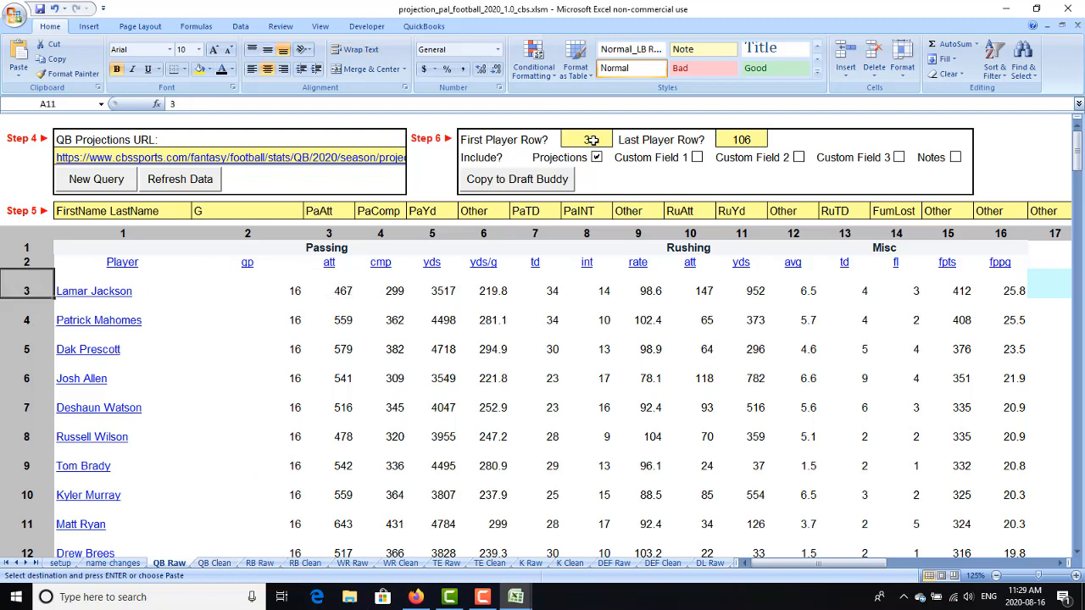
{"action": "mouse_move", "coordinate": [1078, 144]}
{"action": "left_mouse_down"}
{"action": "mouse_move", "coordinate": [1080, 303]}
{"action": "mouse_move", "coordinate": [1077, 134]}
{"action": "left_mouse_up"}
{"action": "left_click", "coordinate": [747, 141]}
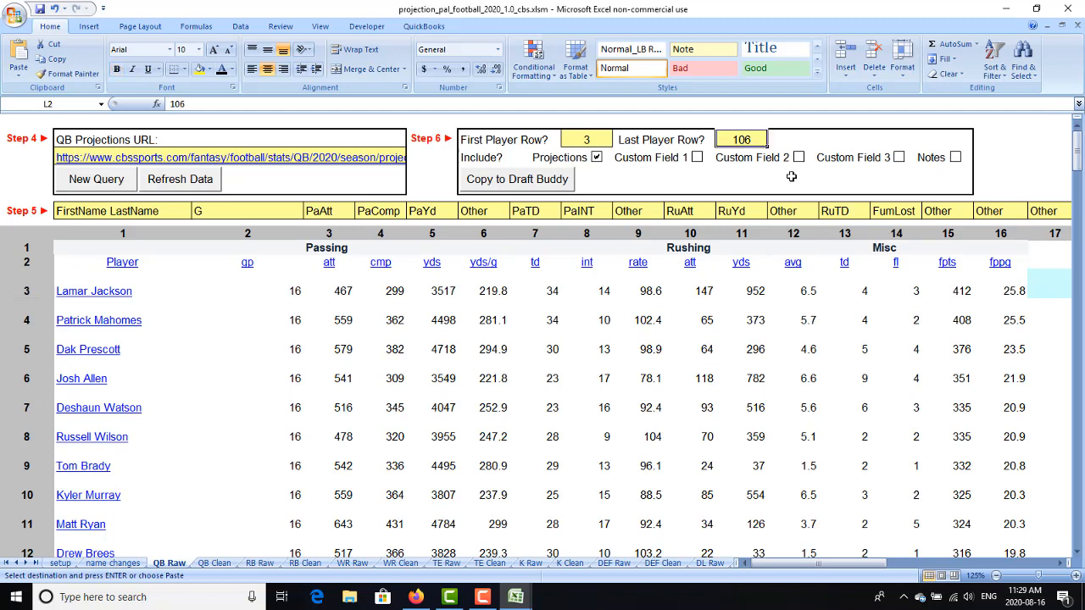
{"action": "type", "text": "74"}
{"action": "key", "text": "Return"}
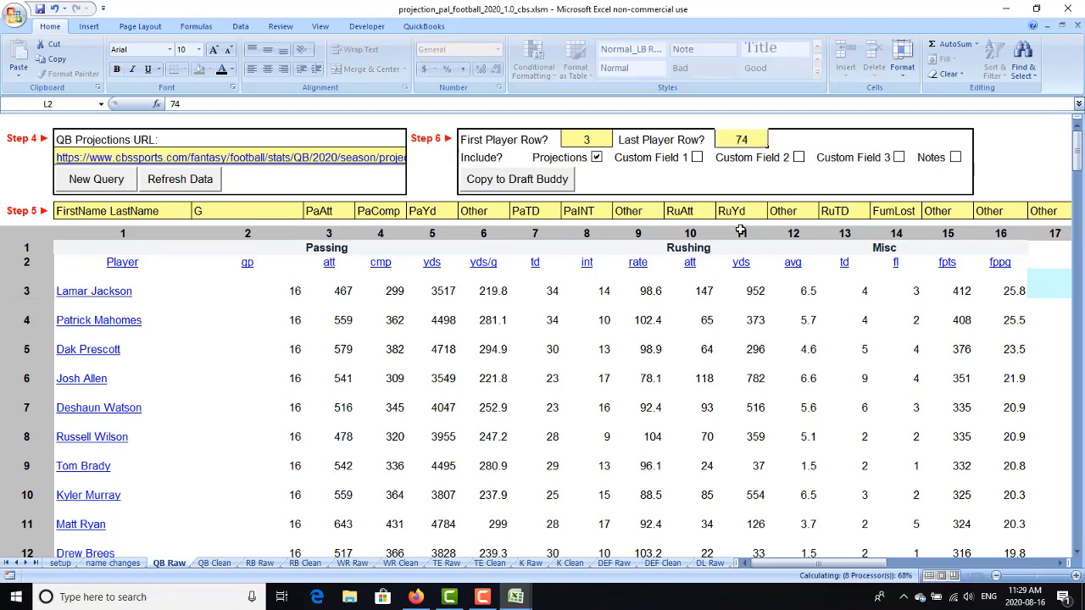
{"action": "left_click", "coordinate": [391, 293]}
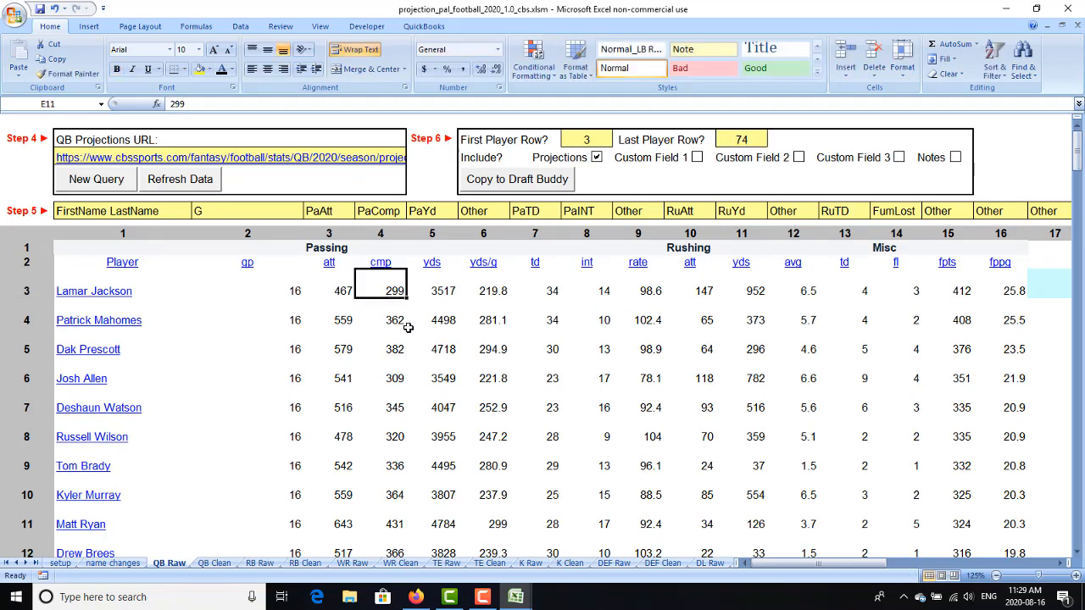
Recheck the quarterback stats on the QB Clean sheet against the new player row range and go back to QB Raw
{"action": "left_click_drag", "start_coordinate": [1063, 146], "coordinate": [1053, 77]}
{"action": "left_click", "coordinate": [213, 564]}
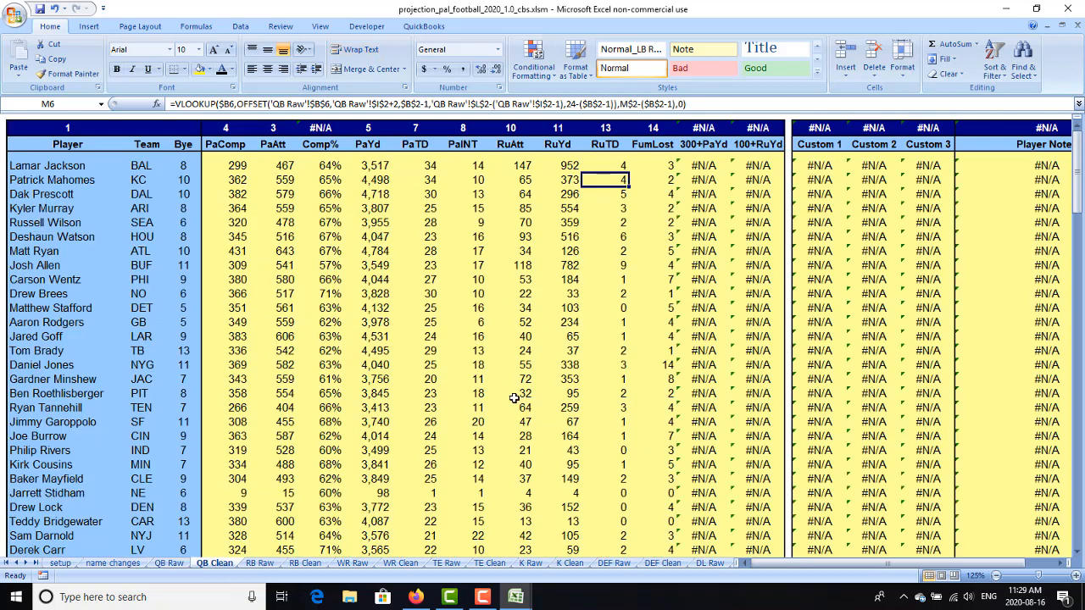
{"action": "left_click", "coordinate": [169, 564]}
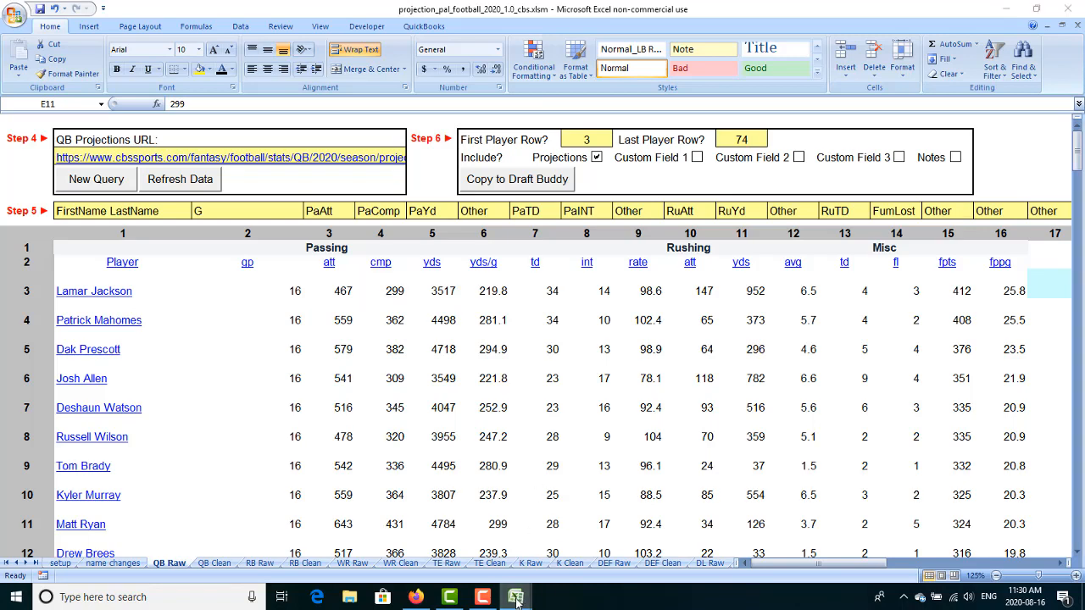
Compare the quarterback order in QB Raw with the Draft Buddy workbook's QB sheet, selecting Josh Allen in the Draft Buddy list
{"action": "mouse_move", "coordinate": [517, 597]}
{"action": "left_click", "coordinate": [472, 527]}
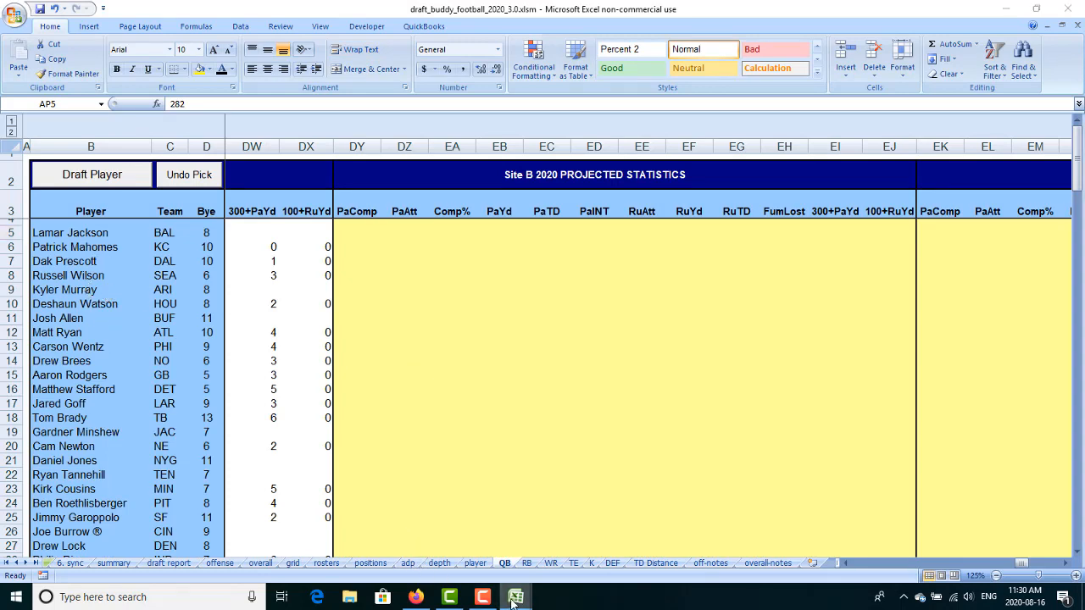
{"action": "mouse_move", "coordinate": [516, 597]}
{"action": "left_click", "coordinate": [592, 534]}
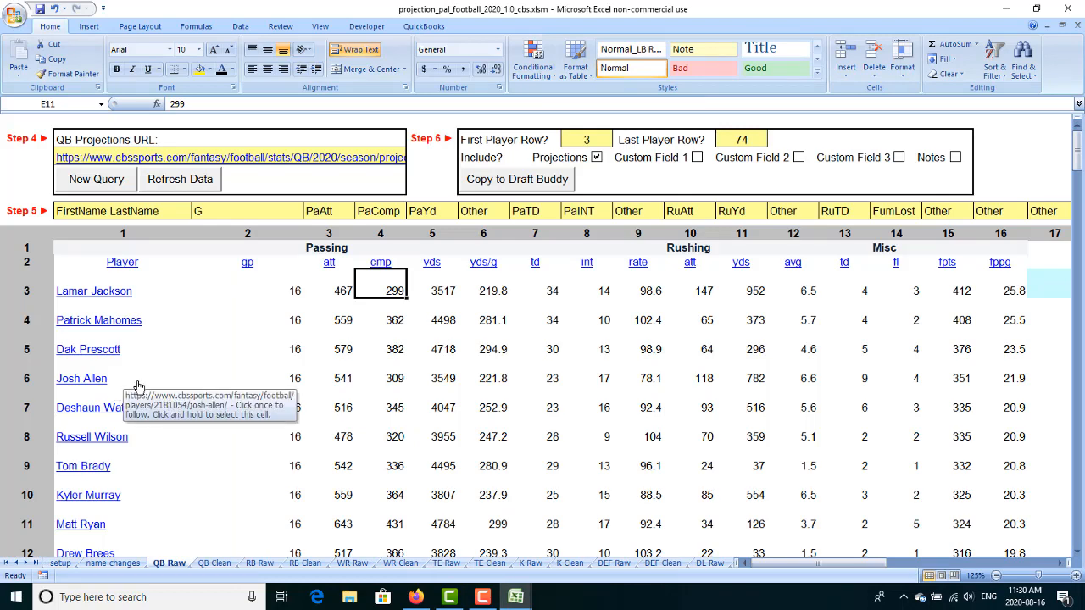
{"action": "mouse_move", "coordinate": [505, 596]}
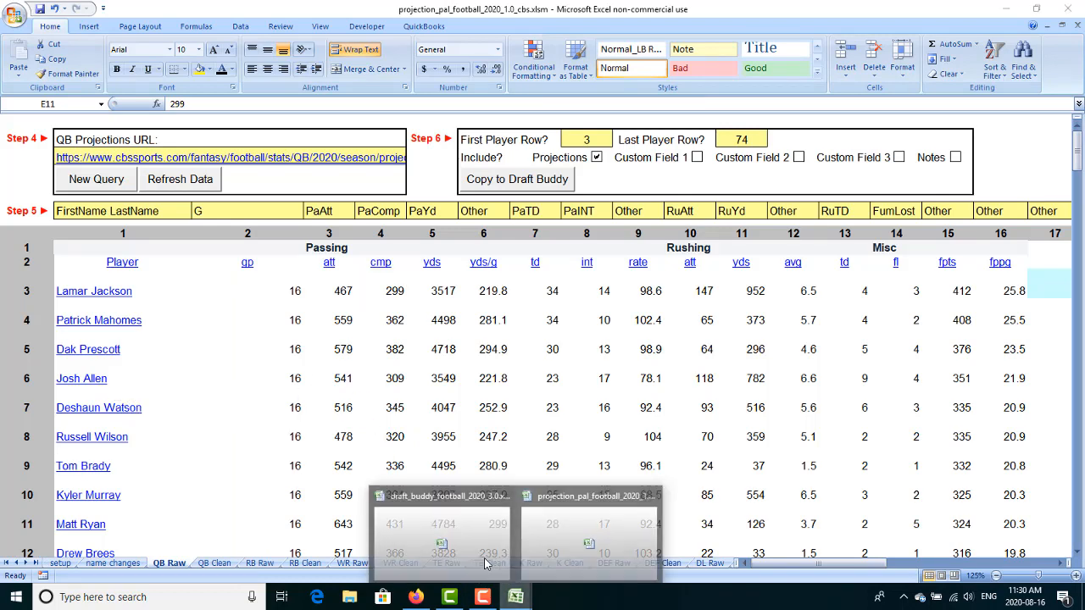
{"action": "left_click", "coordinate": [484, 556]}
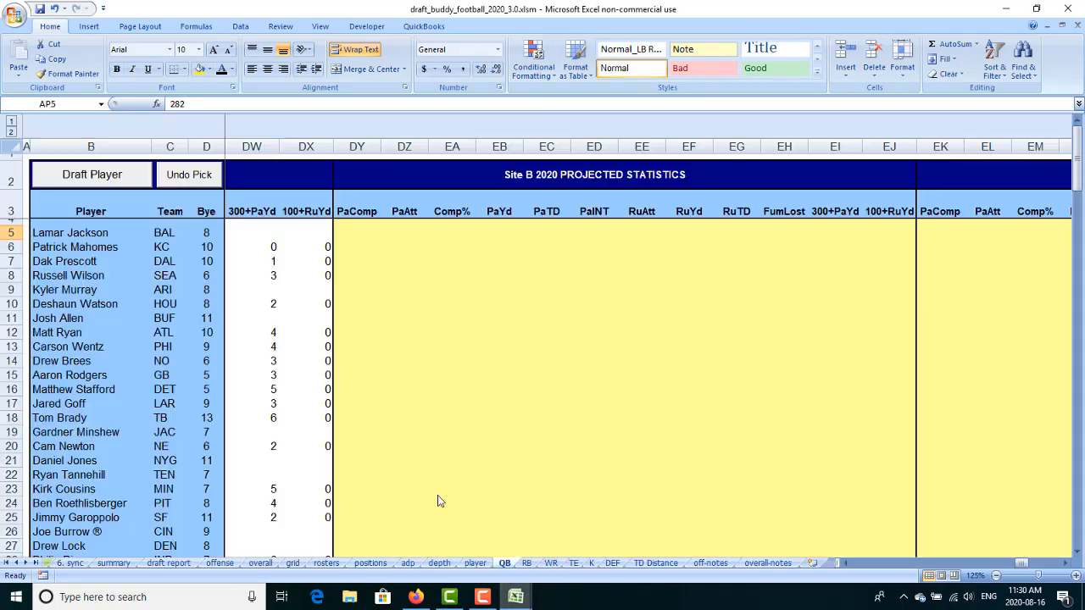
{"action": "left_click_drag", "start_coordinate": [53, 229], "coordinate": [68, 317]}
{"action": "left_click", "coordinate": [67, 318]}
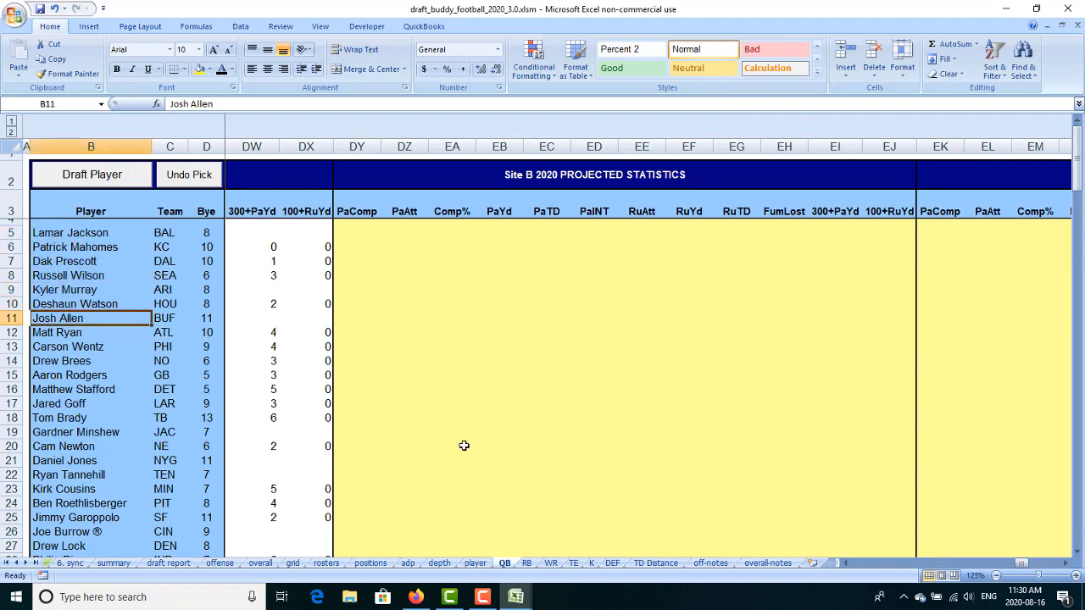
Locate Josh Allen's Site B PaComp cell on the Draft Buddy QB sheet and return to the Projection Pal workbook
{"action": "left_click", "coordinate": [514, 604]}
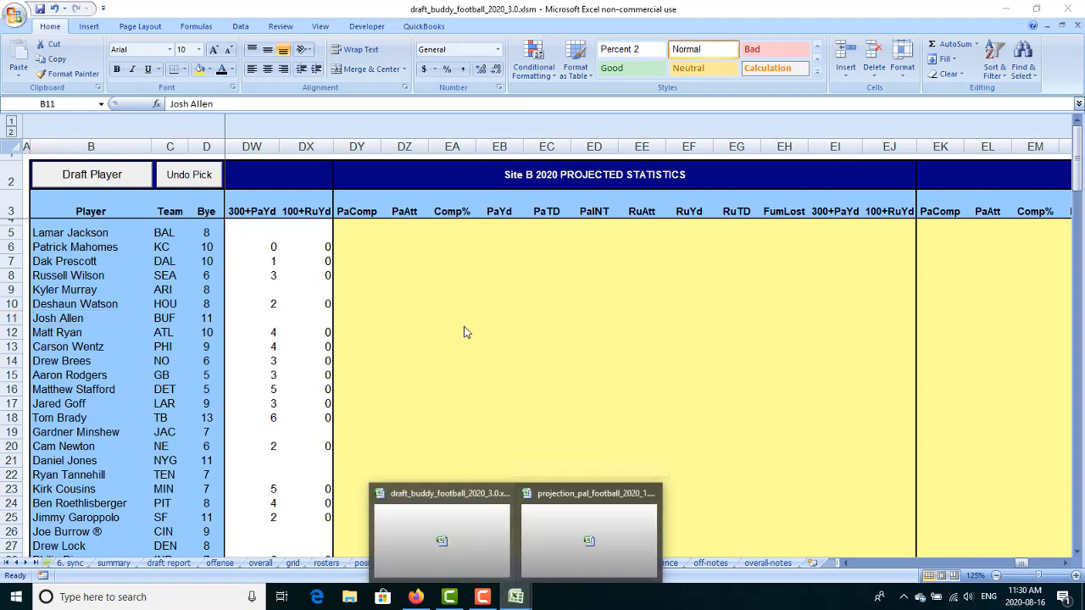
{"action": "left_click", "coordinate": [354, 318]}
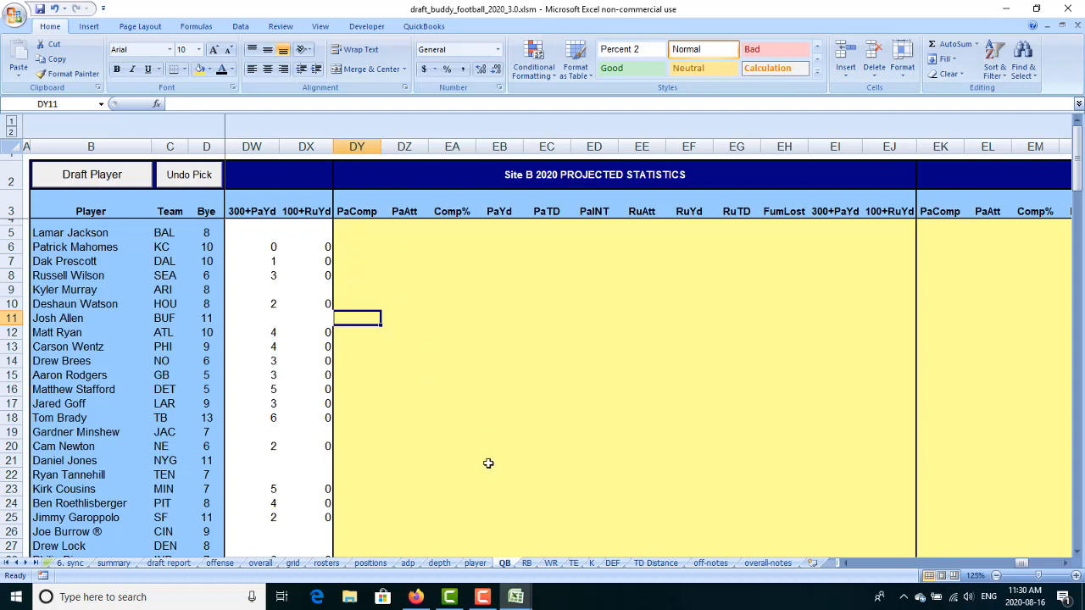
{"action": "left_click", "coordinate": [516, 597]}
{"action": "left_click", "coordinate": [567, 537]}
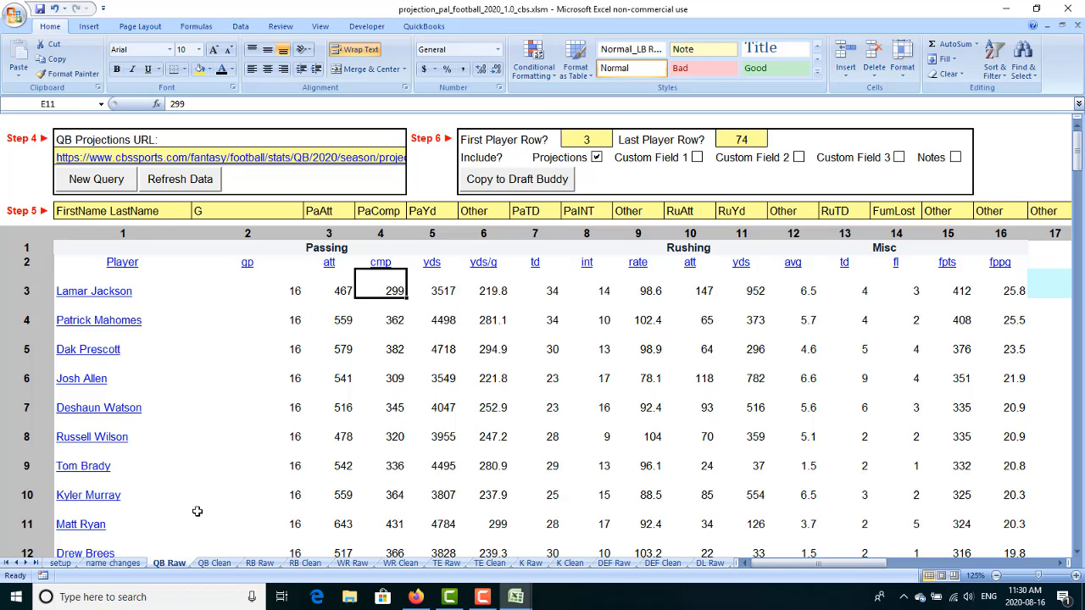
Check the open Draft Buddy workbook's name and set the Draft Buddy filename on the setup sheet to draft_buddy_football_2020_3.0.xlsm
{"action": "left_click", "coordinate": [60, 564]}
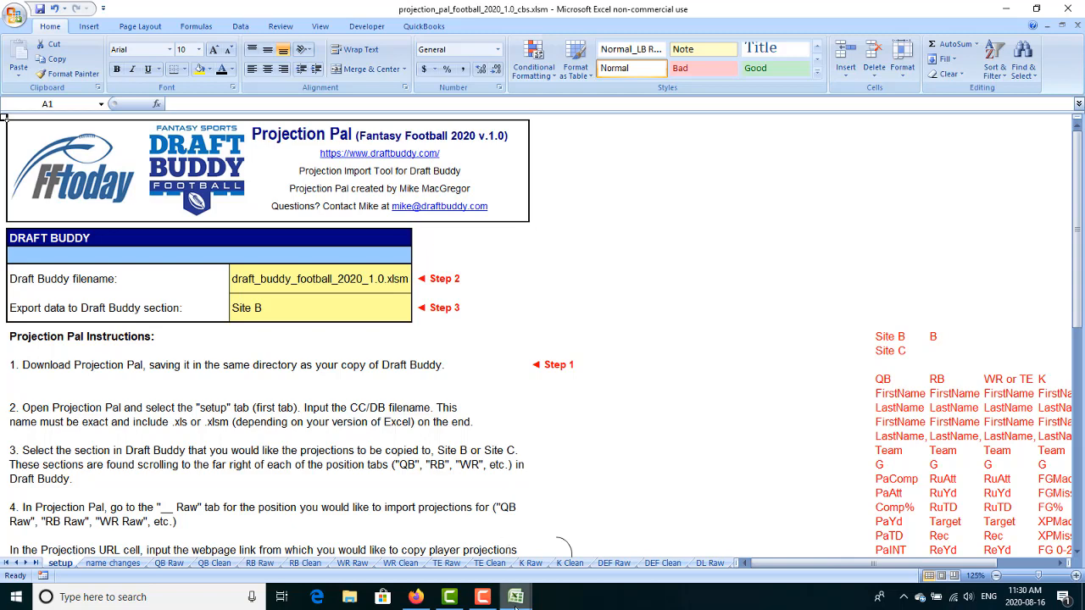
{"action": "mouse_move", "coordinate": [515, 597]}
{"action": "left_click", "coordinate": [447, 546]}
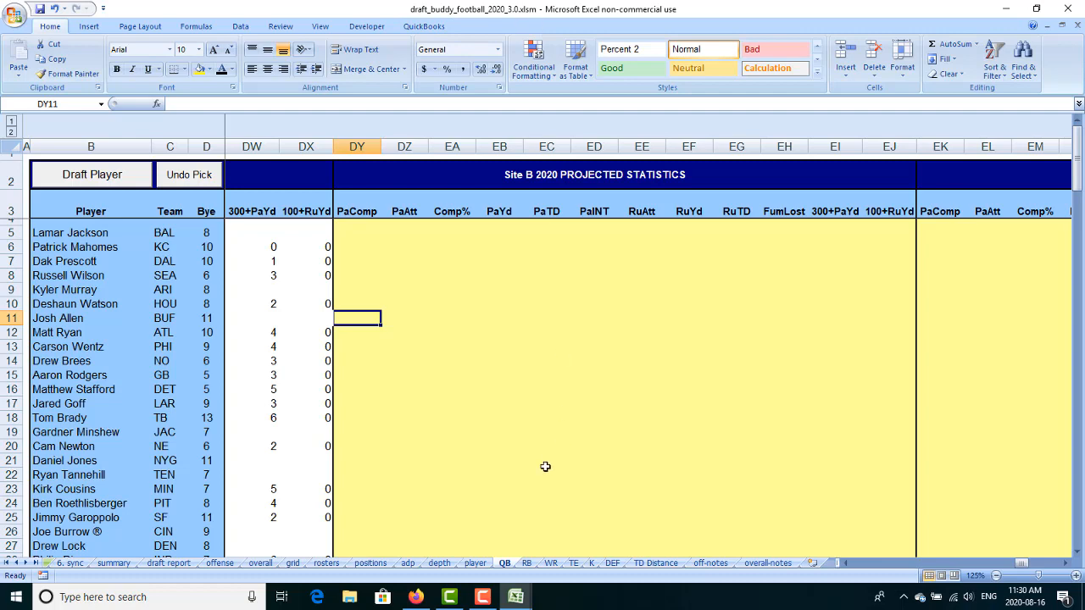
{"action": "mouse_move", "coordinate": [517, 597]}
{"action": "left_click", "coordinate": [566, 558]}
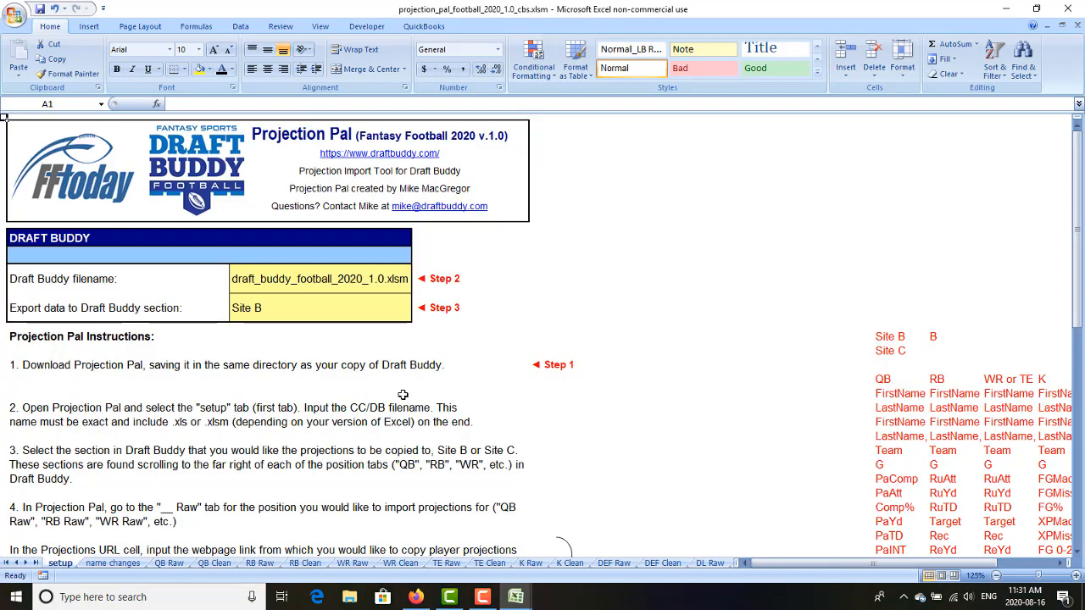
{"action": "left_click", "coordinate": [296, 278]}
{"action": "left_click", "coordinate": [291, 103]}
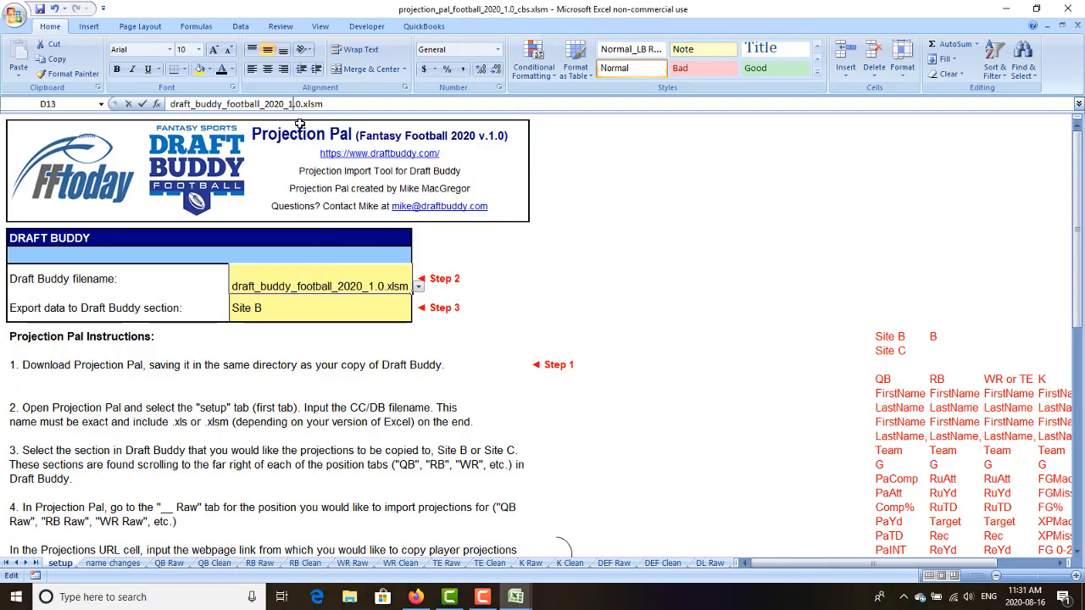
{"action": "key", "text": "BackSpace"}
{"action": "type", "text": "3"}
{"action": "key", "text": "Return"}
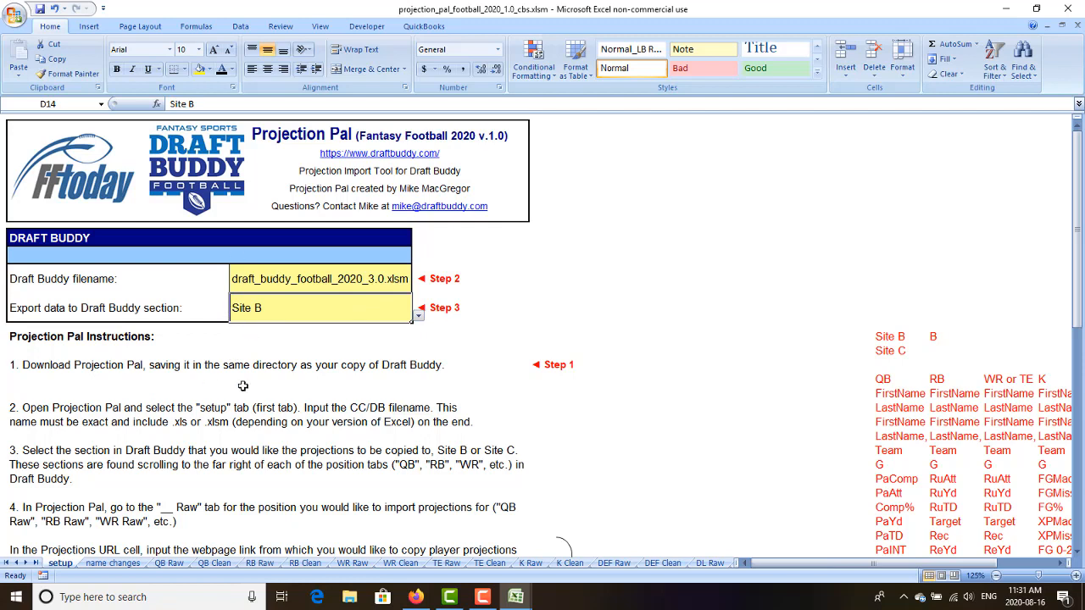
Review the export section choices on the setup sheet, keeping Site B, and switch to the Draft Buddy workbook
{"action": "left_click", "coordinate": [419, 317]}
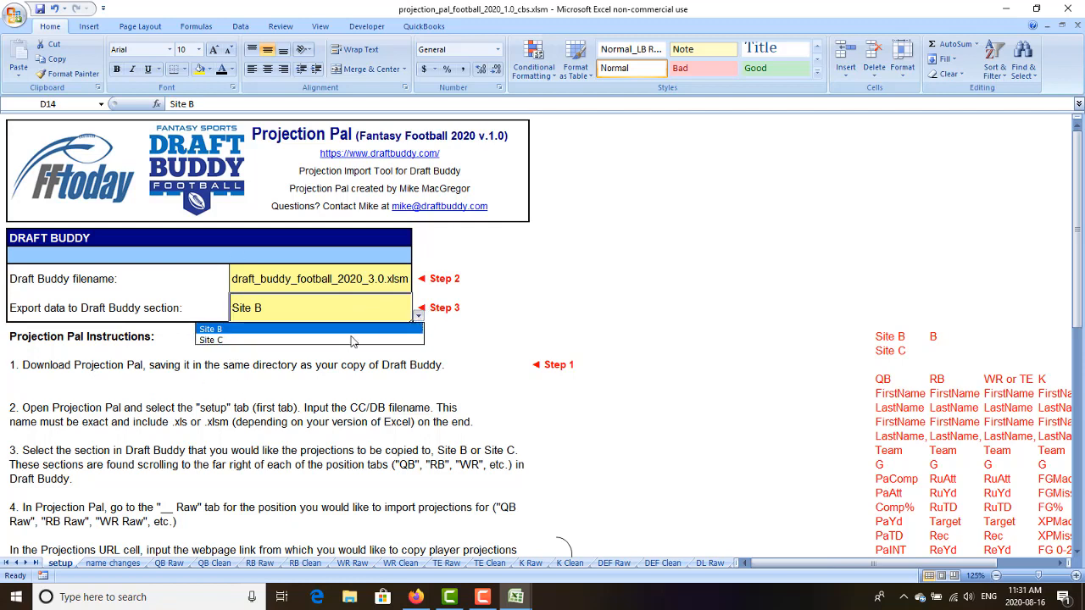
{"action": "left_click", "coordinate": [365, 387]}
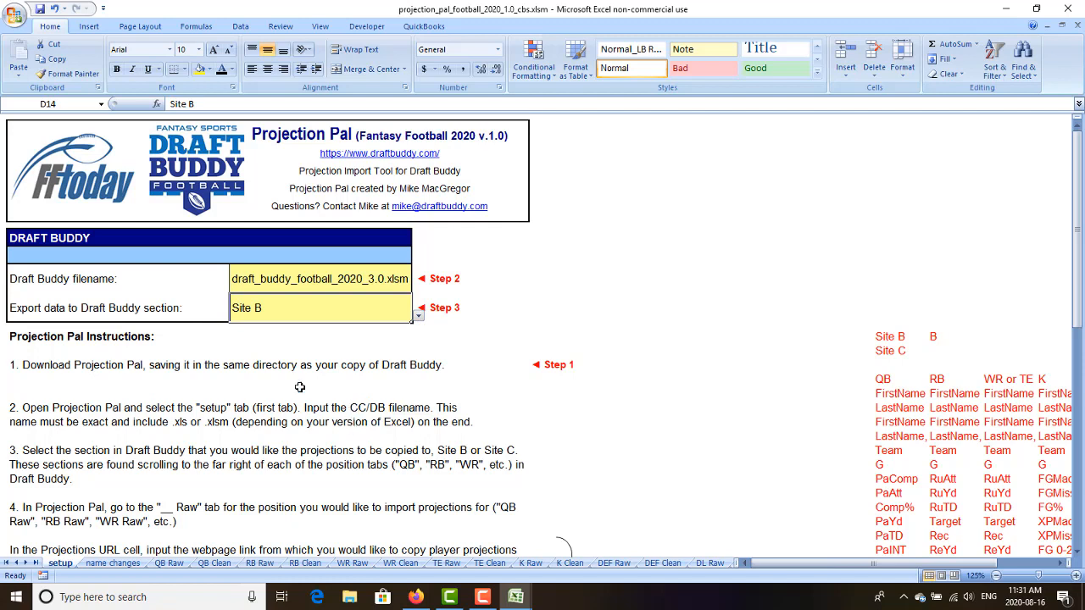
{"action": "left_click", "coordinate": [516, 598]}
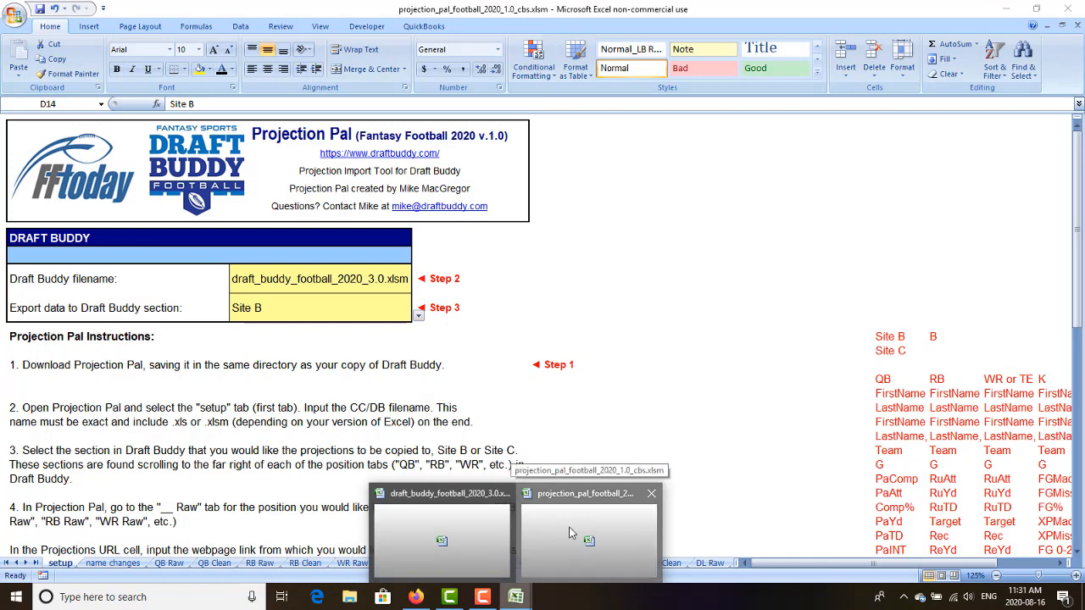
{"action": "left_click", "coordinate": [567, 511]}
{"action": "left_click", "coordinate": [516, 598]}
{"action": "left_click", "coordinate": [475, 539]}
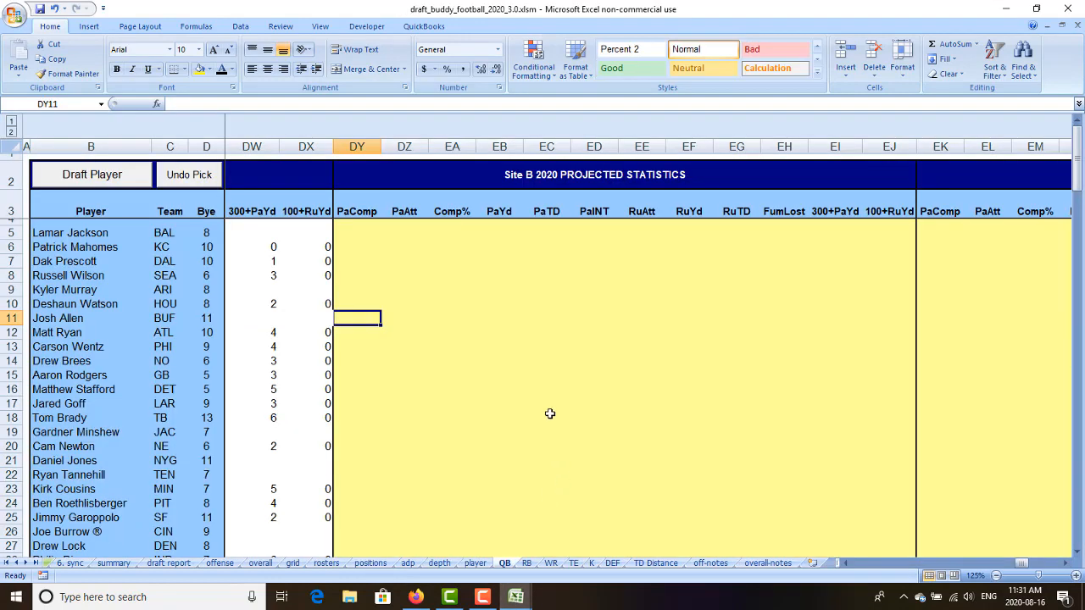
Examine the Site B and Site C projected statistics sections on the Draft Buddy QB sheet
{"action": "left_click", "coordinate": [518, 329]}
{"action": "left_click", "coordinate": [1007, 344]}
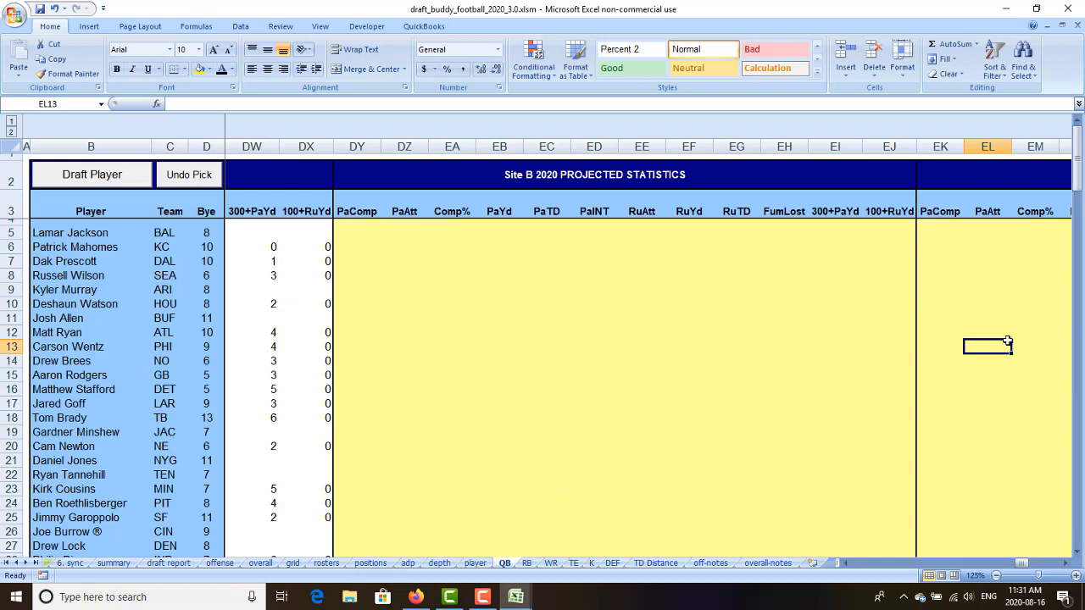
{"action": "left_click", "coordinate": [1066, 563]}
{"action": "left_click", "coordinate": [1066, 563]}
{"action": "left_click", "coordinate": [1066, 563]}
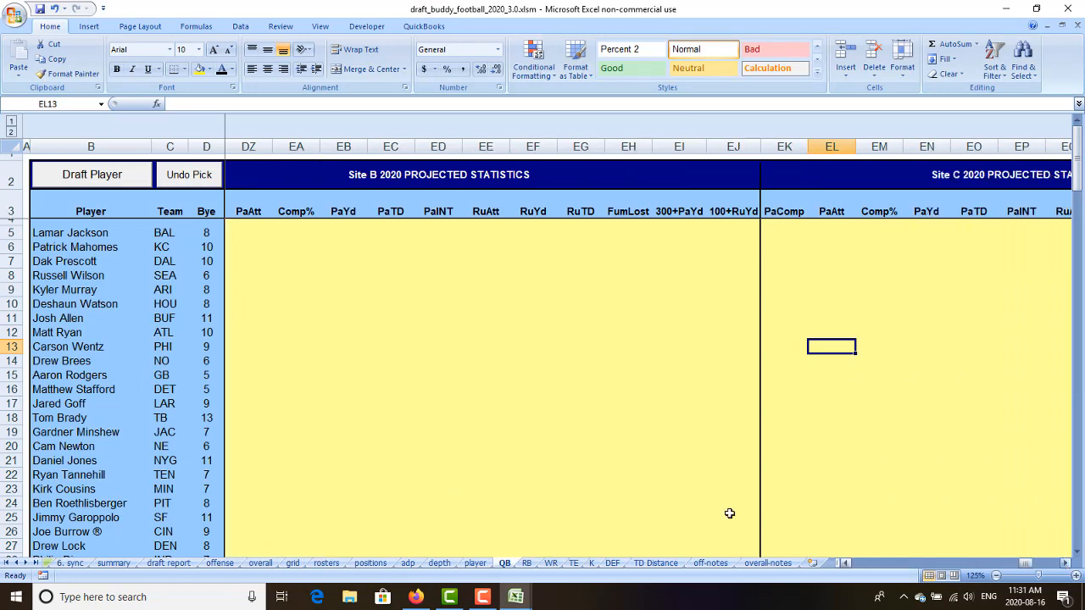
{"action": "left_click", "coordinate": [477, 391]}
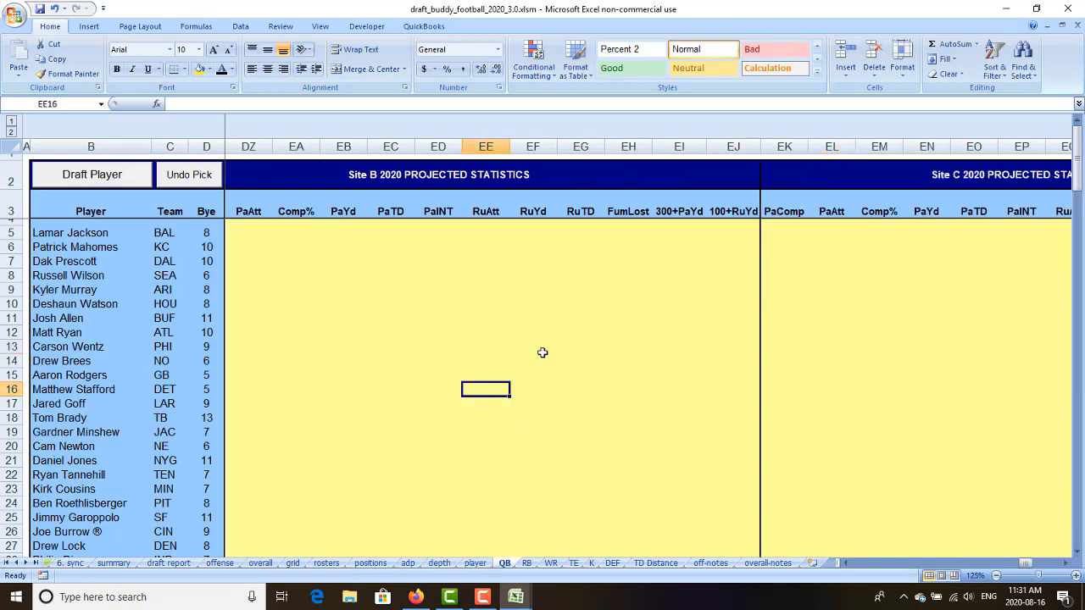
{"action": "left_click", "coordinate": [946, 365]}
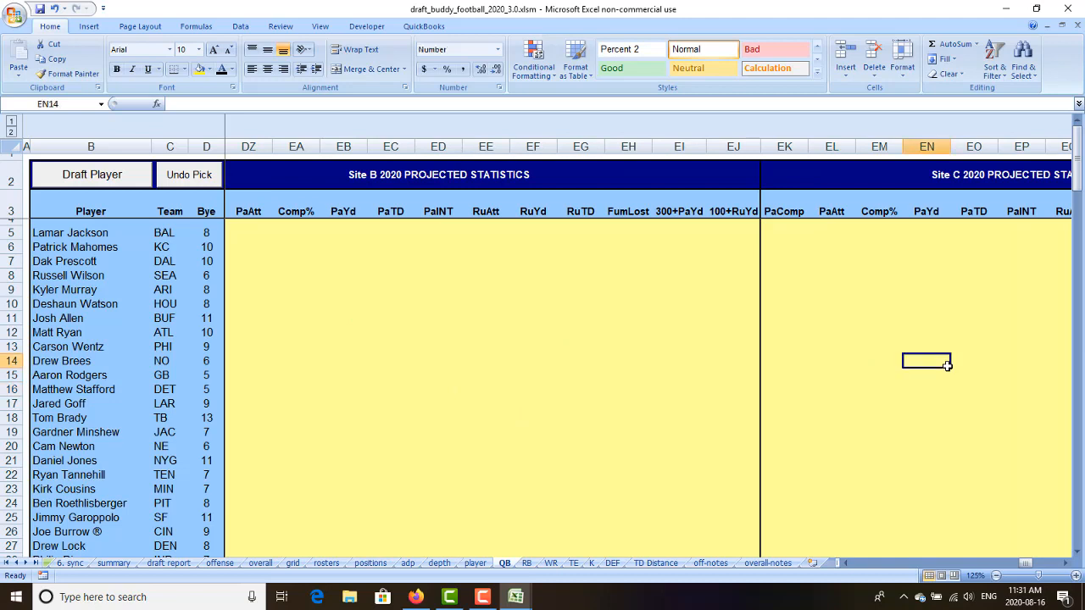
{"action": "left_click", "coordinate": [597, 371]}
{"action": "left_click", "coordinate": [846, 564]}
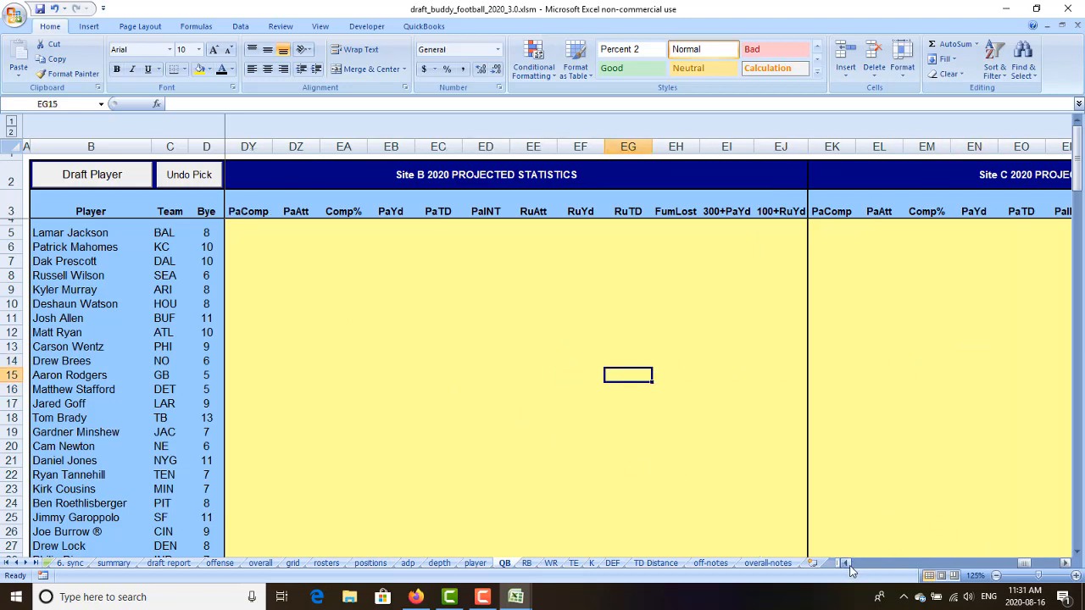
{"action": "double_click", "coordinate": [846, 563]}
Return to Projection Pal's QB Raw sheet and copy the quarterback projections to Draft Buddy
{"action": "mouse_move", "coordinate": [516, 597]}
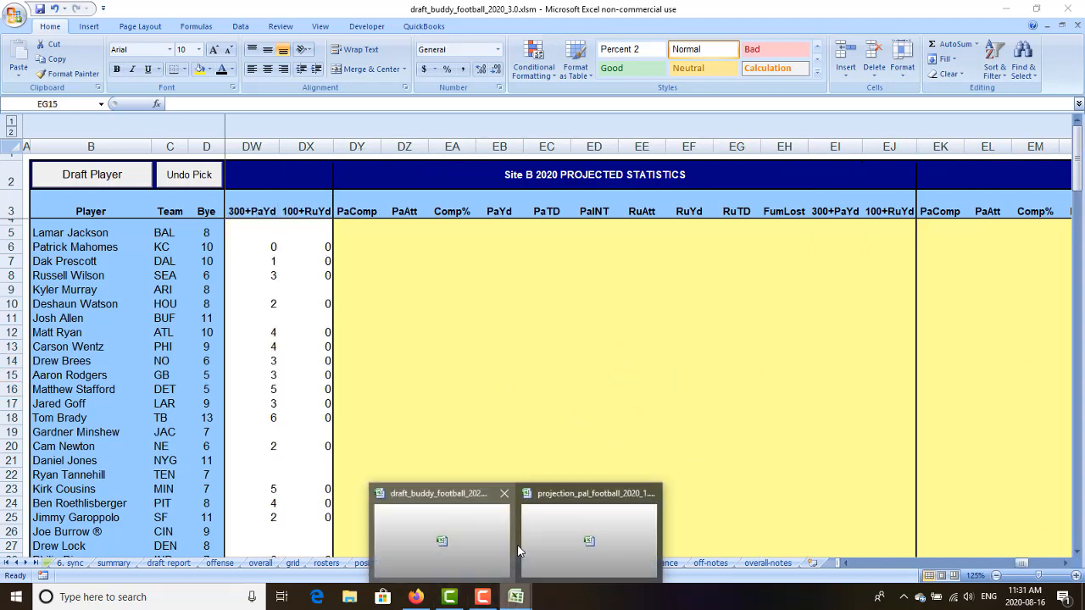
{"action": "left_click", "coordinate": [564, 534]}
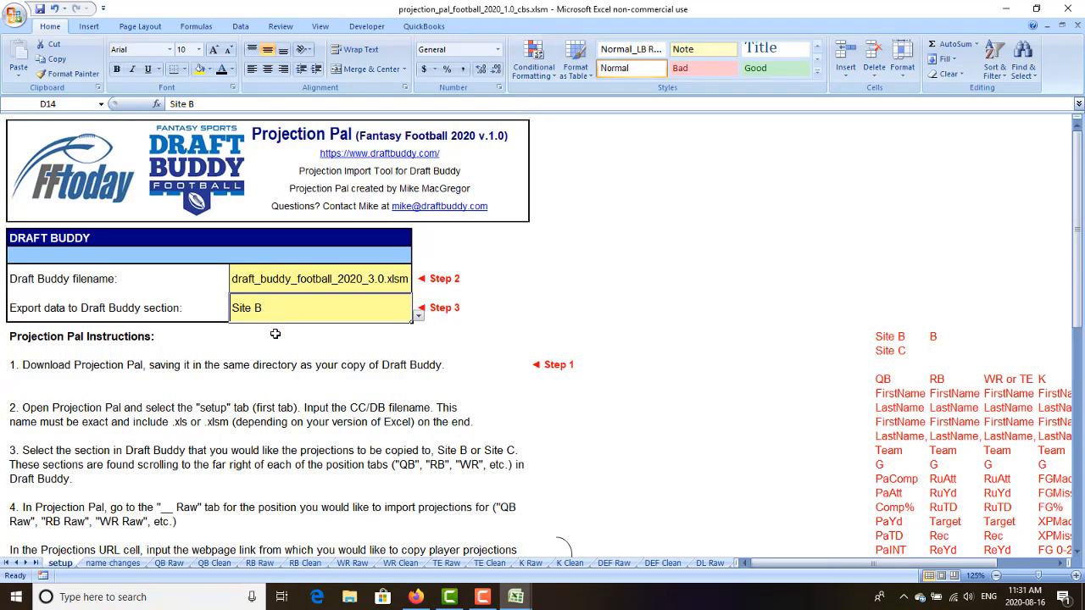
{"action": "left_click", "coordinate": [169, 563]}
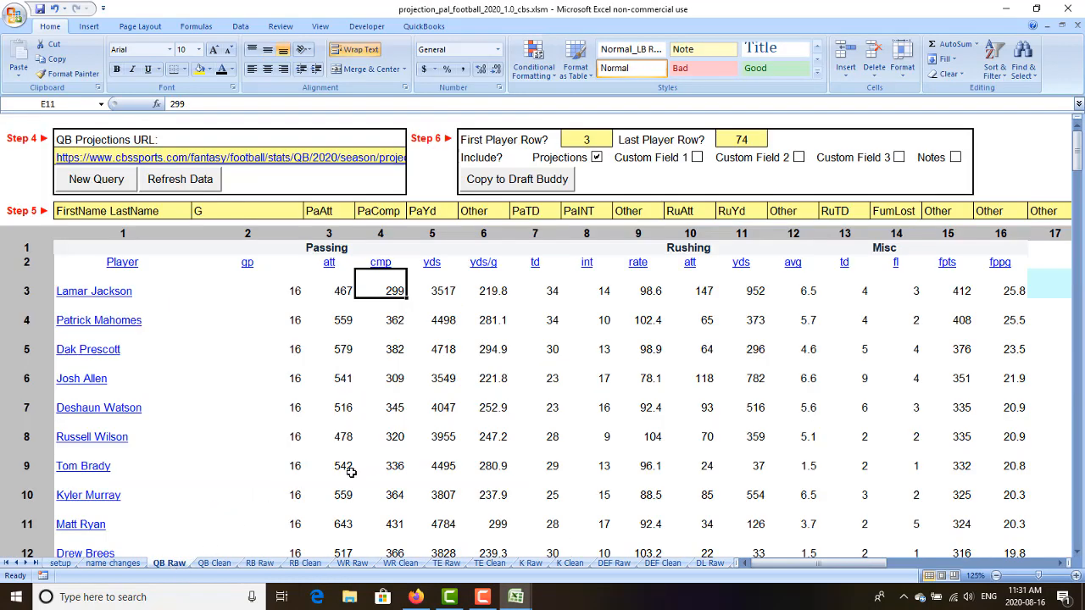
{"action": "left_click", "coordinate": [501, 183]}
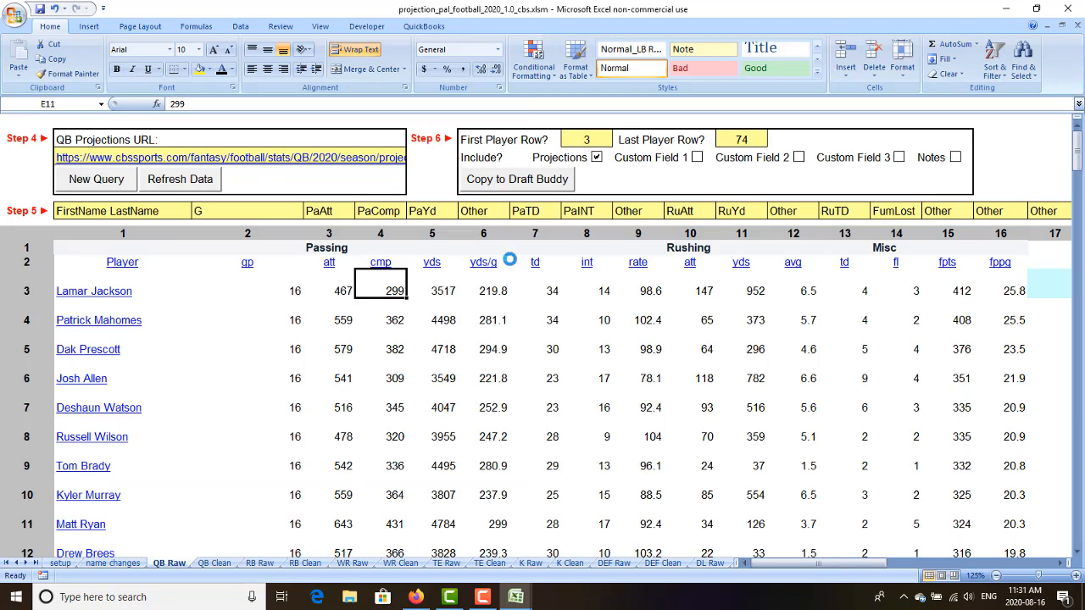
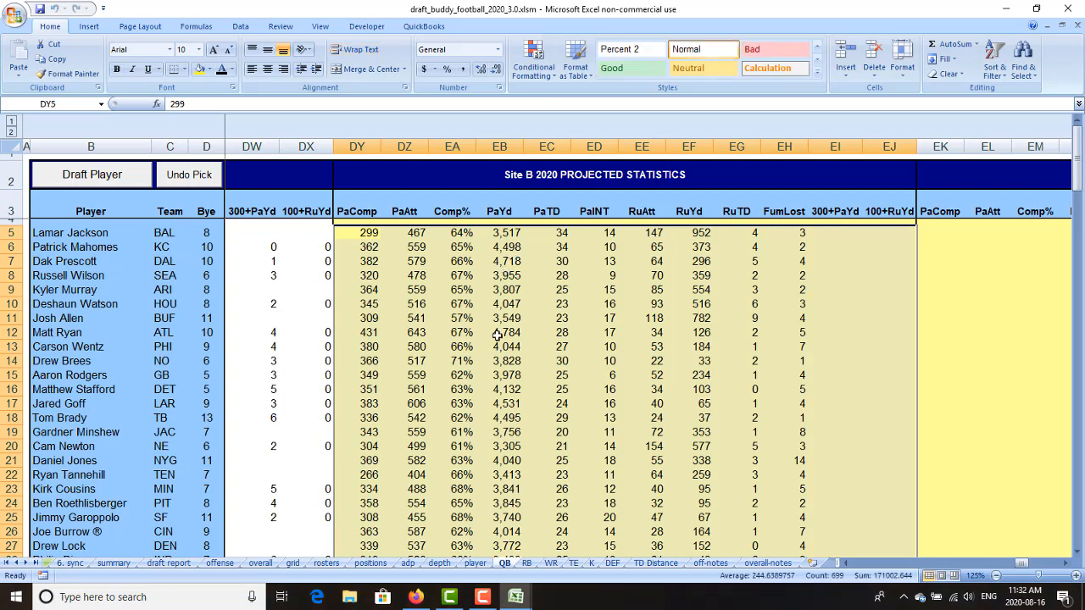
Check Josh Allen's passing attempts and rushing touchdowns on Projection Pal's QB Raw sheet
{"action": "left_click", "coordinate": [516, 597]}
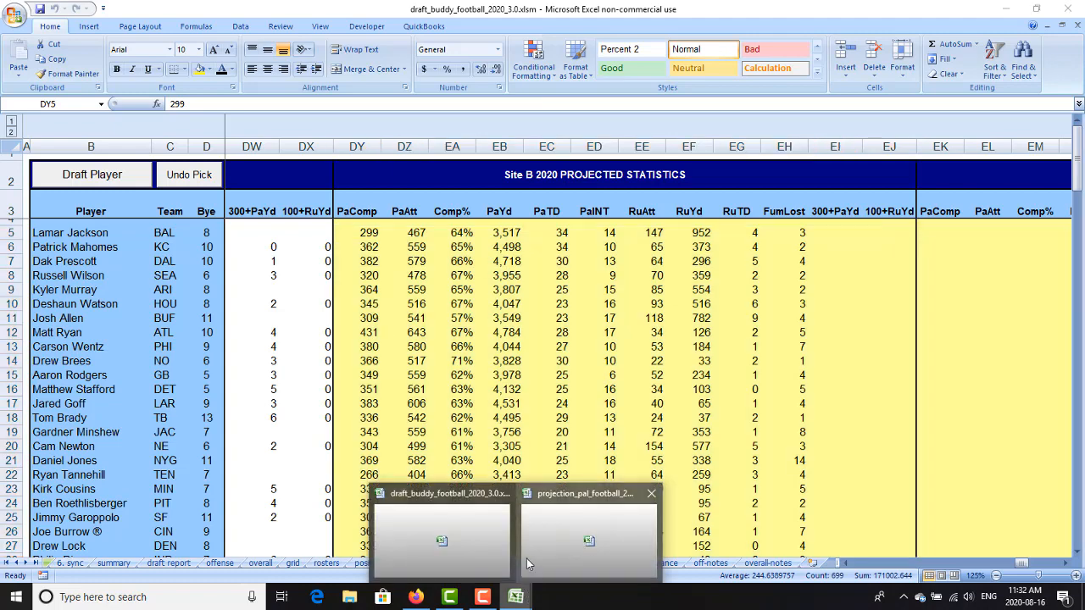
{"action": "left_click", "coordinate": [579, 529]}
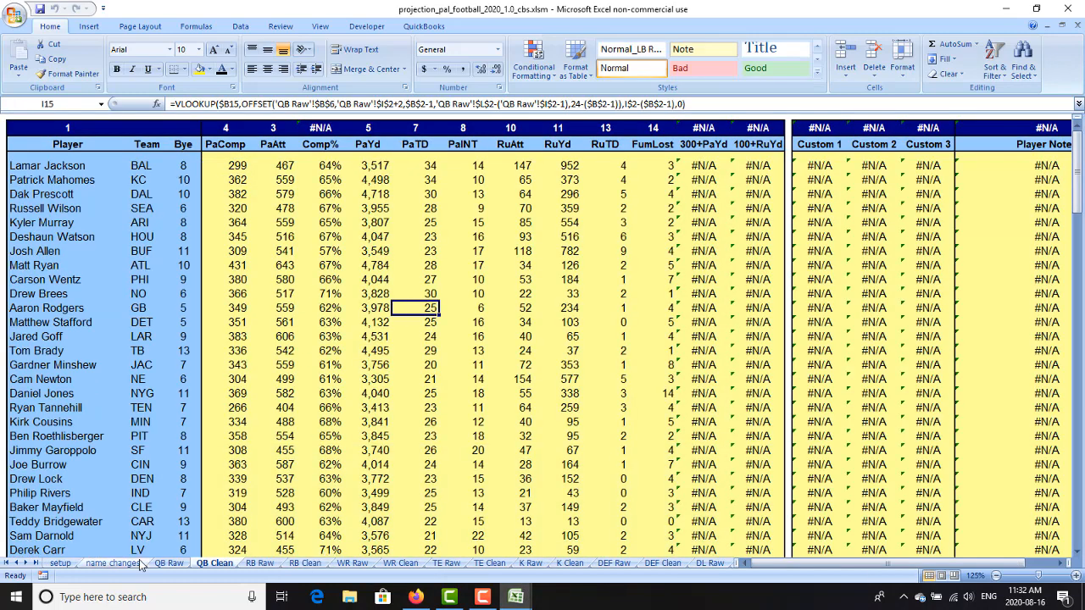
{"action": "left_click", "coordinate": [169, 563]}
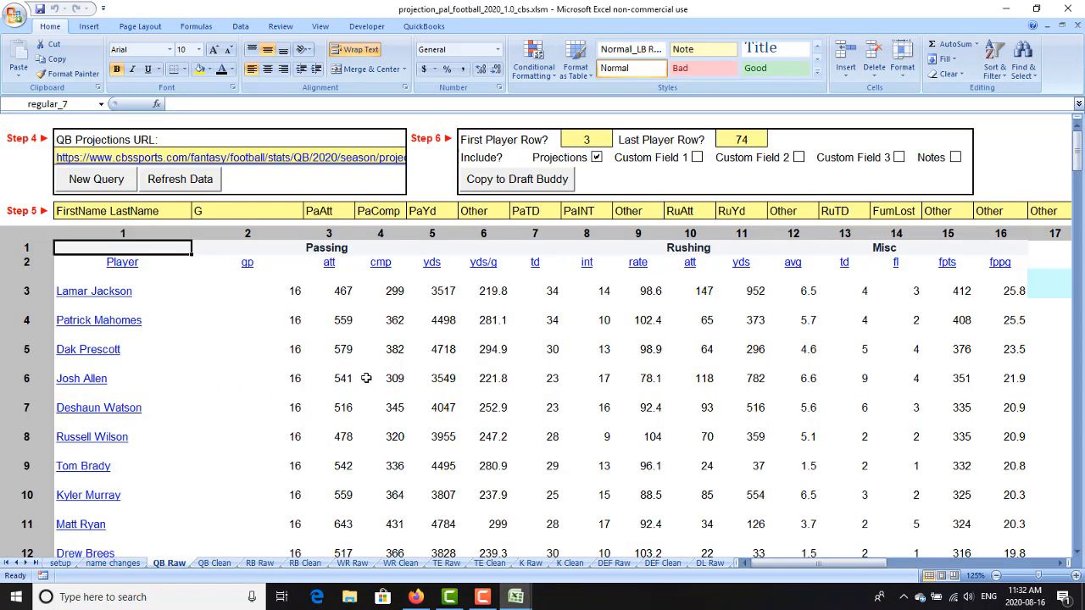
{"action": "left_click", "coordinate": [347, 378]}
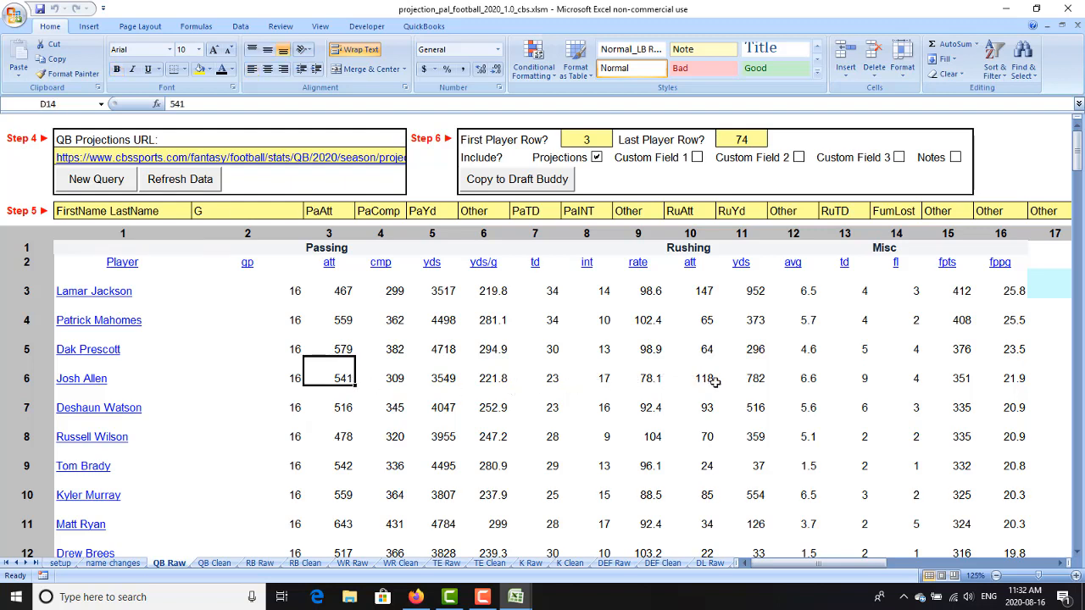
{"action": "left_click", "coordinate": [859, 378]}
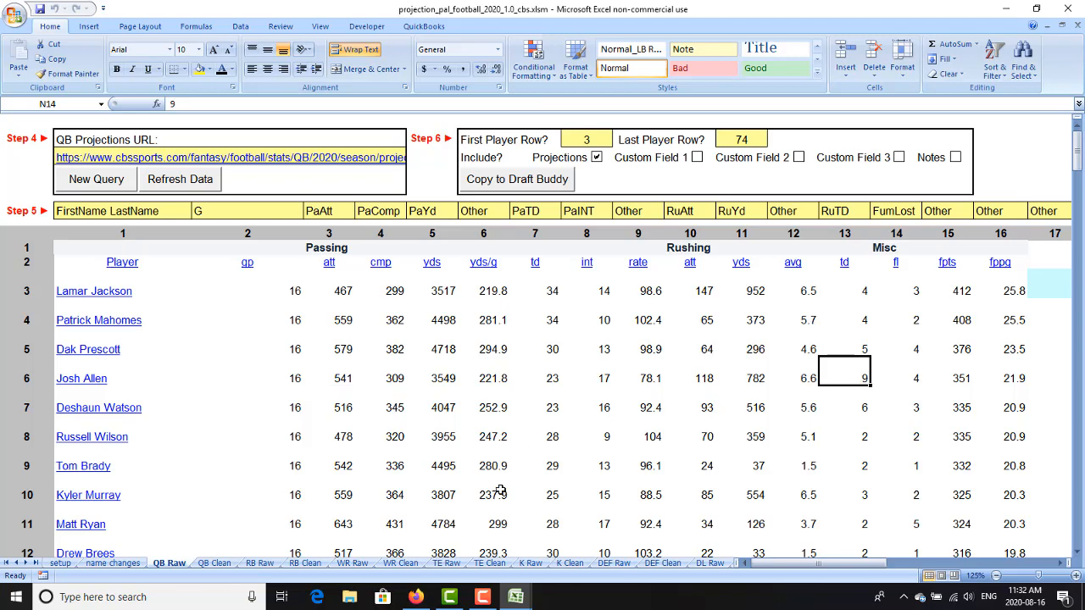
Compare Josh Allen's copied Site B PaAtt and RuTD values on the Draft Buddy QB sheet
{"action": "mouse_move", "coordinate": [526, 591]}
{"action": "left_click", "coordinate": [442, 530]}
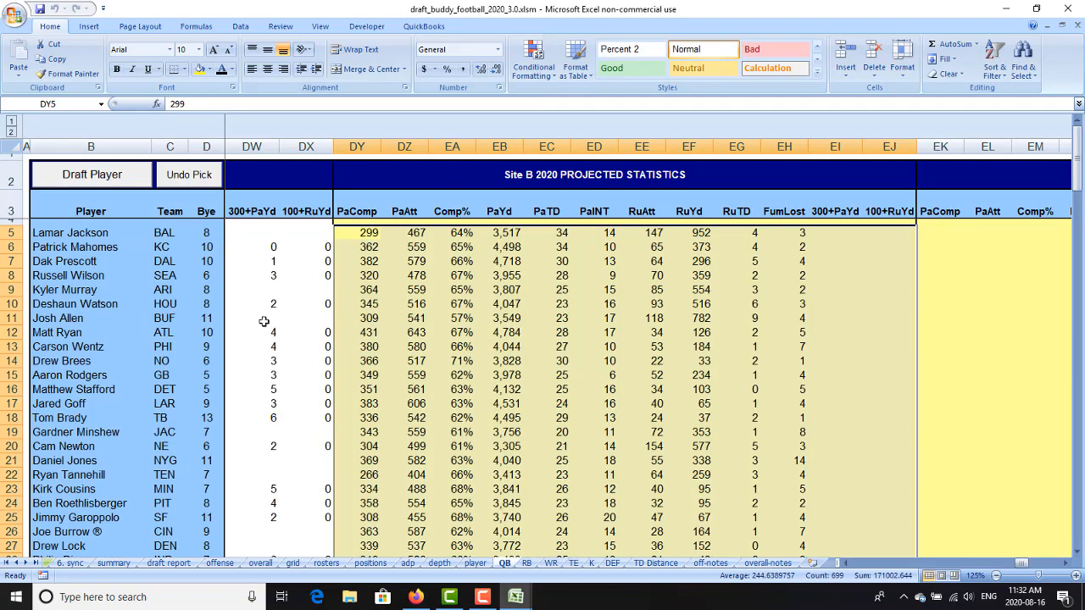
{"action": "left_click", "coordinate": [412, 319]}
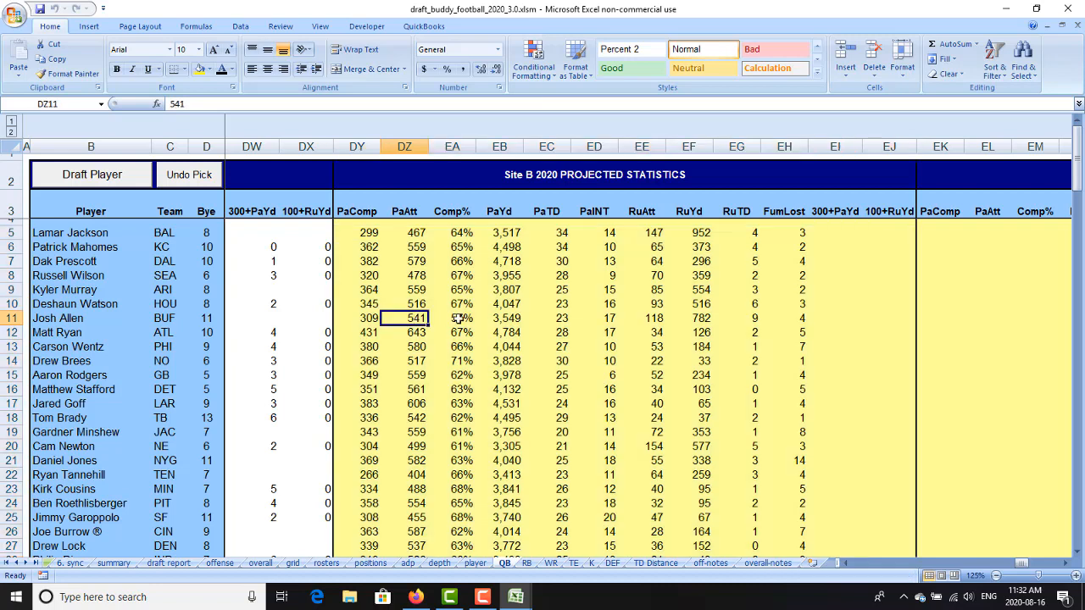
{"action": "left_click", "coordinate": [734, 317]}
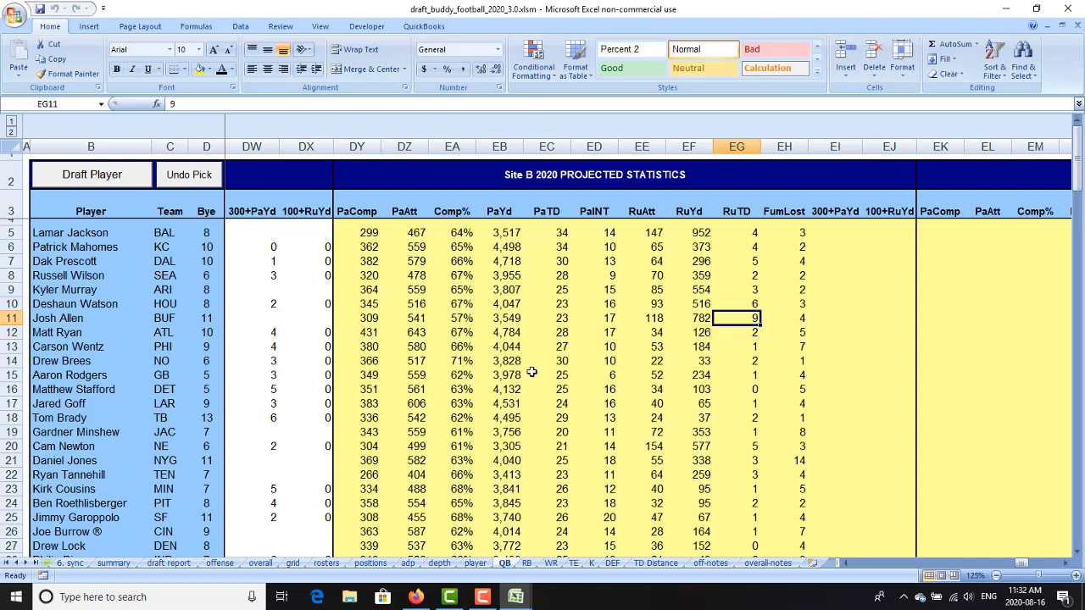
Review the remaining Site B quarterback projections and select the blank PaComp to FumLost cells for Will Grier and Joshua Dobbs
{"action": "scroll", "coordinate": [533, 325], "scroll_direction": "down", "scroll_amount": 7}
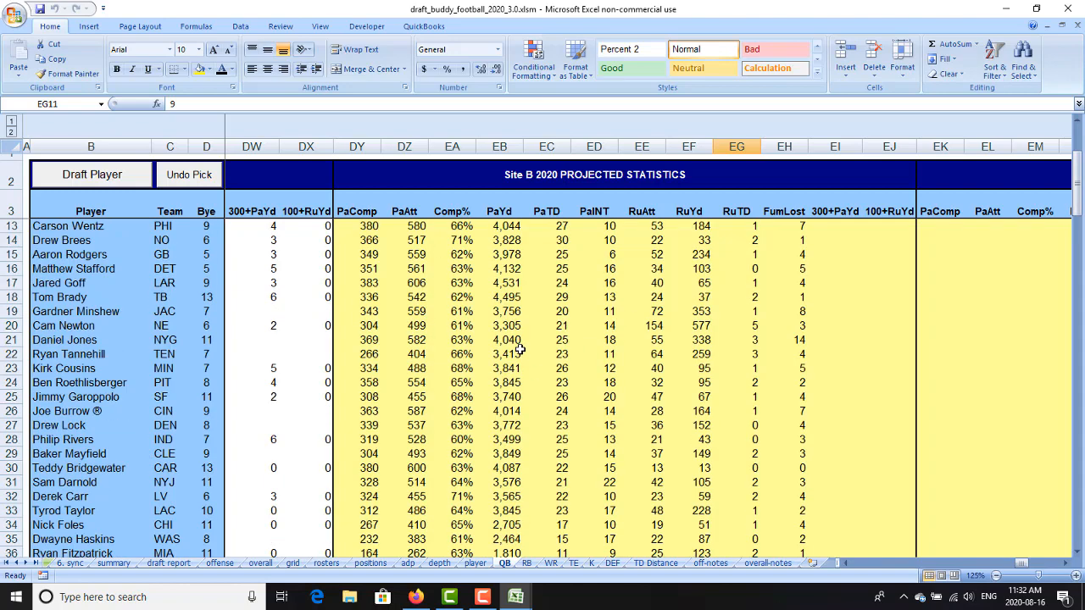
{"action": "scroll", "coordinate": [520, 350], "scroll_direction": "down", "scroll_amount": 1}
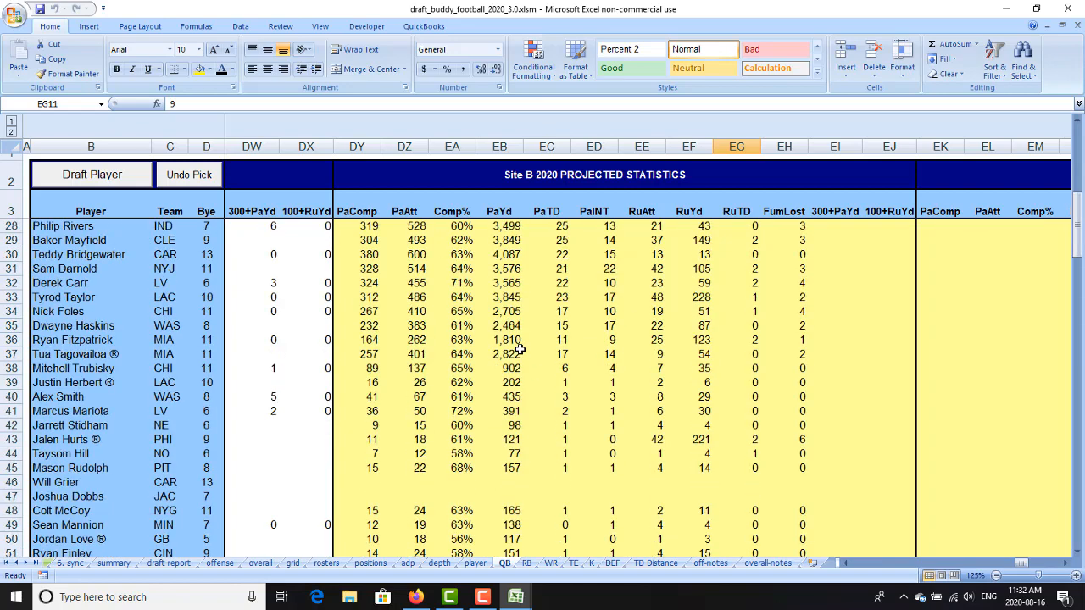
{"action": "scroll", "coordinate": [519, 350], "scroll_direction": "down", "scroll_amount": 1}
{"action": "left_click_drag", "start_coordinate": [361, 442], "coordinate": [781, 454]}
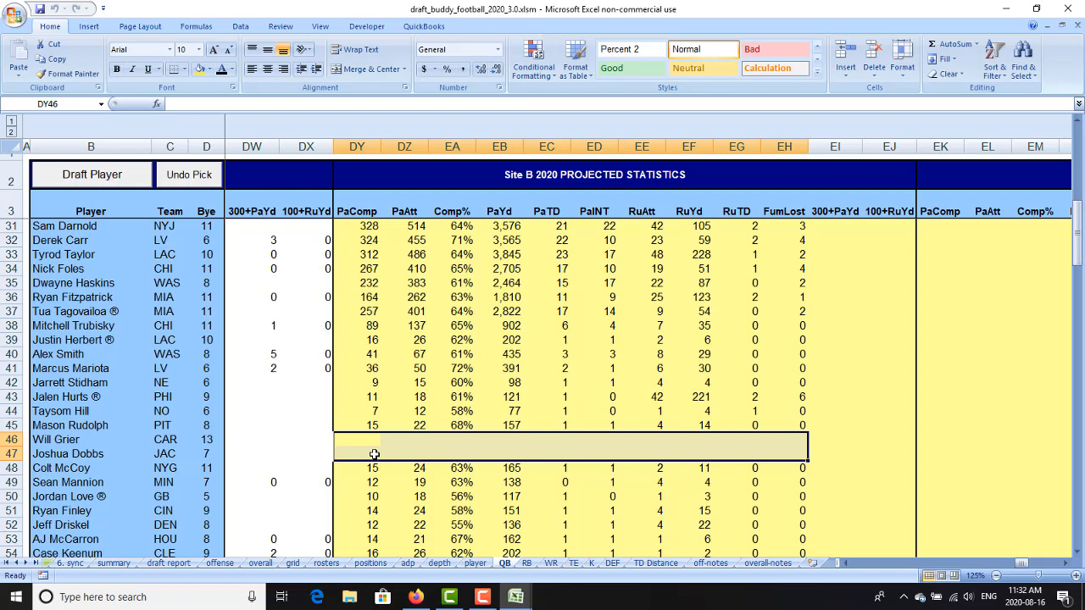
{"action": "left_click", "coordinate": [515, 597]}
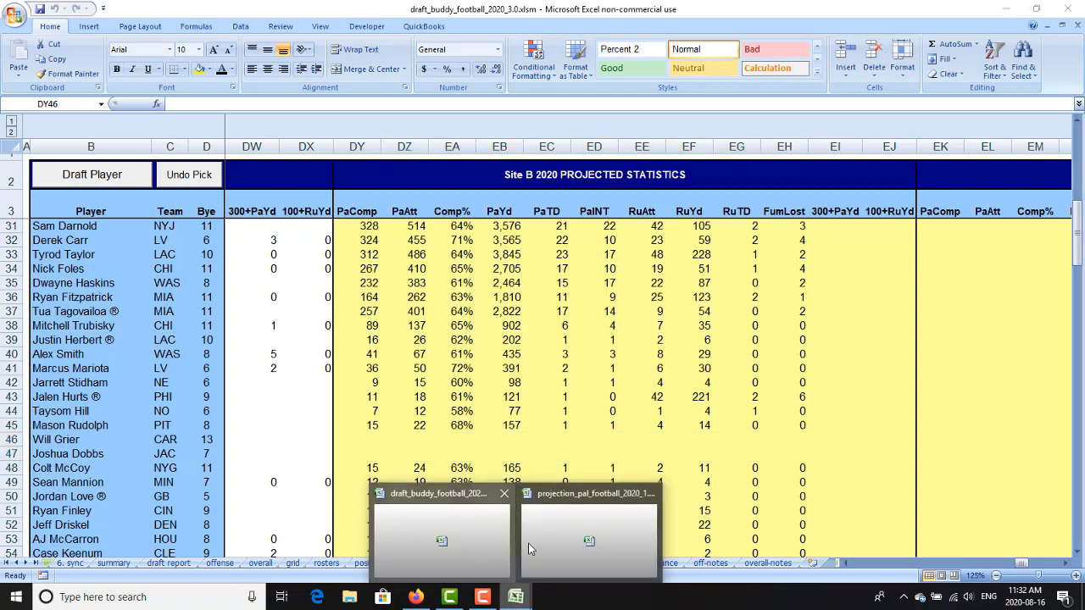
{"action": "left_click", "coordinate": [486, 443]}
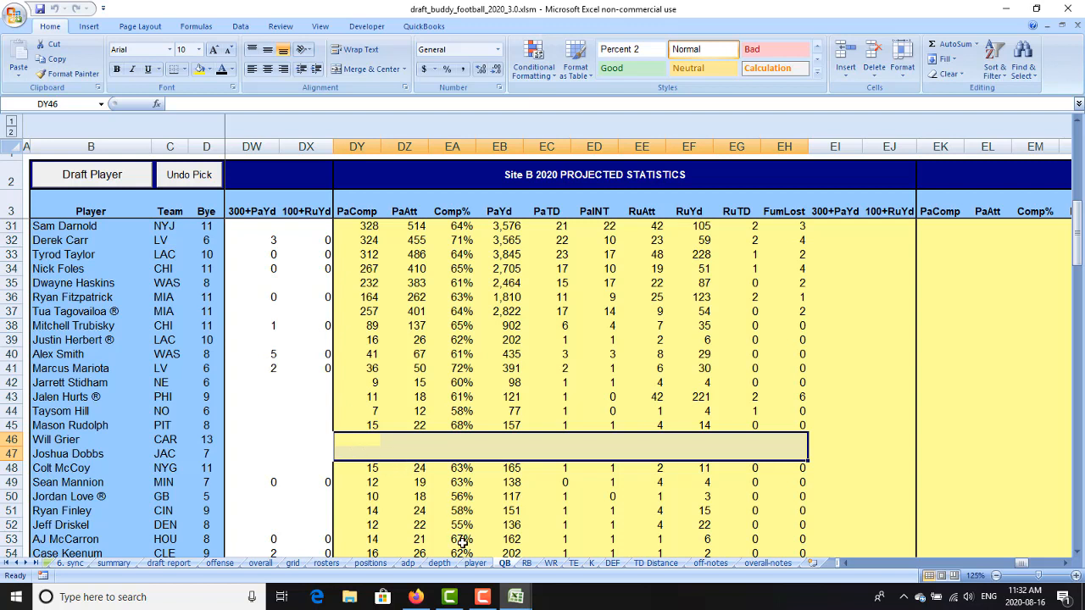
Review the Site B quarterback rows, and search Projection Pal's QB Raw sheet for "Dobbs"
{"action": "scroll", "coordinate": [421, 342], "scroll_direction": "up", "scroll_amount": 9}
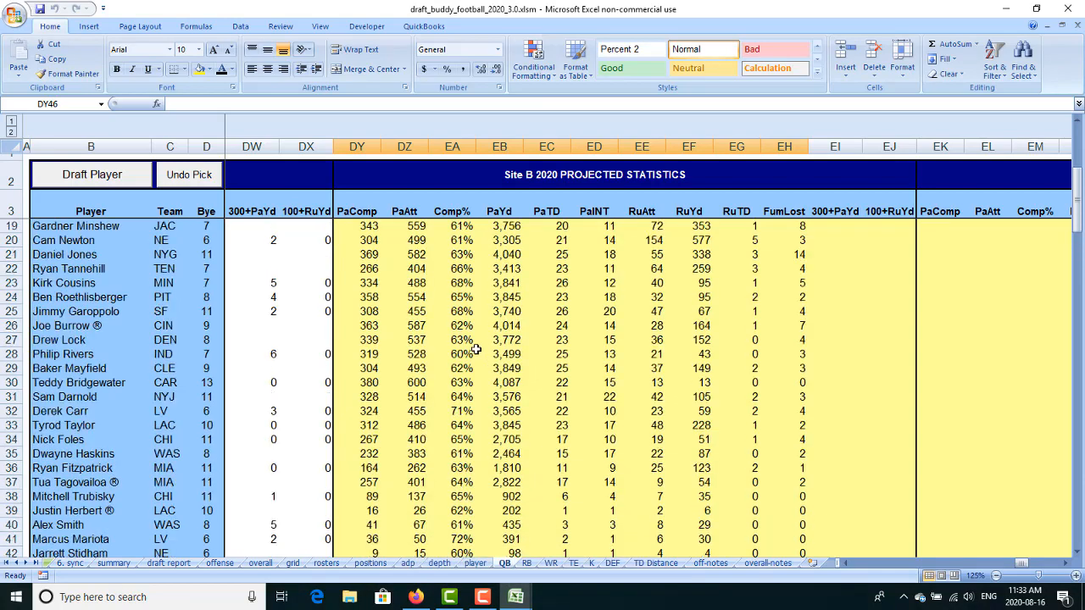
{"action": "scroll", "coordinate": [421, 342], "scroll_direction": "down", "scroll_amount": 10}
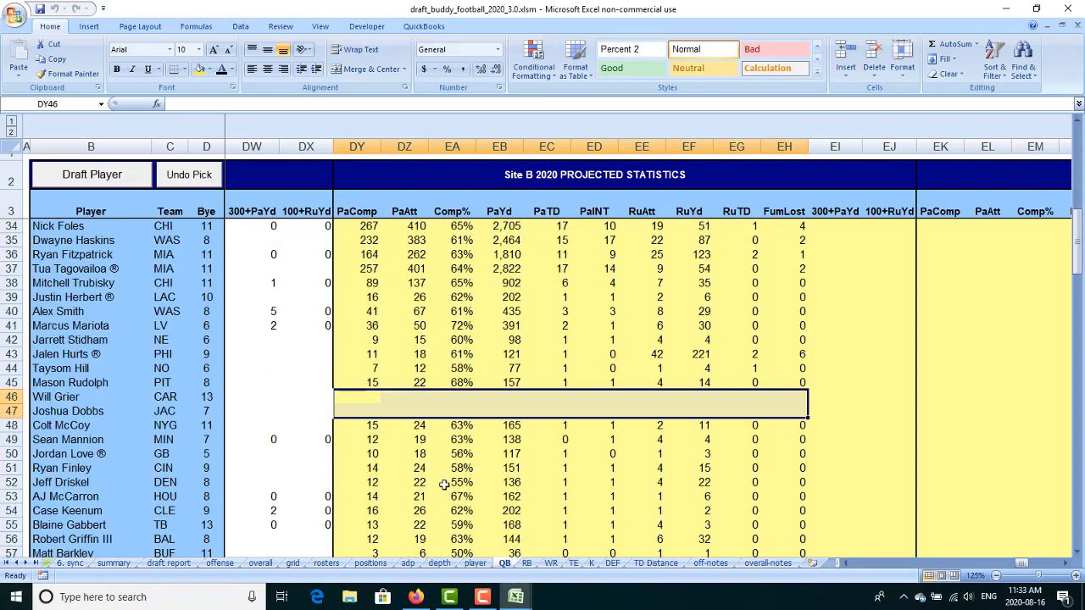
{"action": "mouse_move", "coordinate": [515, 600]}
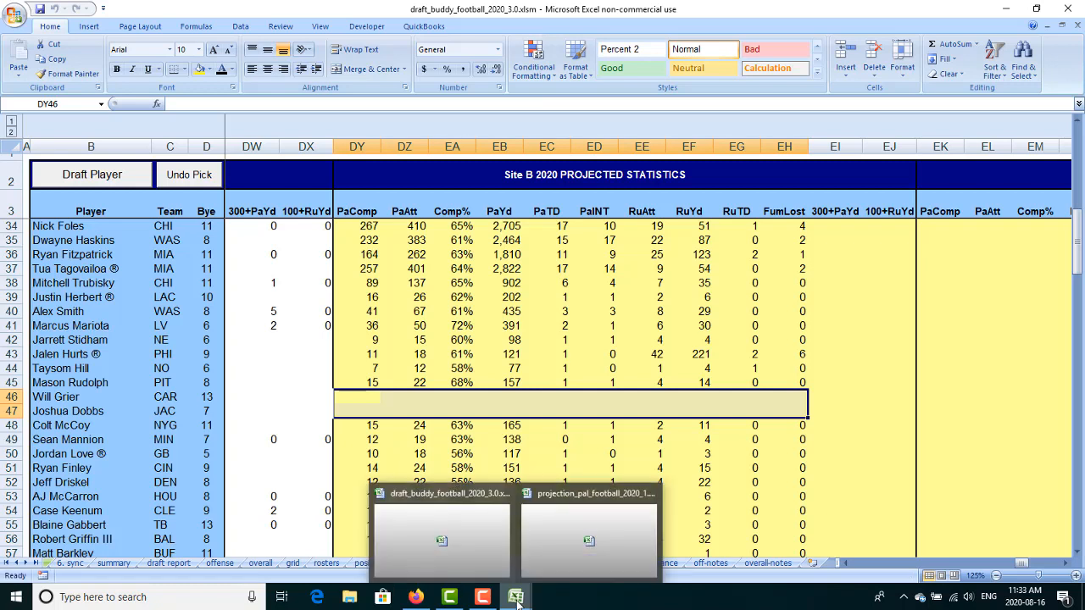
{"action": "left_click", "coordinate": [552, 542]}
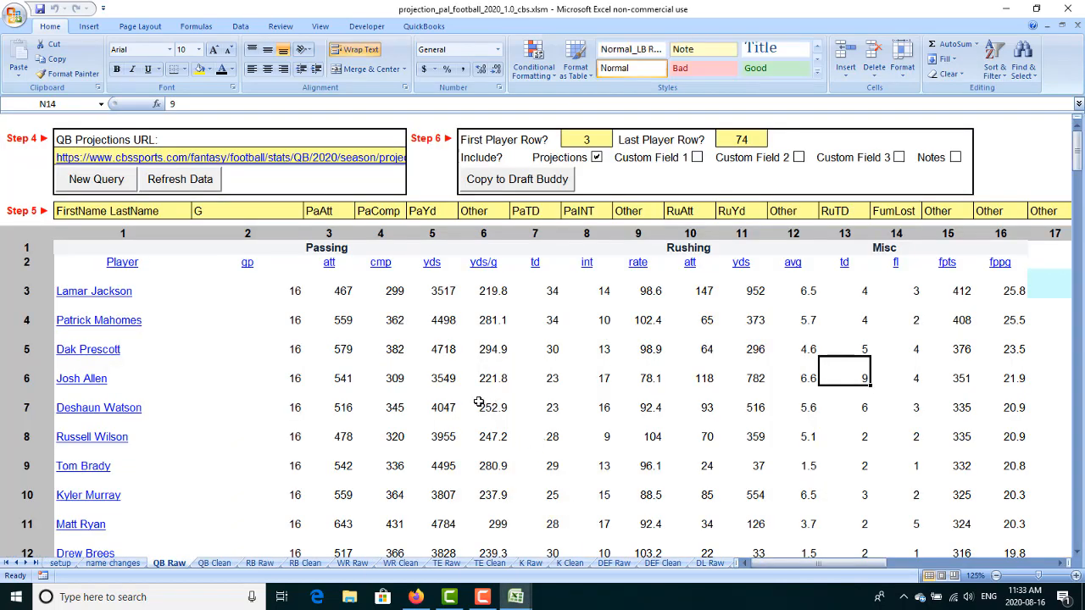
{"action": "left_click", "coordinate": [479, 402]}
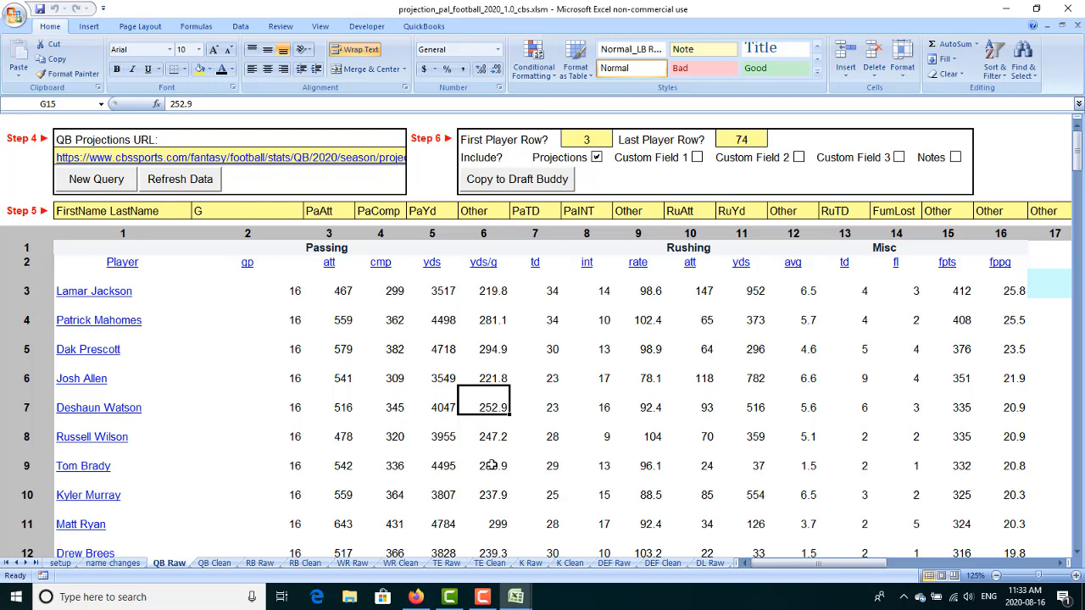
{"action": "key", "text": "ctrl+f"}
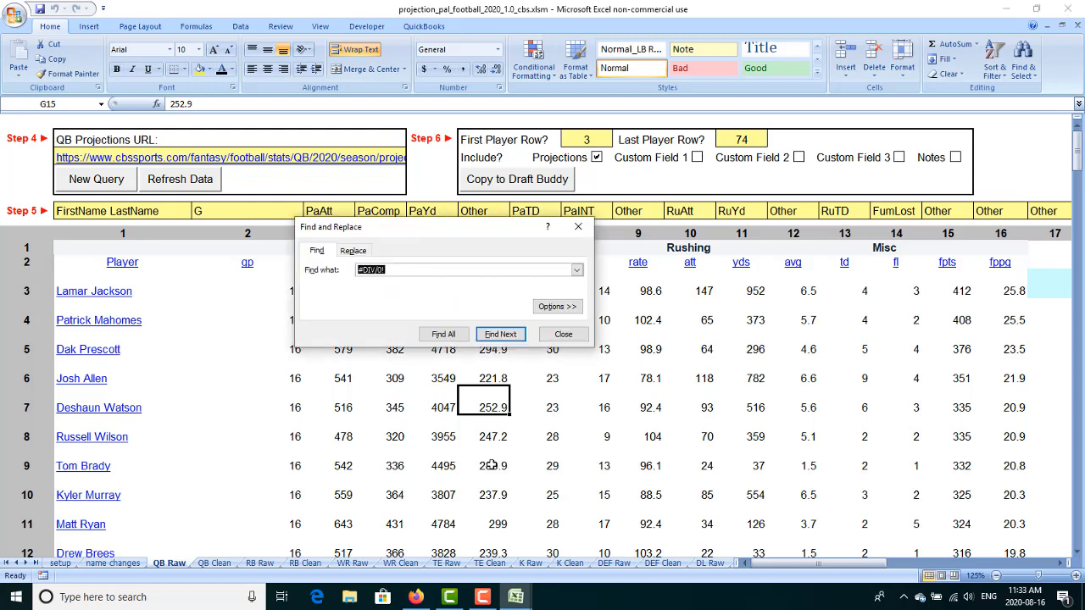
{"action": "type", "text": "Dobbs"}
{"action": "key", "text": "Return"}
{"action": "key", "text": "Return"}
{"action": "key", "text": "Return"}
{"action": "key", "text": "Return"}
{"action": "left_click", "coordinate": [563, 334]}
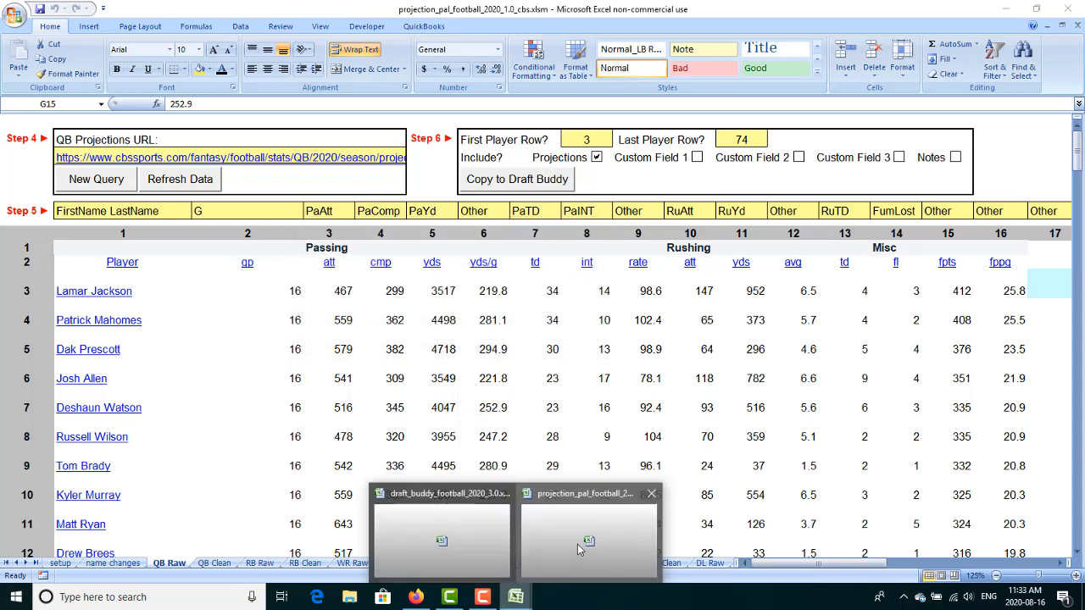
Return to Draft Buddy's QB sheet and review the lower Site B rows, checking James Morgan's PaComp cell
{"action": "left_click", "coordinate": [458, 532]}
{"action": "scroll", "coordinate": [472, 358], "scroll_direction": "down", "scroll_amount": 5}
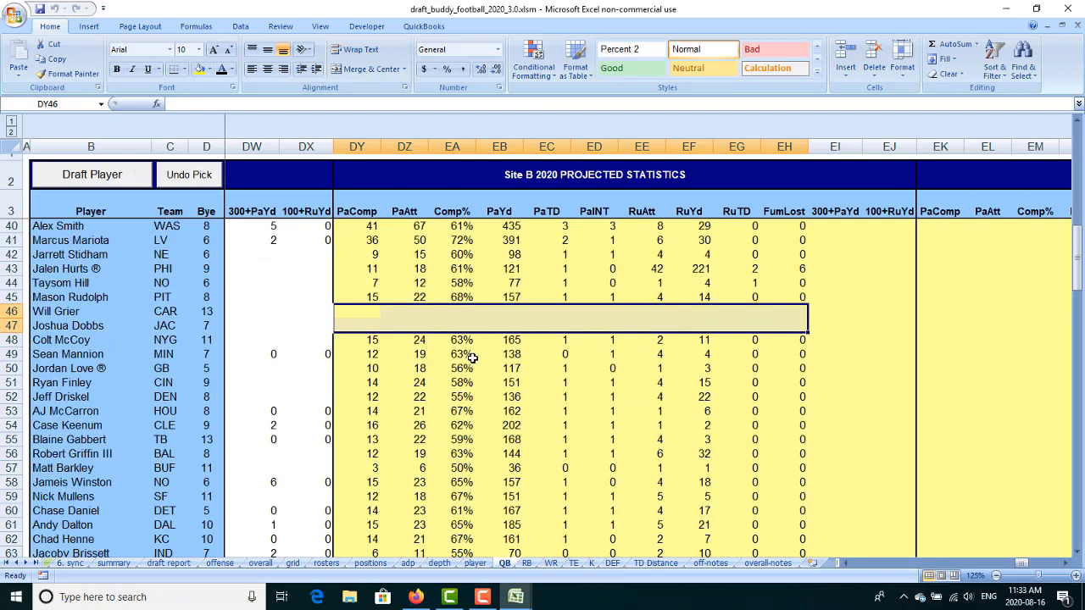
{"action": "scroll", "coordinate": [472, 358], "scroll_direction": "down", "scroll_amount": 1}
{"action": "left_click", "coordinate": [359, 437]}
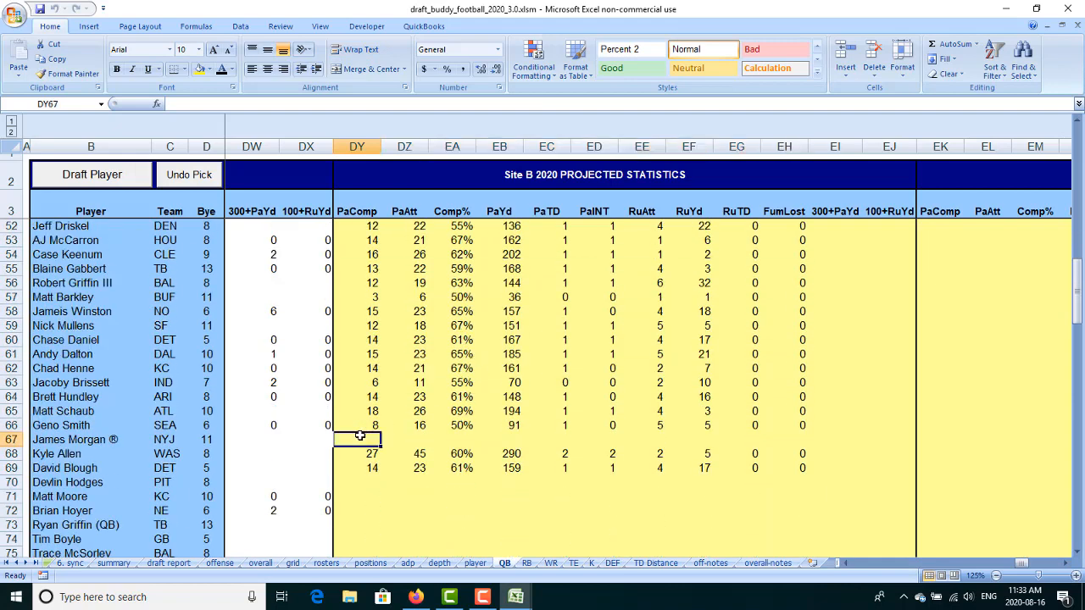
{"action": "scroll", "coordinate": [490, 420], "scroll_direction": "down", "scroll_amount": 2}
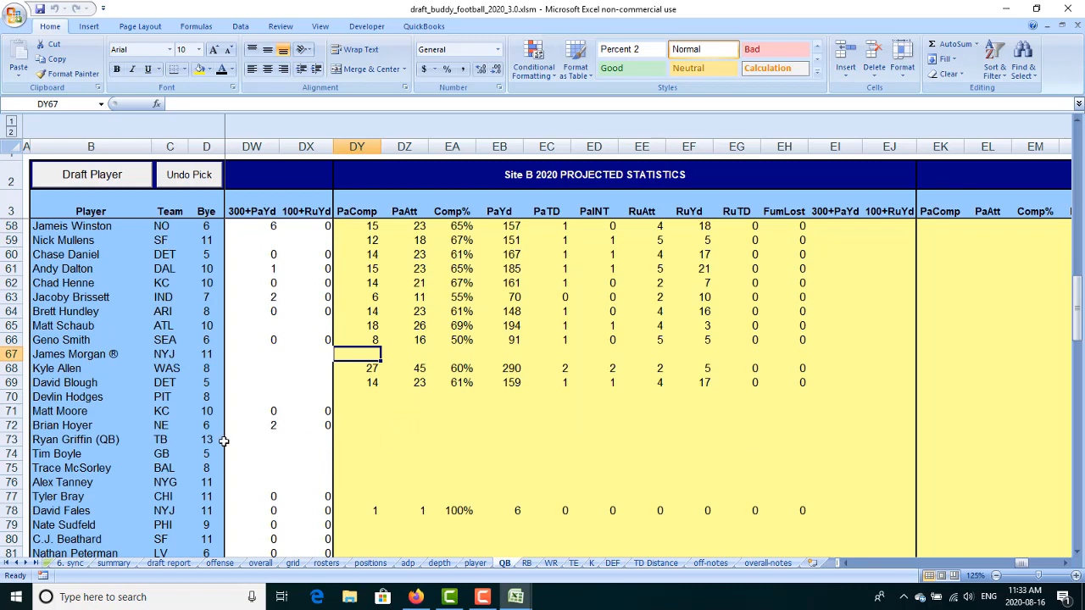
{"action": "scroll", "coordinate": [378, 415], "scroll_direction": "up", "scroll_amount": 3}
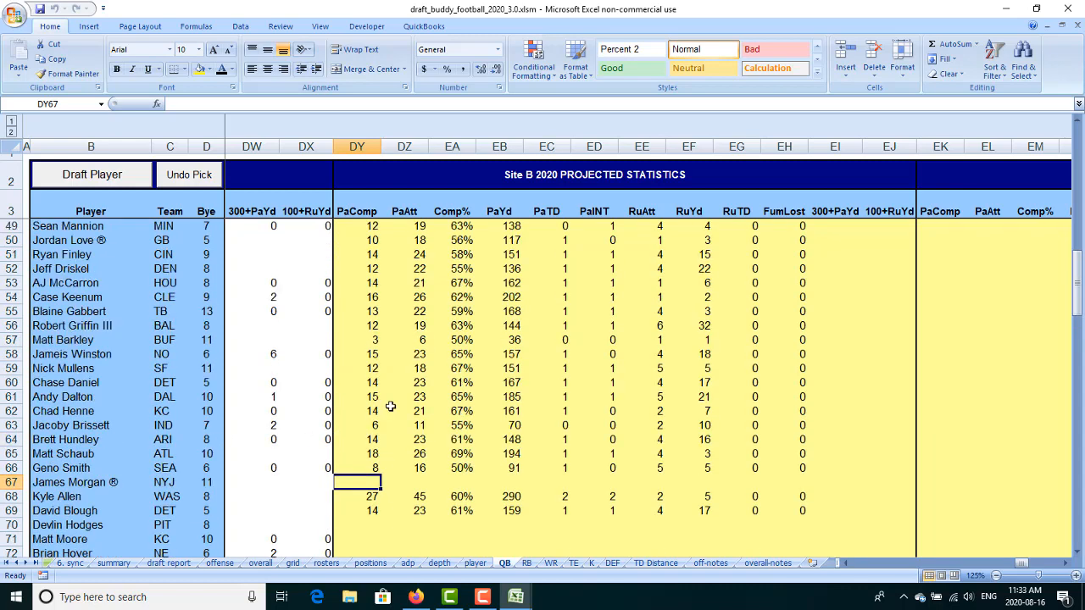
Check Robert Griffin III's Site B PaComp in Draft Buddy and his name mapping on Projection Pal's name changes sheet
{"action": "left_click", "coordinate": [108, 326]}
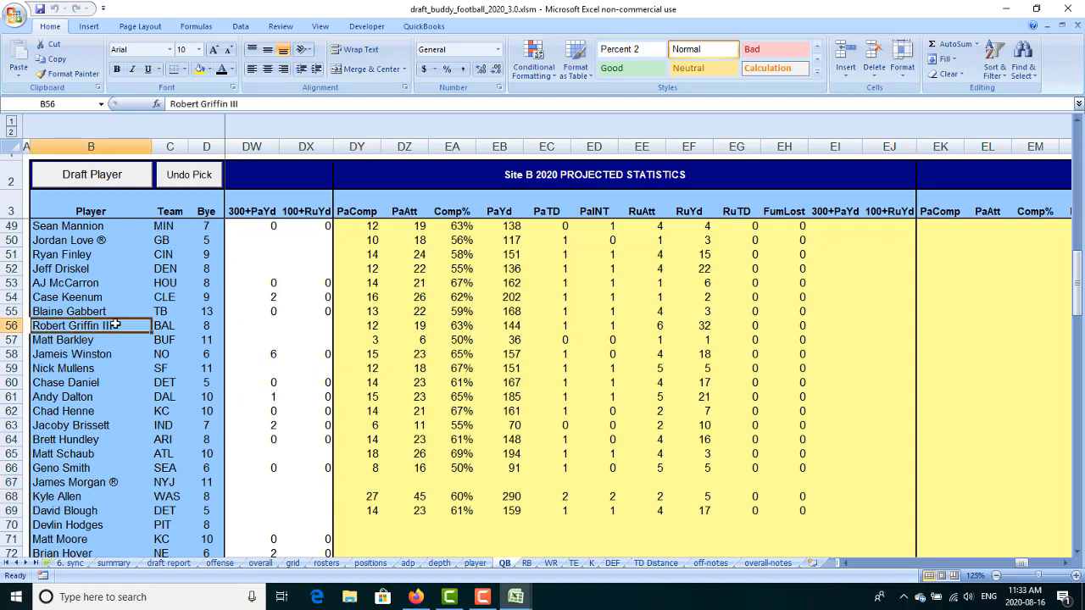
{"action": "left_click", "coordinate": [372, 324]}
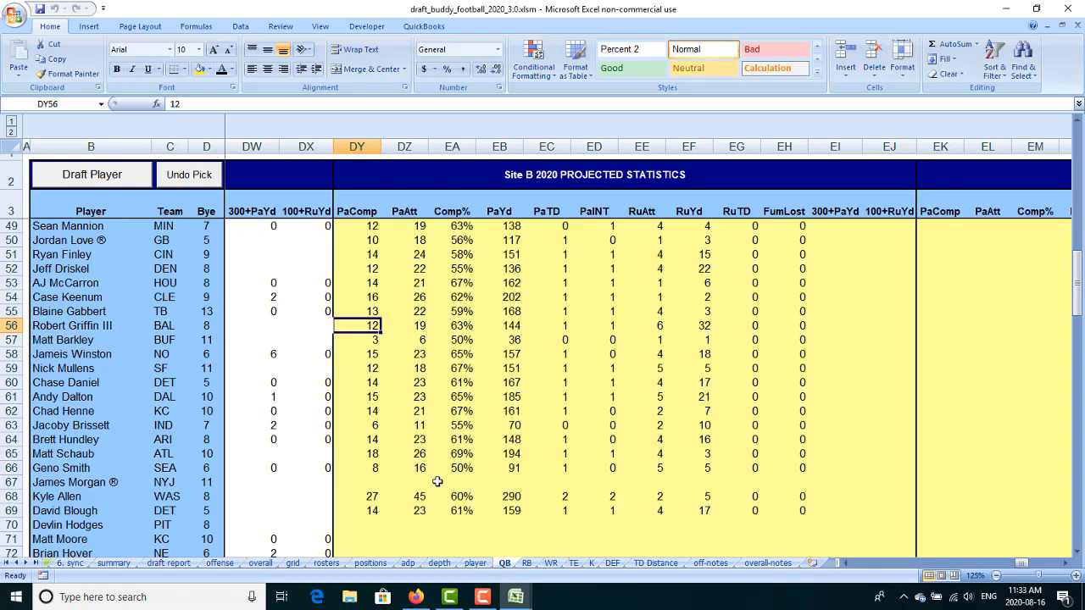
{"action": "mouse_move", "coordinate": [524, 603]}
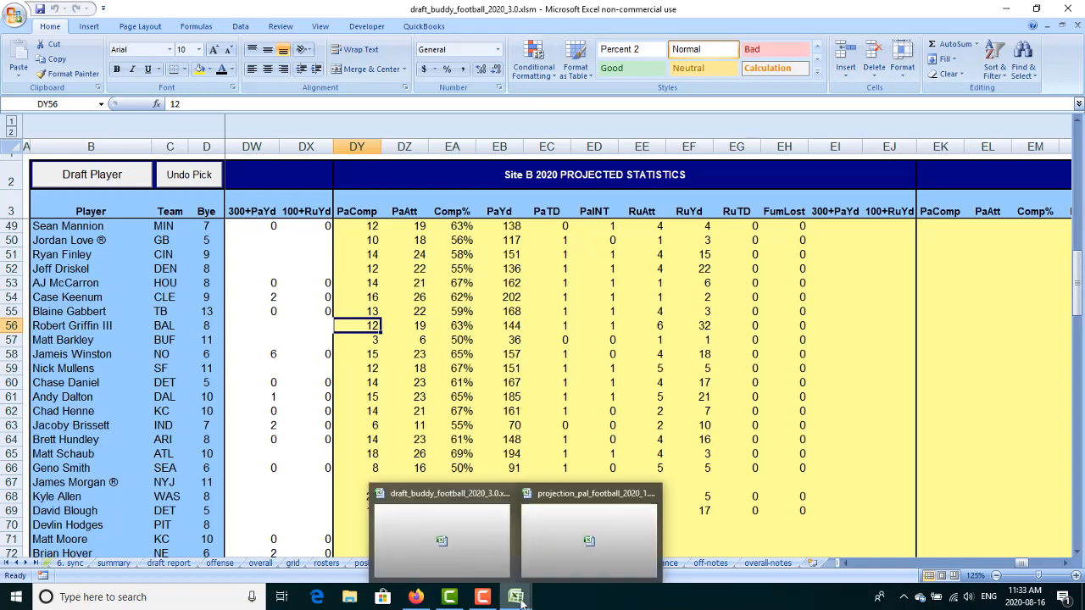
{"action": "left_click", "coordinate": [549, 543]}
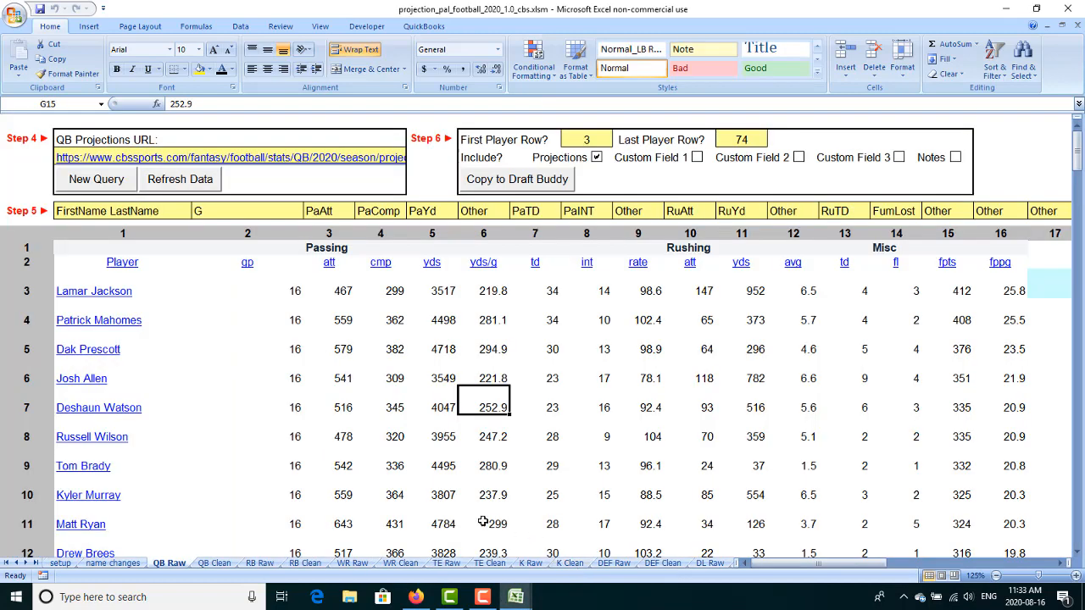
{"action": "left_click", "coordinate": [113, 563]}
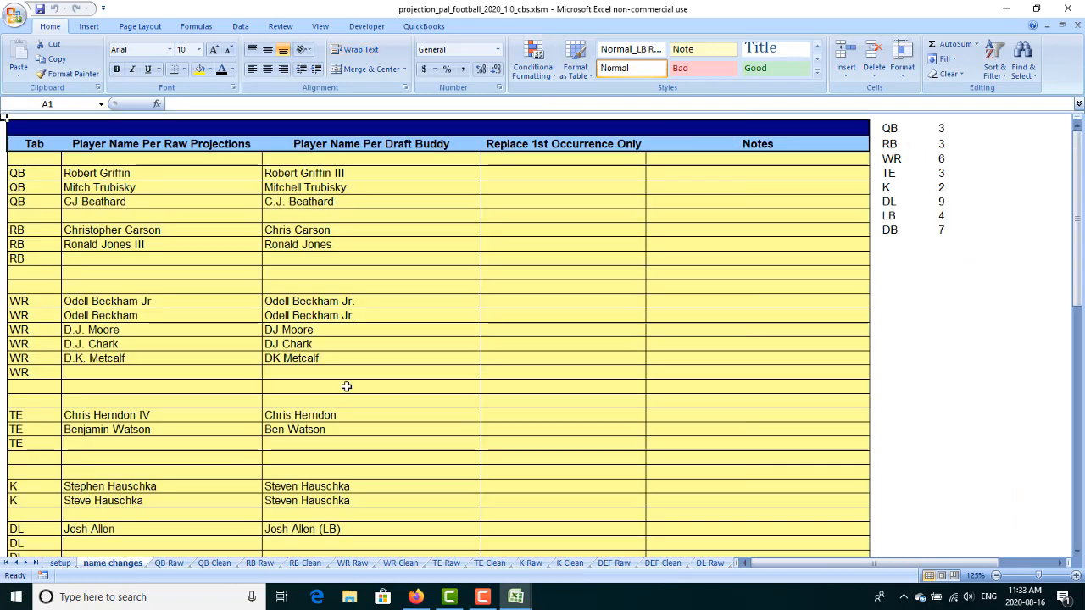
{"action": "scroll", "coordinate": [228, 364], "scroll_direction": "down", "scroll_amount": 1}
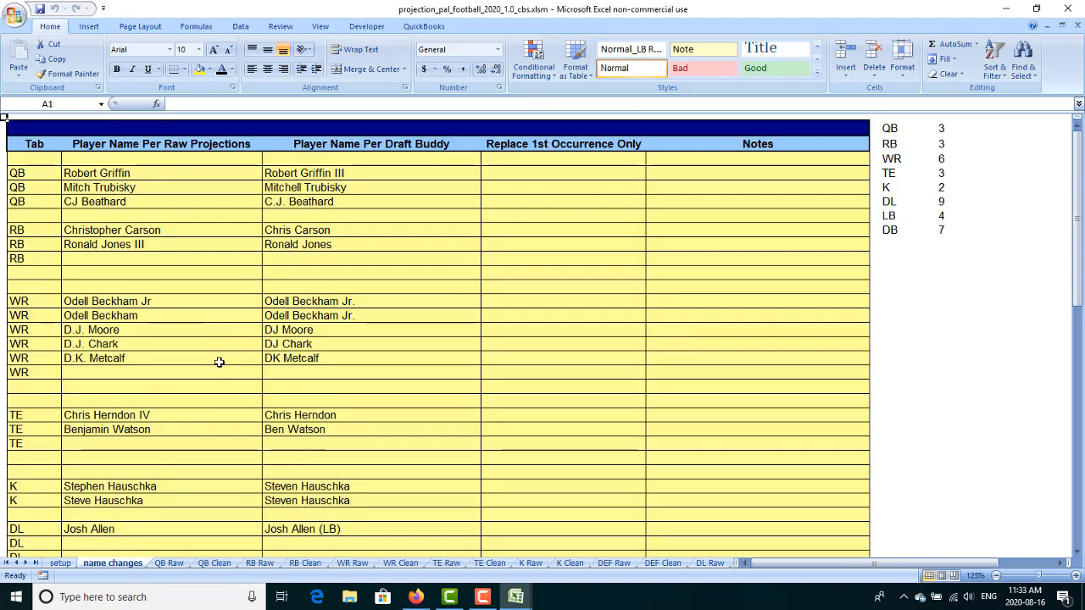
{"action": "left_click", "coordinate": [129, 176]}
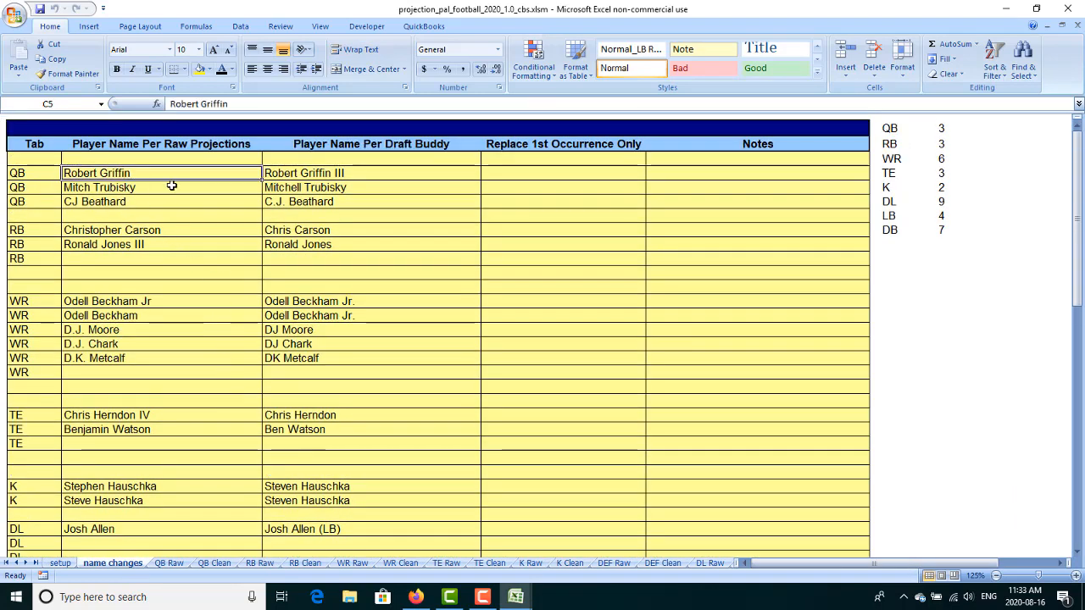
{"action": "left_click", "coordinate": [381, 175]}
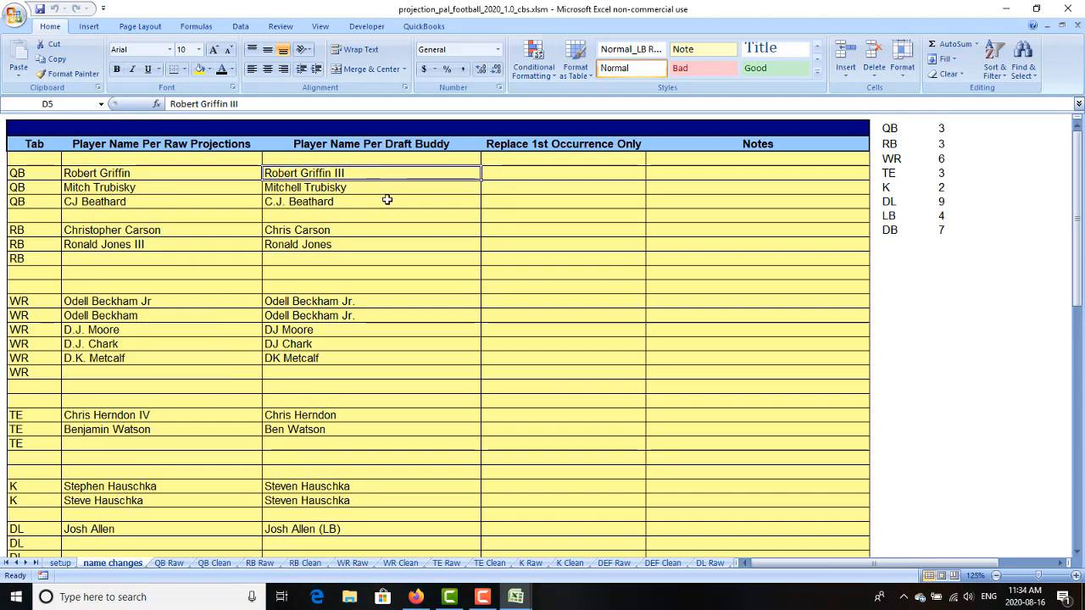
Review the quarterback projection rows on Projection Pal's QB Raw sheet
{"action": "left_click", "coordinate": [168, 563]}
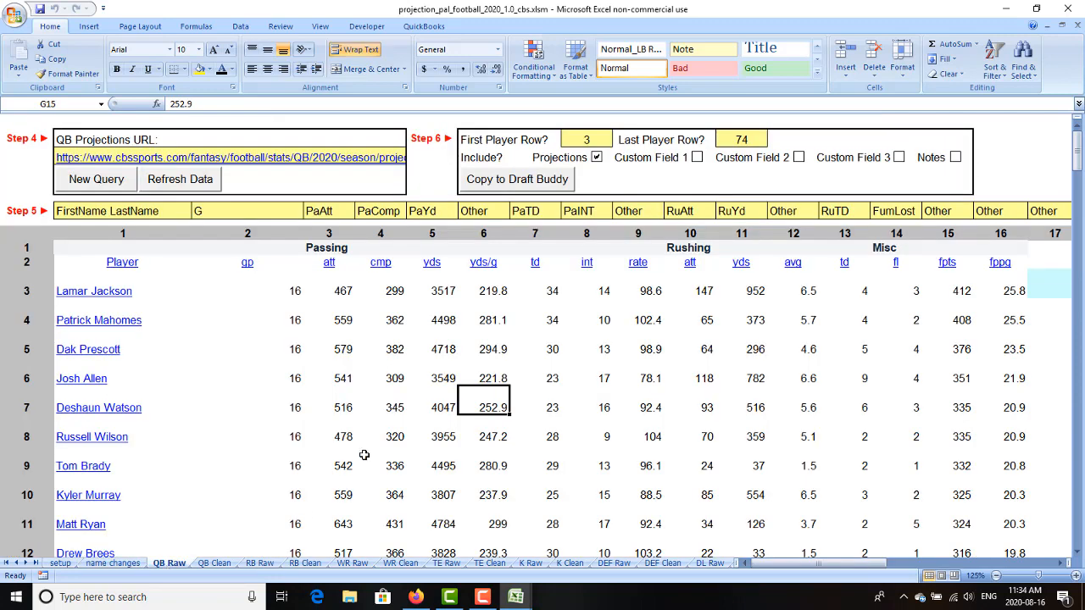
{"action": "left_click", "coordinate": [345, 408]}
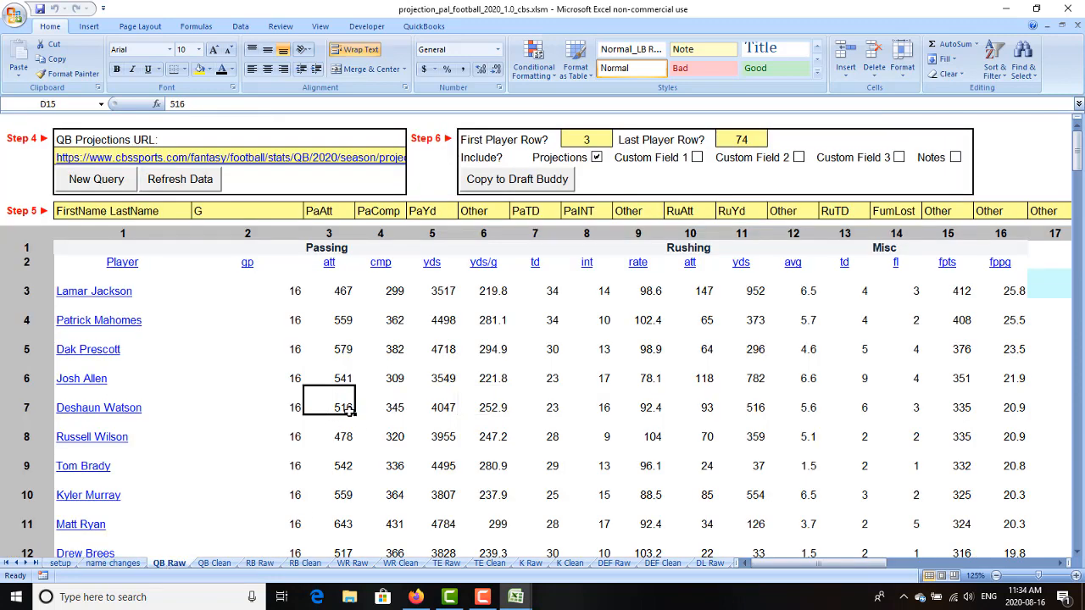
{"action": "scroll", "coordinate": [356, 414], "scroll_direction": "down", "scroll_amount": 6}
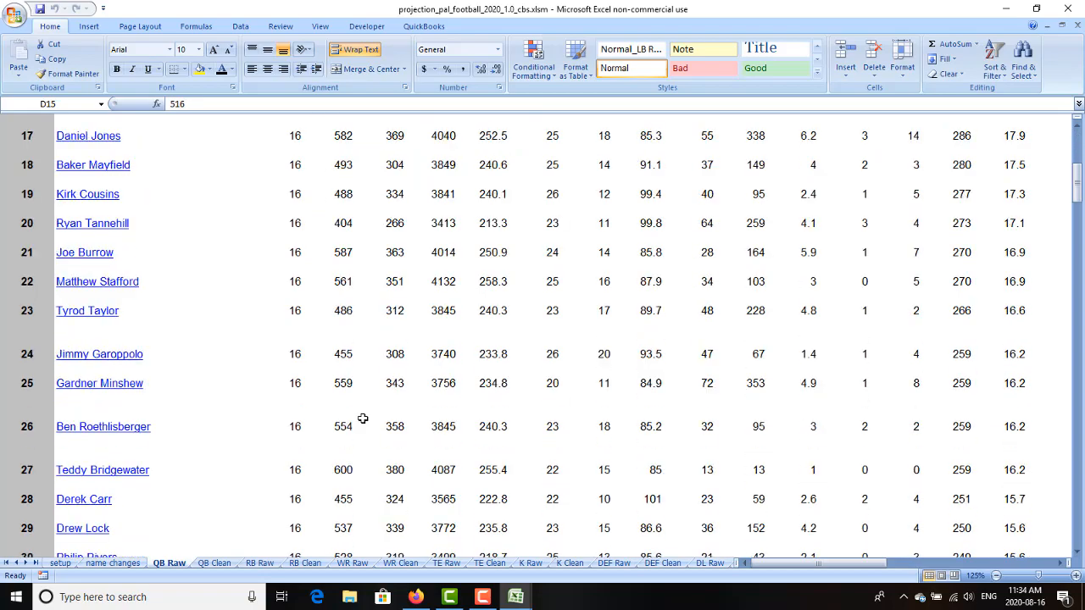
{"action": "scroll", "coordinate": [362, 419], "scroll_direction": "down", "scroll_amount": 6}
{"action": "scroll", "coordinate": [378, 401], "scroll_direction": "up", "scroll_amount": 5}
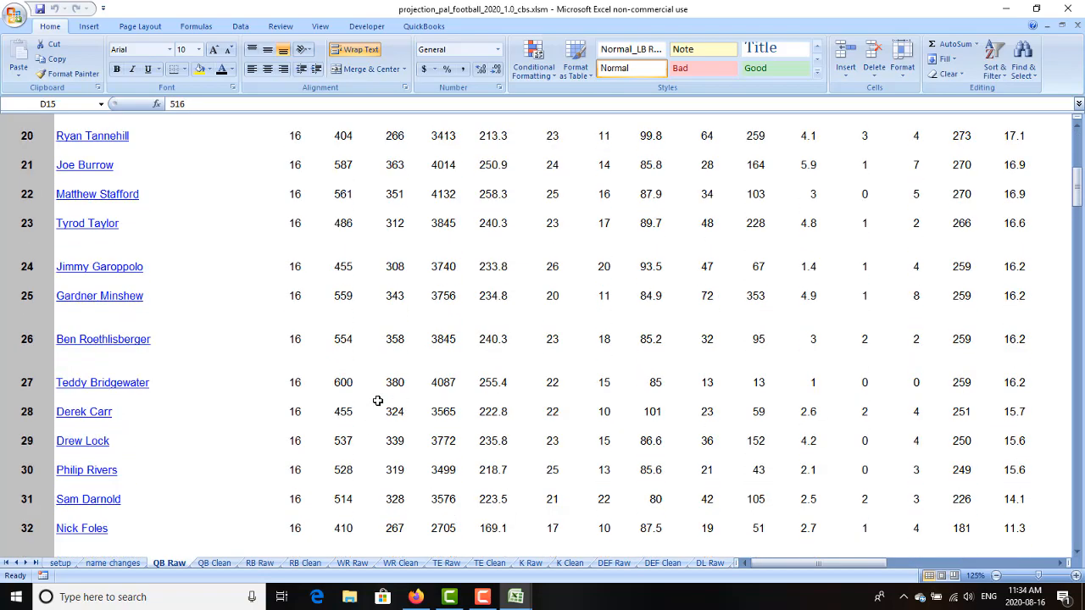
{"action": "scroll", "coordinate": [378, 401], "scroll_direction": "up", "scroll_amount": 6}
Compare the top Site B quarterback projections in Draft Buddy with Projection Pal's QB Raw sheet
{"action": "mouse_move", "coordinate": [516, 595]}
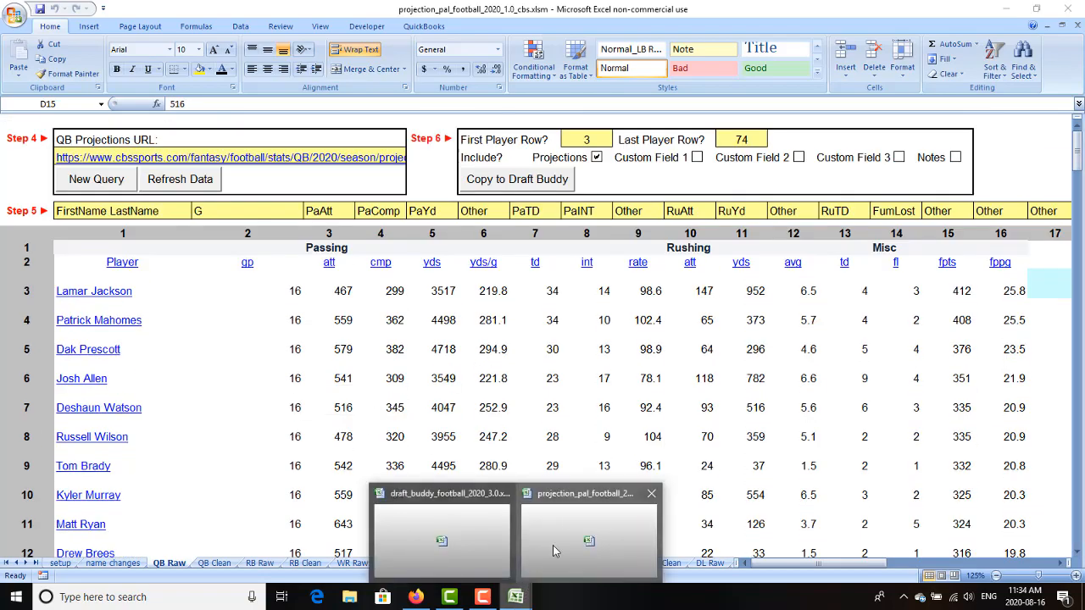
{"action": "left_click", "coordinate": [468, 543]}
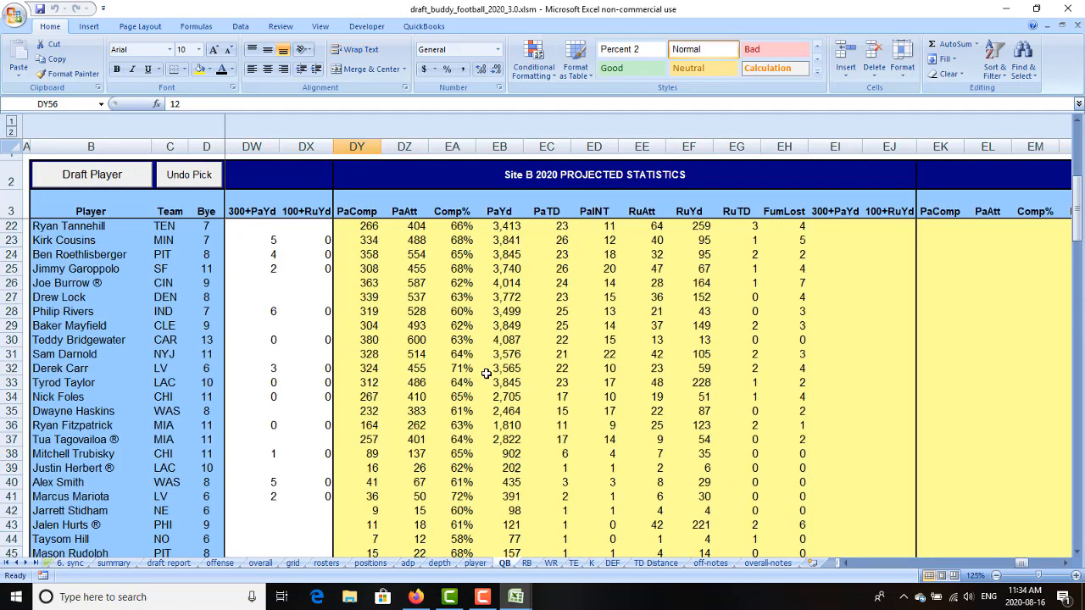
{"action": "scroll", "coordinate": [486, 374], "scroll_direction": "up", "scroll_amount": 6}
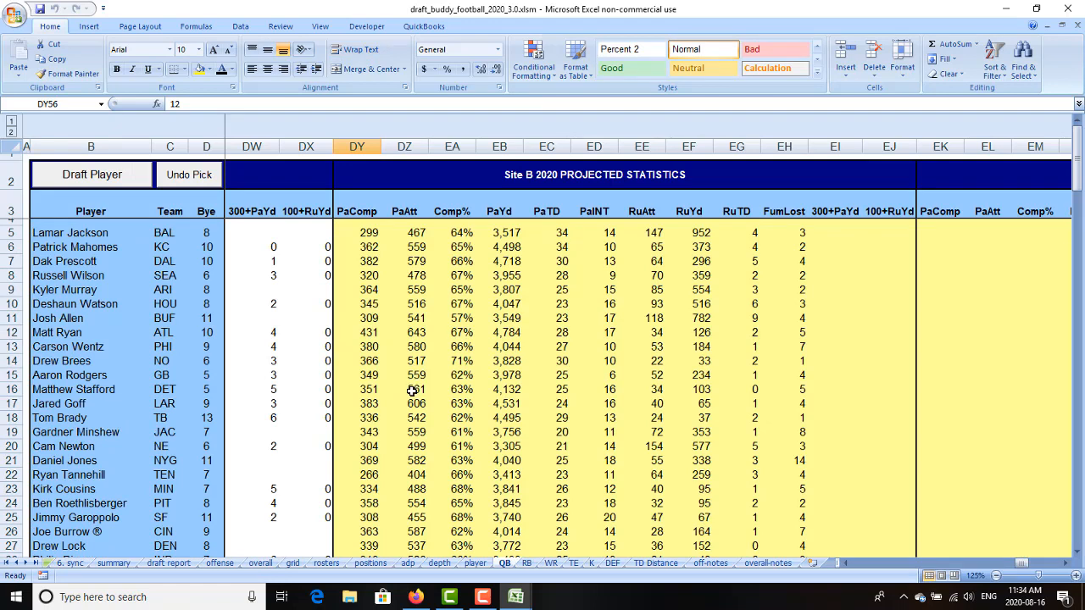
{"action": "mouse_move", "coordinate": [515, 596]}
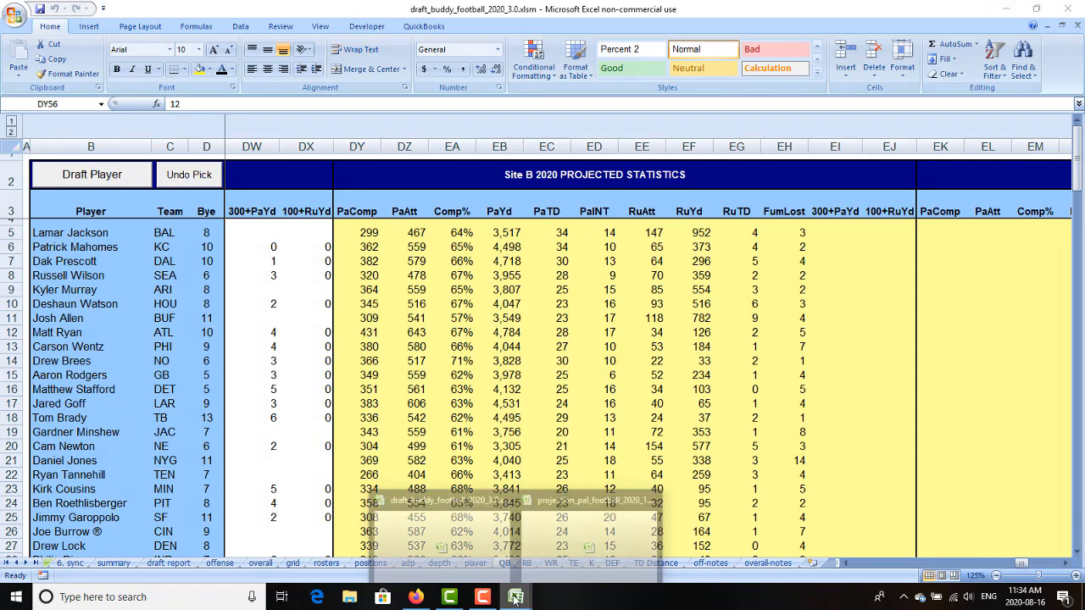
{"action": "left_click", "coordinate": [564, 540]}
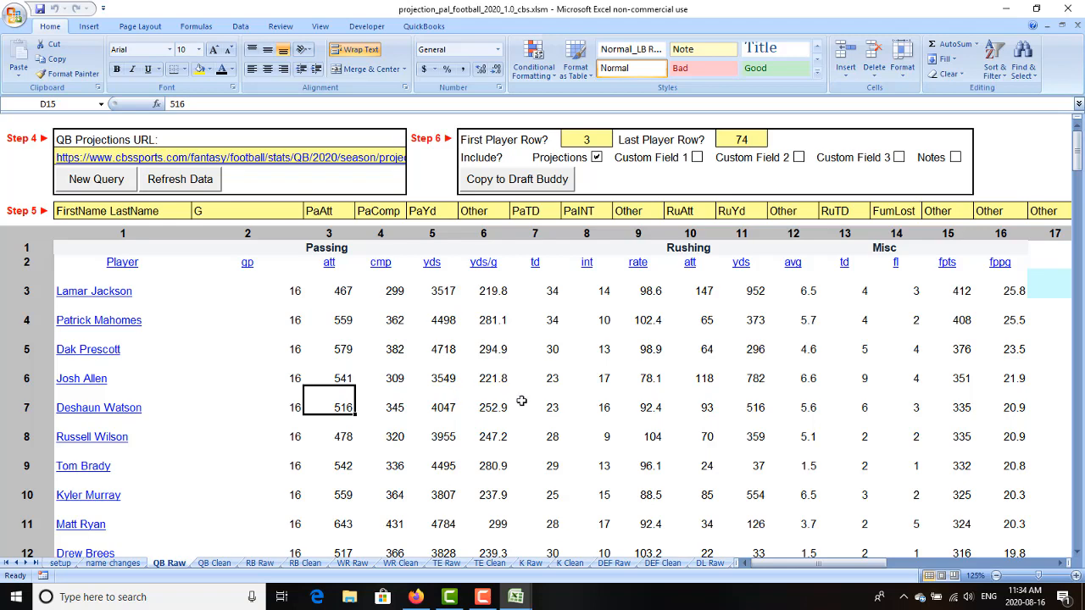
Switch to Draft Buddy's 4. options sheet and set the default allocation key to "8. Site B 100%"
{"action": "mouse_move", "coordinate": [512, 600]}
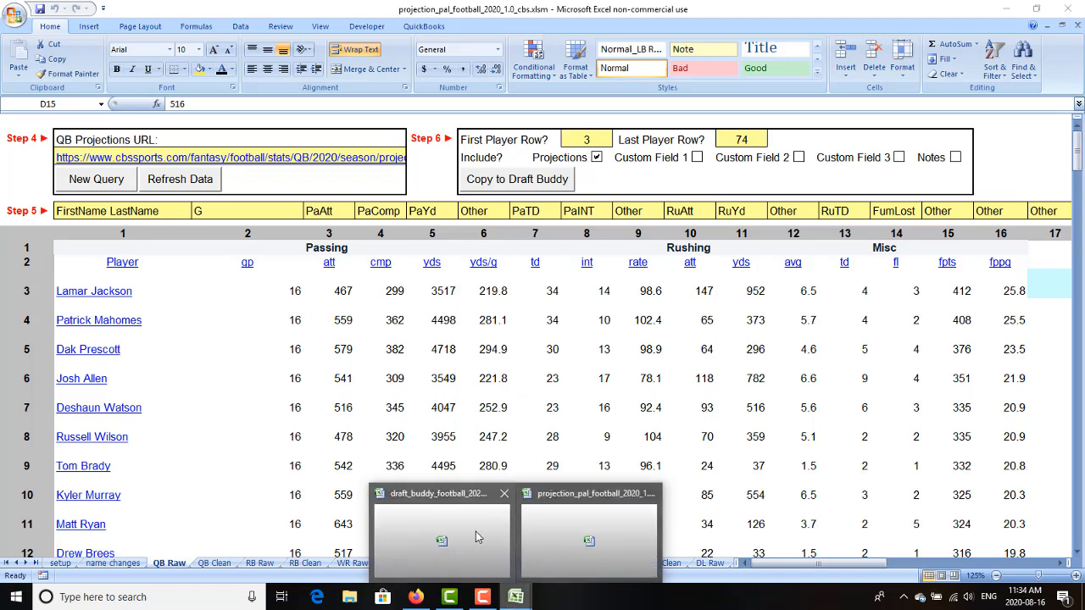
{"action": "left_click", "coordinate": [475, 531]}
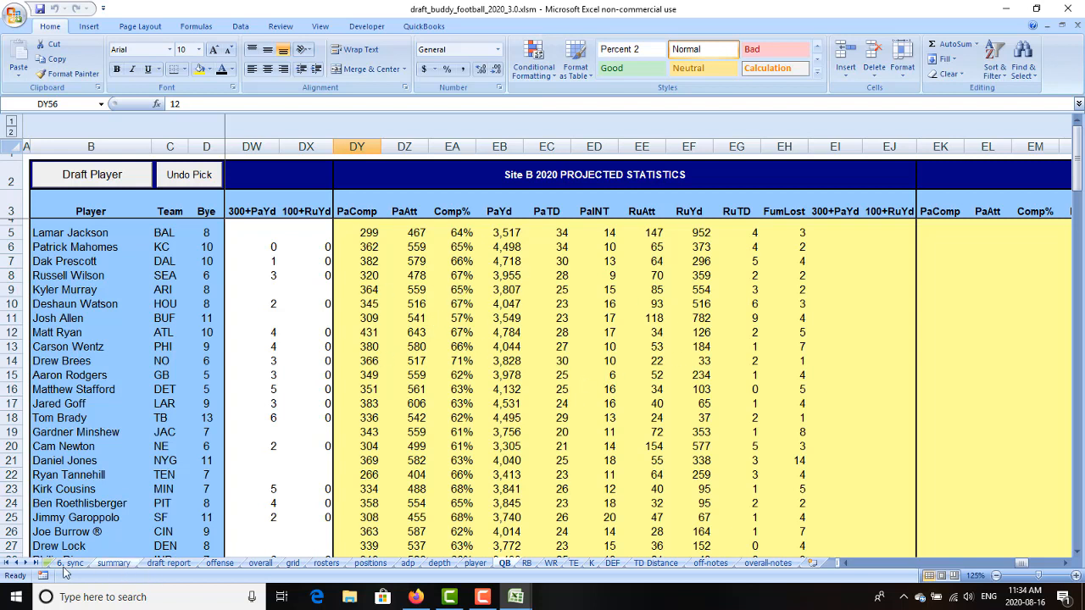
{"action": "left_click", "coordinate": [12, 566]}
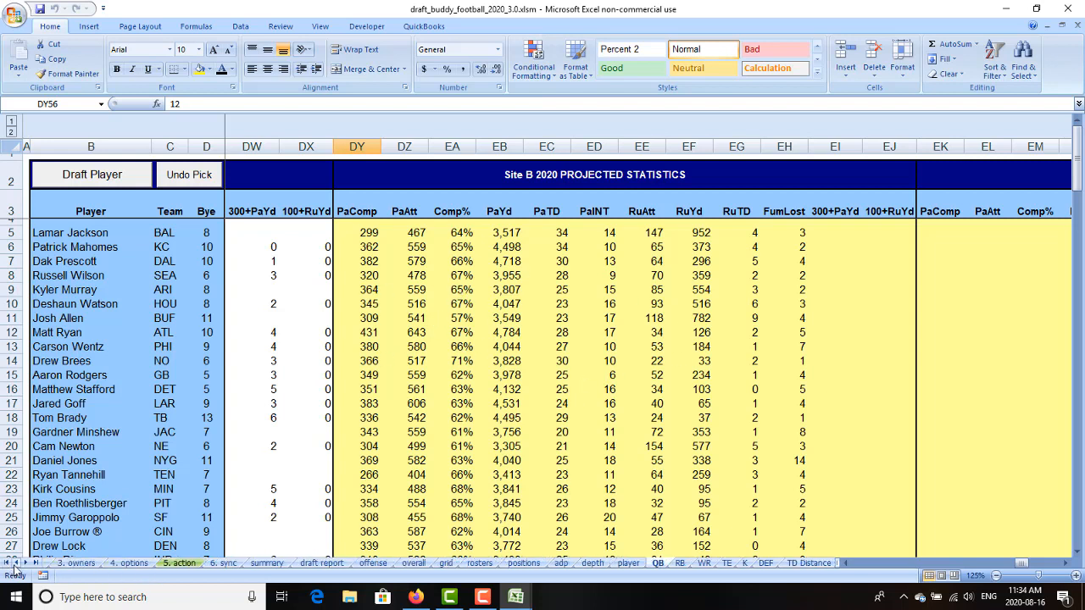
{"action": "left_click", "coordinate": [13, 565]}
{"action": "left_click", "coordinate": [306, 564]}
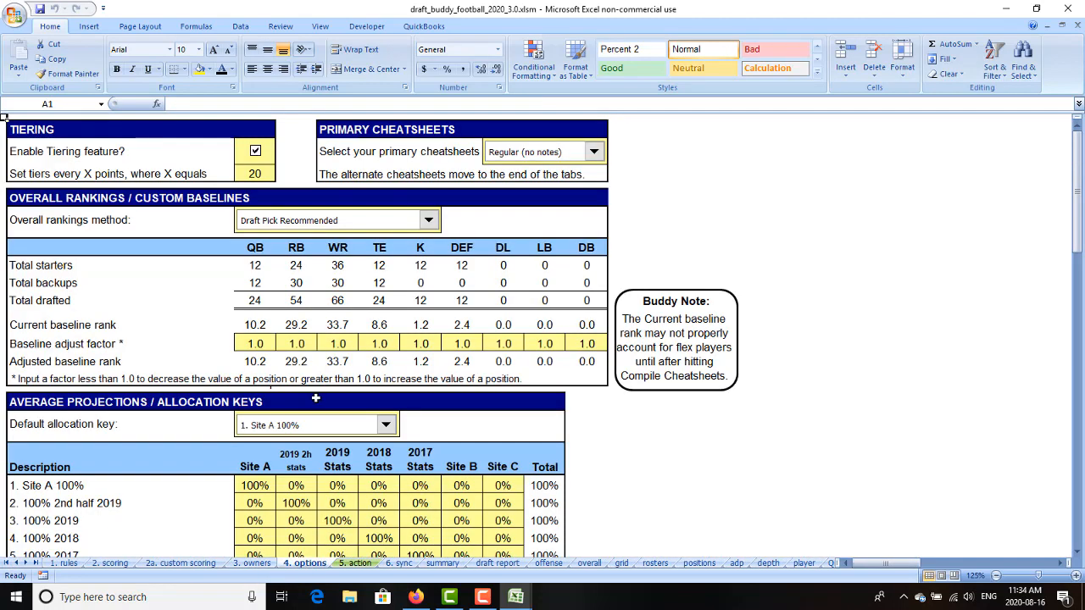
{"action": "scroll", "coordinate": [315, 398], "scroll_direction": "down", "scroll_amount": 4}
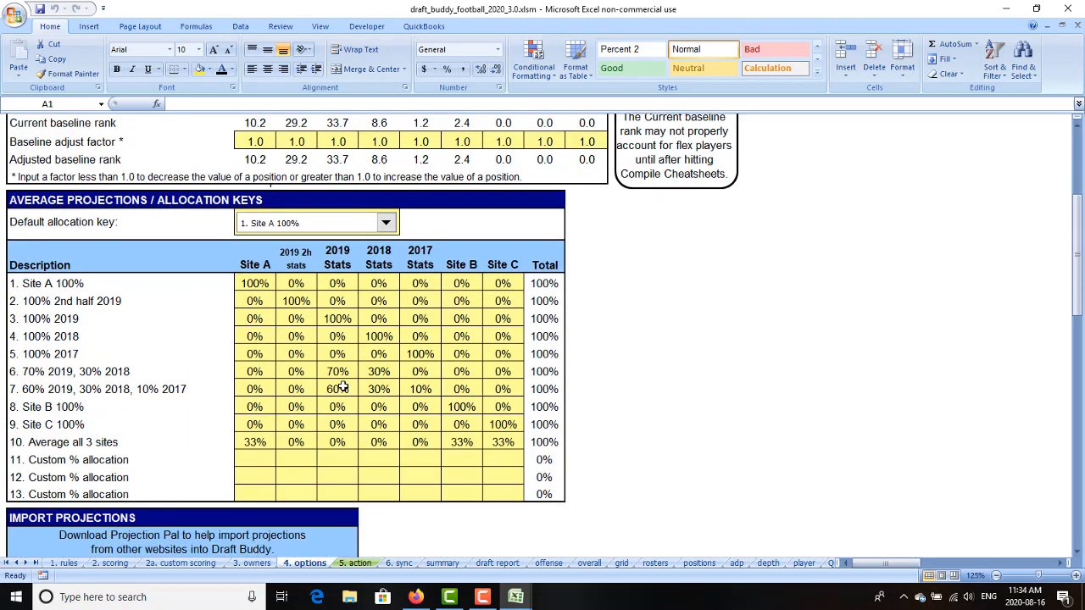
{"action": "left_click", "coordinate": [386, 224]}
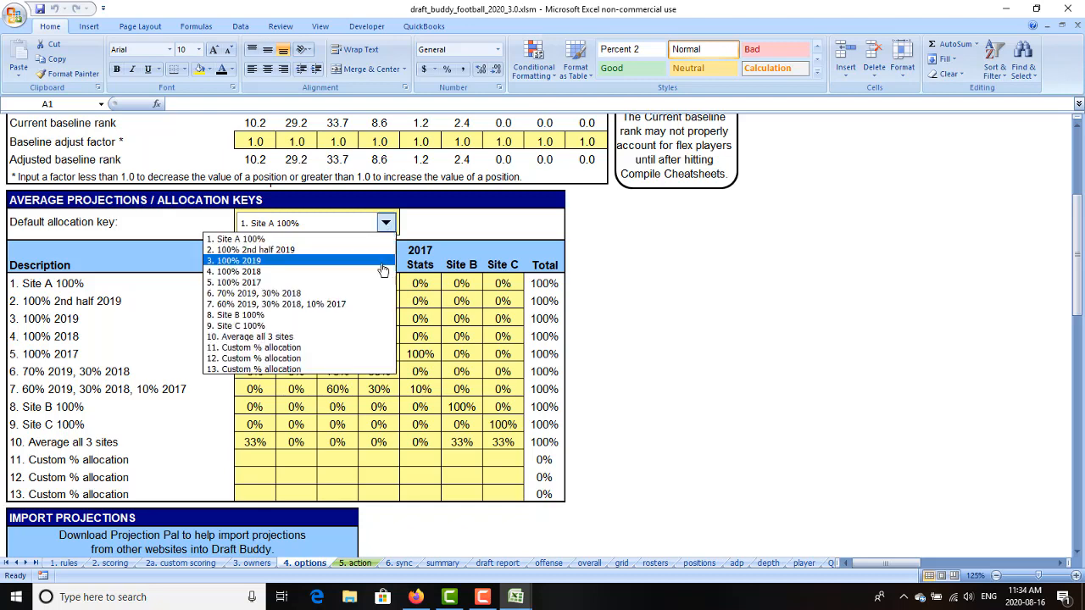
{"action": "left_click", "coordinate": [372, 315]}
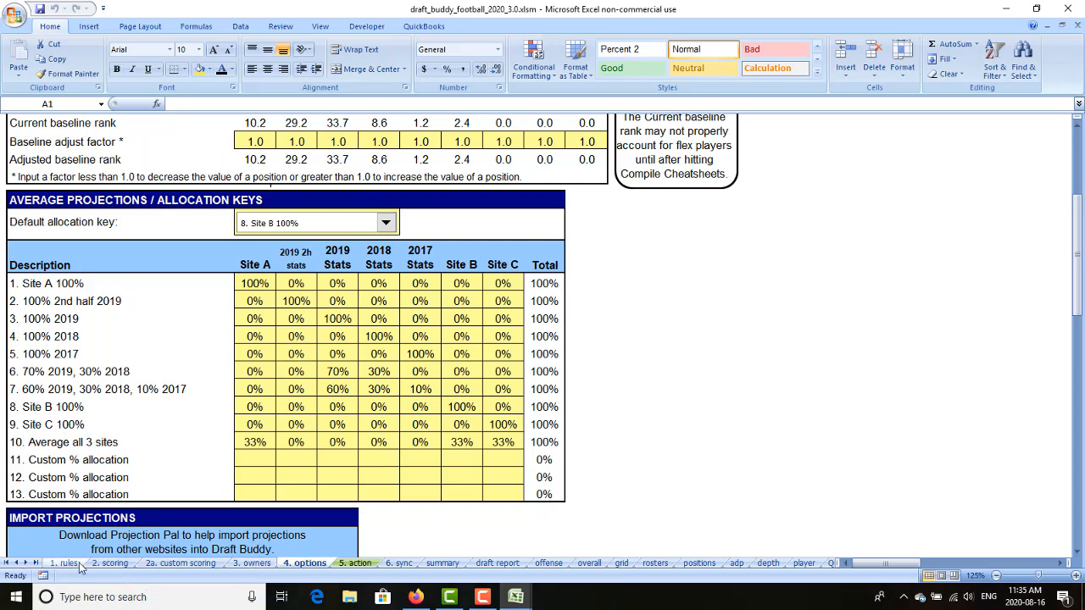
View the Compile Cheatsheets section on Draft Buddy's 5. action sheet and return to the QB sheet
{"action": "left_click", "coordinate": [354, 562]}
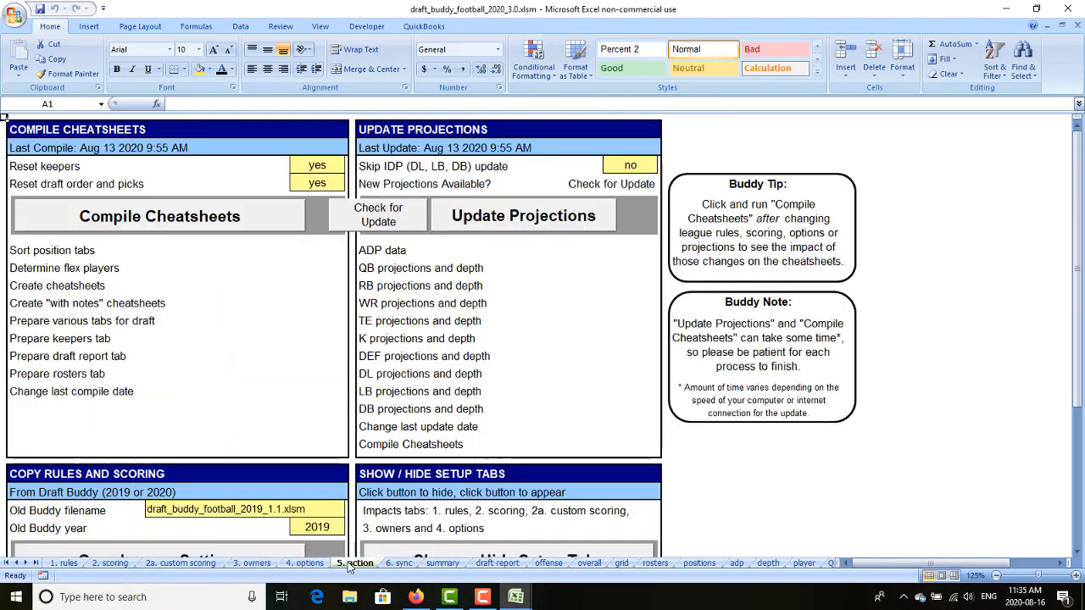
{"action": "left_click", "coordinate": [26, 564]}
{"action": "left_click", "coordinate": [26, 564]}
{"action": "left_click", "coordinate": [25, 564]}
{"action": "left_click", "coordinate": [25, 564]}
{"action": "left_click", "coordinate": [25, 563]}
{"action": "left_click", "coordinate": [25, 564]}
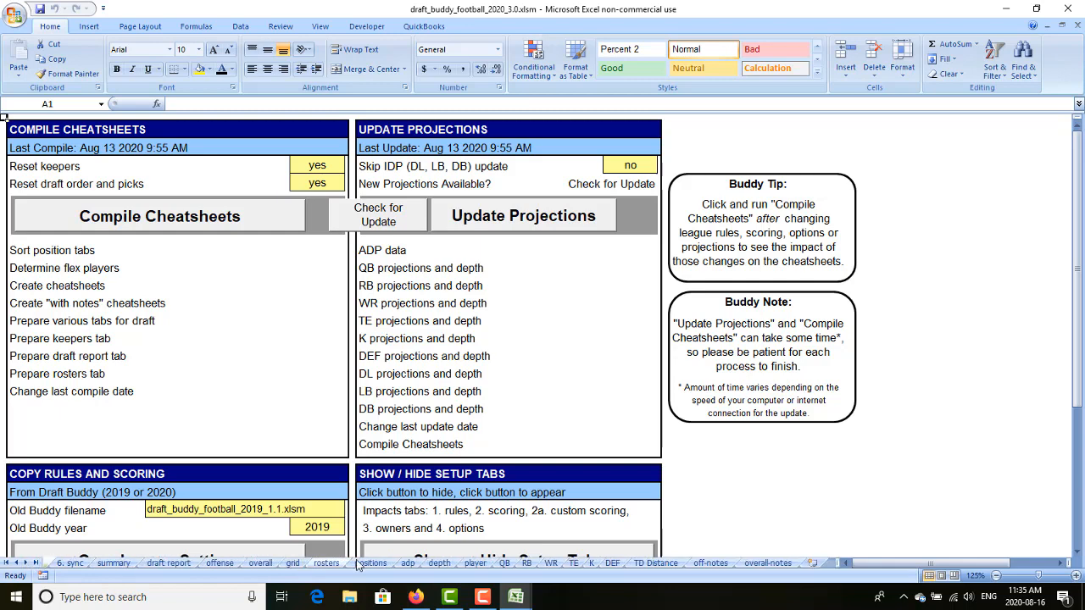
{"action": "left_click", "coordinate": [505, 563]}
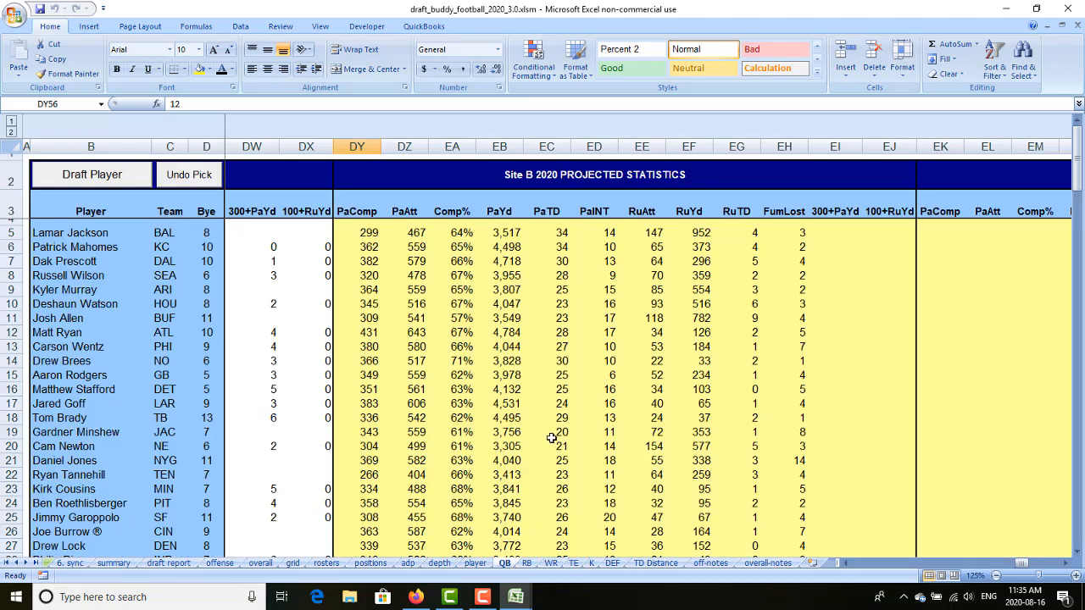